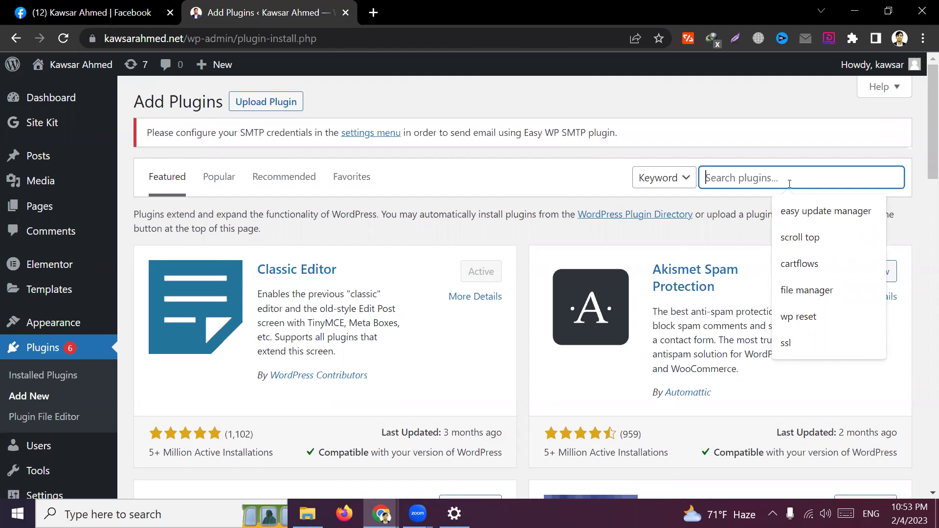
Try the plugin search box, then open a new blank browser tab
{"action": "left_click", "coordinate": [720, 110]}
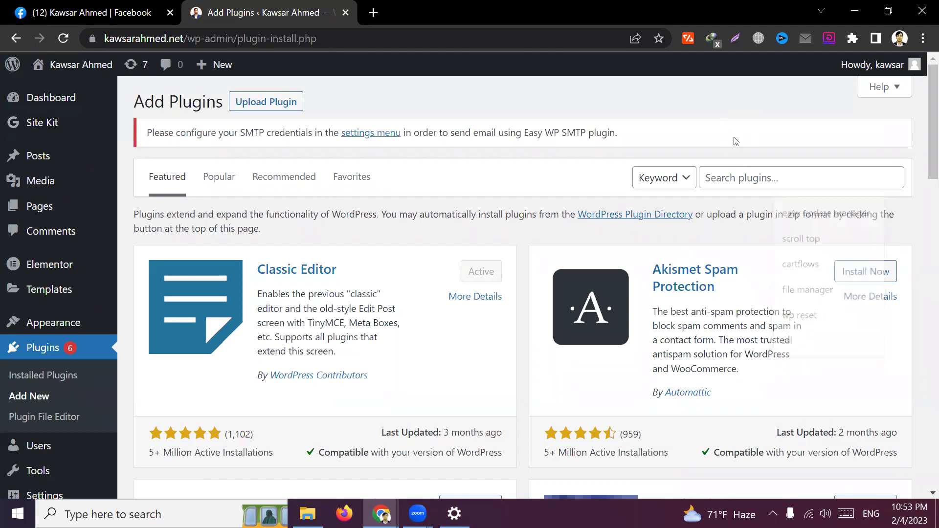
{"action": "left_click", "coordinate": [751, 177]}
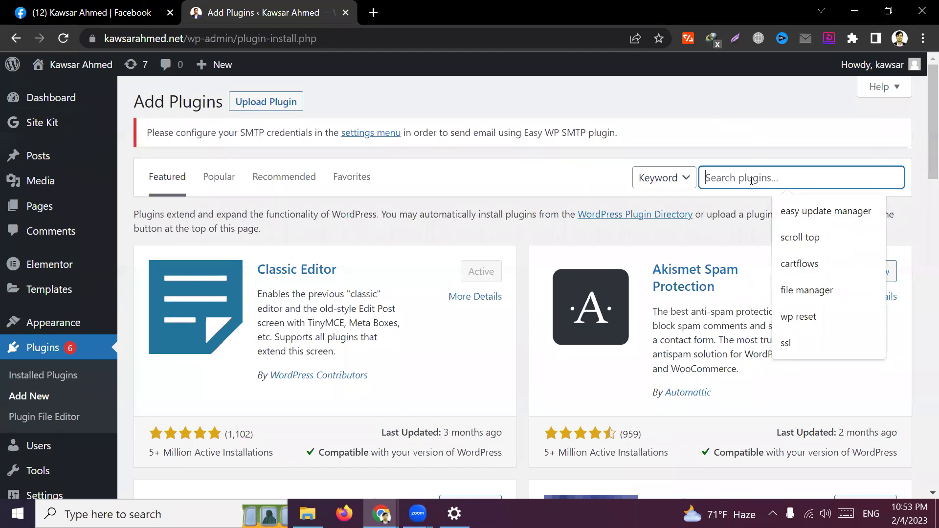
{"action": "left_click", "coordinate": [601, 87]}
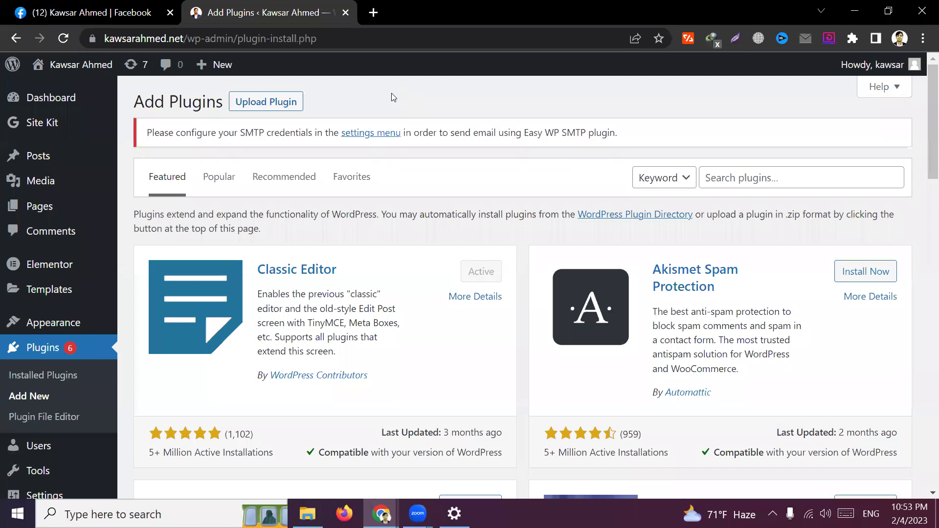
{"action": "left_click", "coordinate": [373, 13]}
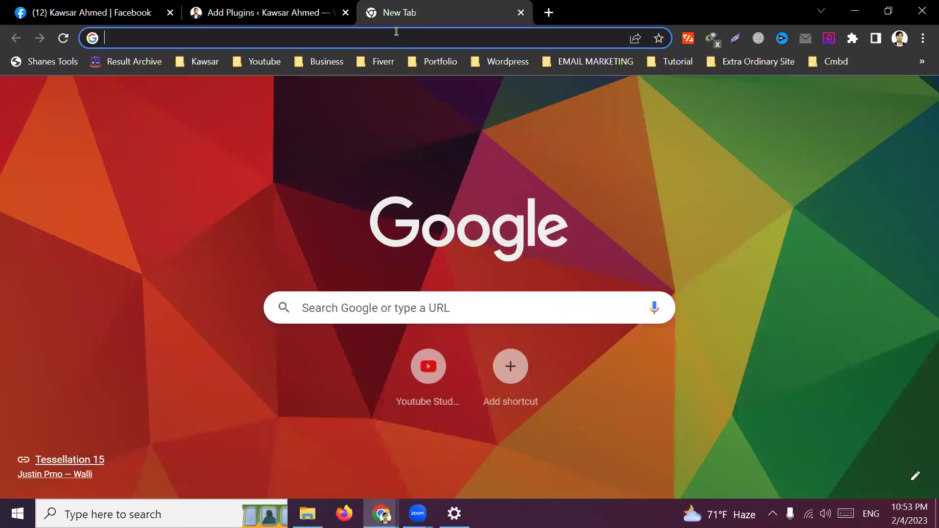
Load developerszone.net and search the site for 'gravity form'
{"action": "type", "text": "de"}
{"action": "key", "text": "Return"}
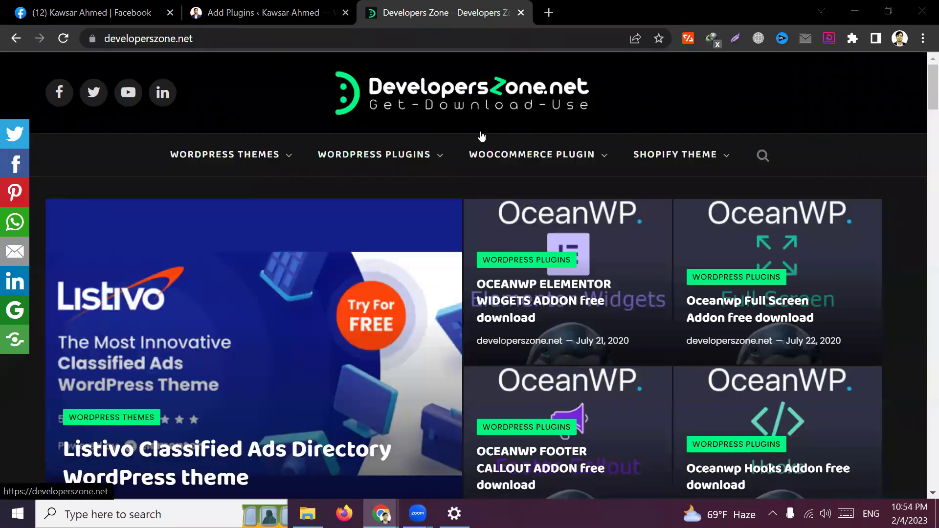
{"action": "scroll", "coordinate": [486, 306], "scroll_direction": "down", "scroll_amount": 3}
{"action": "scroll", "coordinate": [487, 306], "scroll_direction": "up", "scroll_amount": 3}
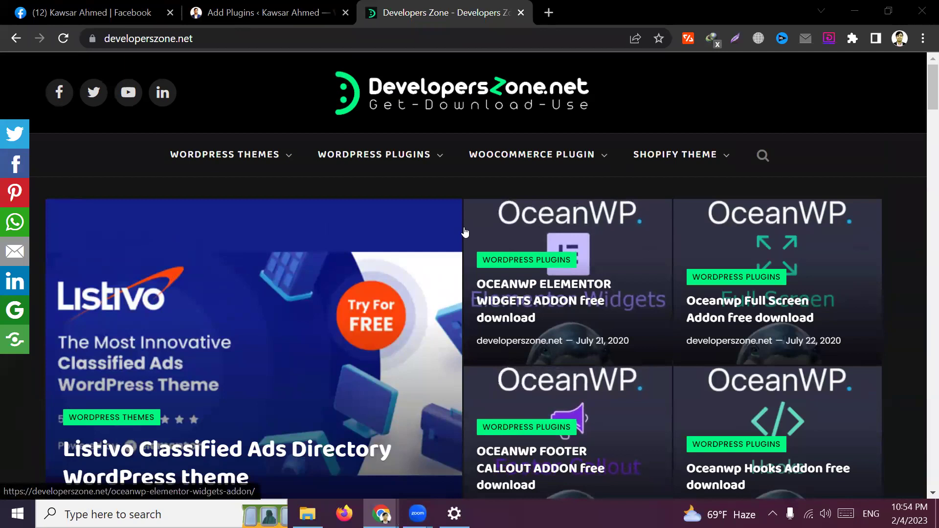
{"action": "left_click", "coordinate": [763, 155]}
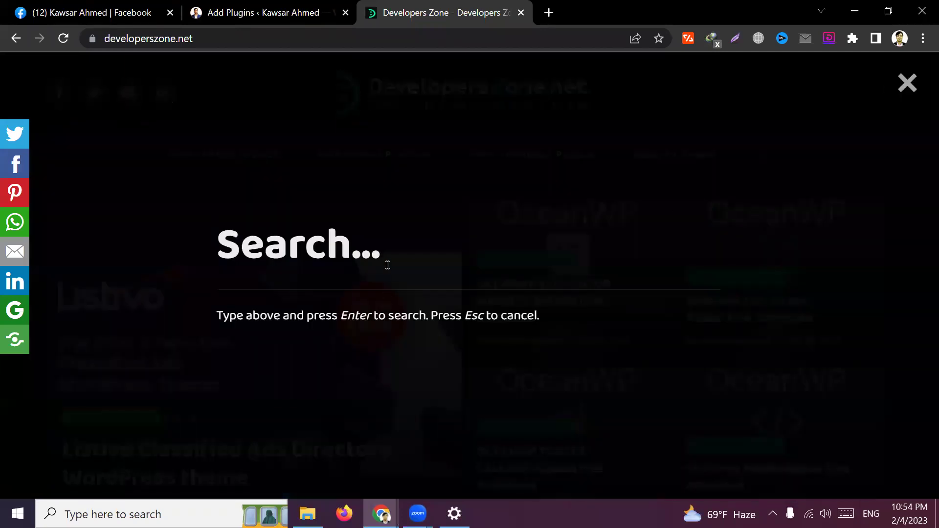
{"action": "type", "text": "g"}
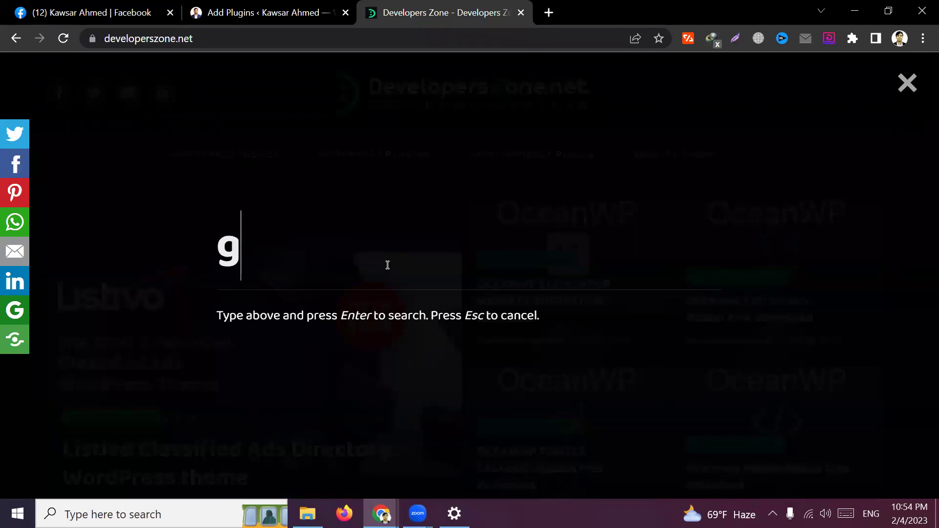
{"action": "type", "text": "ravity form"}
{"action": "key", "text": "Return"}
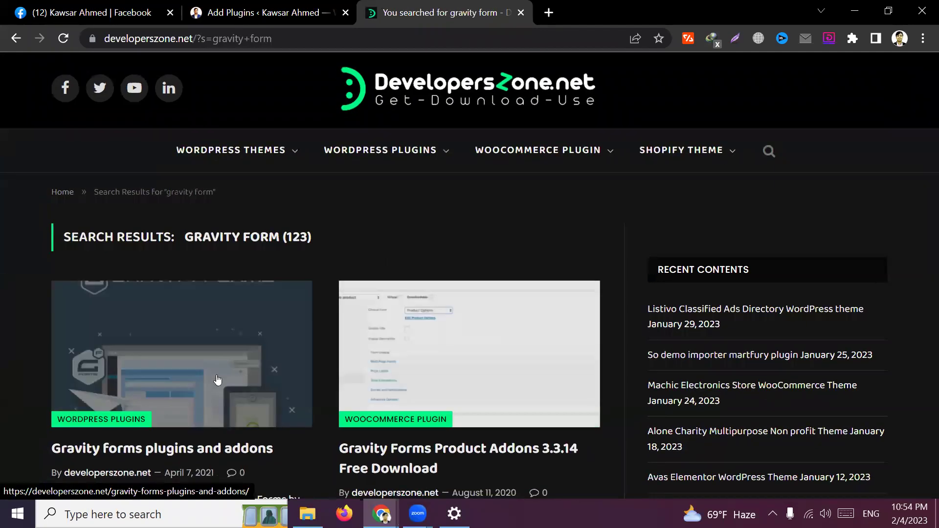
Open the 'Gravity forms plugins and addons' article and read through it
{"action": "scroll", "coordinate": [206, 382], "scroll_direction": "down", "scroll_amount": 1}
{"action": "left_click", "coordinate": [206, 382]}
{"action": "scroll", "coordinate": [479, 375], "scroll_direction": "down", "scroll_amount": 7}
{"action": "scroll", "coordinate": [164, 303], "scroll_direction": "down", "scroll_amount": 15}
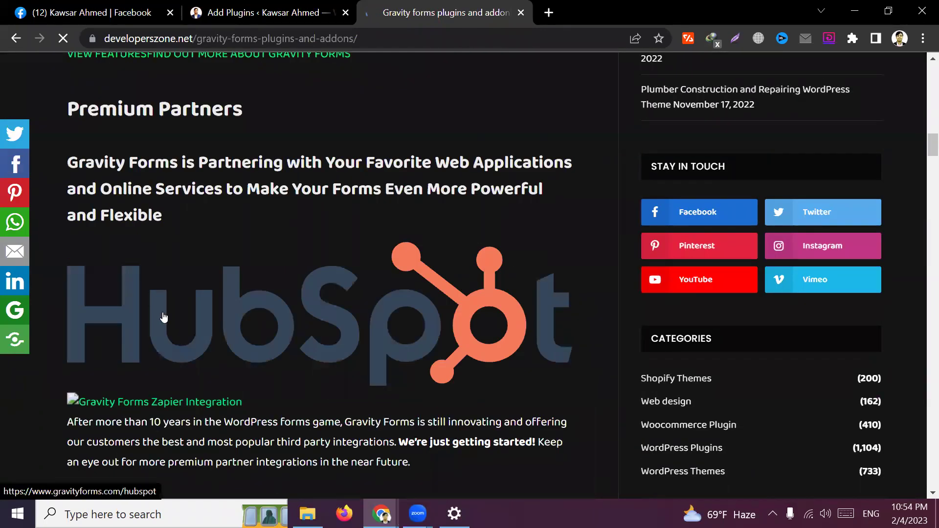
{"action": "scroll", "coordinate": [166, 319], "scroll_direction": "down", "scroll_amount": 15}
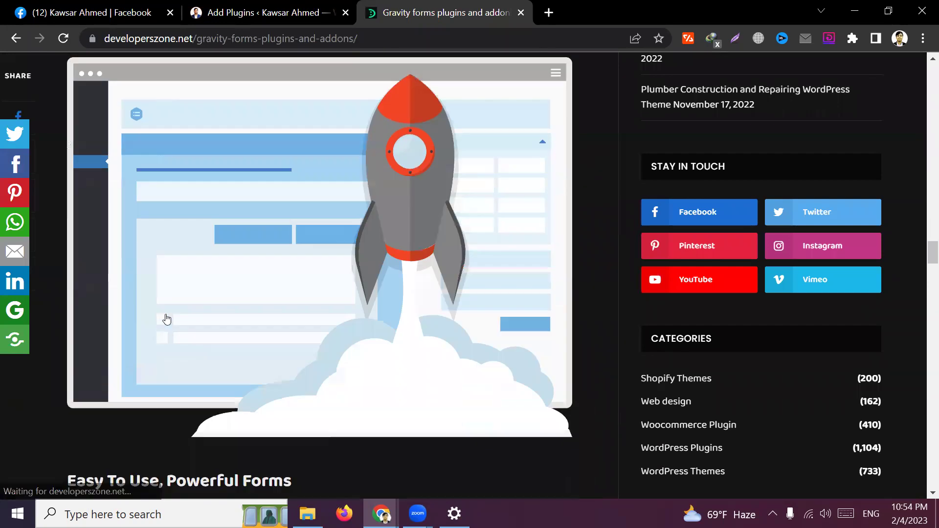
{"action": "scroll", "coordinate": [167, 319], "scroll_direction": "down", "scroll_amount": 5}
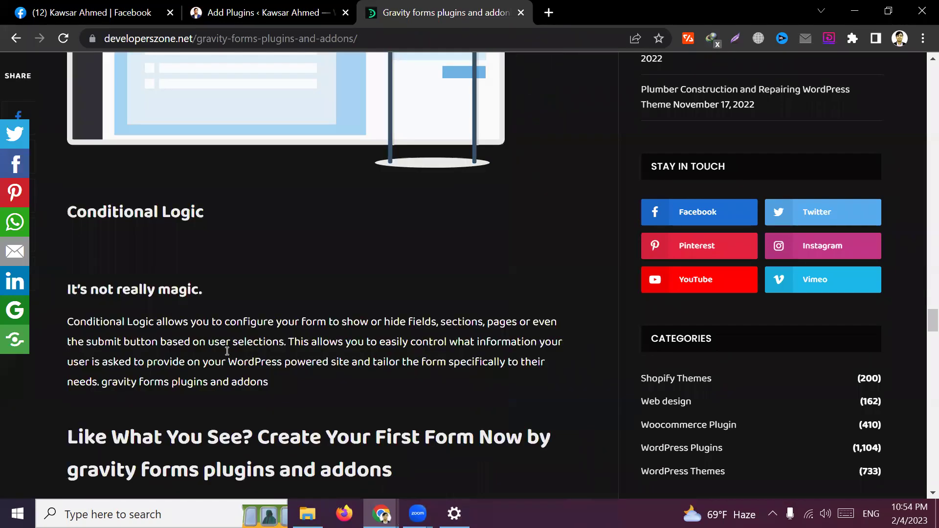
{"action": "scroll", "coordinate": [228, 332], "scroll_direction": "down", "scroll_amount": 5}
{"action": "scroll", "coordinate": [229, 333], "scroll_direction": "down", "scroll_amount": 2}
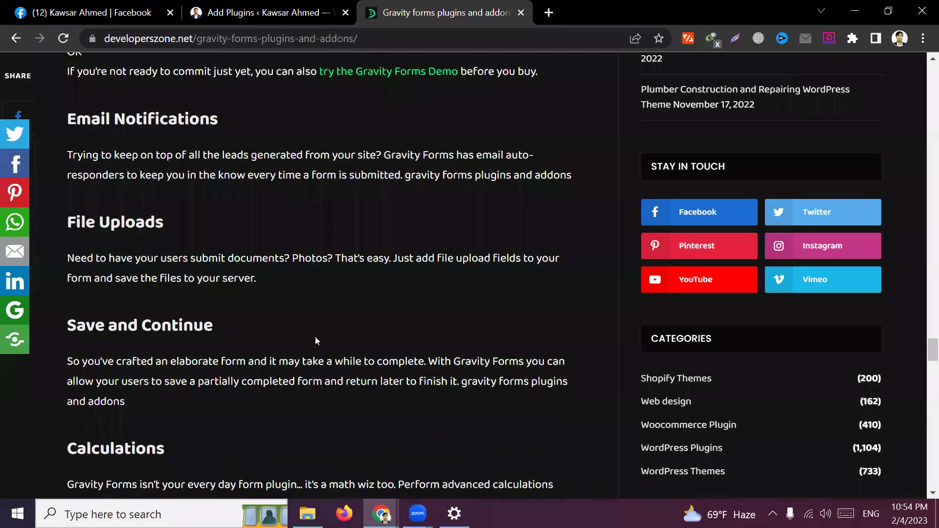
{"action": "scroll", "coordinate": [341, 295], "scroll_direction": "down", "scroll_amount": 10}
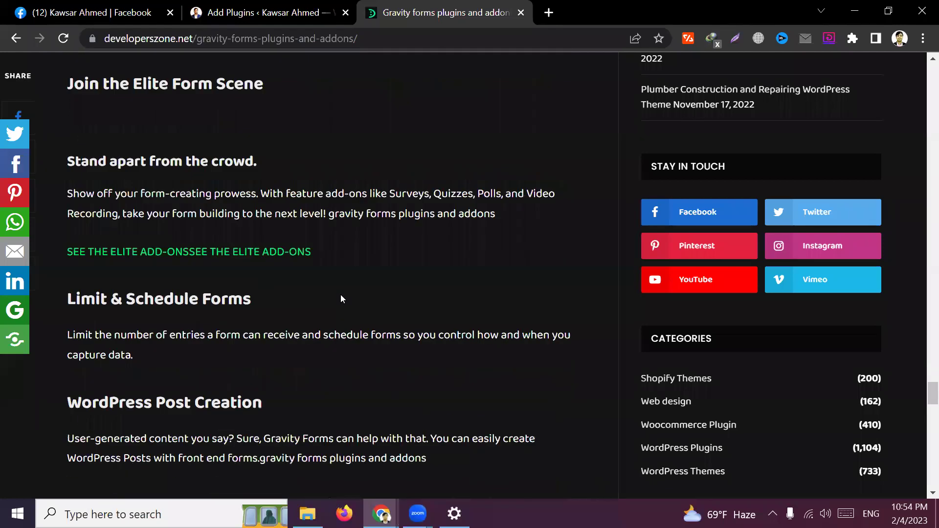
{"action": "scroll", "coordinate": [340, 295], "scroll_direction": "down", "scroll_amount": 10}
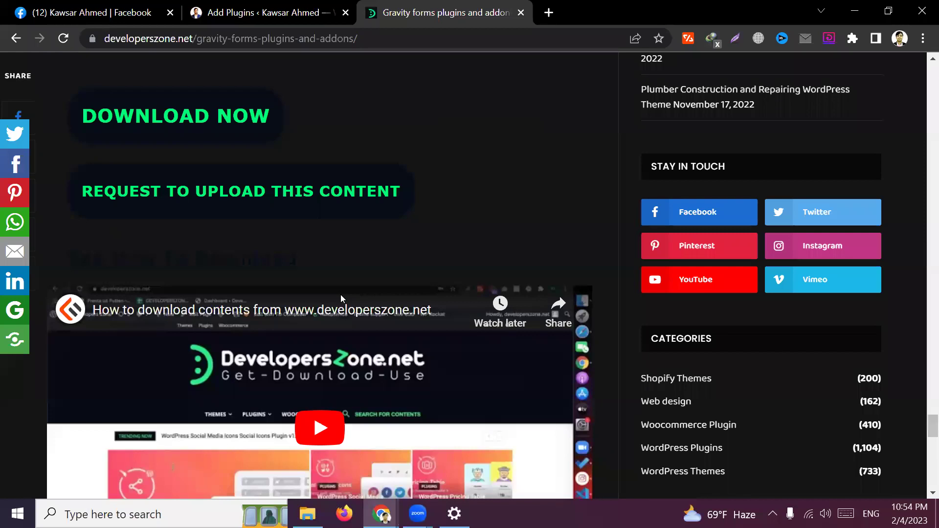
{"action": "scroll", "coordinate": [398, 259], "scroll_direction": "down", "scroll_amount": 8}
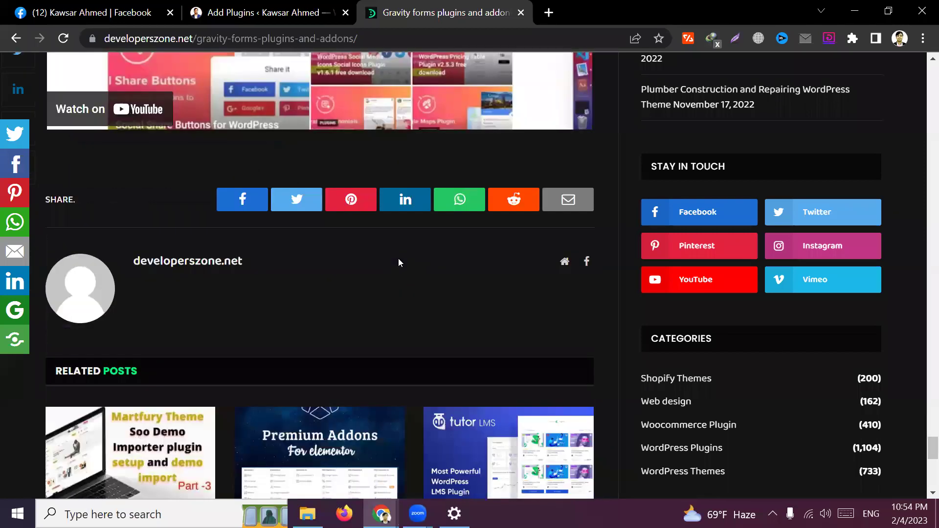
{"action": "scroll", "coordinate": [398, 261], "scroll_direction": "down", "scroll_amount": 5}
{"action": "scroll", "coordinate": [398, 262], "scroll_direction": "up", "scroll_amount": 20}
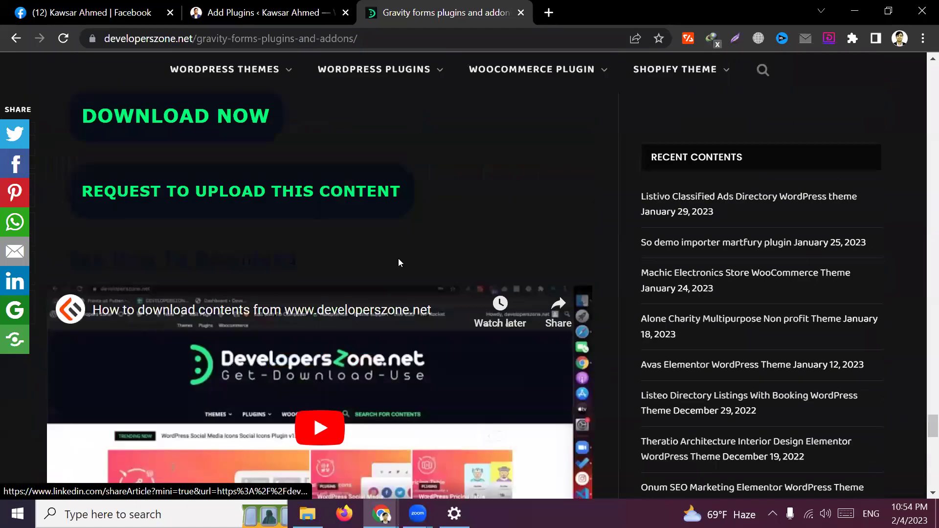
{"action": "left_click", "coordinate": [324, 4]}
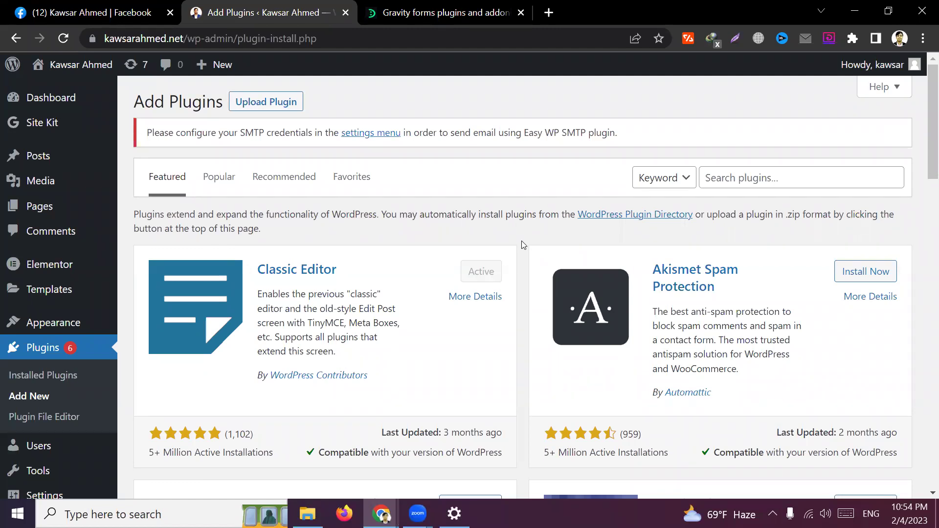
Close the DevelopersZone.net Gravity Forms article tab
{"action": "left_click", "coordinate": [460, 13]}
{"action": "left_click", "coordinate": [521, 13]}
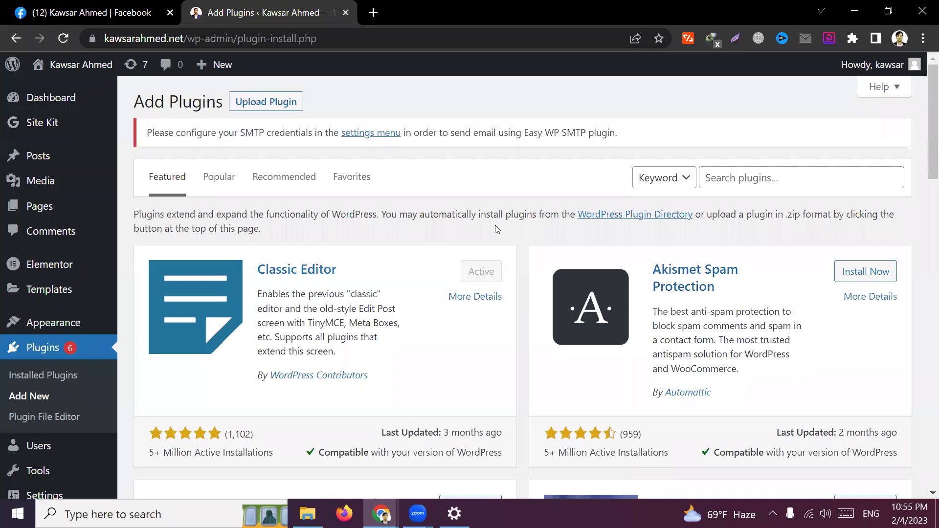
Pick gravityforms-2.5.9.3.zip from D:\Themes & Plugins\Wordpress_Plugin\Gravity All for upload
{"action": "left_click", "coordinate": [258, 101]}
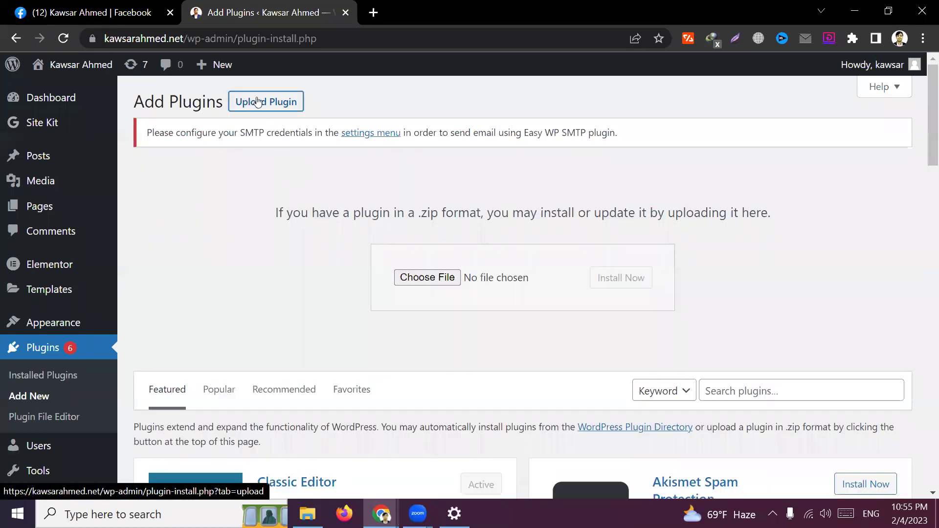
{"action": "left_click", "coordinate": [433, 276]}
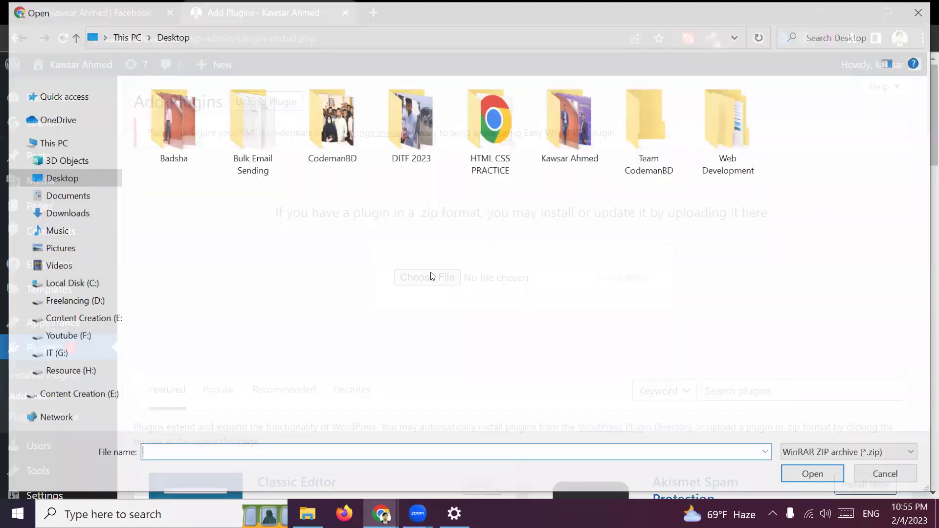
{"action": "left_click", "coordinate": [54, 143]}
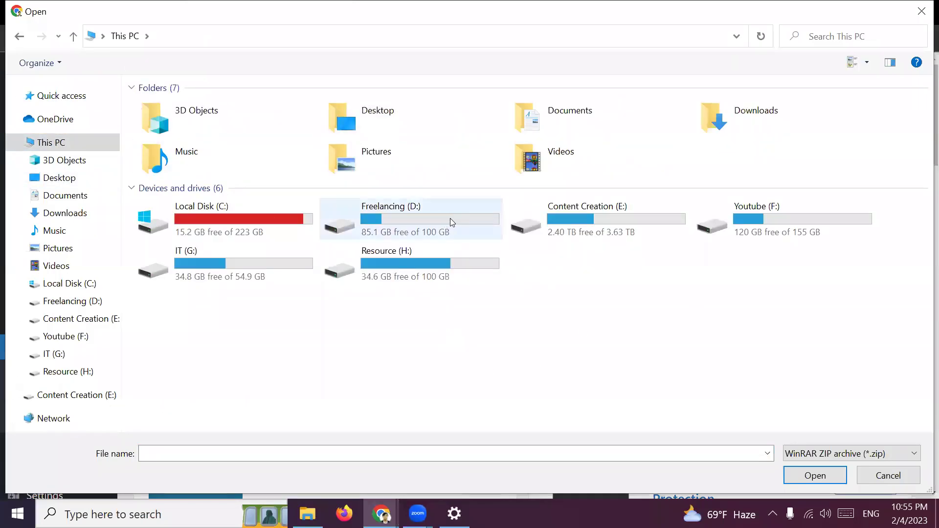
{"action": "double_click", "coordinate": [423, 220]}
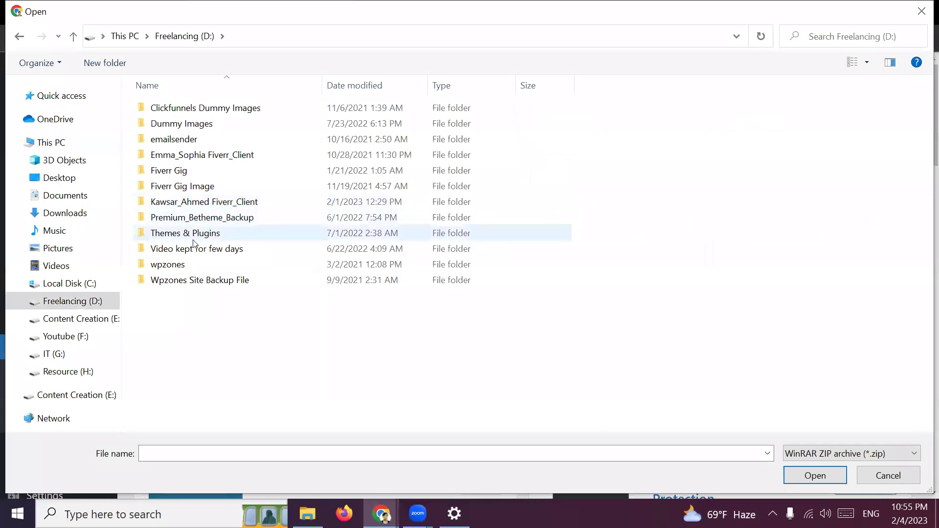
{"action": "double_click", "coordinate": [216, 234]}
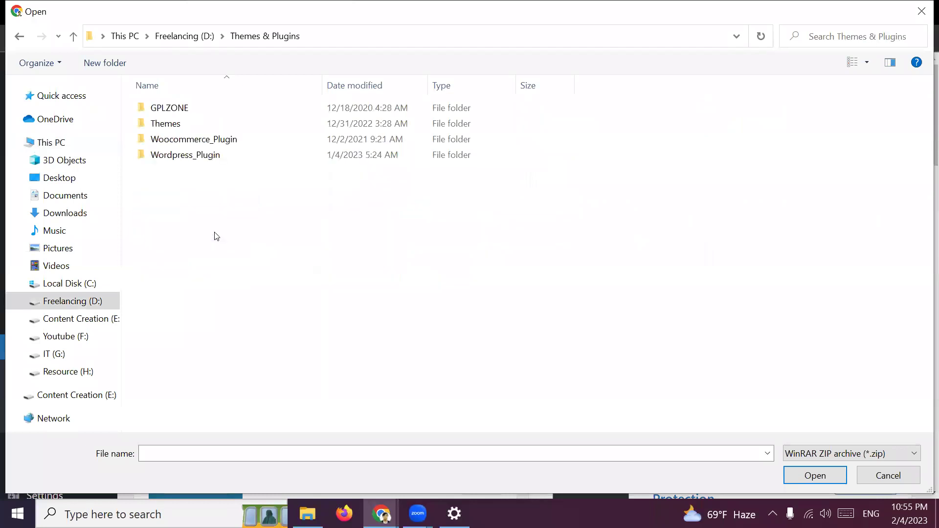
{"action": "double_click", "coordinate": [198, 156]}
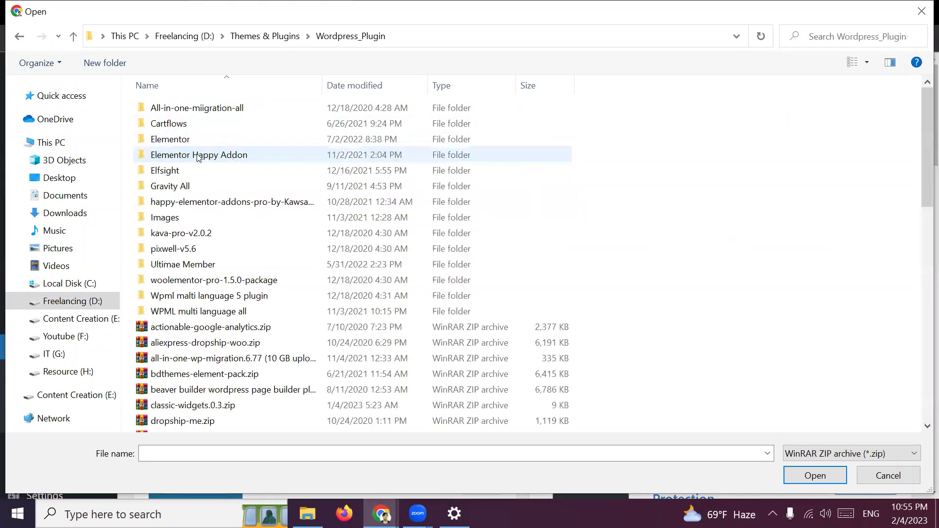
{"action": "double_click", "coordinate": [184, 188]}
{"action": "left_click", "coordinate": [236, 125]}
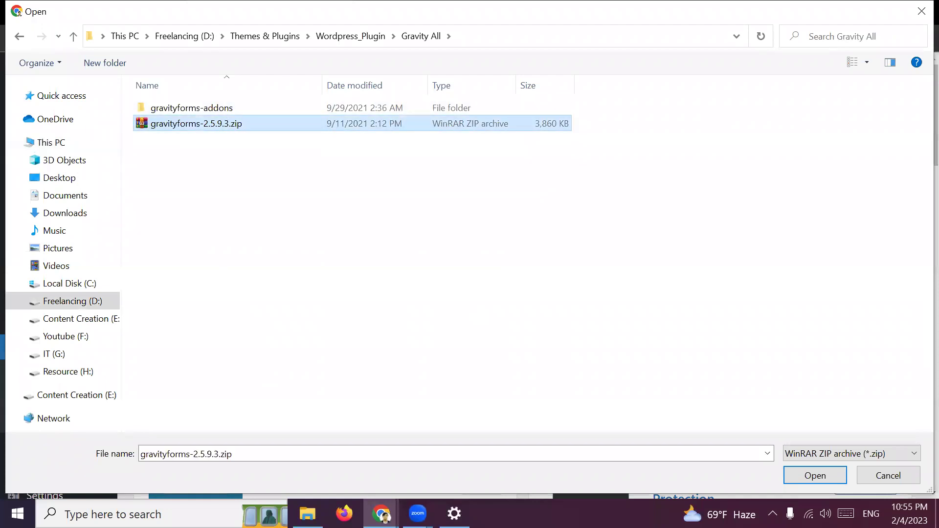
{"action": "left_click", "coordinate": [831, 472]}
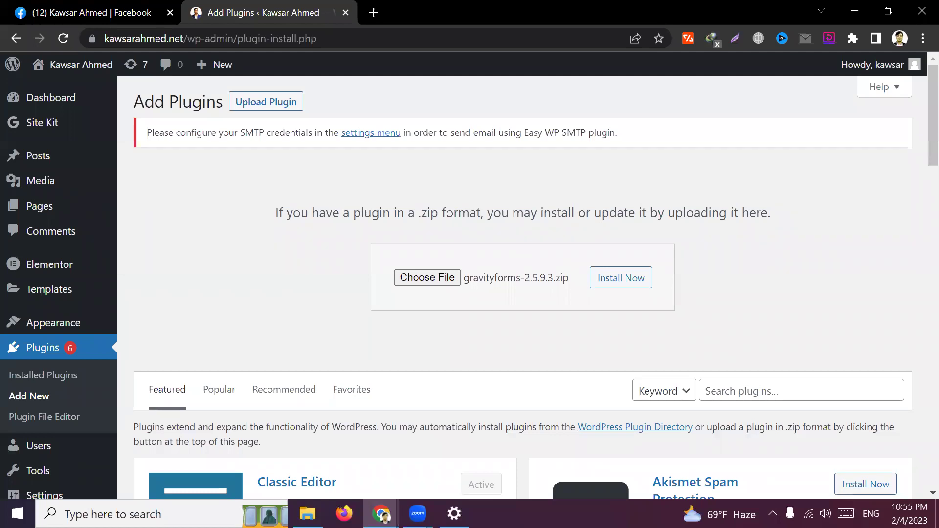
Install the plugin from gravityforms-2.5.9.3.zip and close the Facebook tab
{"action": "left_click", "coordinate": [619, 281]}
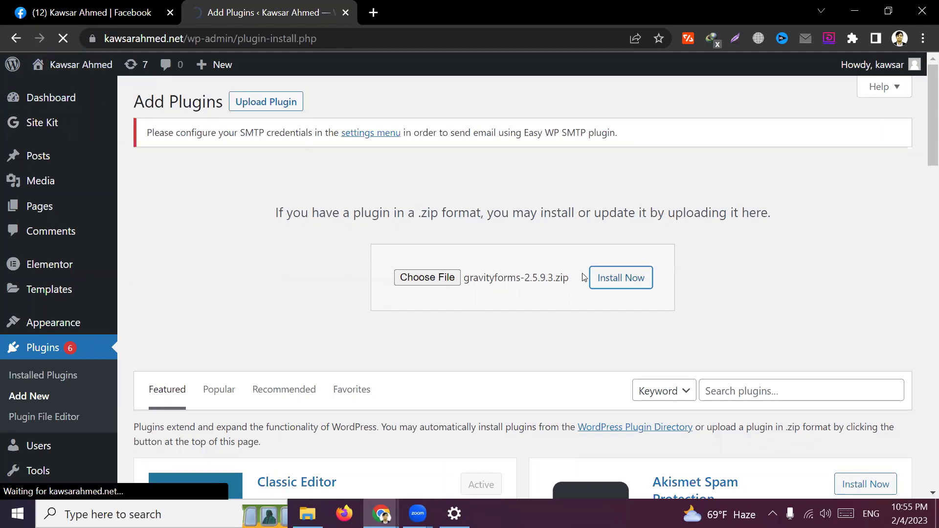
{"action": "left_click", "coordinate": [170, 12]}
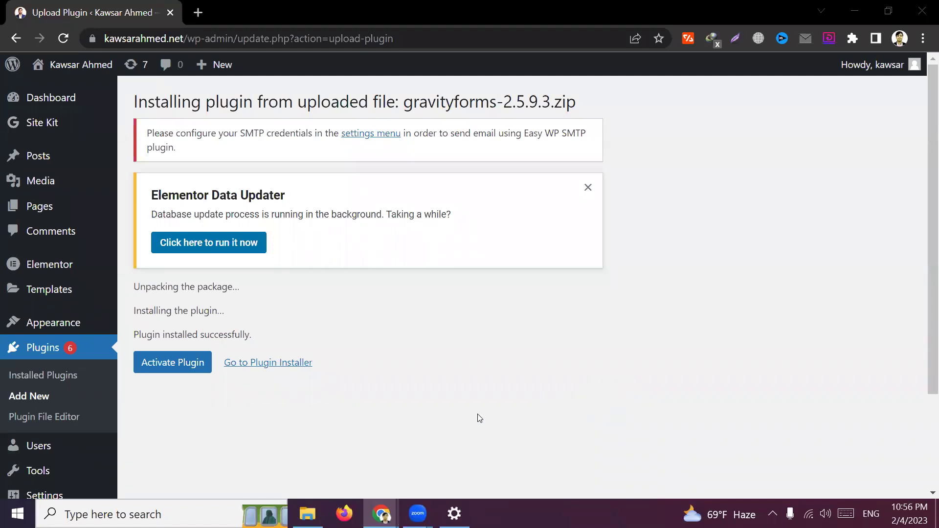
Activate Gravity Forms and check the plugins list shows 16 installed, 11 active
{"action": "left_click", "coordinate": [149, 363]}
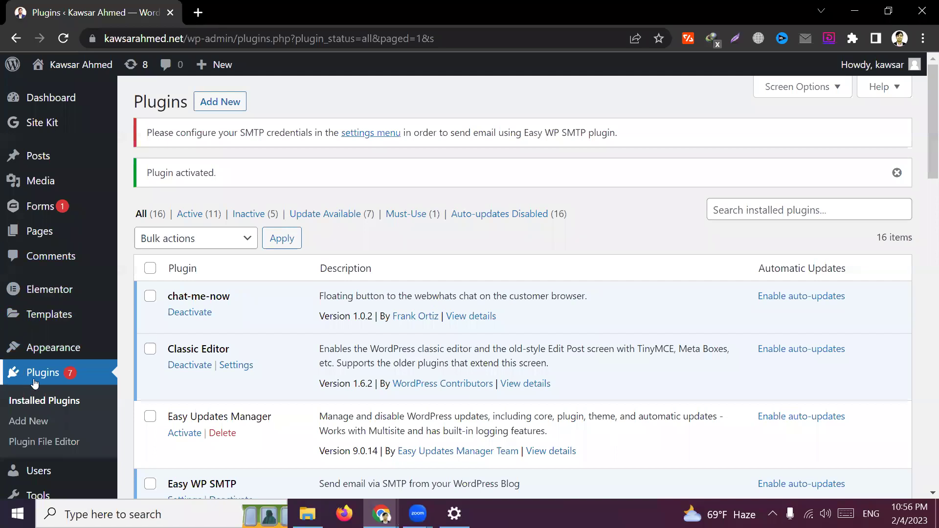
{"action": "scroll", "coordinate": [70, 362], "scroll_direction": "down", "scroll_amount": 1}
{"action": "scroll", "coordinate": [71, 361], "scroll_direction": "up", "scroll_amount": 2}
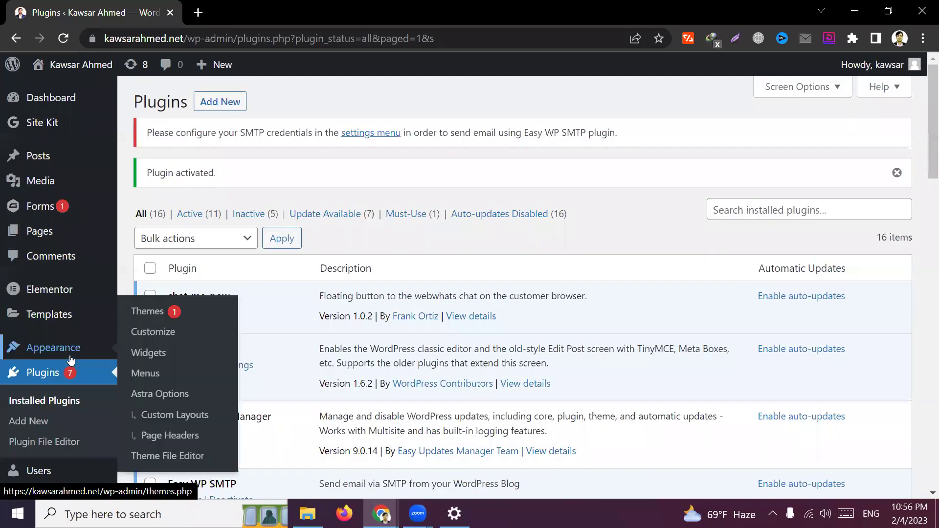
{"action": "mouse_move", "coordinate": [47, 208]}
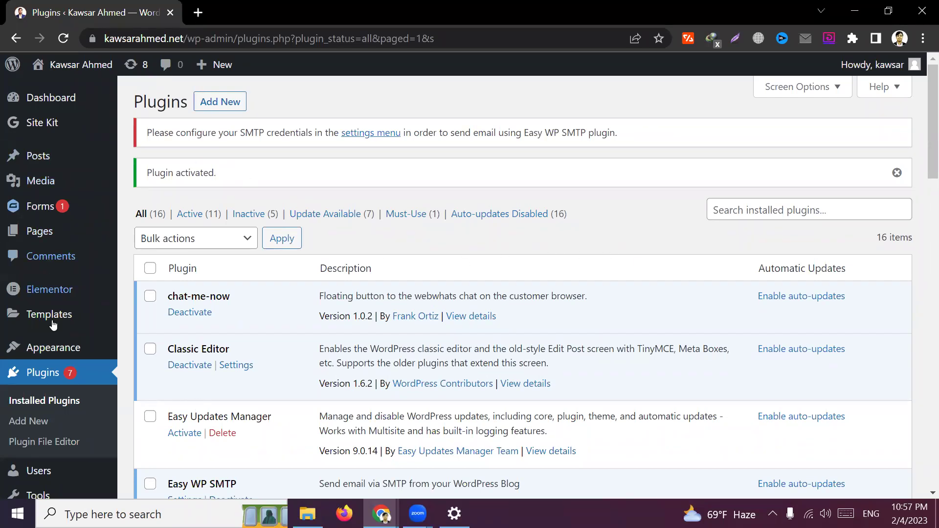
Open the Gravity Forms Forms page from the admin sidebar's Forms menu
{"action": "scroll", "coordinate": [52, 278], "scroll_direction": "down", "scroll_amount": 1}
{"action": "mouse_move", "coordinate": [43, 210]}
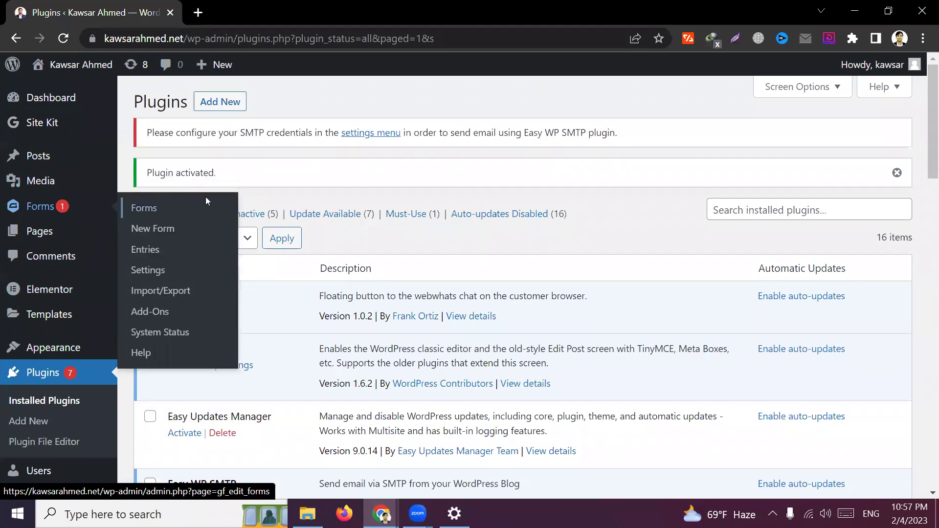
{"action": "scroll", "coordinate": [632, 266], "scroll_direction": "down", "scroll_amount": 1}
{"action": "scroll", "coordinate": [624, 245], "scroll_direction": "down", "scroll_amount": 1}
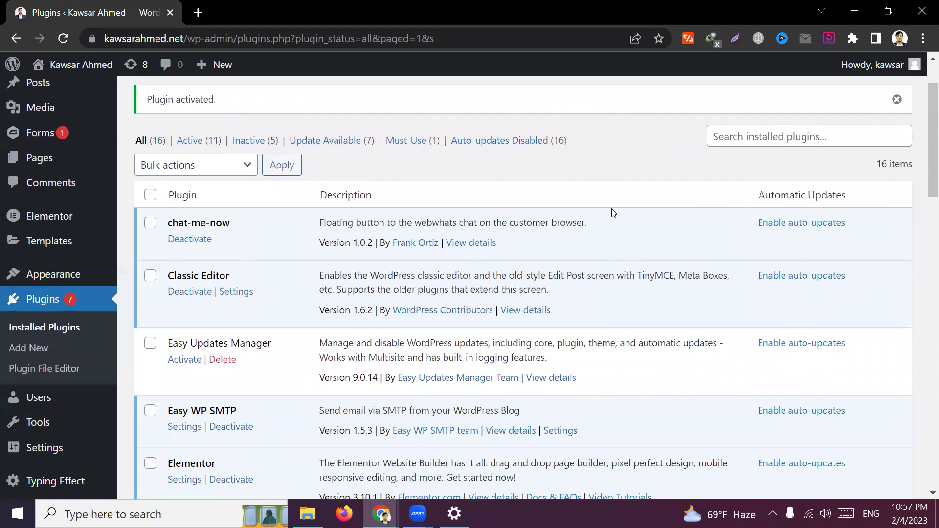
{"action": "scroll", "coordinate": [611, 220], "scroll_direction": "up", "scroll_amount": 2}
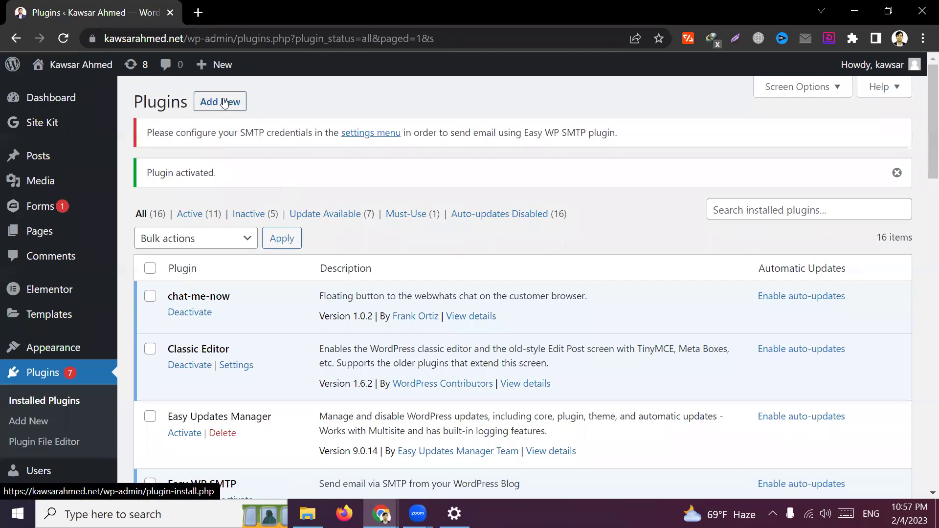
{"action": "scroll", "coordinate": [137, 229], "scroll_direction": "down", "scroll_amount": 3}
{"action": "scroll", "coordinate": [110, 243], "scroll_direction": "up", "scroll_amount": 3}
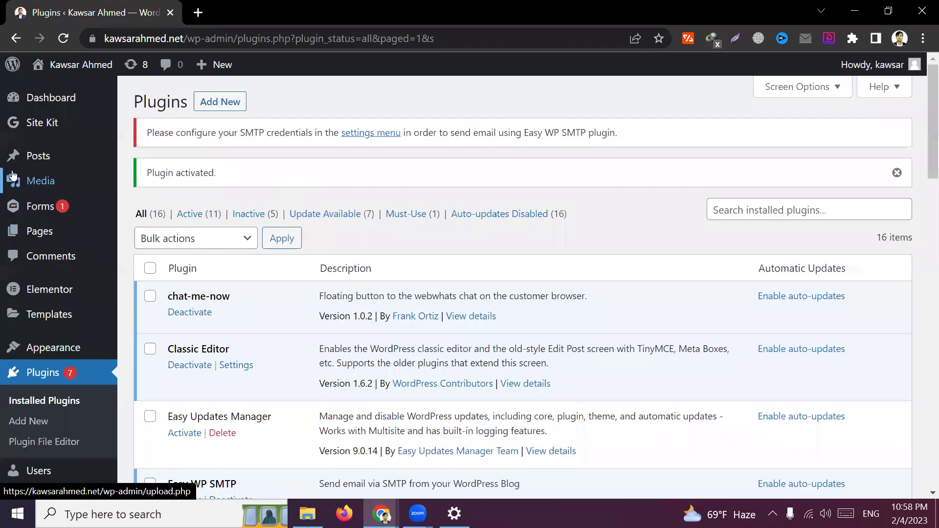
{"action": "left_click", "coordinate": [157, 212]}
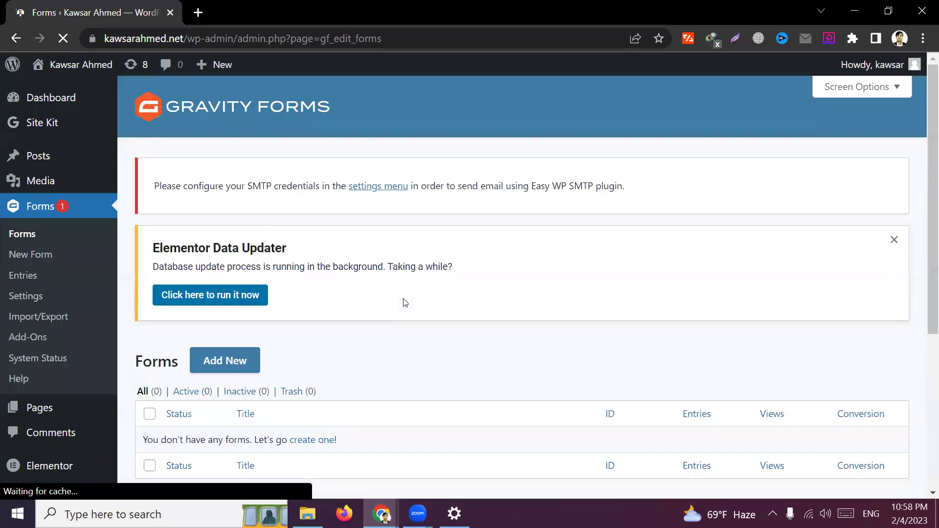
Start a new form titled 'Contact Form', leaving the description blank
{"action": "scroll", "coordinate": [405, 302], "scroll_direction": "down", "scroll_amount": 1}
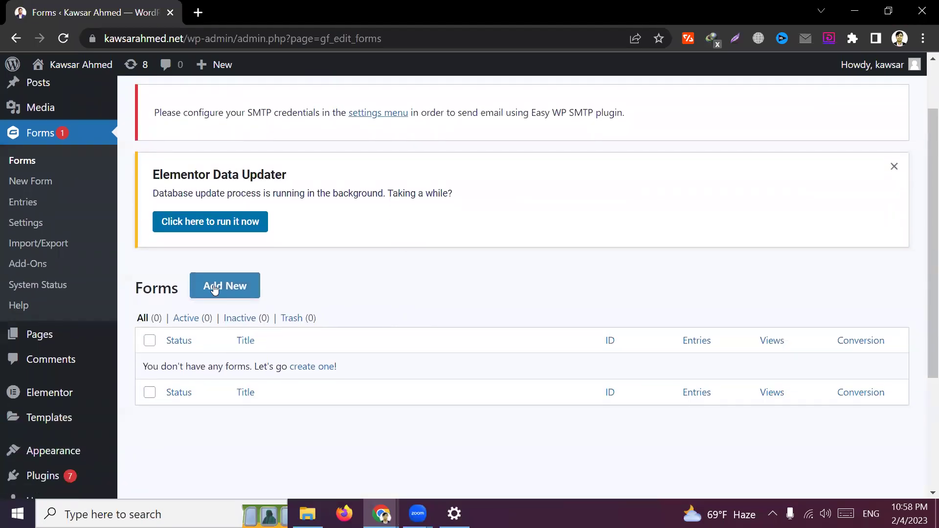
{"action": "left_click", "coordinate": [235, 287]}
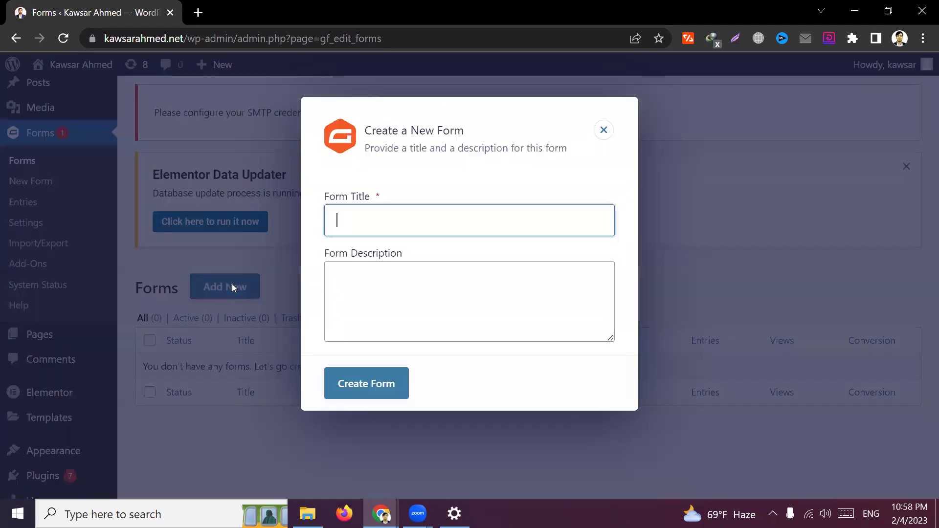
{"action": "left_click", "coordinate": [416, 221]}
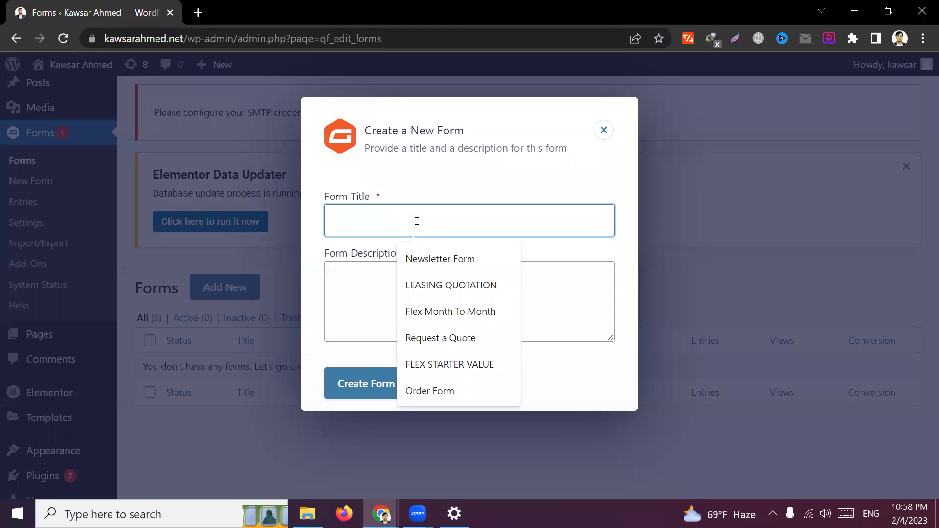
{"action": "type", "text": "One"}
{"action": "key", "text": "ctrl+a"}
{"action": "key", "text": "BackSpace"}
{"action": "type", "text": "C"}
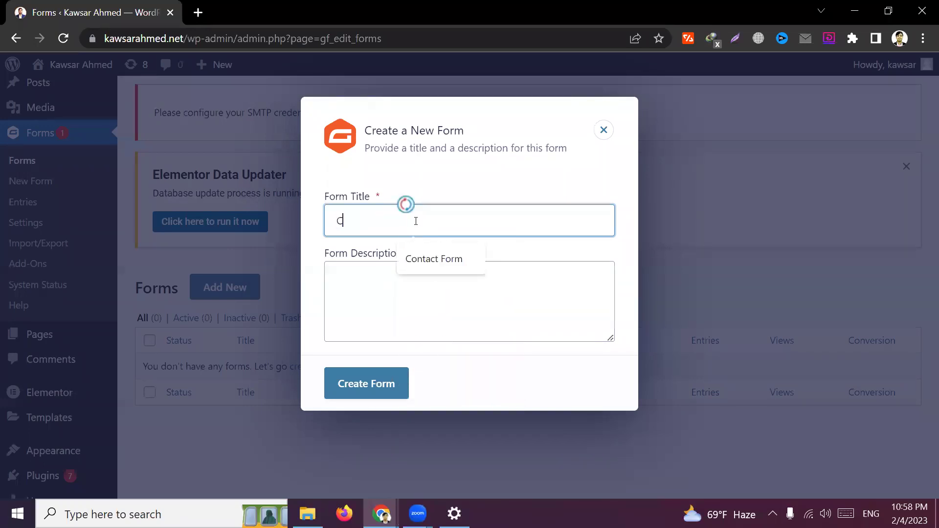
{"action": "type", "text": "ontact Form"}
{"action": "left_click", "coordinate": [448, 181]}
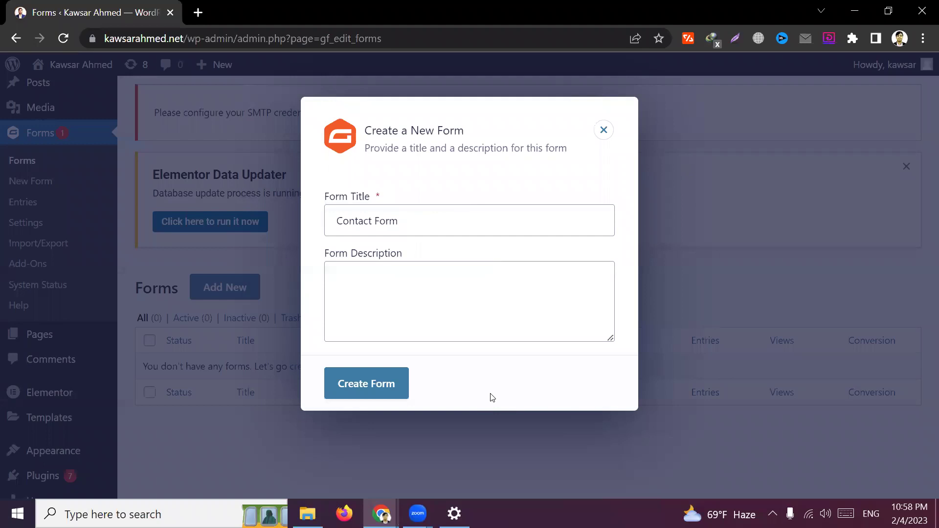
Create the Contact Form and look over its empty editor
{"action": "left_click", "coordinate": [387, 384]}
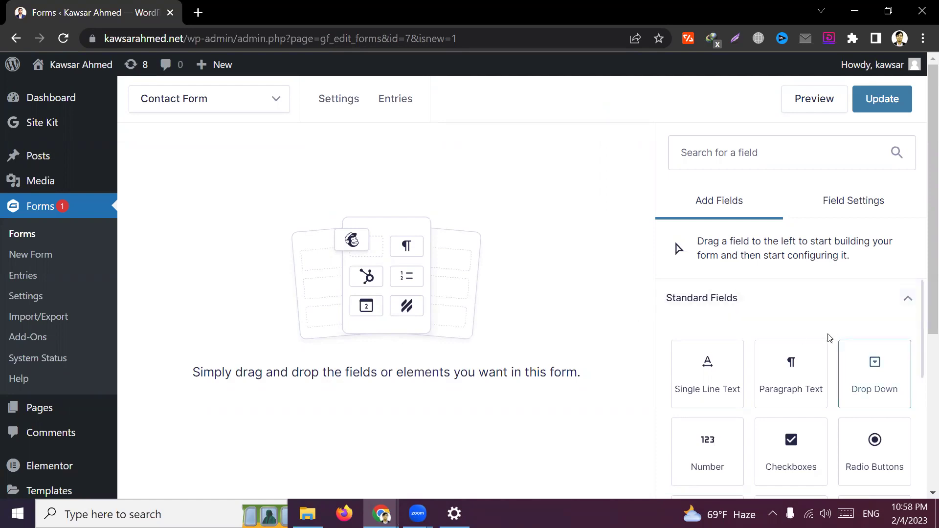
{"action": "scroll", "coordinate": [792, 298], "scroll_direction": "down", "scroll_amount": 2}
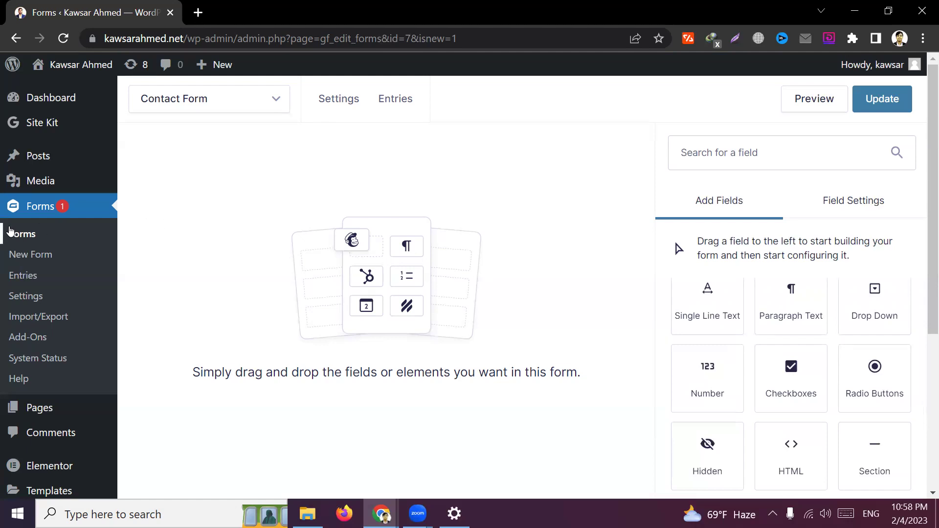
{"action": "left_click", "coordinate": [198, 102]}
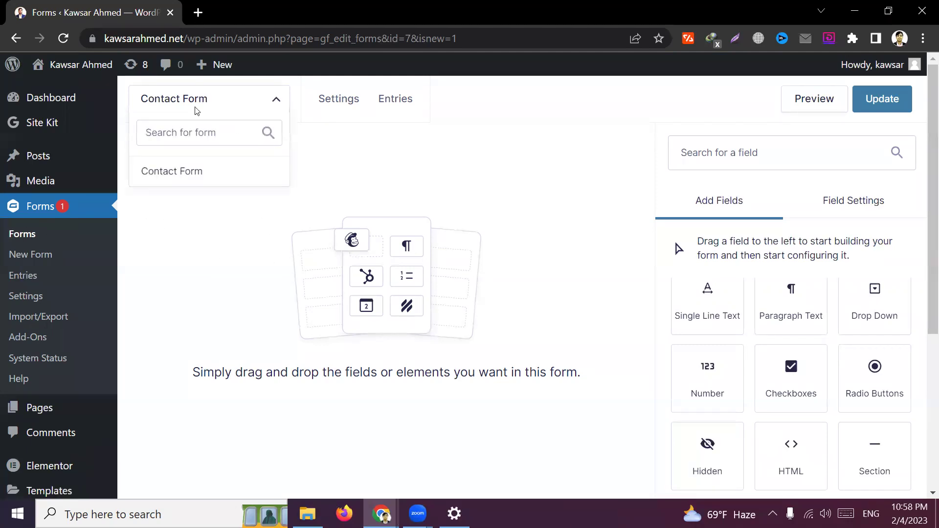
{"action": "left_click", "coordinate": [424, 301]}
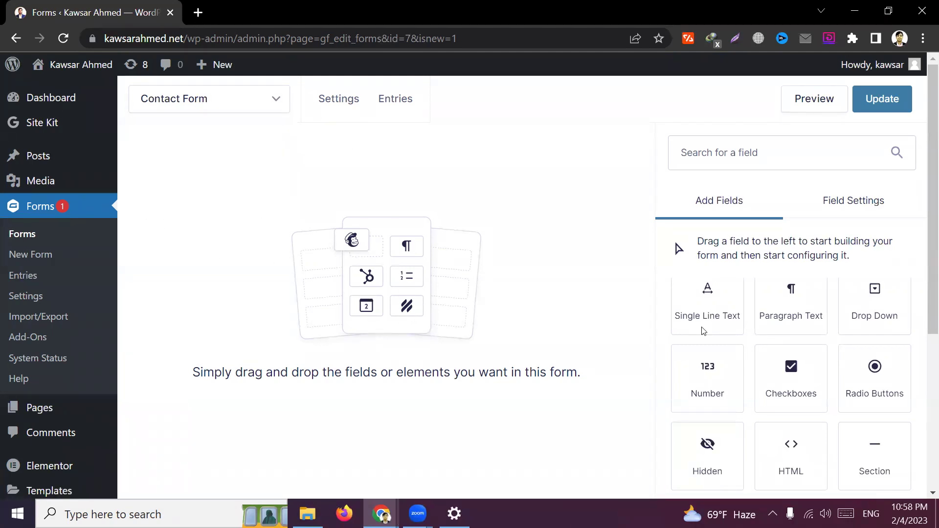
{"action": "scroll", "coordinate": [785, 362], "scroll_direction": "up", "scroll_amount": 2}
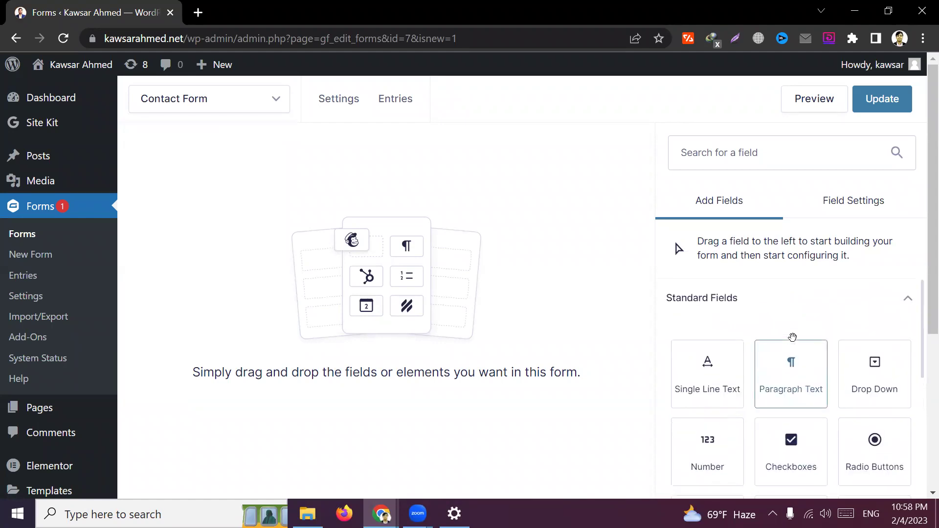
{"action": "scroll", "coordinate": [778, 340], "scroll_direction": "down", "scroll_amount": 2}
{"action": "scroll", "coordinate": [734, 330], "scroll_direction": "up", "scroll_amount": 2}
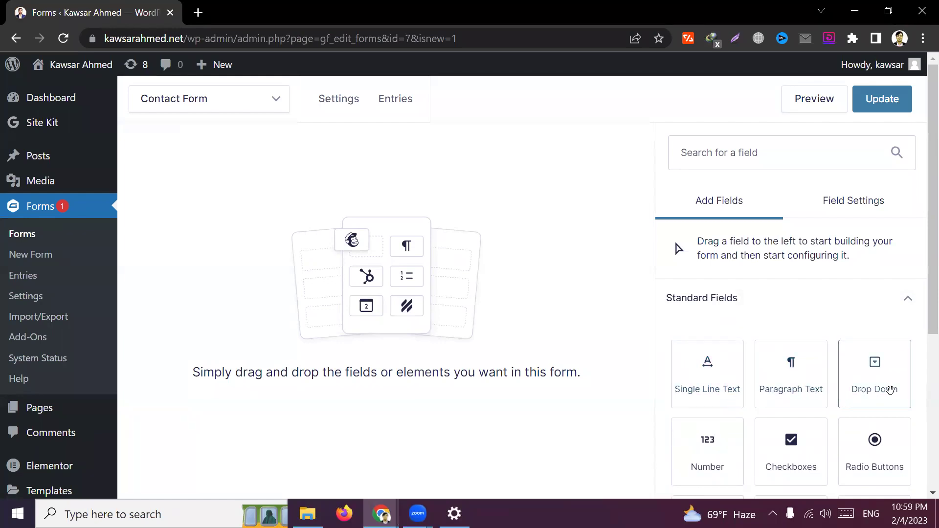
{"action": "scroll", "coordinate": [671, 394], "scroll_direction": "down", "scroll_amount": 2}
{"action": "scroll", "coordinate": [750, 390], "scroll_direction": "down", "scroll_amount": 3}
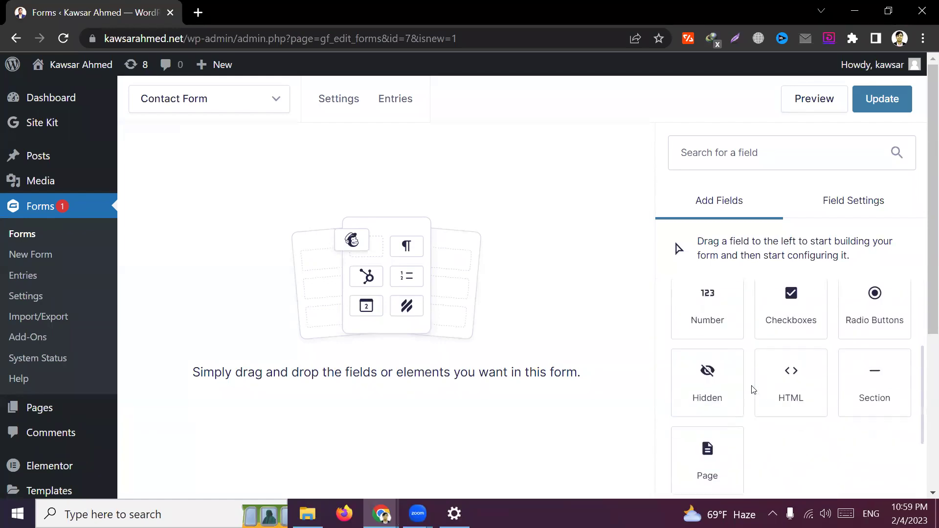
{"action": "scroll", "coordinate": [785, 404], "scroll_direction": "down", "scroll_amount": 1}
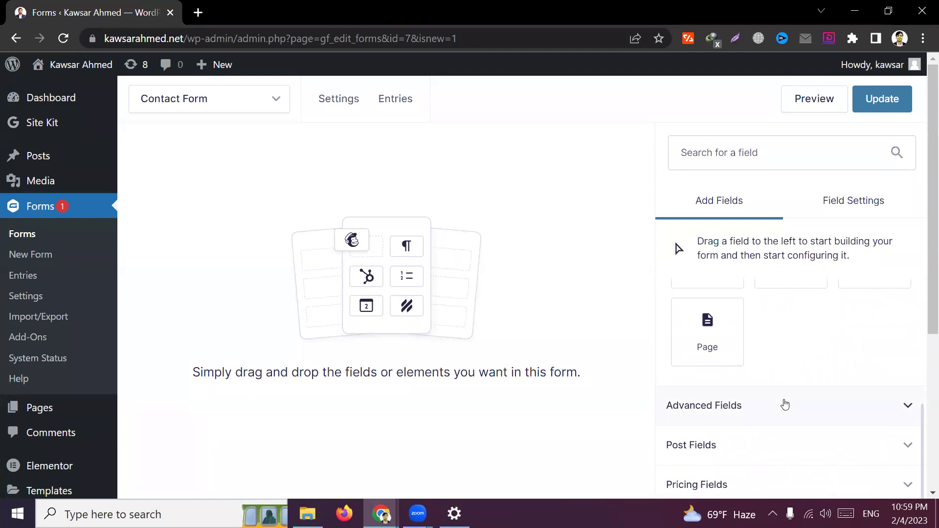
Expand the Advanced Fields and Post Fields groups in the Add Fields panel
{"action": "left_click", "coordinate": [749, 409]}
{"action": "scroll", "coordinate": [790, 403], "scroll_direction": "down", "scroll_amount": 3}
{"action": "scroll", "coordinate": [831, 391], "scroll_direction": "down", "scroll_amount": 2}
{"action": "scroll", "coordinate": [763, 435], "scroll_direction": "down", "scroll_amount": 2}
{"action": "left_click", "coordinate": [782, 444]}
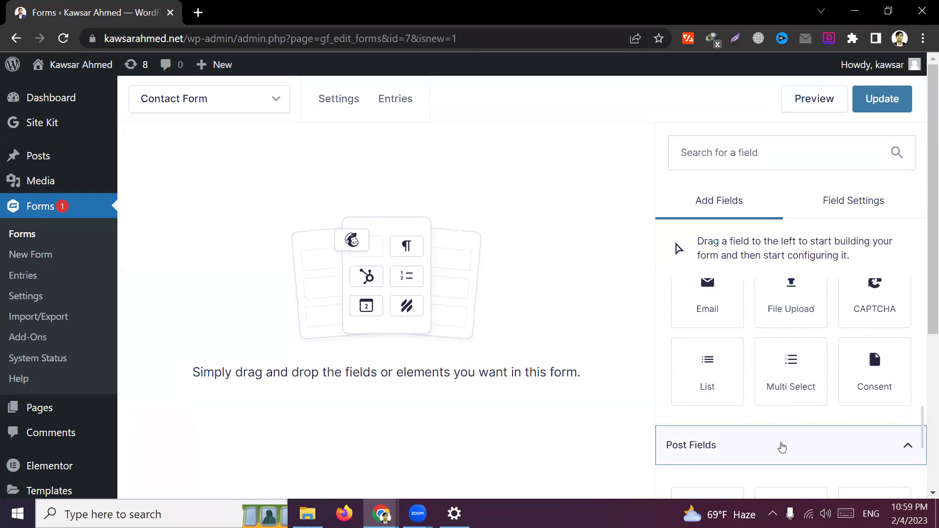
{"action": "scroll", "coordinate": [797, 445], "scroll_direction": "down", "scroll_amount": 4}
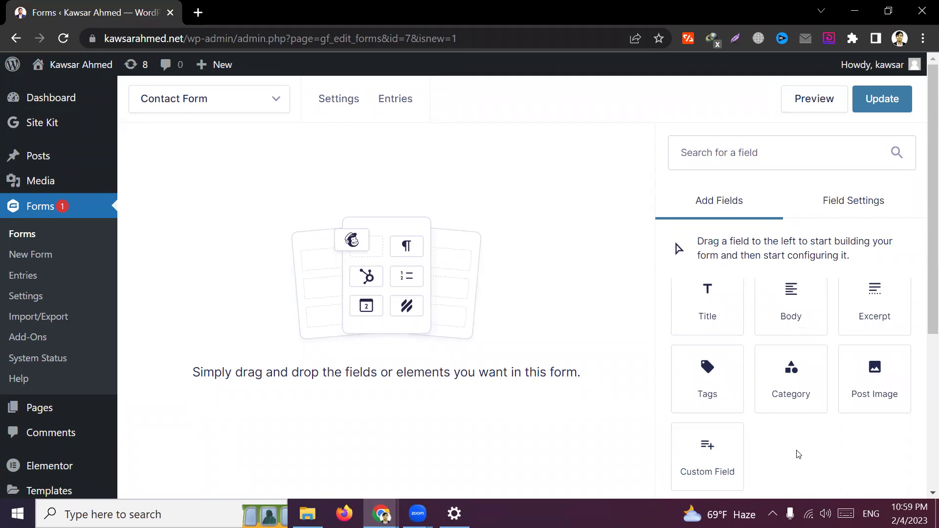
{"action": "scroll", "coordinate": [797, 452], "scroll_direction": "down", "scroll_amount": 3}
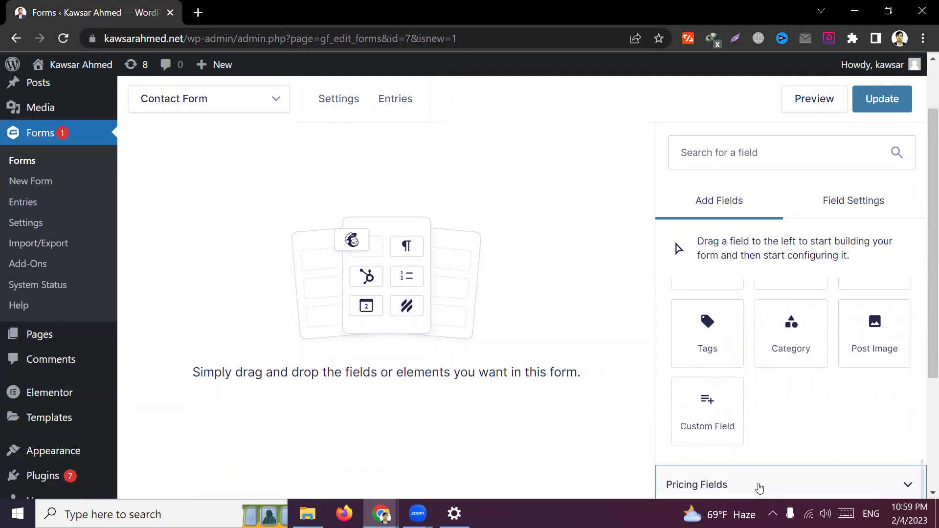
{"action": "scroll", "coordinate": [799, 430], "scroll_direction": "down", "scroll_amount": 4}
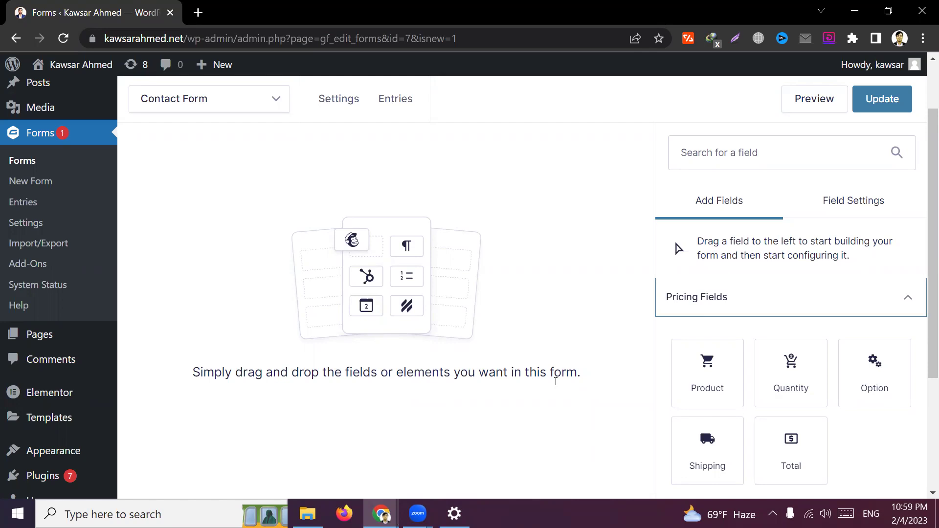
{"action": "scroll", "coordinate": [838, 413], "scroll_direction": "up", "scroll_amount": 15}
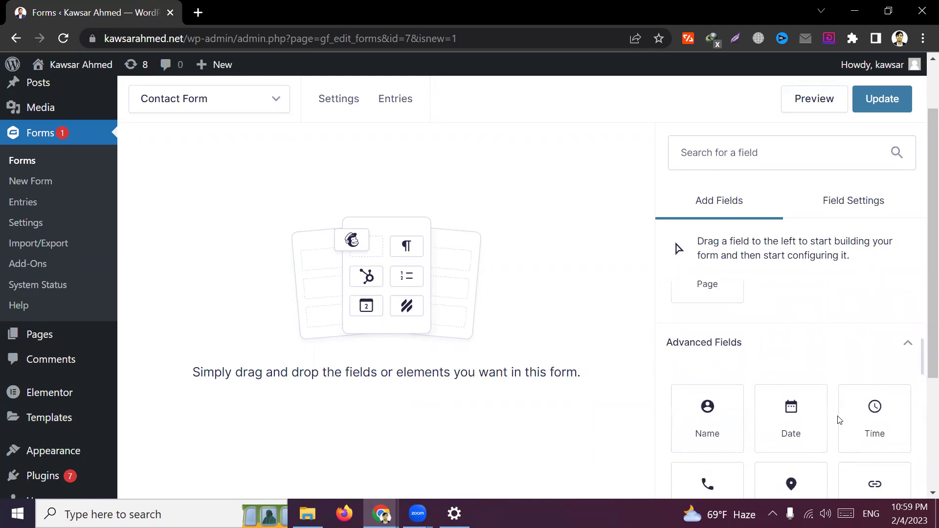
{"action": "scroll", "coordinate": [685, 412], "scroll_direction": "up", "scroll_amount": 2}
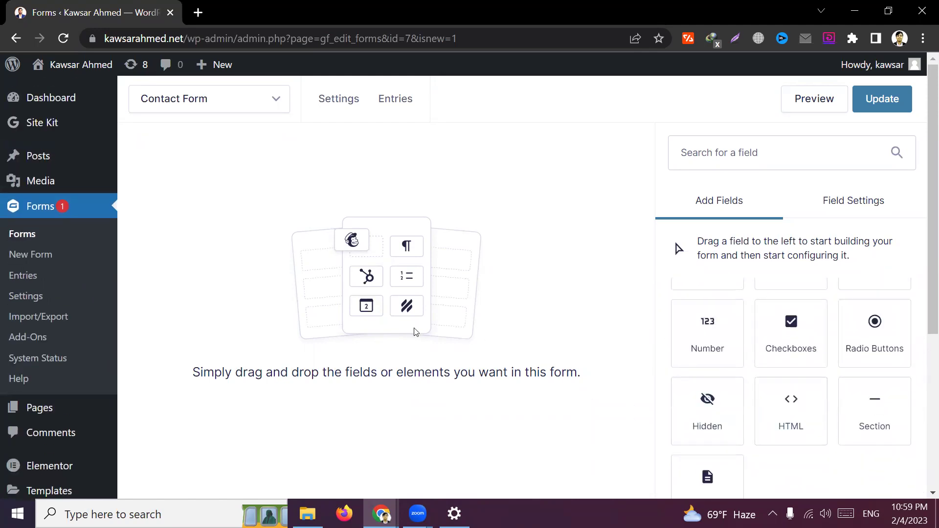
Load kawsarahmed.net in a new browser tab
{"action": "left_click", "coordinate": [198, 12]}
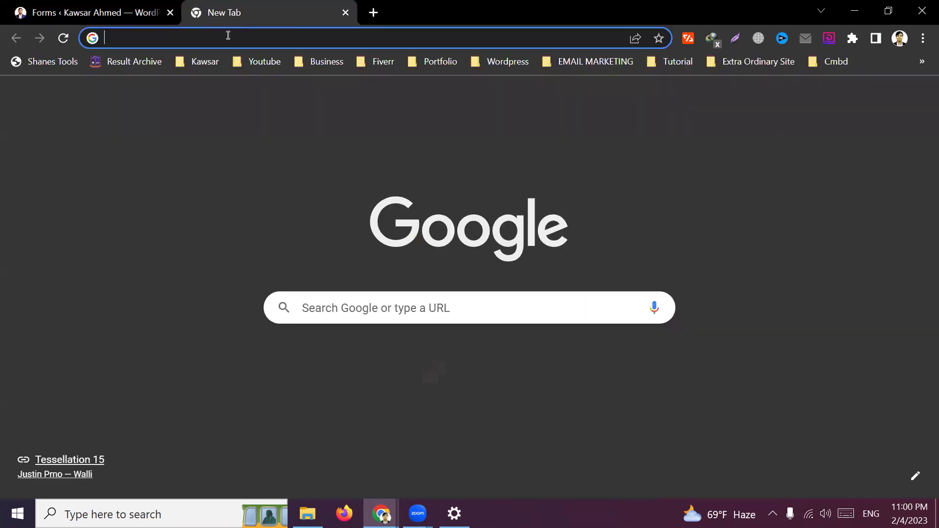
{"action": "left_click", "coordinate": [228, 35]}
{"action": "type", "text": "kawsarahmed.net/cpan"}
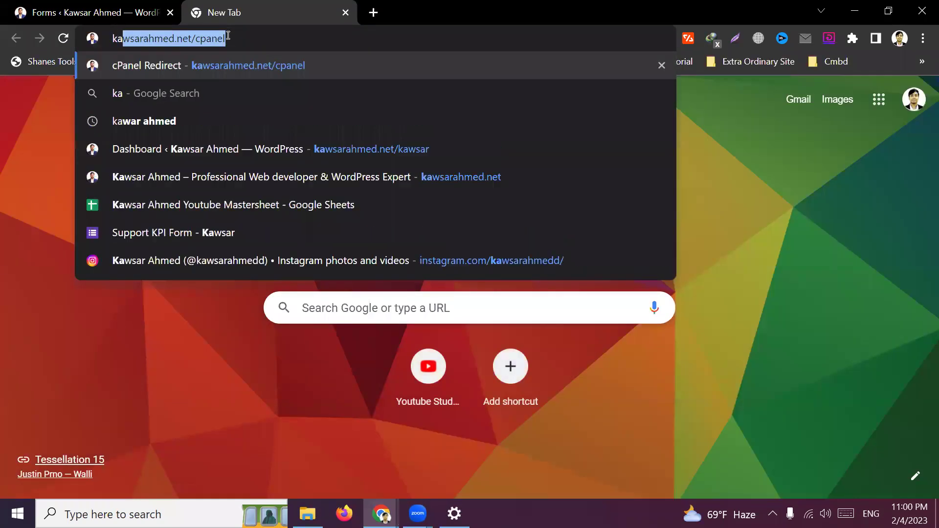
{"action": "key", "text": "BackSpace"}
{"action": "key", "text": "BackSpace"}
{"action": "key", "text": "BackSpace"}
{"action": "key", "text": "BackSpace"}
{"action": "key", "text": "BackSpace"}
{"action": "key", "text": "BackSpace"}
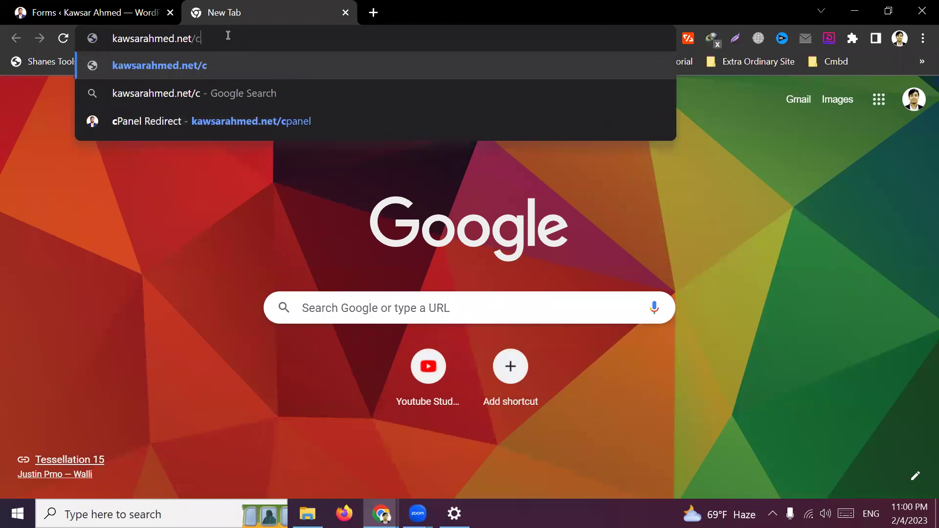
{"action": "key", "text": "Return"}
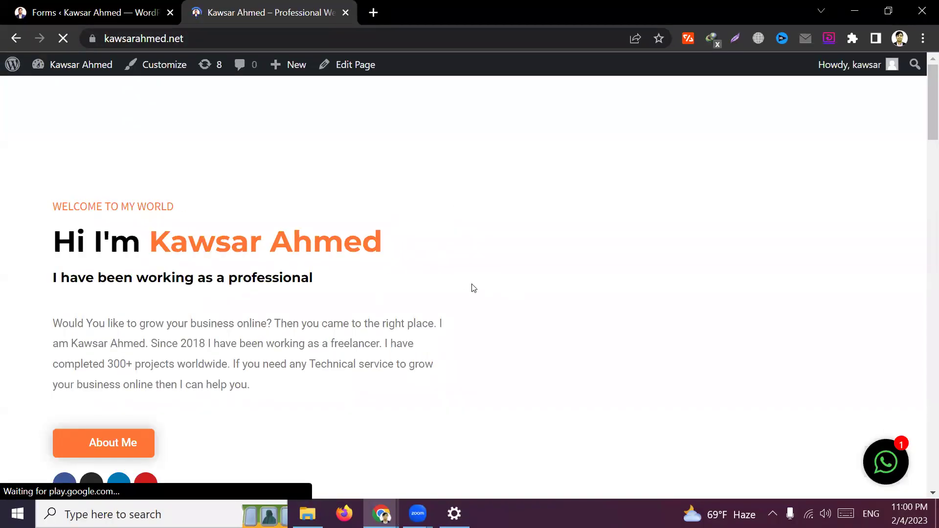
Review the live contact form's Name, Email, Subject and message fields
{"action": "scroll", "coordinate": [478, 265], "scroll_direction": "down", "scroll_amount": 8}
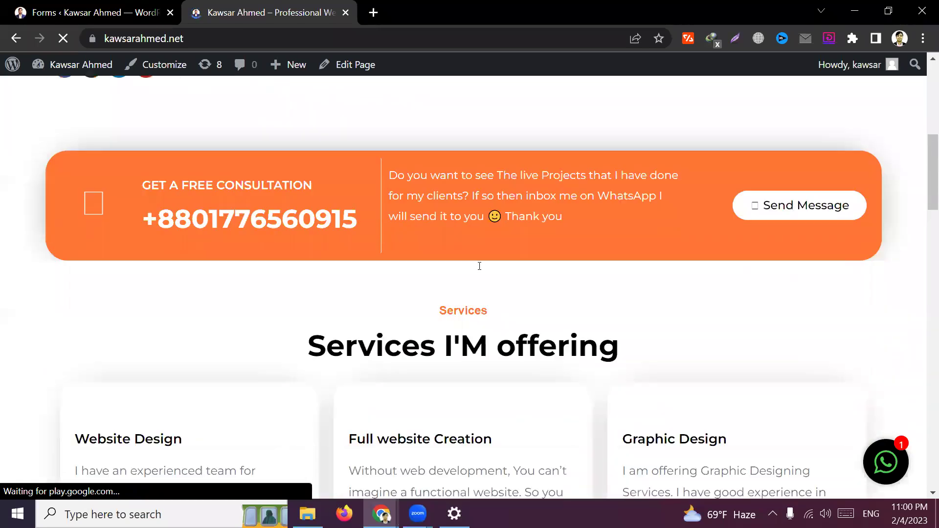
{"action": "scroll", "coordinate": [479, 266], "scroll_direction": "down", "scroll_amount": 7}
{"action": "scroll", "coordinate": [479, 268], "scroll_direction": "up", "scroll_amount": 13}
{"action": "scroll", "coordinate": [478, 268], "scroll_direction": "down", "scroll_amount": 3}
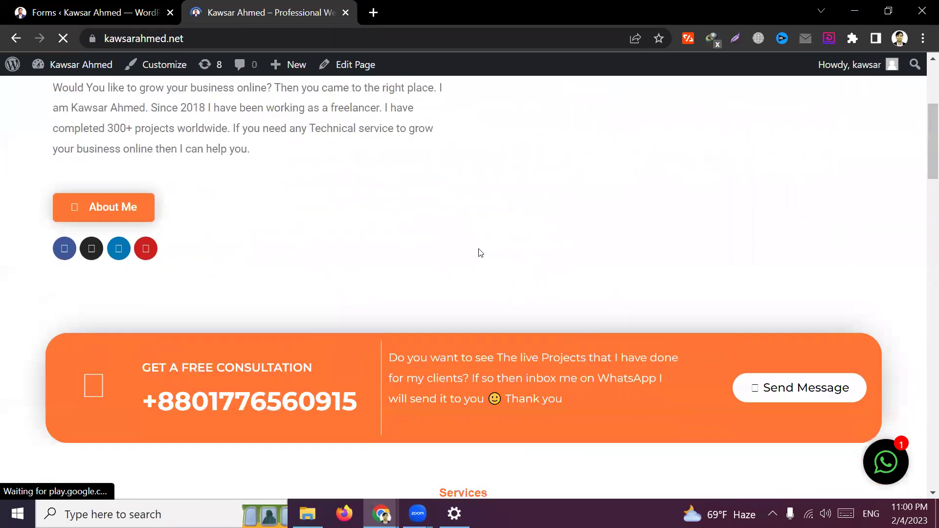
{"action": "scroll", "coordinate": [477, 251], "scroll_direction": "down", "scroll_amount": 15}
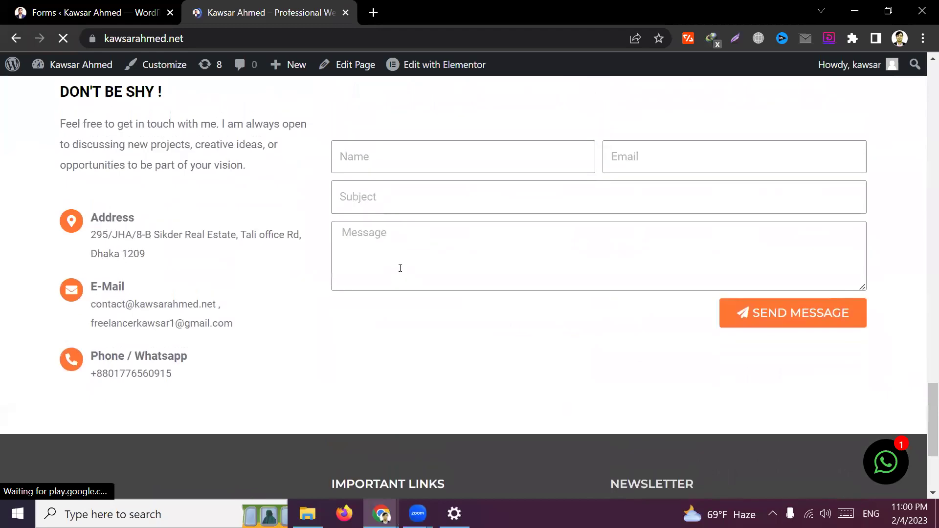
{"action": "scroll", "coordinate": [400, 268], "scroll_direction": "up", "scroll_amount": 1}
{"action": "left_click", "coordinate": [375, 180]}
{"action": "left_click", "coordinate": [712, 172]}
{"action": "left_click", "coordinate": [408, 218]}
{"action": "left_click", "coordinate": [580, 402]}
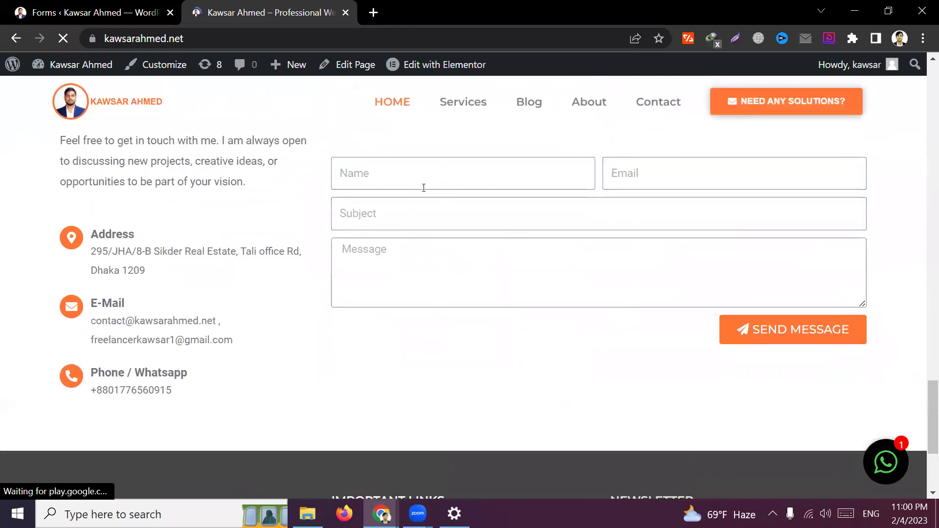
{"action": "scroll", "coordinate": [424, 188], "scroll_direction": "up", "scroll_amount": 2}
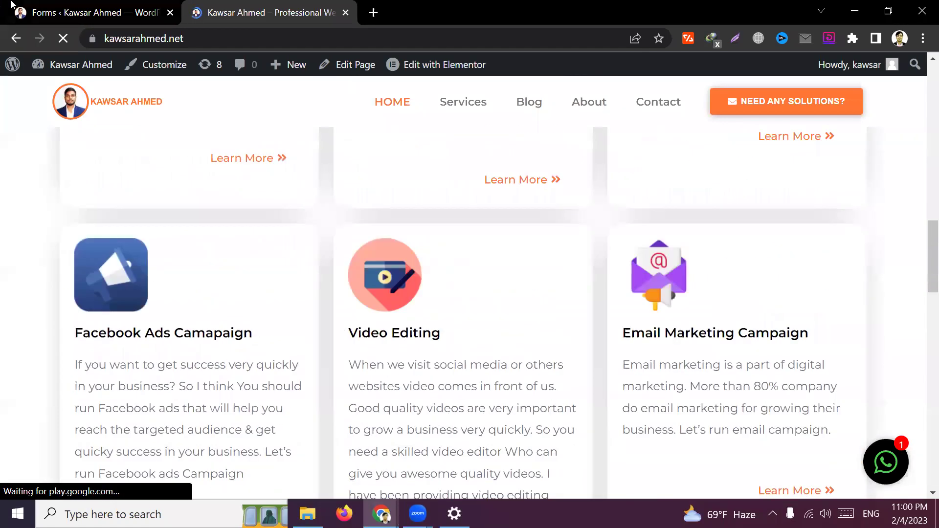
Compare the live contact form with the empty Contact Form editor, ending in the editor
{"action": "left_click", "coordinate": [85, 6]}
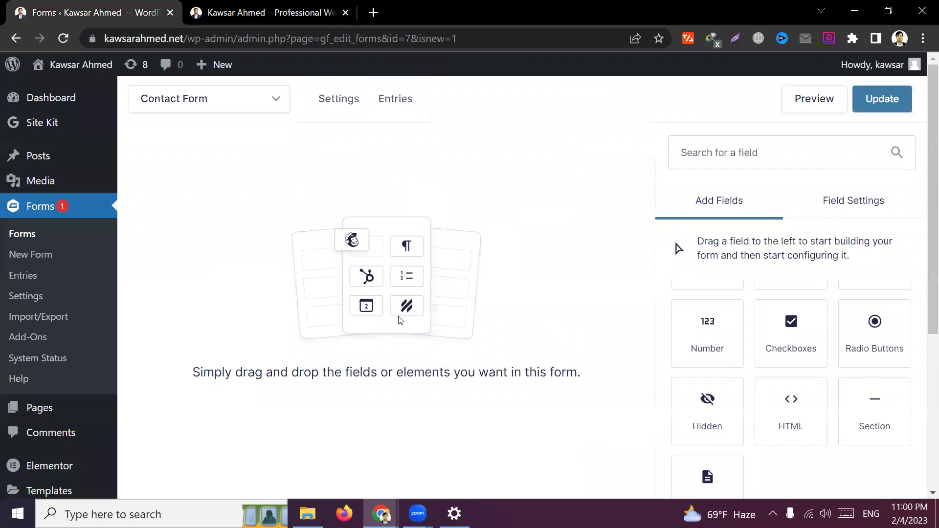
{"action": "left_click", "coordinate": [282, 13]}
{"action": "scroll", "coordinate": [625, 391], "scroll_direction": "down", "scroll_amount": 15}
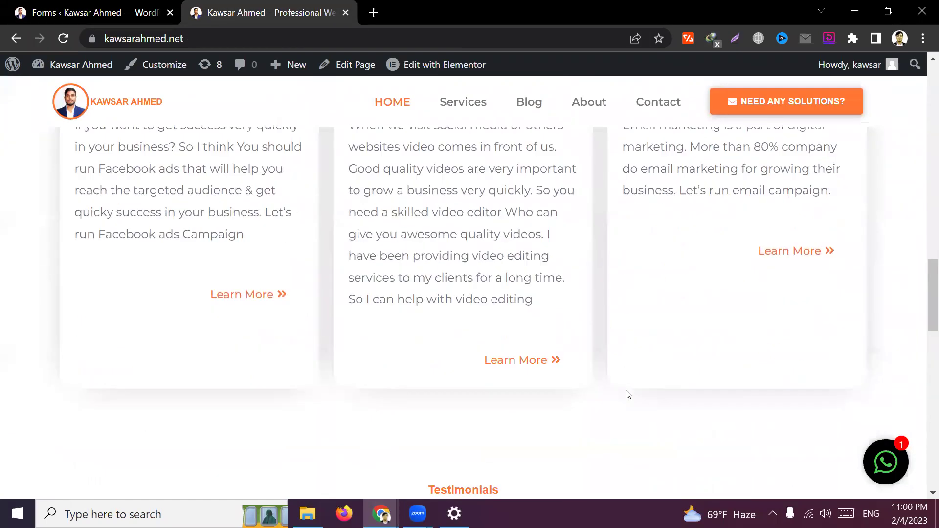
{"action": "scroll", "coordinate": [624, 387], "scroll_direction": "up", "scroll_amount": 10}
{"action": "left_click", "coordinate": [78, 11]}
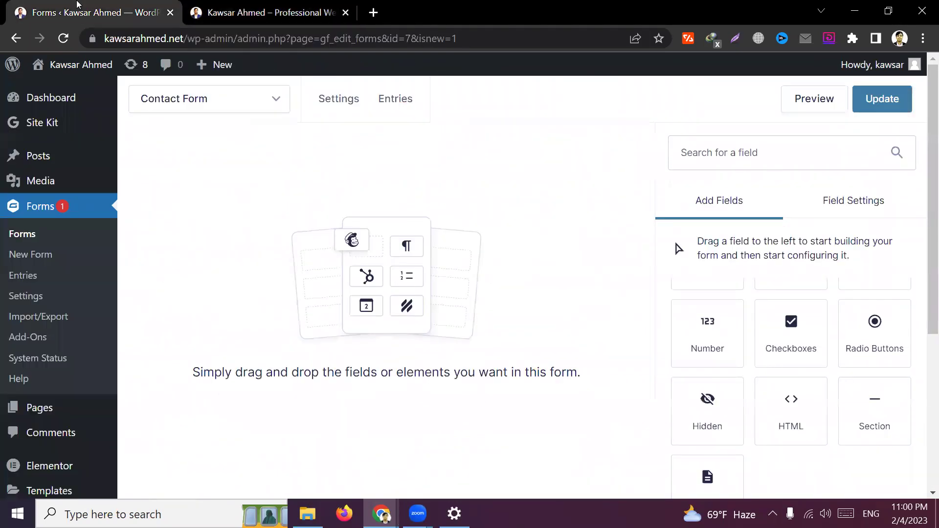
{"action": "left_click", "coordinate": [290, 8]}
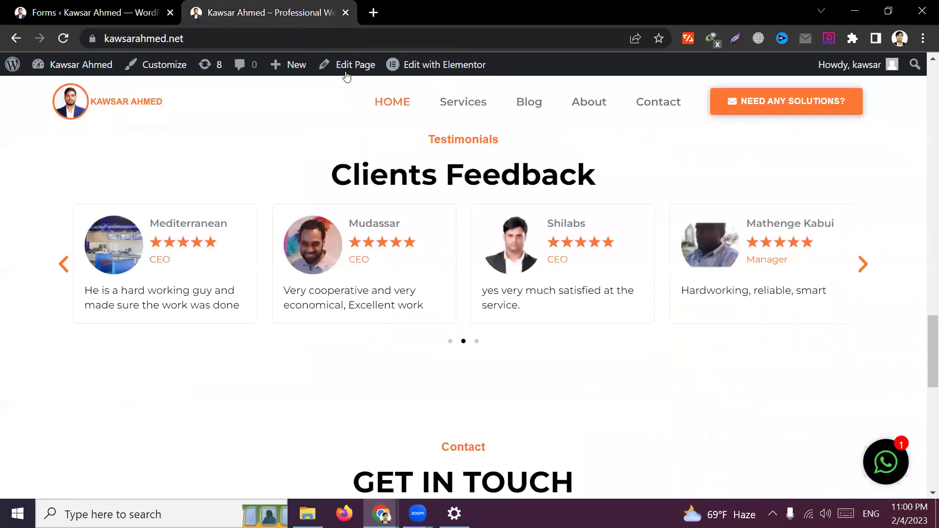
{"action": "scroll", "coordinate": [489, 319], "scroll_direction": "down", "scroll_amount": 10}
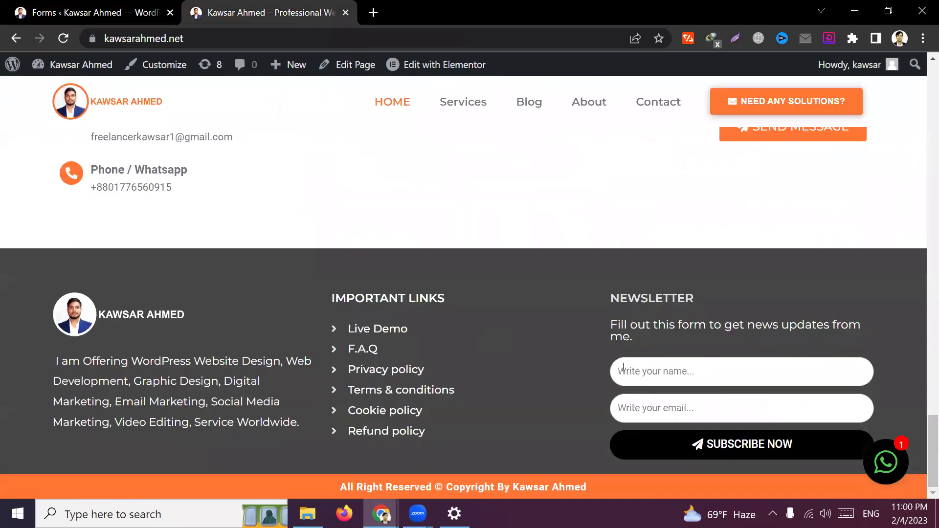
{"action": "scroll", "coordinate": [617, 362], "scroll_direction": "up", "scroll_amount": 10}
{"action": "scroll", "coordinate": [612, 349], "scroll_direction": "down", "scroll_amount": 3}
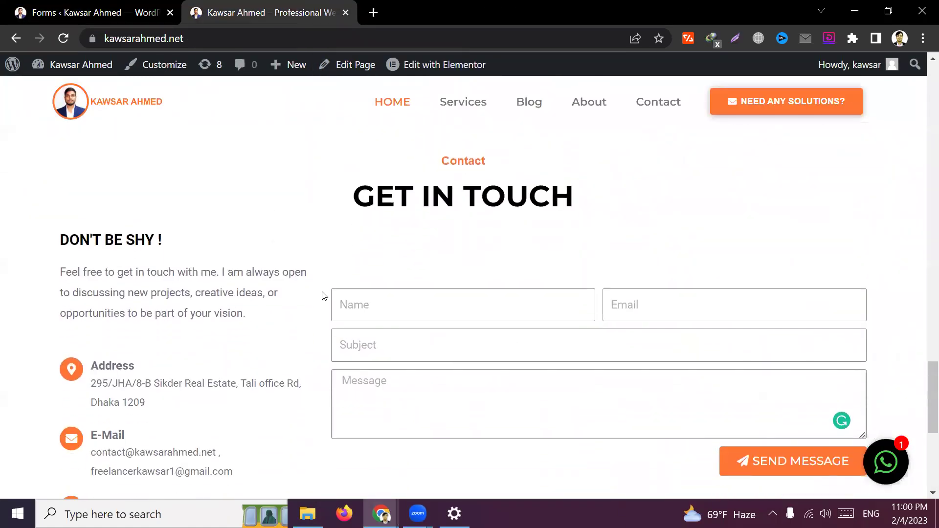
{"action": "left_click", "coordinate": [78, 11]}
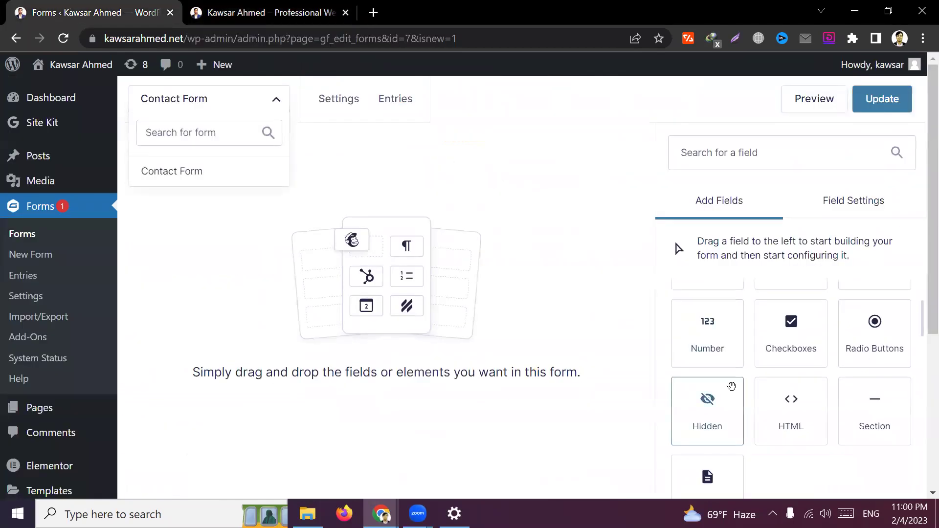
{"action": "scroll", "coordinate": [746, 401], "scroll_direction": "down", "scroll_amount": 5}
{"action": "scroll", "coordinate": [729, 376], "scroll_direction": "down", "scroll_amount": 2}
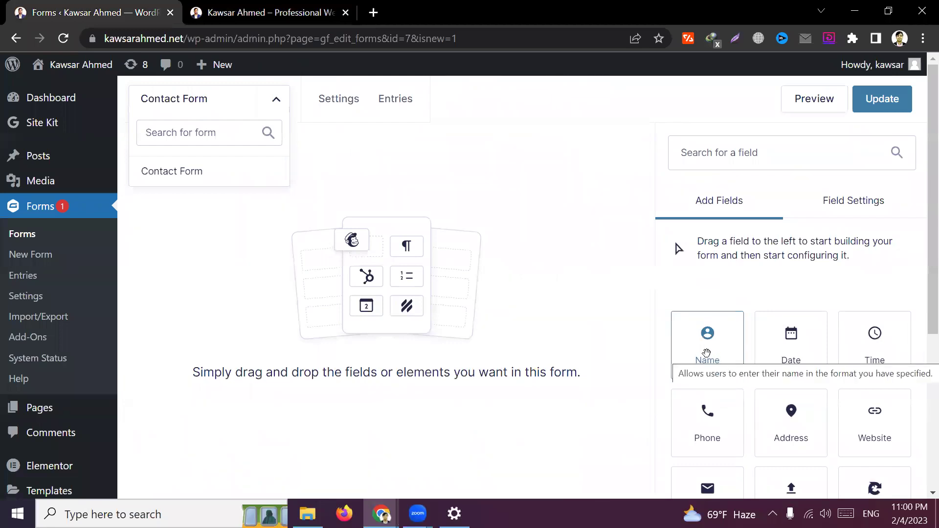
Drag a Name field (First and Last inputs) onto the Contact Form and open its First sub-label setting
{"action": "left_click_drag", "start_coordinate": [707, 354], "coordinate": [374, 266]}
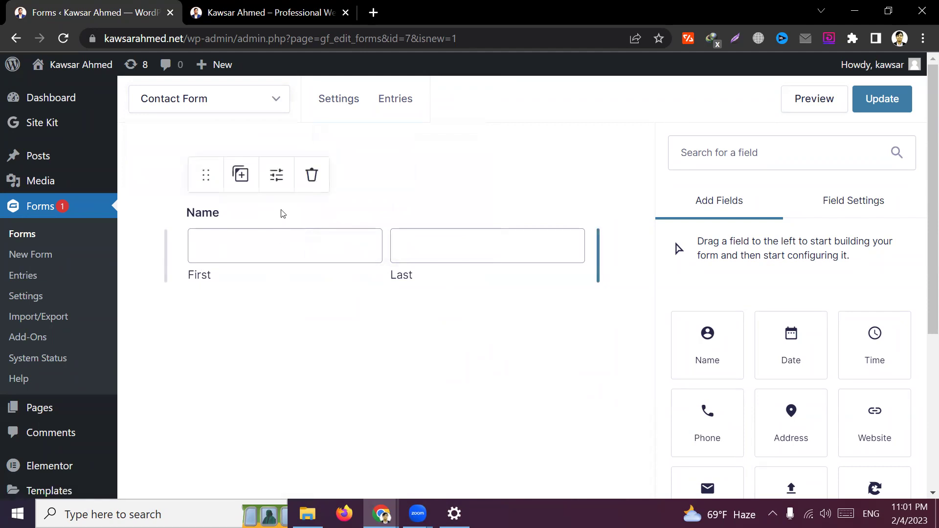
{"action": "left_click", "coordinate": [279, 180]}
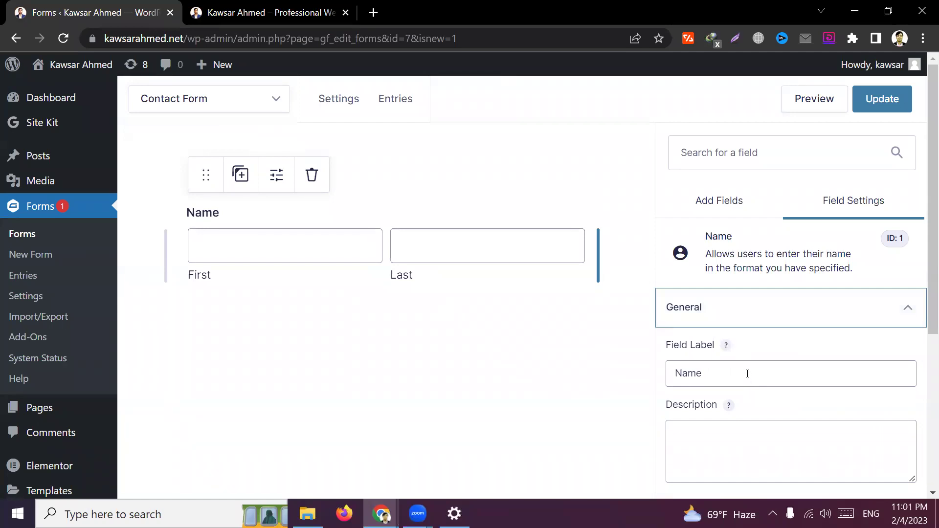
{"action": "scroll", "coordinate": [747, 374], "scroll_direction": "down", "scroll_amount": 5}
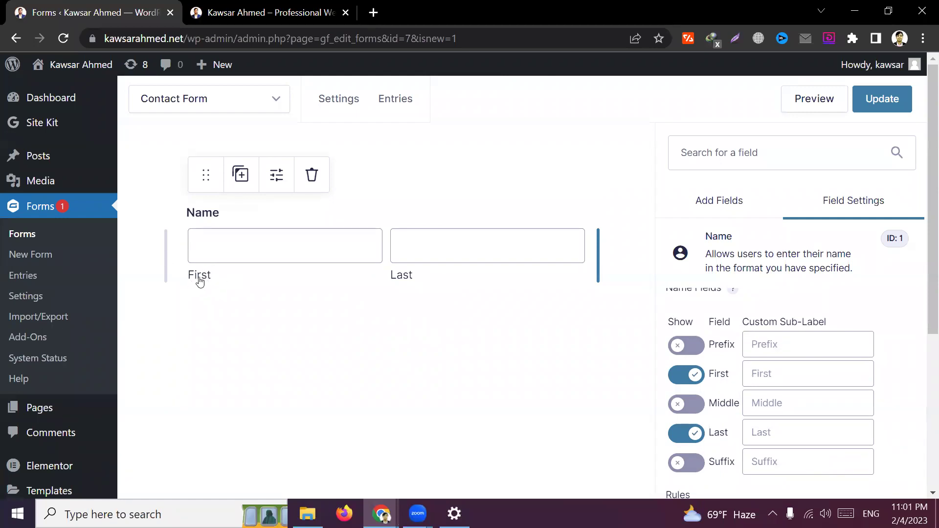
{"action": "left_click", "coordinate": [788, 380]}
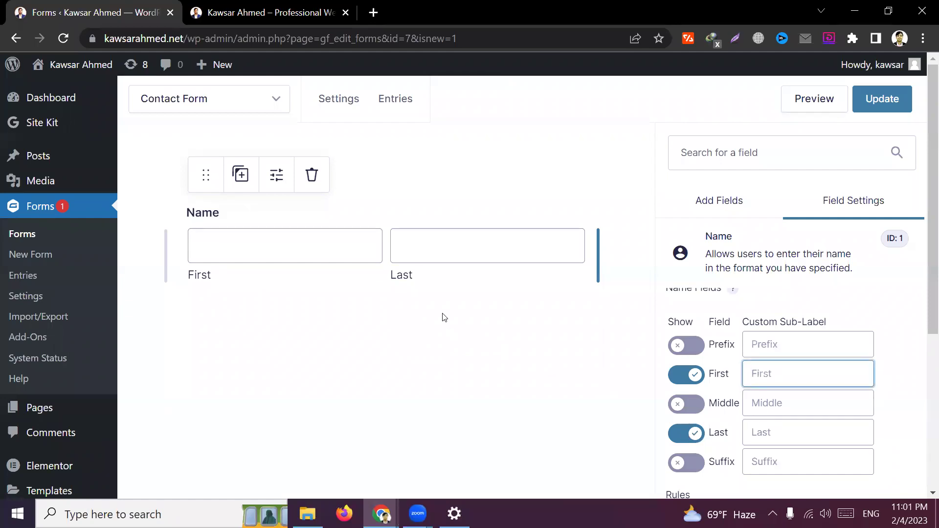
{"action": "scroll", "coordinate": [759, 434], "scroll_direction": "down", "scroll_amount": 2}
{"action": "scroll", "coordinate": [758, 430], "scroll_direction": "down", "scroll_amount": 4}
{"action": "scroll", "coordinate": [757, 396], "scroll_direction": "up", "scroll_amount": 6}
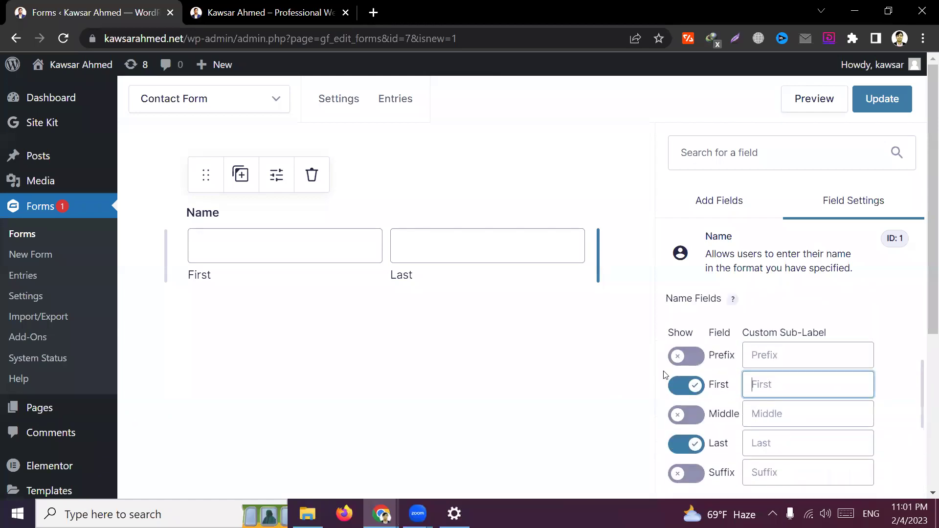
{"action": "left_click", "coordinate": [687, 356]}
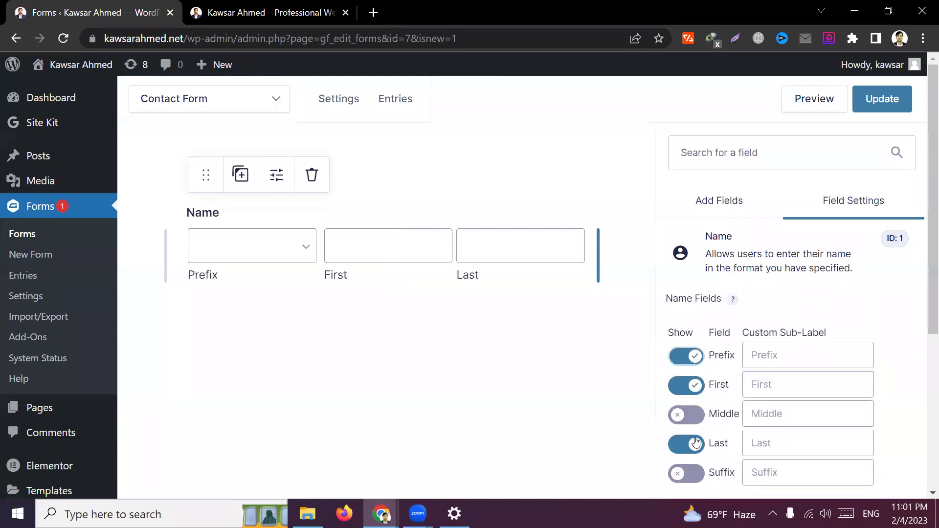
{"action": "left_click", "coordinate": [687, 415]}
{"action": "left_click", "coordinate": [690, 473]}
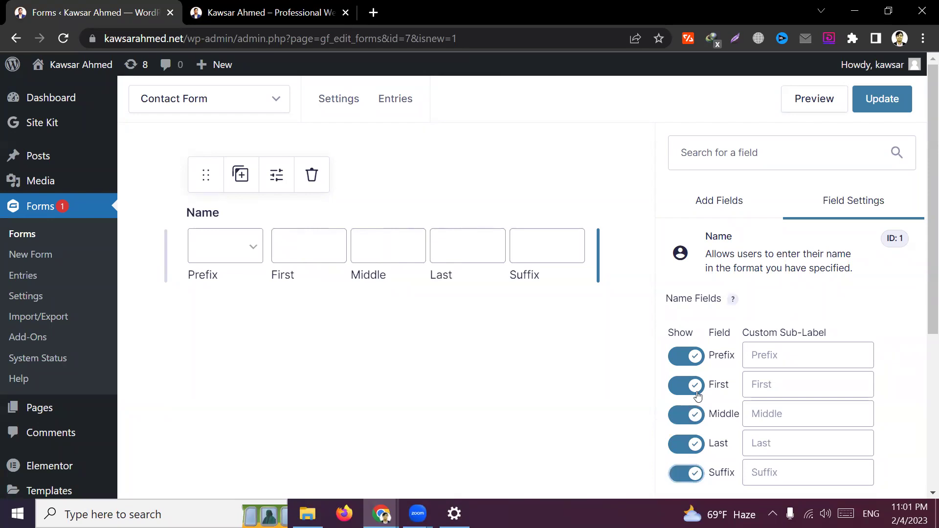
{"action": "left_click", "coordinate": [691, 473]}
{"action": "left_click", "coordinate": [692, 414]}
{"action": "left_click", "coordinate": [692, 360]}
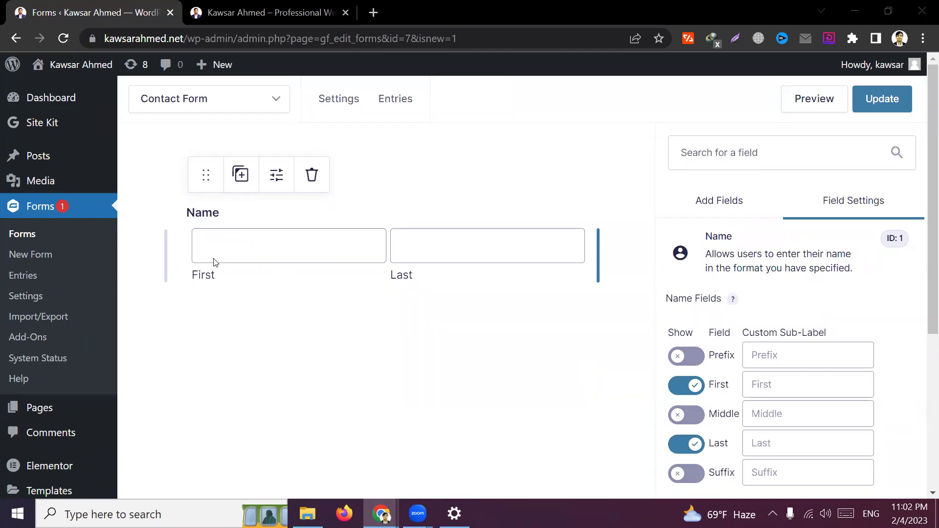
Check the live contact page, then switch off the Name field's Last input, leaving only First
{"action": "left_click", "coordinate": [209, 98]}
{"action": "left_click", "coordinate": [220, 12]}
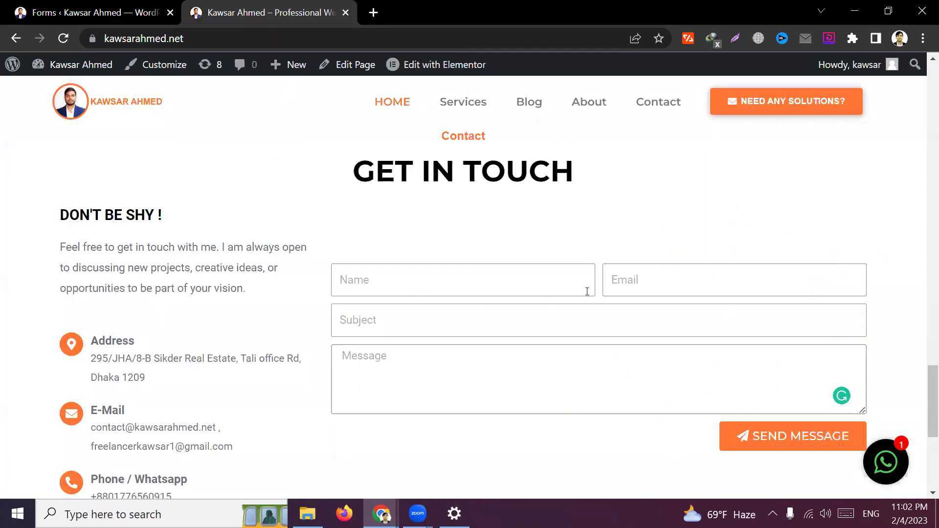
{"action": "left_click", "coordinate": [30, 11]}
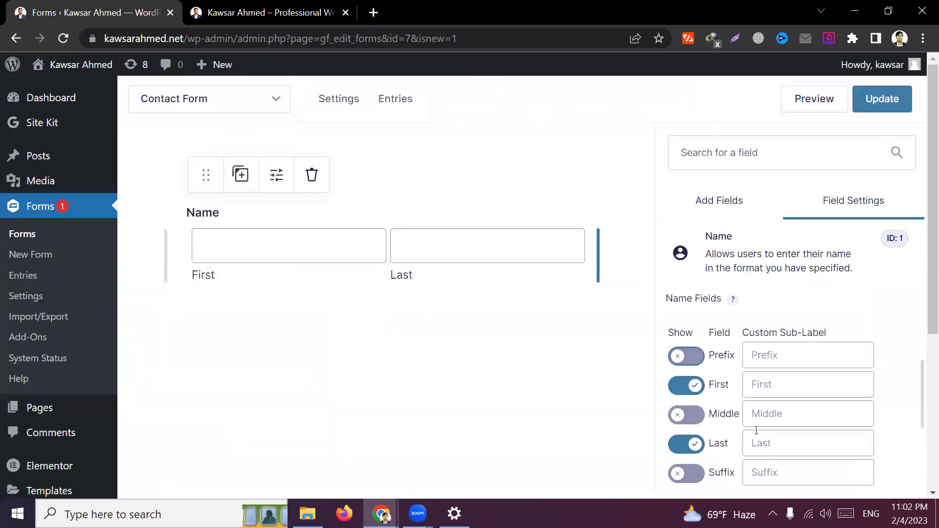
{"action": "left_click", "coordinate": [690, 446]}
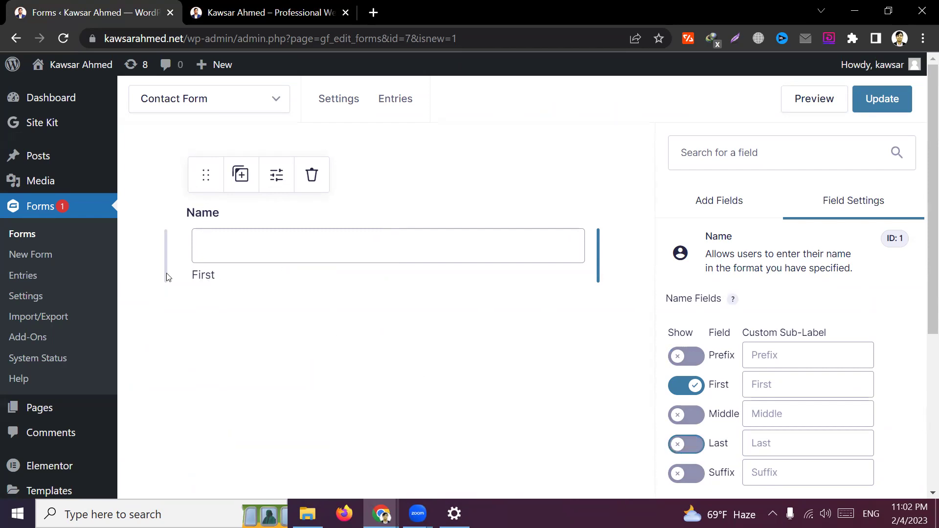
{"action": "scroll", "coordinate": [764, 416], "scroll_direction": "down", "scroll_amount": 3}
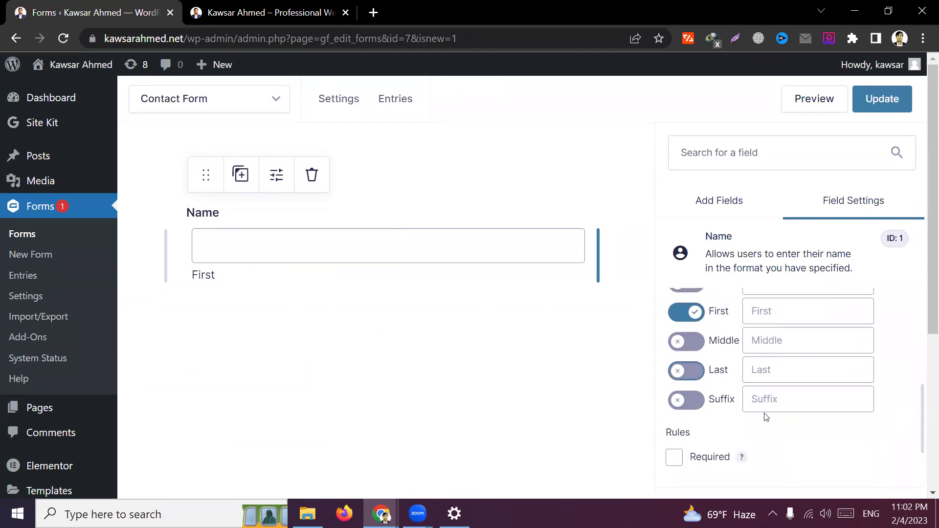
{"action": "scroll", "coordinate": [769, 400], "scroll_direction": "up", "scroll_amount": 5}
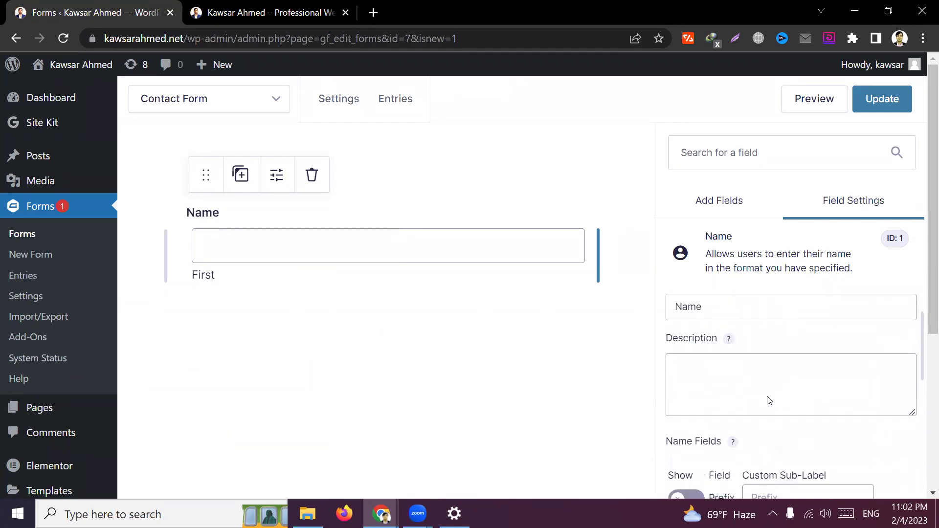
{"action": "scroll", "coordinate": [769, 400], "scroll_direction": "down", "scroll_amount": 5}
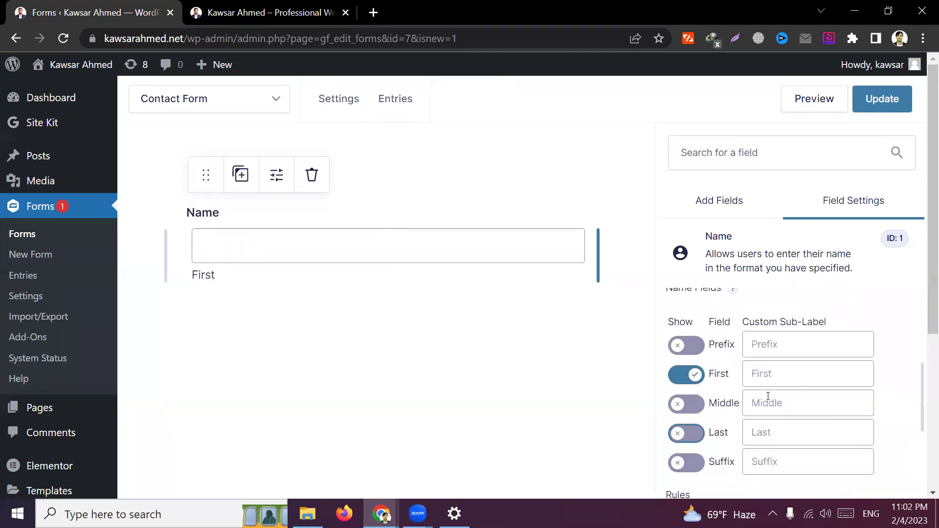
Expand the Name field's Appearance section and look through its options
{"action": "left_click", "coordinate": [730, 422]}
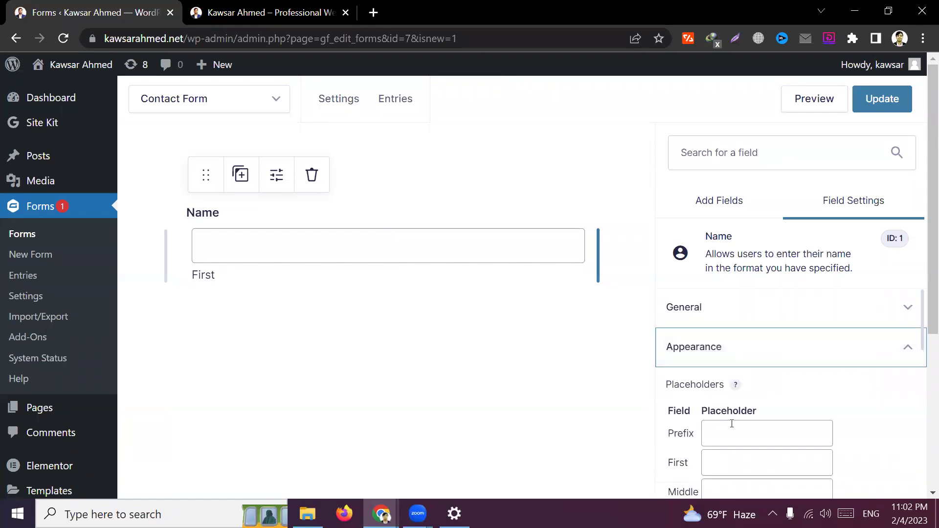
{"action": "scroll", "coordinate": [757, 416], "scroll_direction": "down", "scroll_amount": 2}
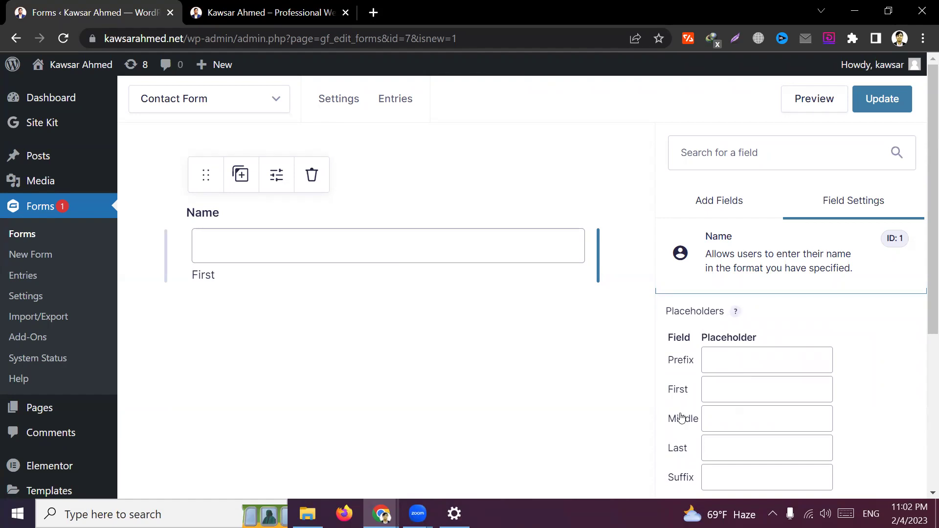
{"action": "scroll", "coordinate": [682, 442], "scroll_direction": "down", "scroll_amount": 2}
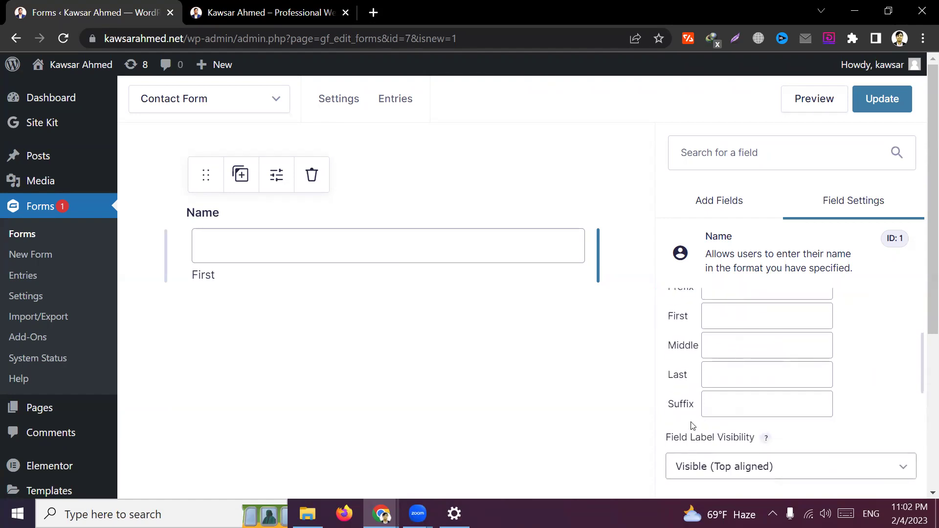
{"action": "scroll", "coordinate": [687, 407], "scroll_direction": "up", "scroll_amount": 2}
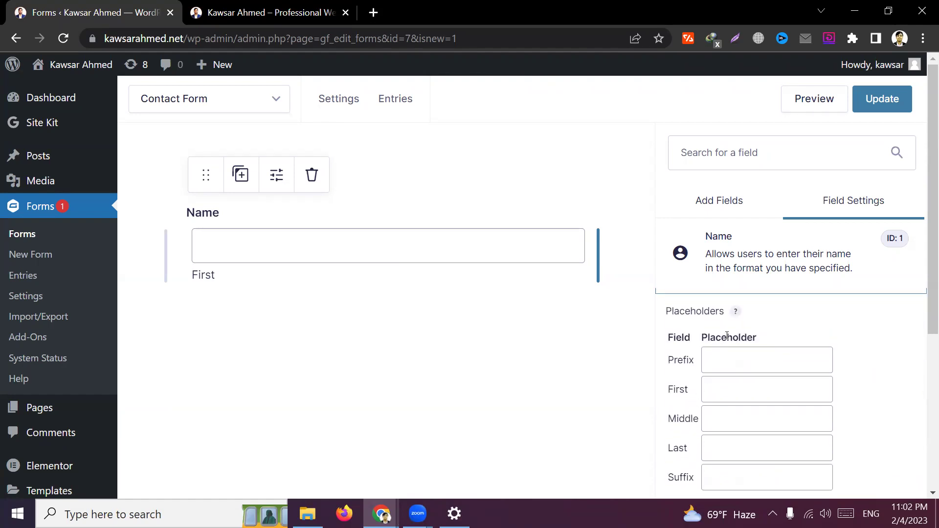
{"action": "scroll", "coordinate": [711, 386], "scroll_direction": "up", "scroll_amount": 2}
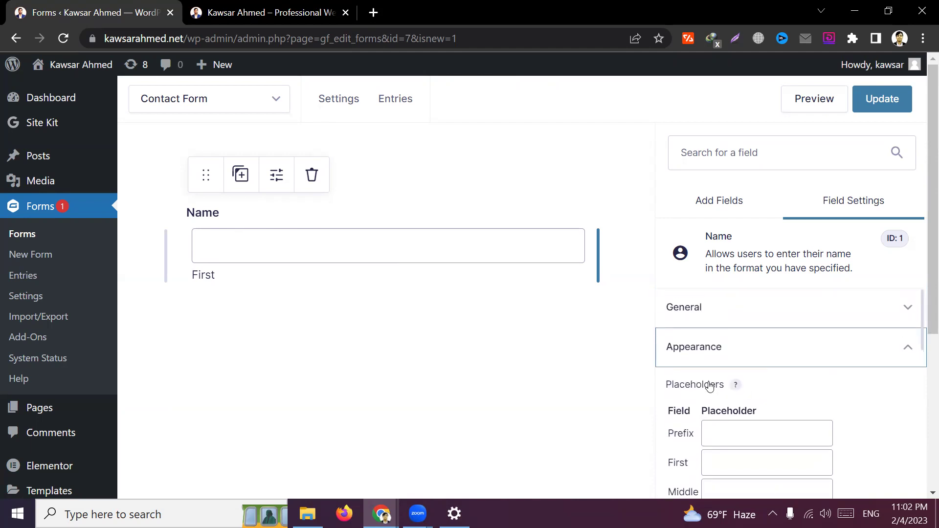
Review the General section, then reopen Appearance to show placeholders, label visibility and description placement
{"action": "left_click", "coordinate": [727, 308]}
{"action": "scroll", "coordinate": [713, 374], "scroll_direction": "down", "scroll_amount": 5}
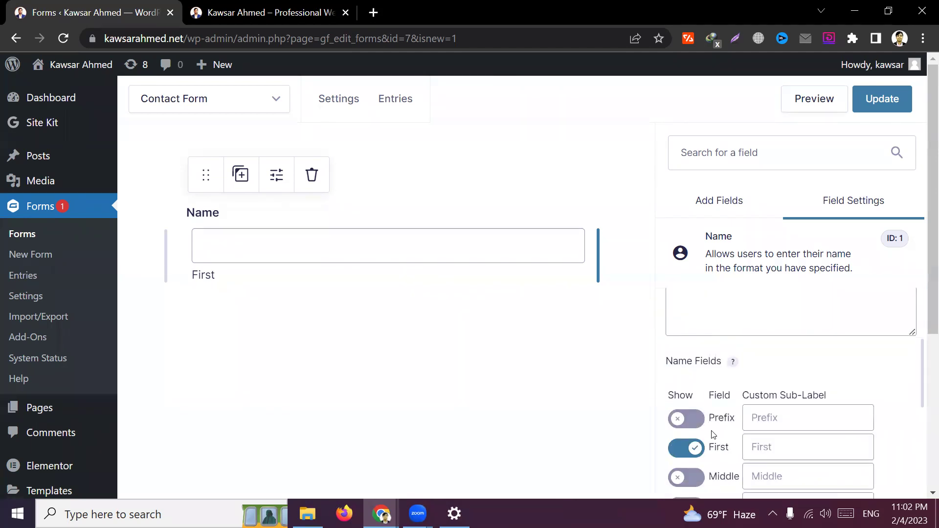
{"action": "scroll", "coordinate": [714, 435], "scroll_direction": "down", "scroll_amount": 2}
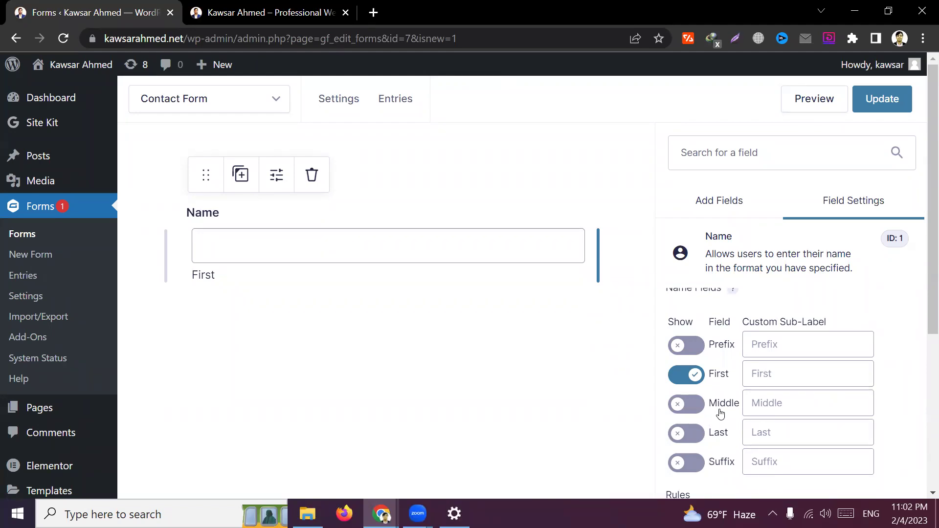
{"action": "scroll", "coordinate": [737, 403], "scroll_direction": "up", "scroll_amount": 2}
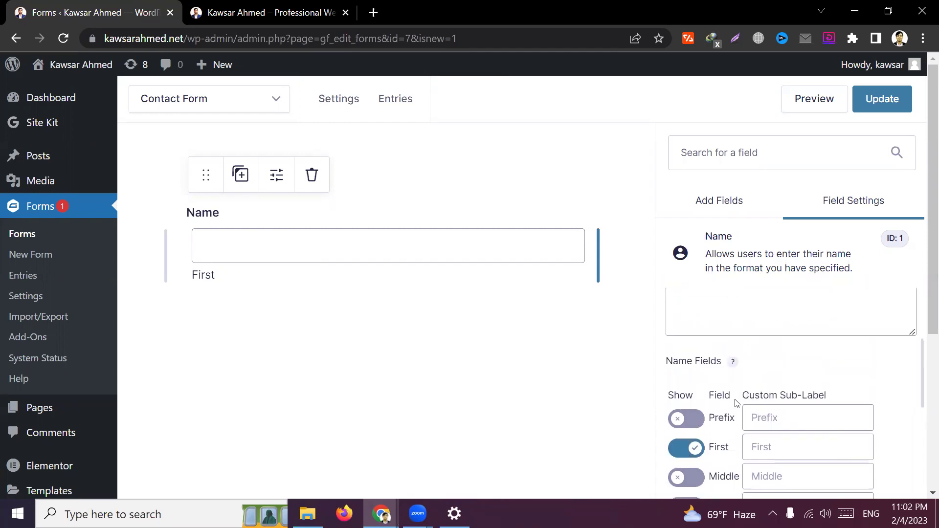
{"action": "scroll", "coordinate": [725, 408], "scroll_direction": "down", "scroll_amount": 4}
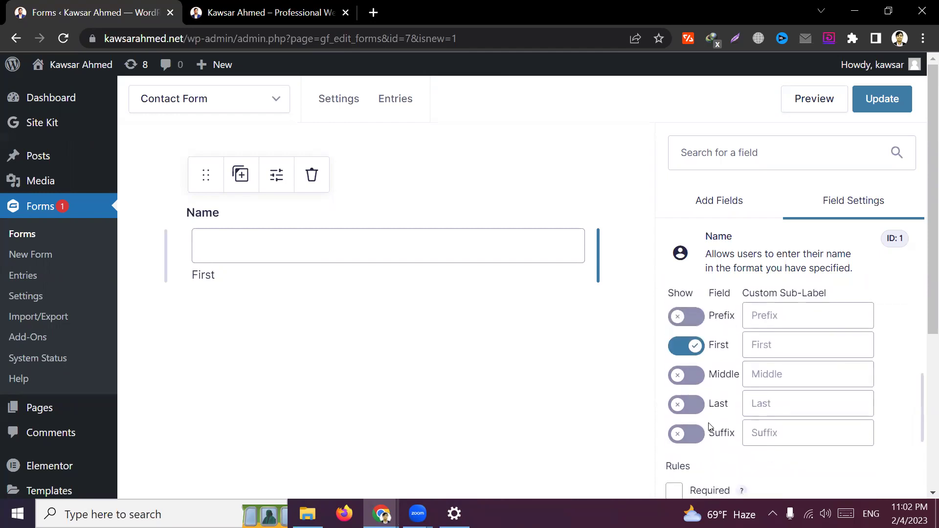
{"action": "scroll", "coordinate": [733, 390], "scroll_direction": "up", "scroll_amount": 2}
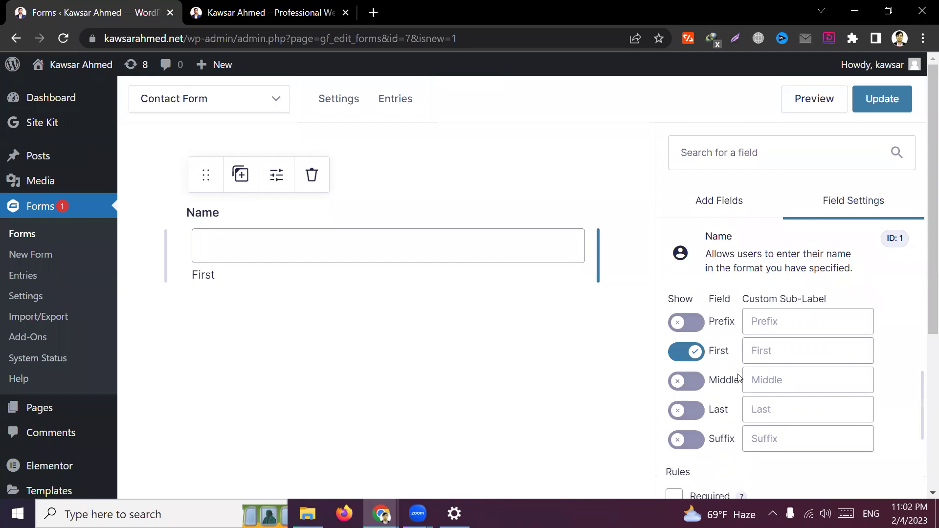
{"action": "scroll", "coordinate": [733, 398], "scroll_direction": "down", "scroll_amount": 3}
{"action": "scroll", "coordinate": [729, 391], "scroll_direction": "down", "scroll_amount": 2}
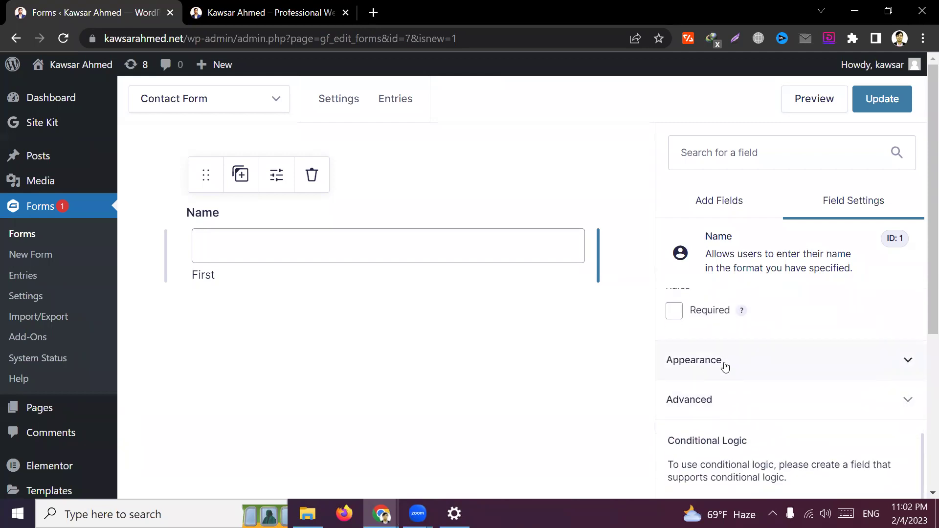
{"action": "left_click", "coordinate": [723, 363]}
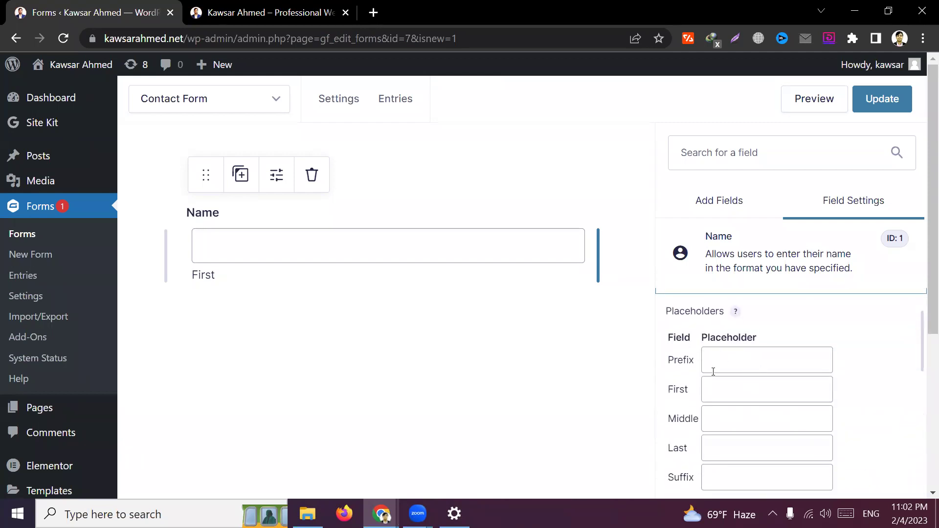
{"action": "scroll", "coordinate": [712, 372], "scroll_direction": "down", "scroll_amount": 3}
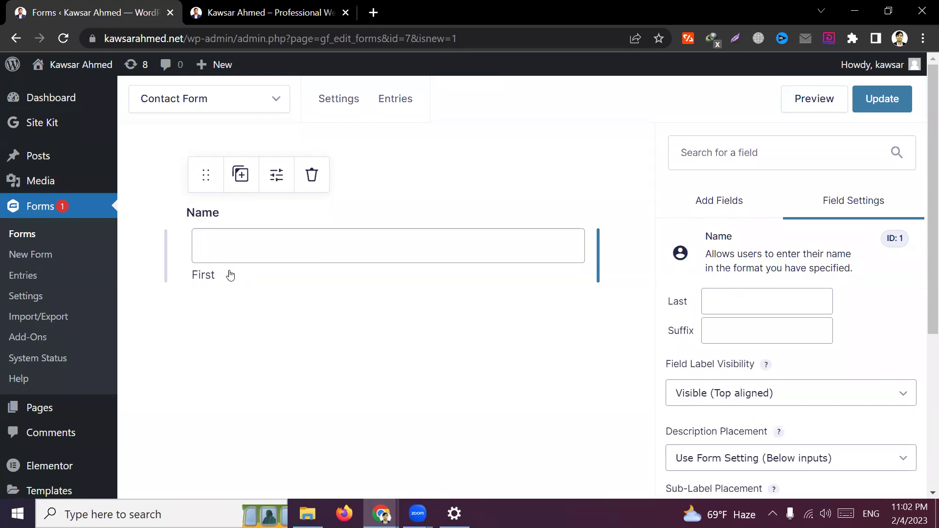
{"action": "left_click", "coordinate": [800, 396]}
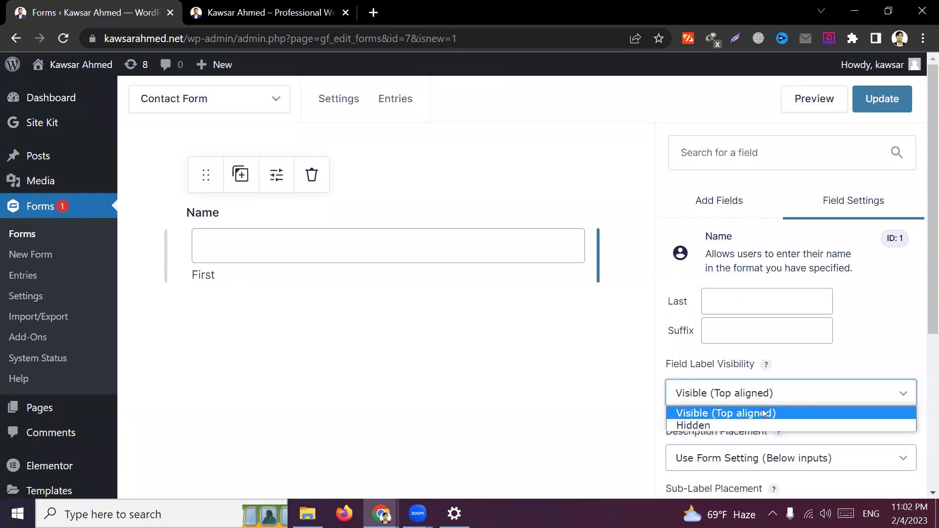
{"action": "left_click", "coordinate": [707, 424]}
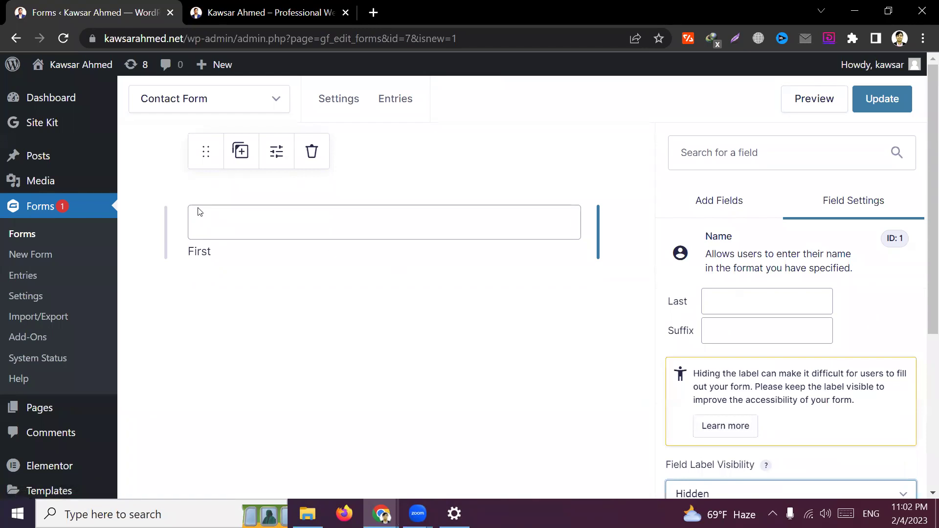
{"action": "scroll", "coordinate": [768, 435], "scroll_direction": "down", "scroll_amount": 2}
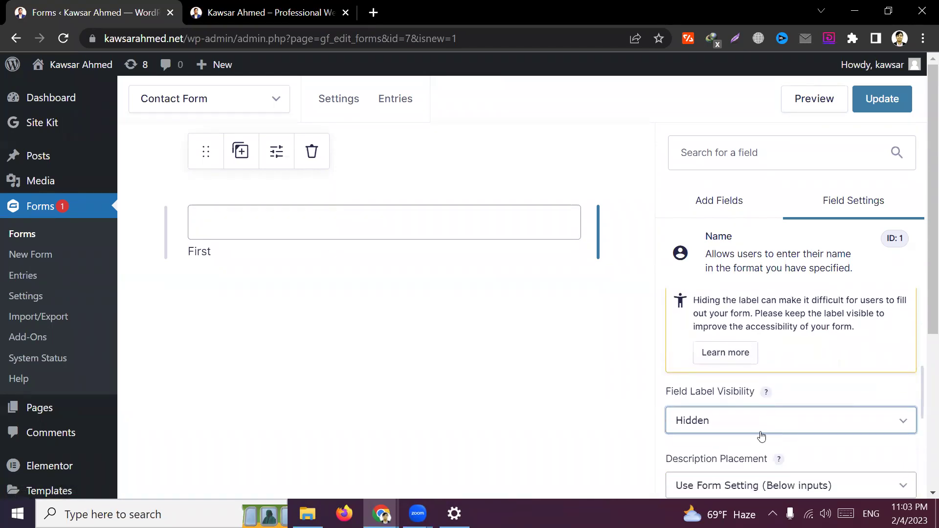
{"action": "left_click", "coordinate": [751, 426]}
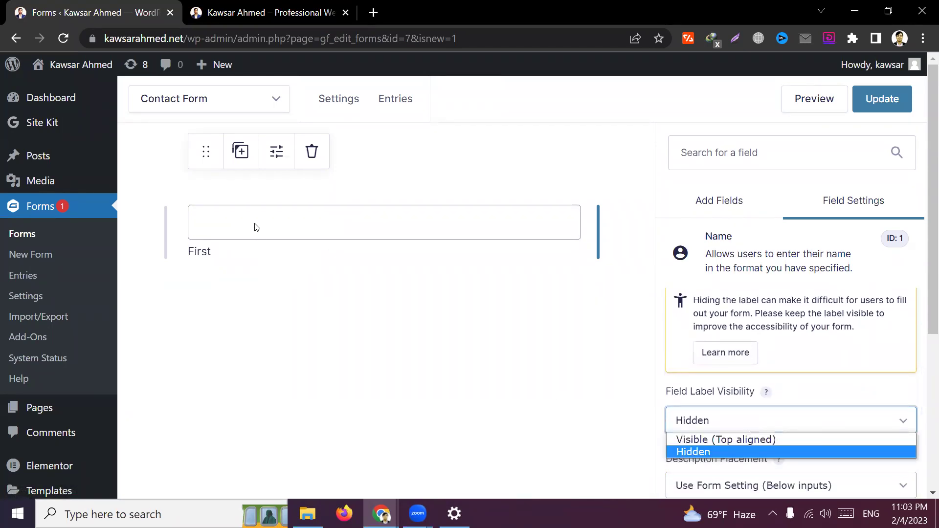
{"action": "left_click", "coordinate": [733, 439]}
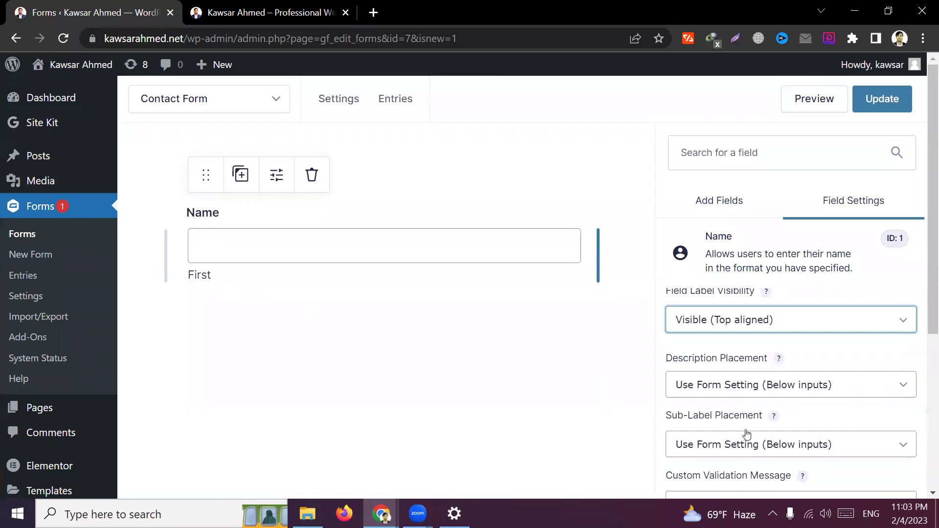
{"action": "scroll", "coordinate": [747, 433], "scroll_direction": "up", "scroll_amount": 6}
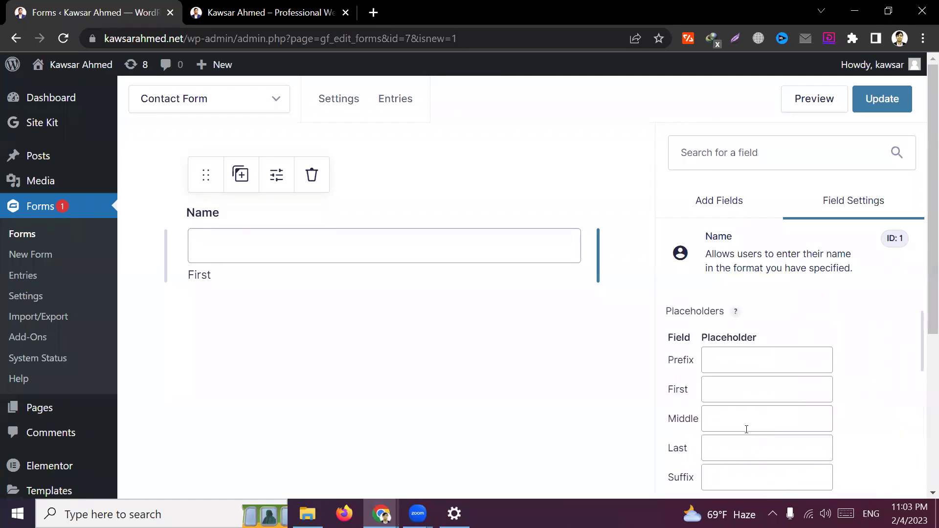
Expand General, enter test text 'asd' in the Middle sub-label, then delete it
{"action": "left_click", "coordinate": [733, 323]}
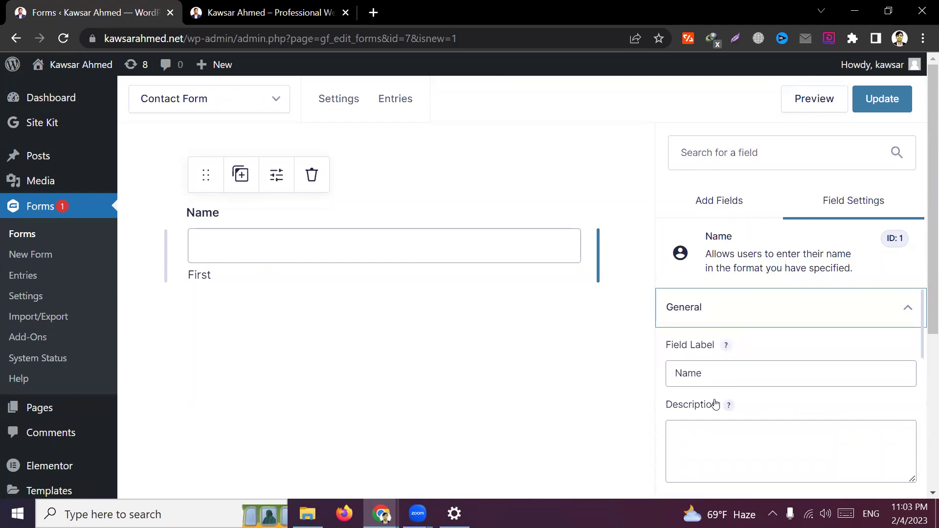
{"action": "scroll", "coordinate": [714, 405], "scroll_direction": "down", "scroll_amount": 2}
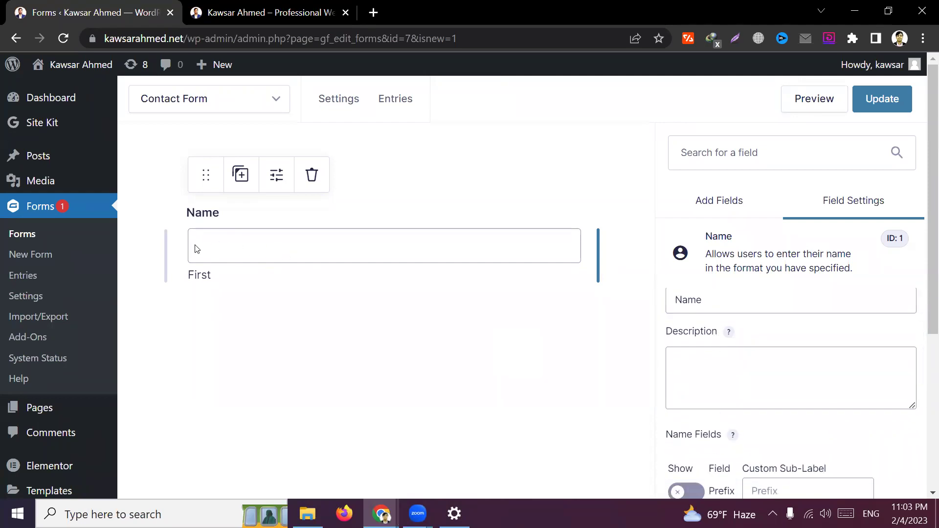
{"action": "scroll", "coordinate": [687, 385], "scroll_direction": "down", "scroll_amount": 3}
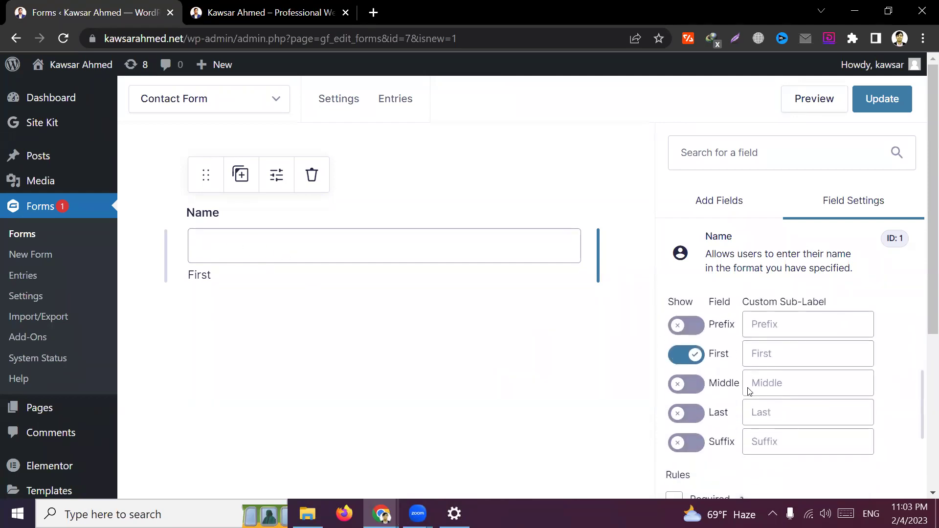
{"action": "scroll", "coordinate": [801, 345], "scroll_direction": "up", "scroll_amount": 1}
{"action": "left_click", "coordinate": [767, 400]}
{"action": "type", "text": "asdf"}
{"action": "double_click", "coordinate": [783, 400]}
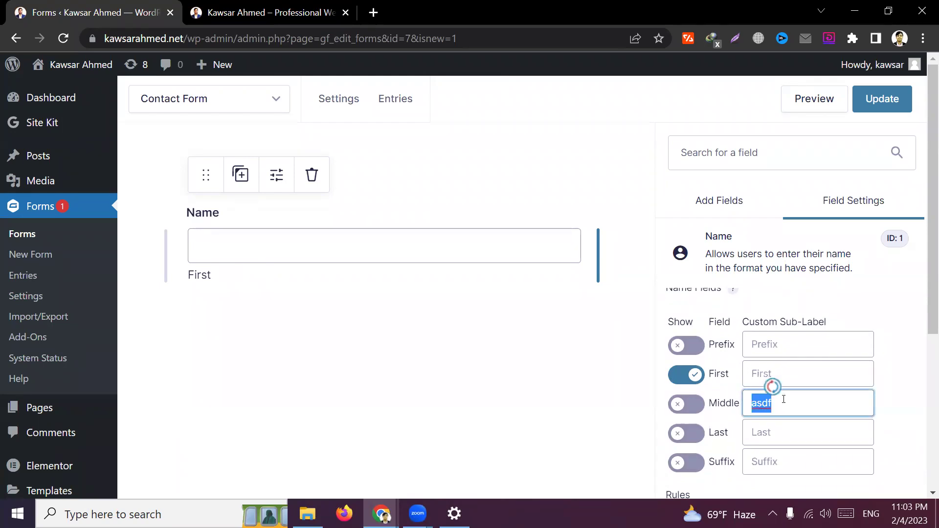
{"action": "key", "text": "BackSpace"}
Enter test text 'asdf' in the First sub-label, then clear it so 'First' remains
{"action": "left_click", "coordinate": [787, 374]}
{"action": "type", "text": "asdf"}
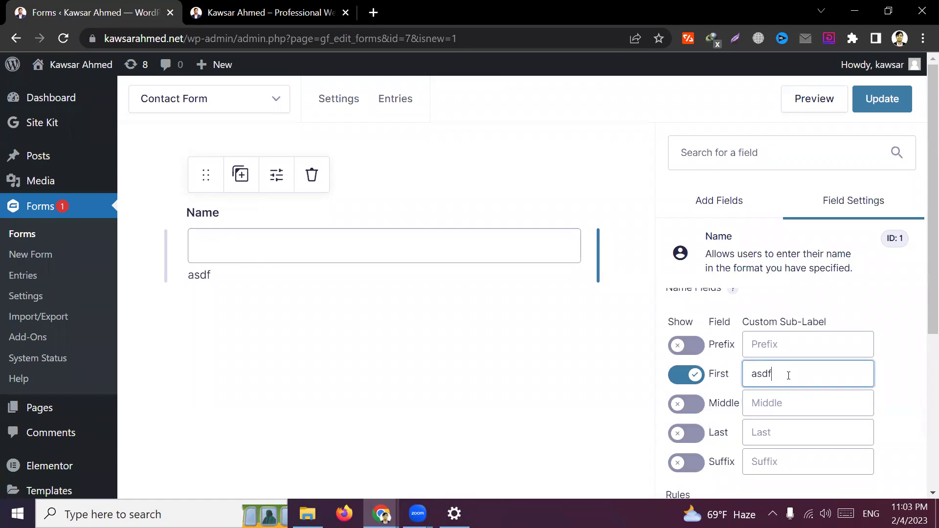
{"action": "double_click", "coordinate": [788, 374]}
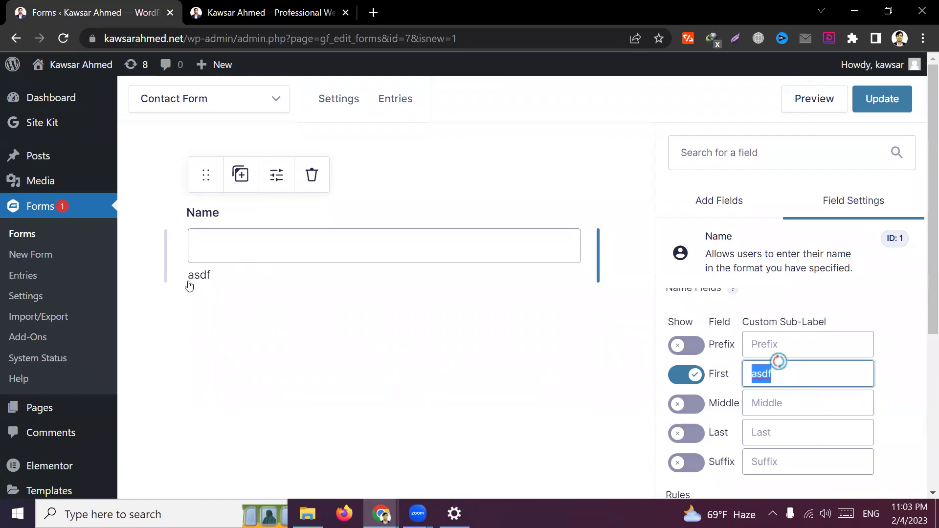
{"action": "double_click", "coordinate": [827, 384]}
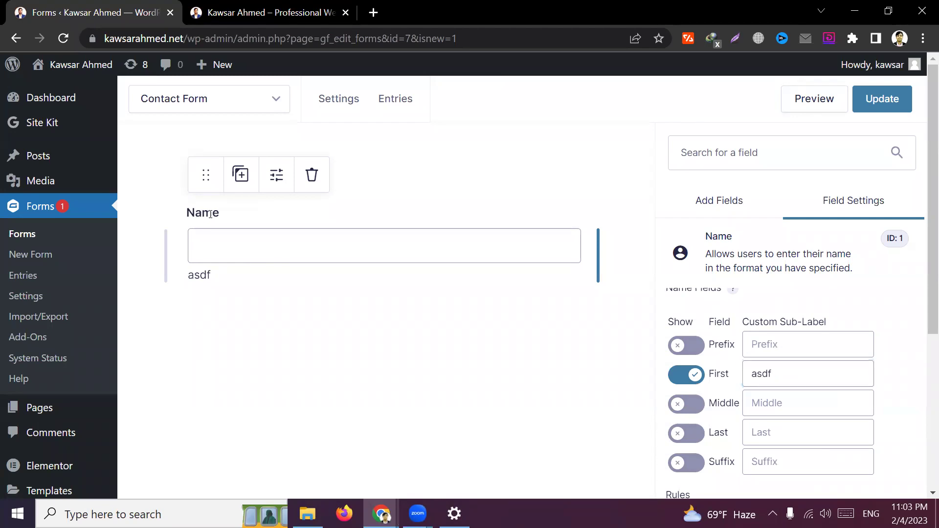
{"action": "double_click", "coordinate": [209, 215]}
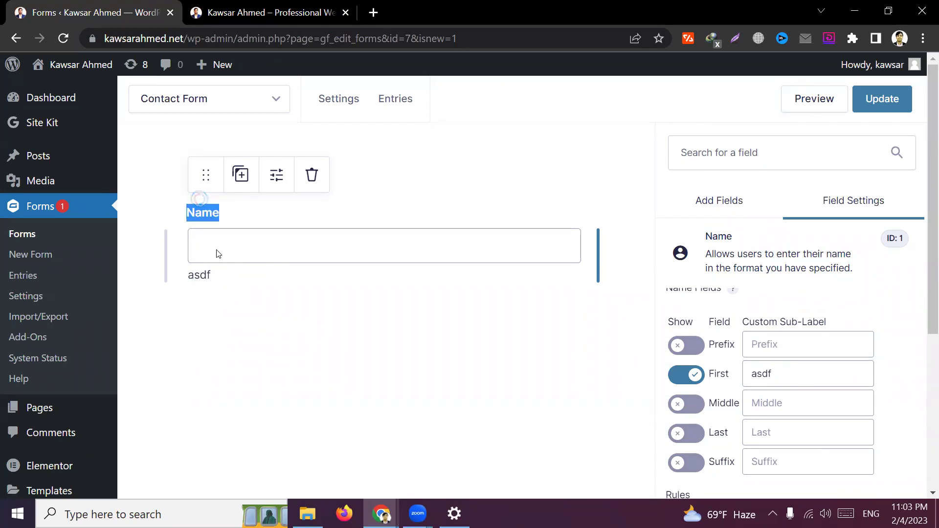
{"action": "double_click", "coordinate": [778, 380]}
{"action": "key", "text": "BackSpace"}
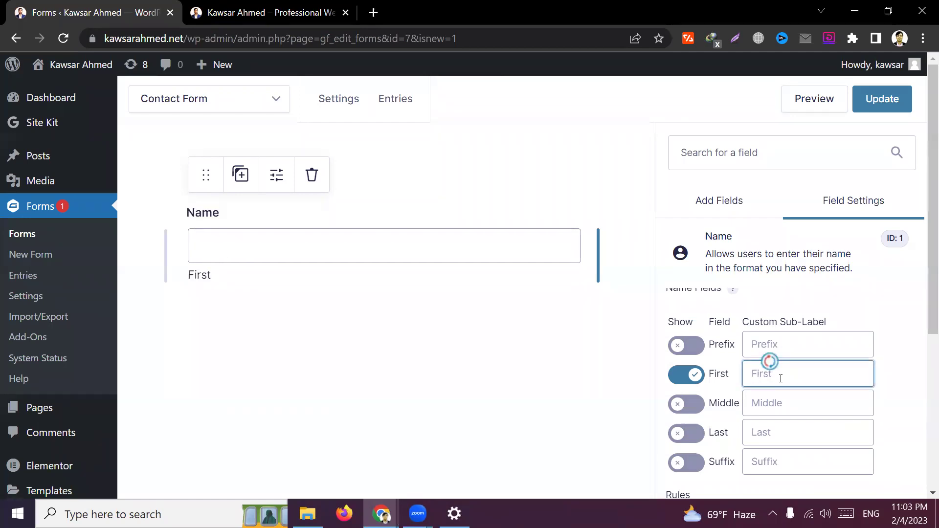
Under Appearance, give the First input the placeholder 'Write your name'
{"action": "scroll", "coordinate": [777, 398], "scroll_direction": "down", "scroll_amount": 5}
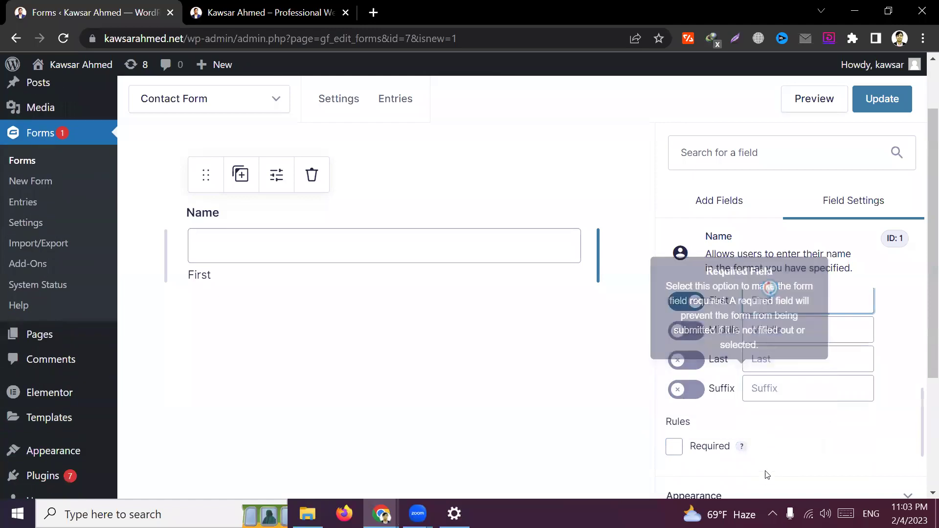
{"action": "left_click", "coordinate": [744, 440]}
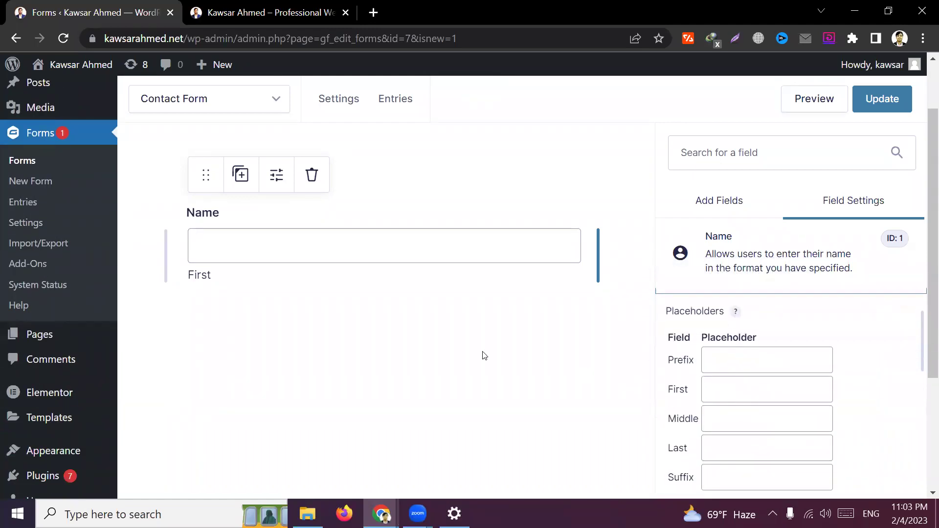
{"action": "left_click", "coordinate": [761, 392]}
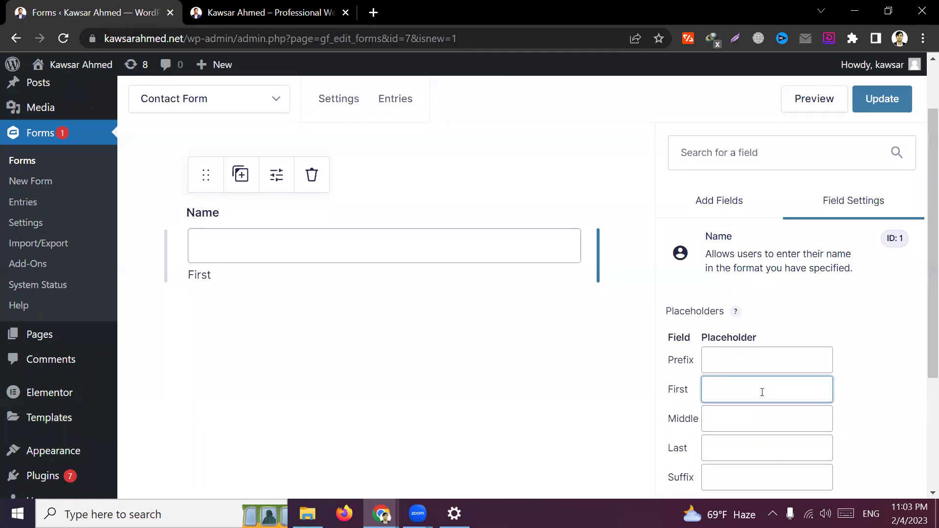
{"action": "type", "text": "Write YOur"}
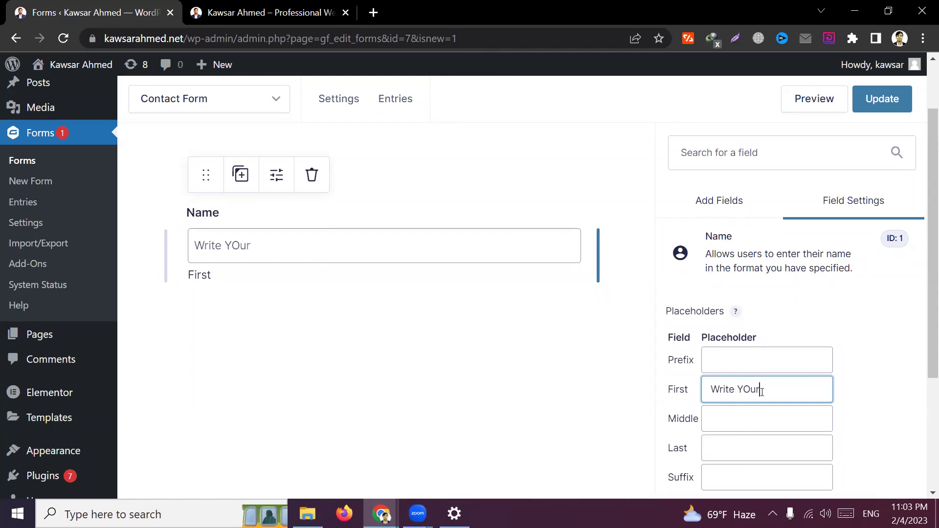
{"action": "key", "text": "BackSpace"}
{"action": "key", "text": "BackSpace"}
{"action": "key", "text": "BackSpace"}
{"action": "key", "text": "BackSpace"}
{"action": "key", "text": "BackSpace"}
{"action": "type", "text": "your name"}
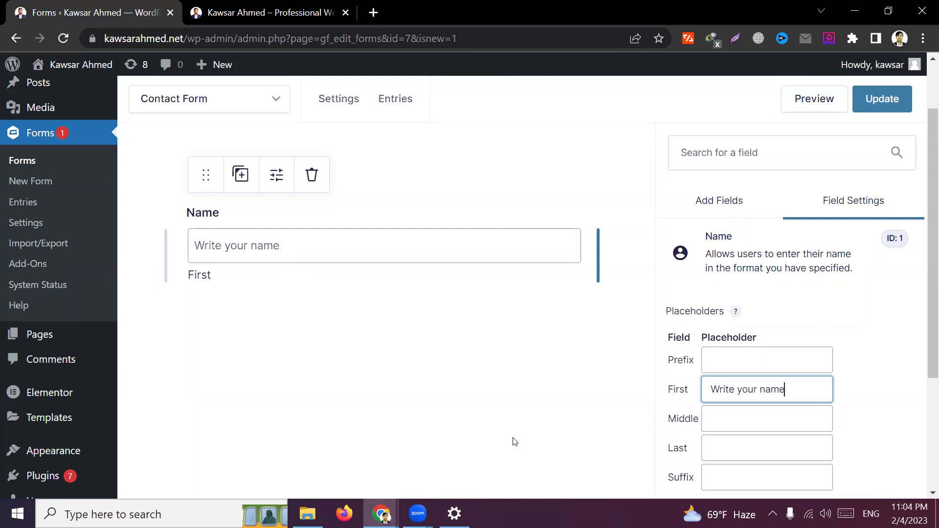
{"action": "left_click", "coordinate": [871, 399]}
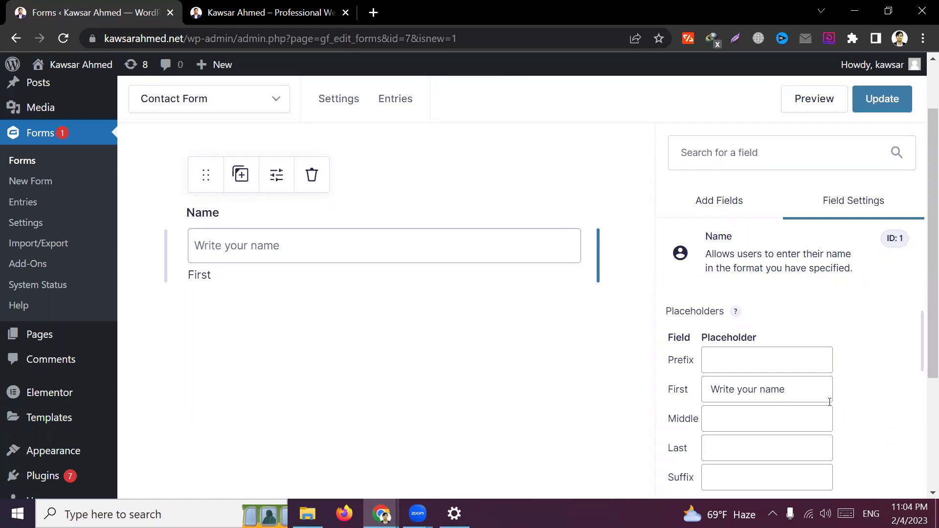
{"action": "scroll", "coordinate": [860, 404], "scroll_direction": "down", "scroll_amount": 2}
{"action": "scroll", "coordinate": [864, 391], "scroll_direction": "down", "scroll_amount": 2}
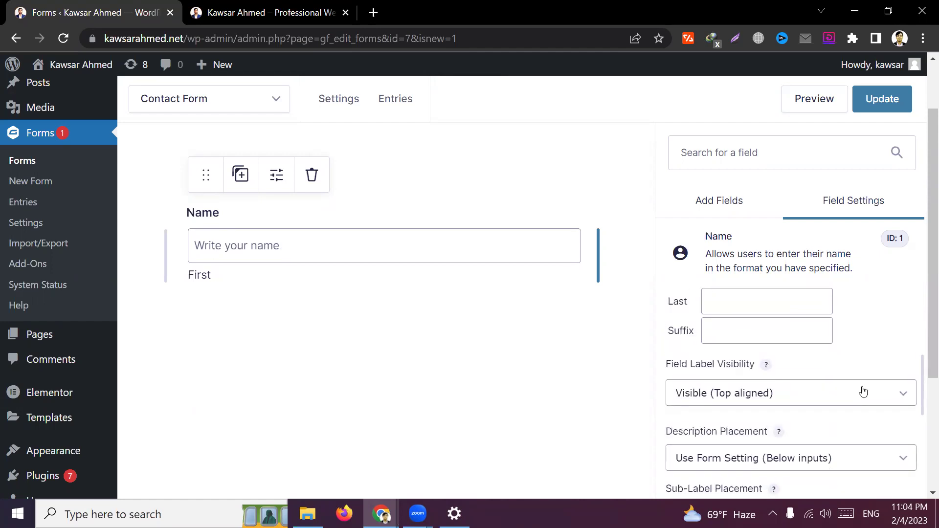
{"action": "scroll", "coordinate": [721, 431], "scroll_direction": "down", "scroll_amount": 2}
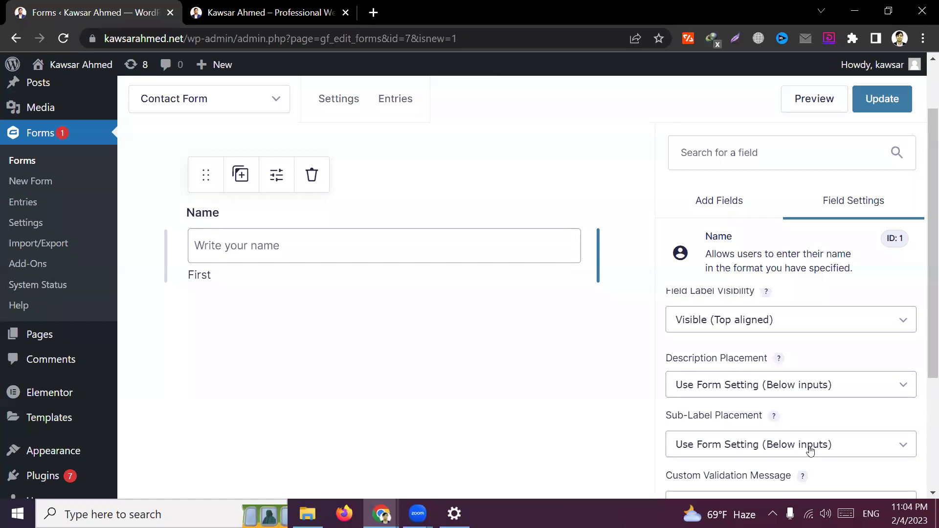
{"action": "scroll", "coordinate": [782, 431], "scroll_direction": "down", "scroll_amount": 1}
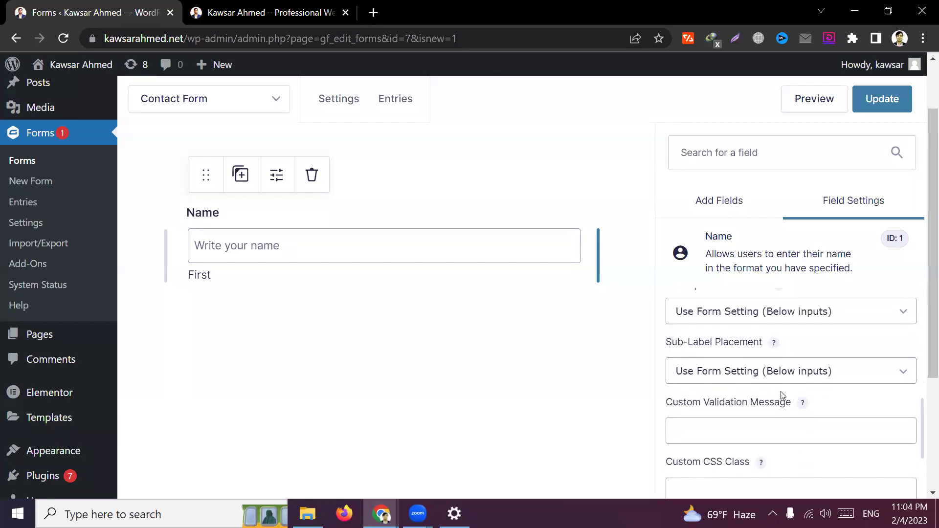
{"action": "left_click", "coordinate": [831, 379]}
{"action": "left_click", "coordinate": [734, 415]}
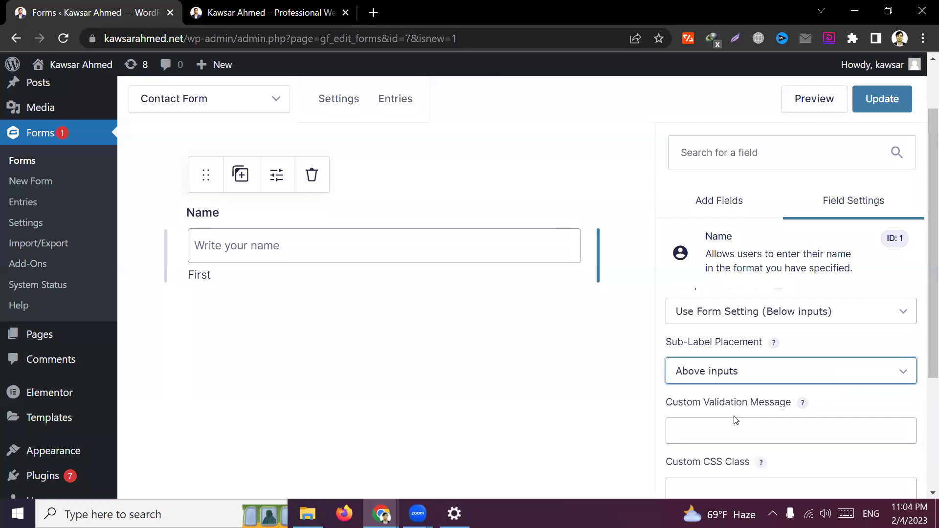
{"action": "left_click", "coordinate": [779, 379]}
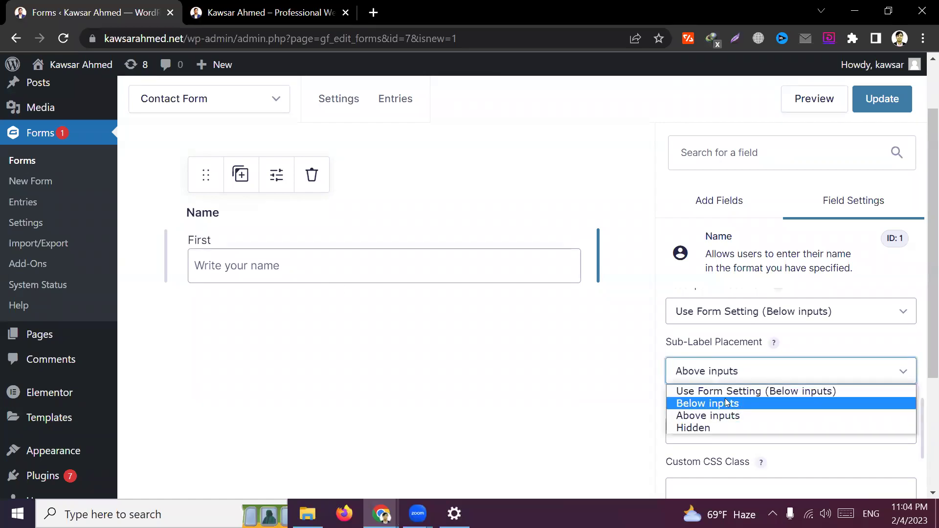
{"action": "left_click", "coordinate": [703, 425]}
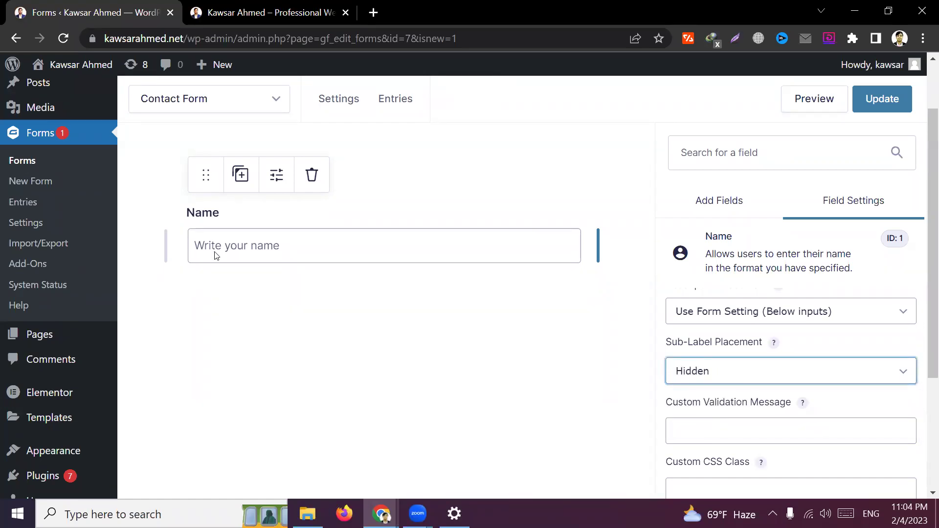
{"action": "scroll", "coordinate": [814, 402], "scroll_direction": "down", "scroll_amount": 1}
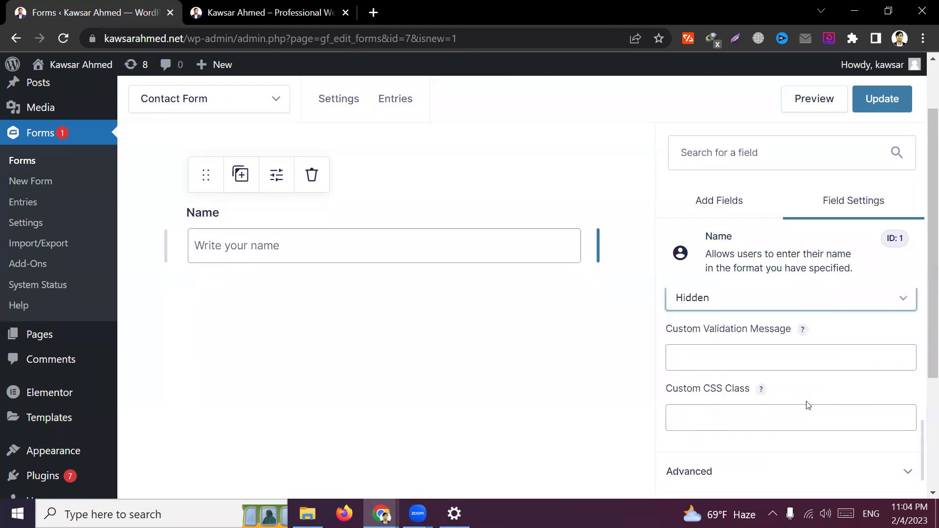
{"action": "scroll", "coordinate": [816, 316], "scroll_direction": "up", "scroll_amount": 3}
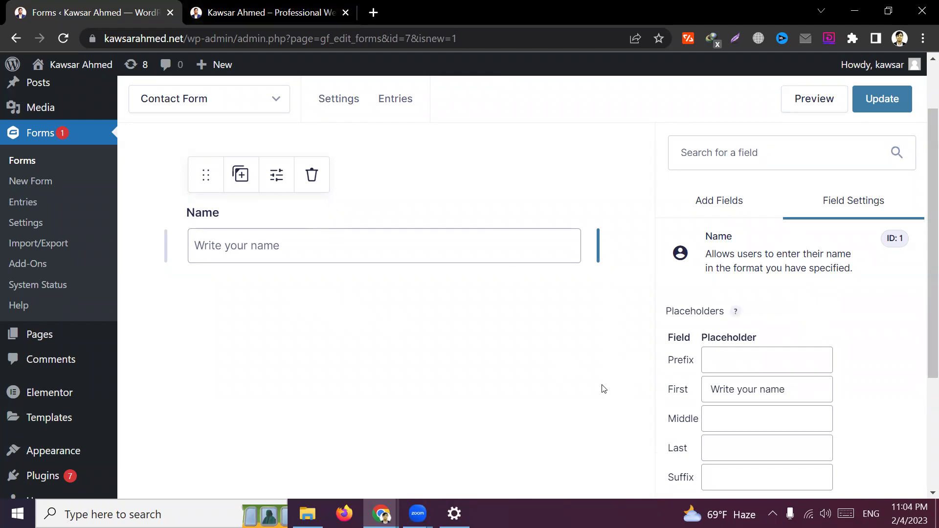
From Add Fields, drag the Email tile onto the form directly below the Name field
{"action": "left_click", "coordinate": [719, 199]}
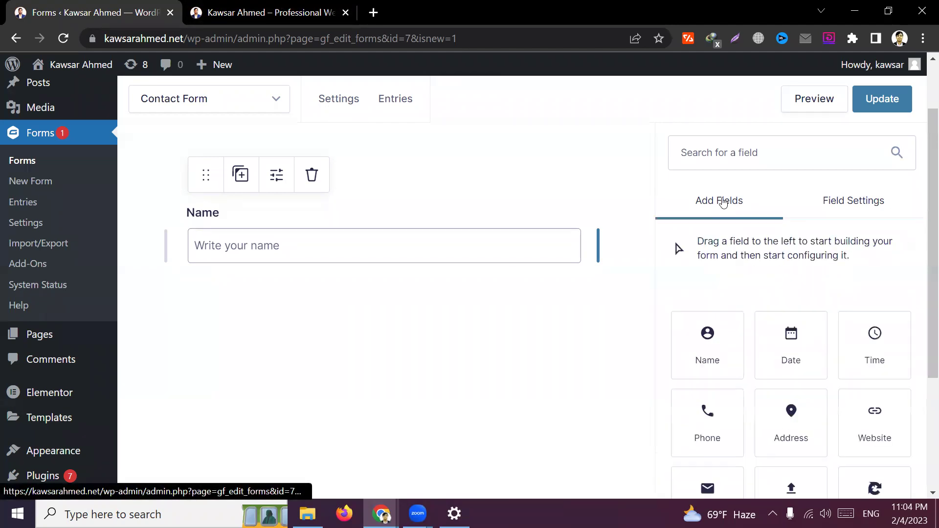
{"action": "scroll", "coordinate": [784, 392], "scroll_direction": "down", "scroll_amount": 1}
{"action": "scroll", "coordinate": [784, 393], "scroll_direction": "up", "scroll_amount": 3}
{"action": "scroll", "coordinate": [800, 433], "scroll_direction": "down", "scroll_amount": 3}
{"action": "left_click_drag", "start_coordinate": [707, 423], "coordinate": [384, 350]}
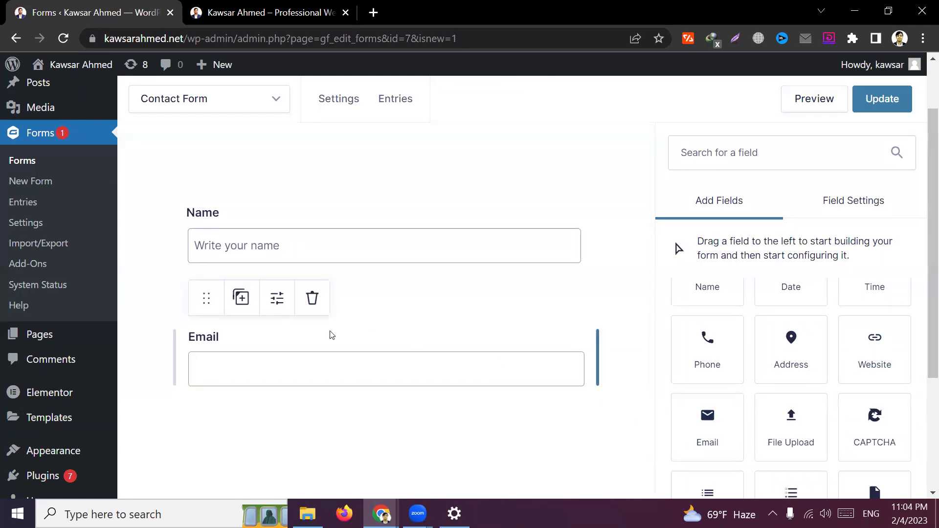
Open the Email field's settings and look through its Advanced options
{"action": "left_click", "coordinate": [276, 303]}
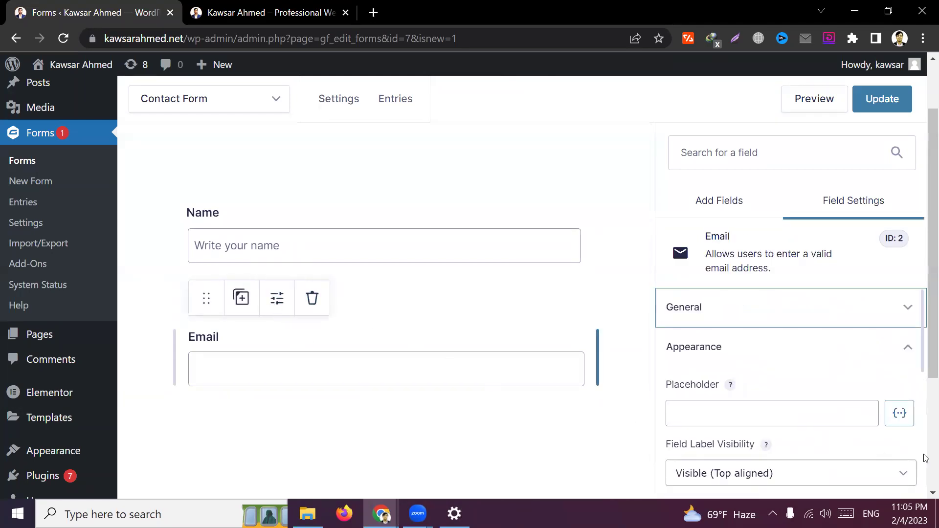
{"action": "scroll", "coordinate": [815, 386], "scroll_direction": "down", "scroll_amount": 2}
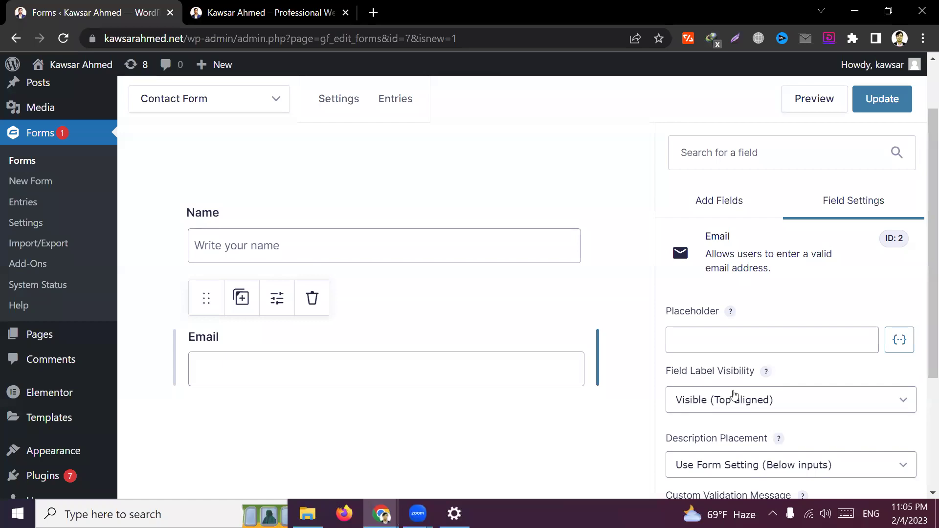
{"action": "scroll", "coordinate": [792, 401], "scroll_direction": "down", "scroll_amount": 2}
{"action": "scroll", "coordinate": [789, 412], "scroll_direction": "down", "scroll_amount": 3}
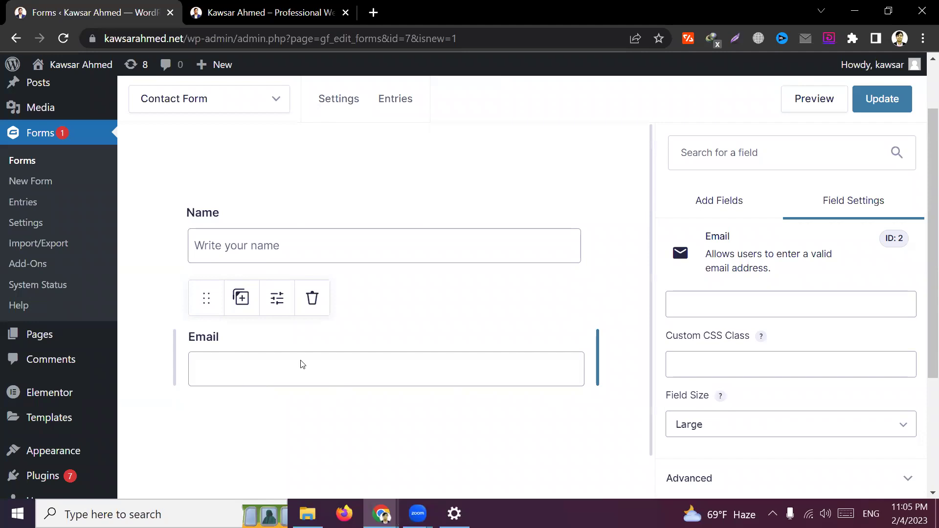
{"action": "scroll", "coordinate": [790, 413], "scroll_direction": "down", "scroll_amount": 3}
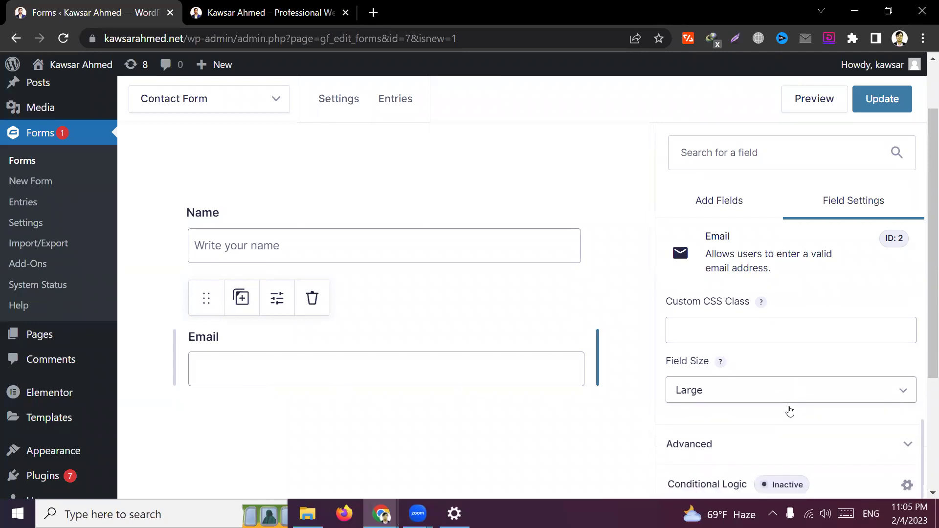
{"action": "left_click", "coordinate": [728, 453]}
{"action": "scroll", "coordinate": [765, 430], "scroll_direction": "down", "scroll_amount": 3}
{"action": "scroll", "coordinate": [743, 415], "scroll_direction": "down", "scroll_amount": 1}
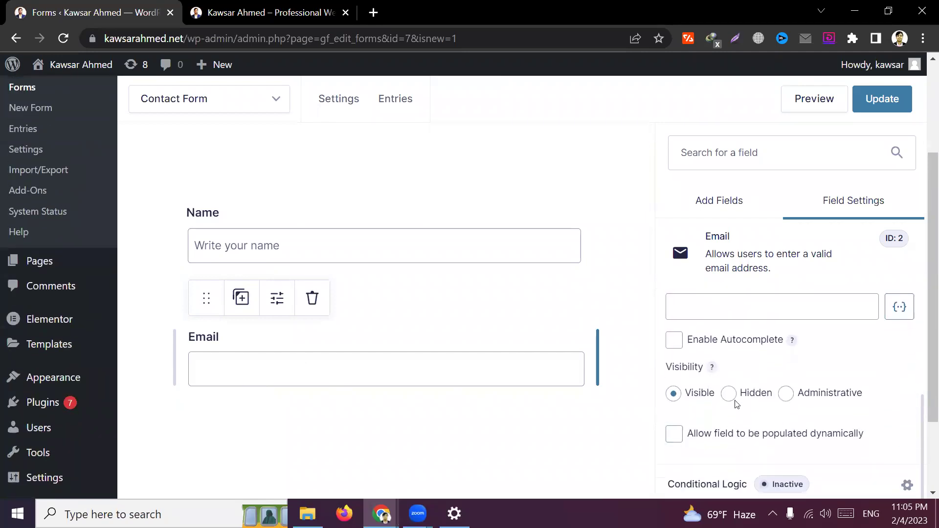
{"action": "scroll", "coordinate": [729, 420], "scroll_direction": "down", "scroll_amount": 3}
{"action": "scroll", "coordinate": [732, 389], "scroll_direction": "up", "scroll_amount": 2}
{"action": "scroll", "coordinate": [732, 381], "scroll_direction": "up", "scroll_amount": 3}
Tick Required under the Email field's General rules, then deselect the field
{"action": "left_click", "coordinate": [732, 349]}
{"action": "scroll", "coordinate": [723, 403], "scroll_direction": "down", "scroll_amount": 6}
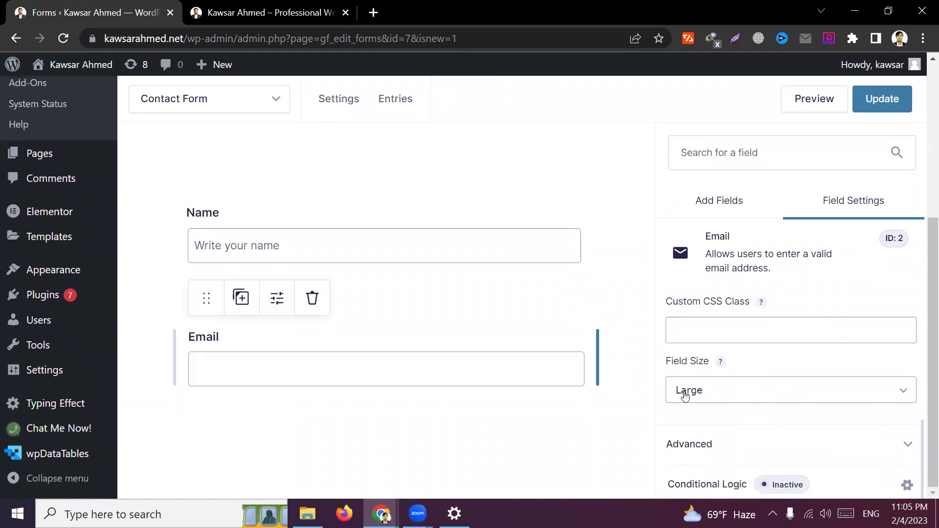
{"action": "left_click", "coordinate": [719, 444]}
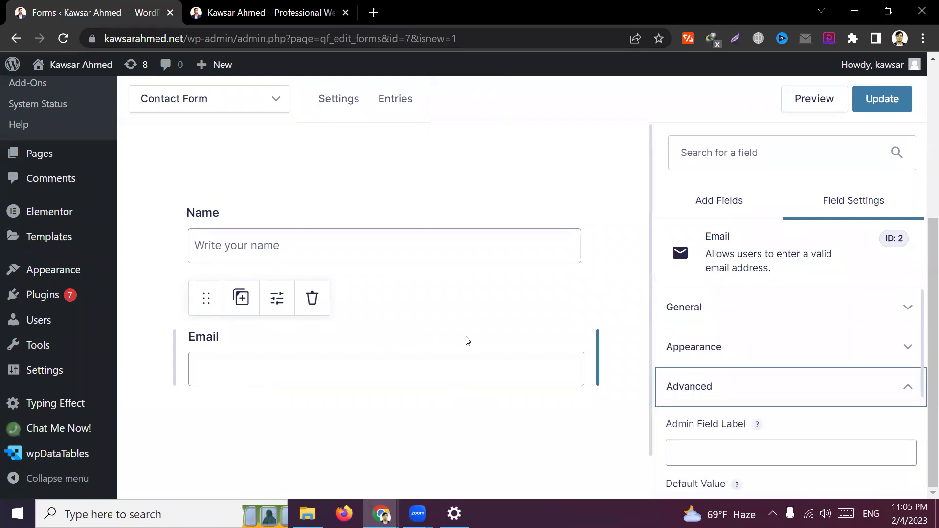
{"action": "scroll", "coordinate": [738, 362], "scroll_direction": "up", "scroll_amount": 2}
{"action": "left_click", "coordinate": [736, 314]}
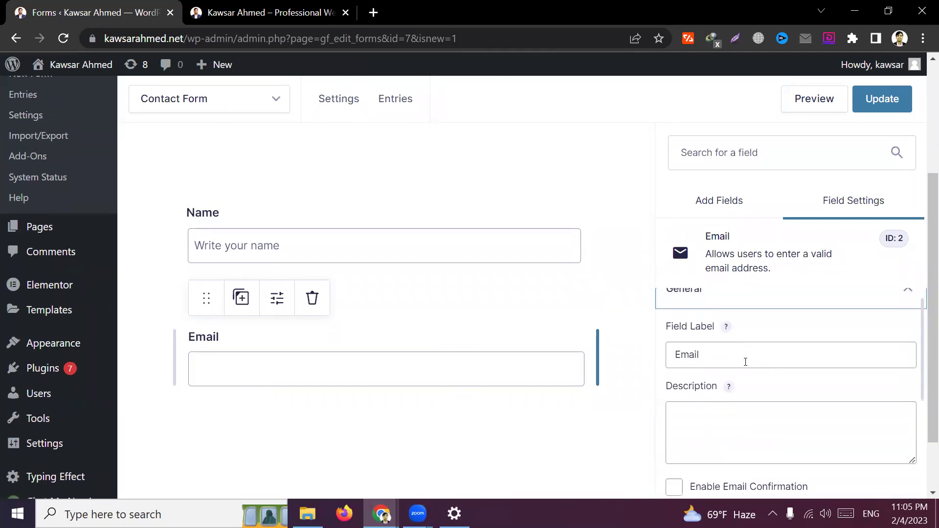
{"action": "scroll", "coordinate": [743, 376], "scroll_direction": "down", "scroll_amount": 3}
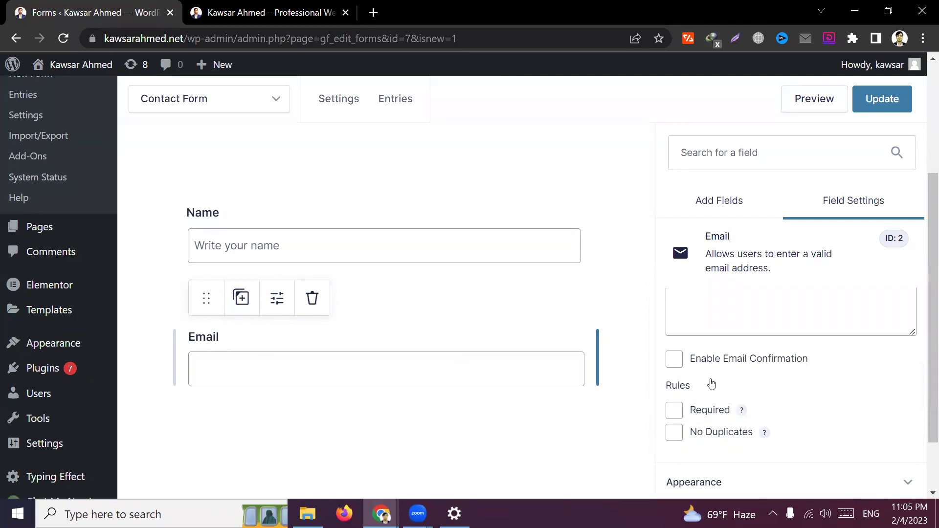
{"action": "left_click", "coordinate": [675, 411]}
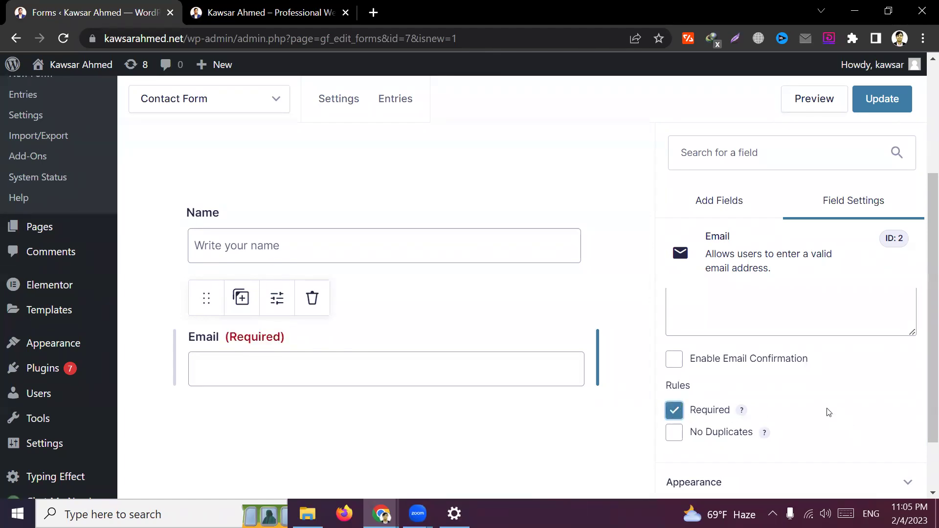
{"action": "scroll", "coordinate": [826, 412], "scroll_direction": "down", "scroll_amount": 1}
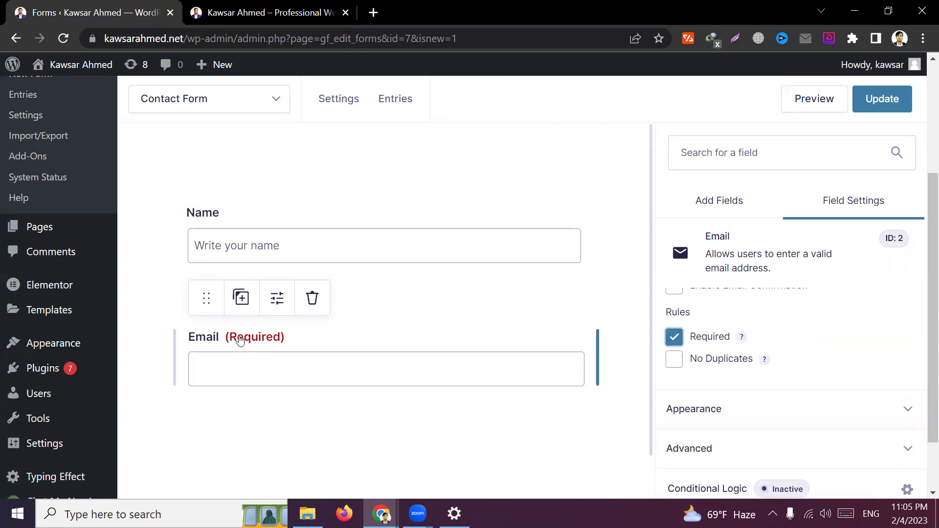
{"action": "scroll", "coordinate": [813, 394], "scroll_direction": "up", "scroll_amount": 1}
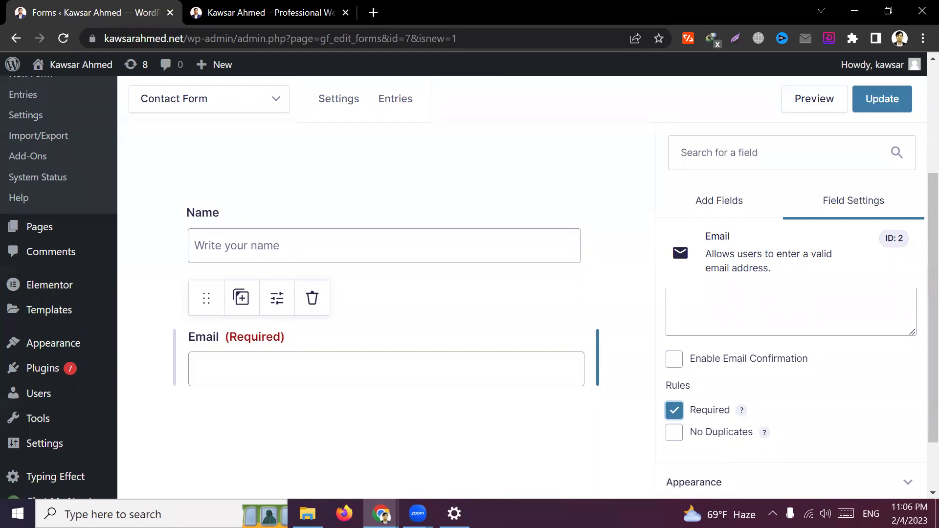
{"action": "left_click", "coordinate": [425, 433]}
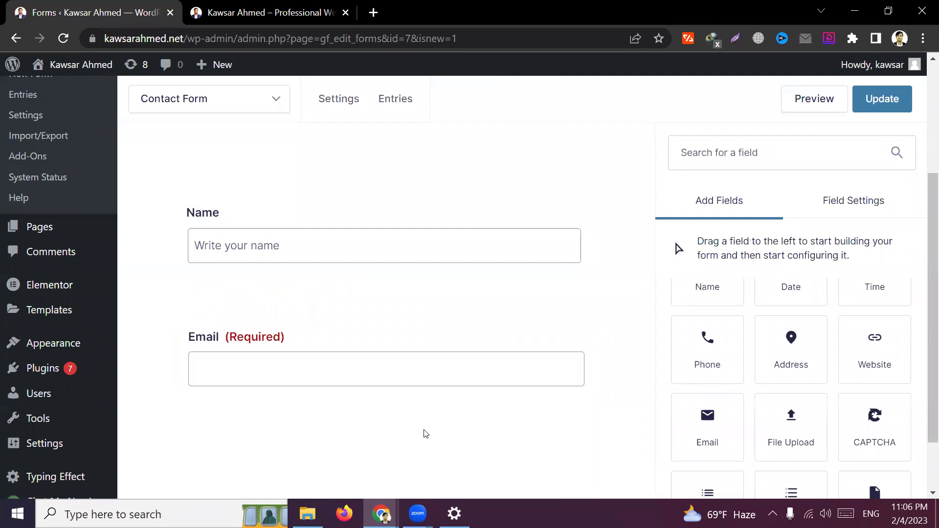
{"action": "left_click", "coordinate": [338, 5]}
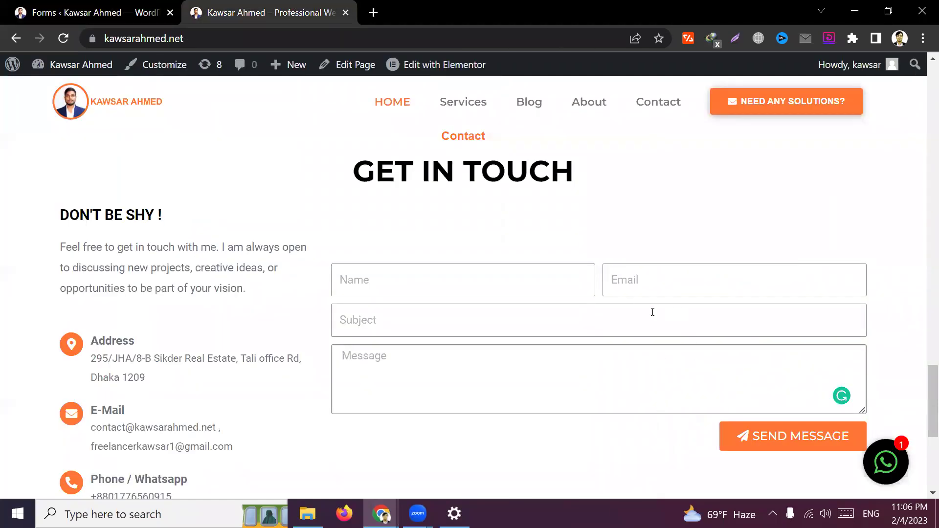
{"action": "left_click", "coordinate": [93, 12]}
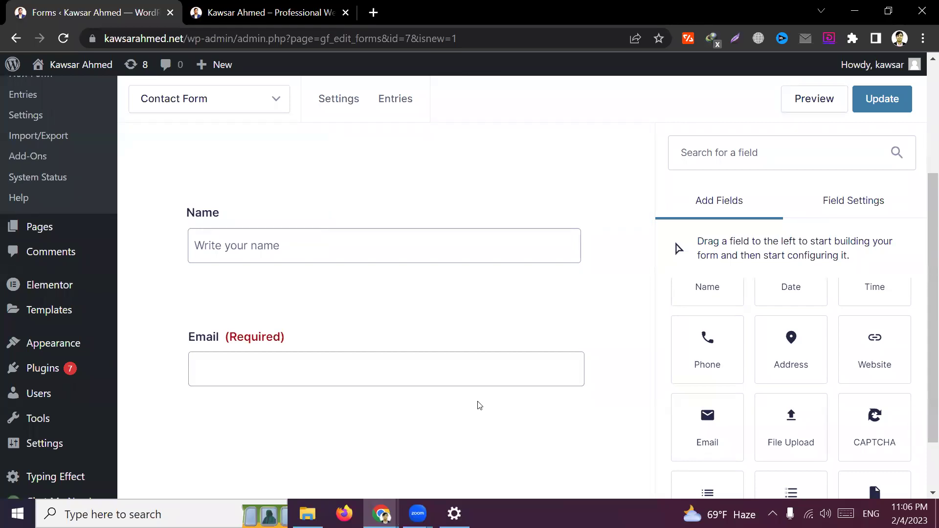
{"action": "scroll", "coordinate": [479, 405], "scroll_direction": "down", "scroll_amount": 1}
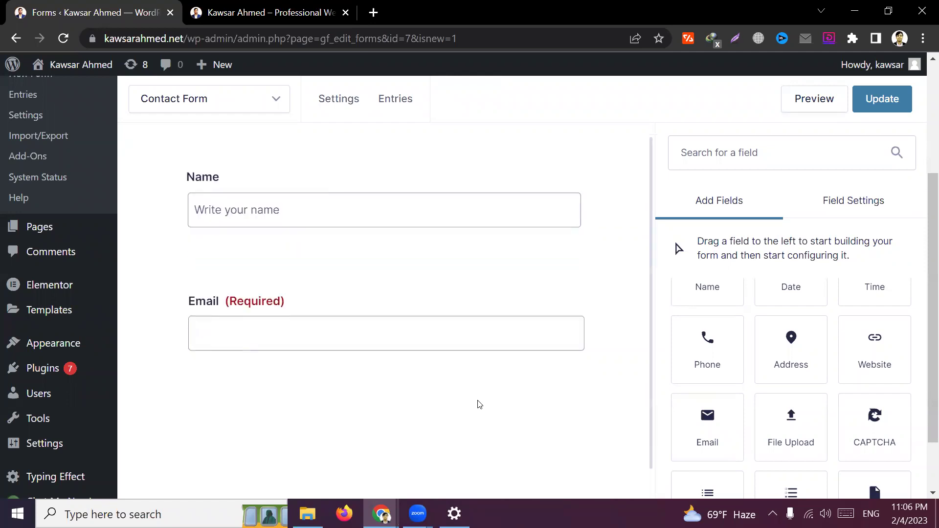
{"action": "mouse_move", "coordinate": [505, 346]}
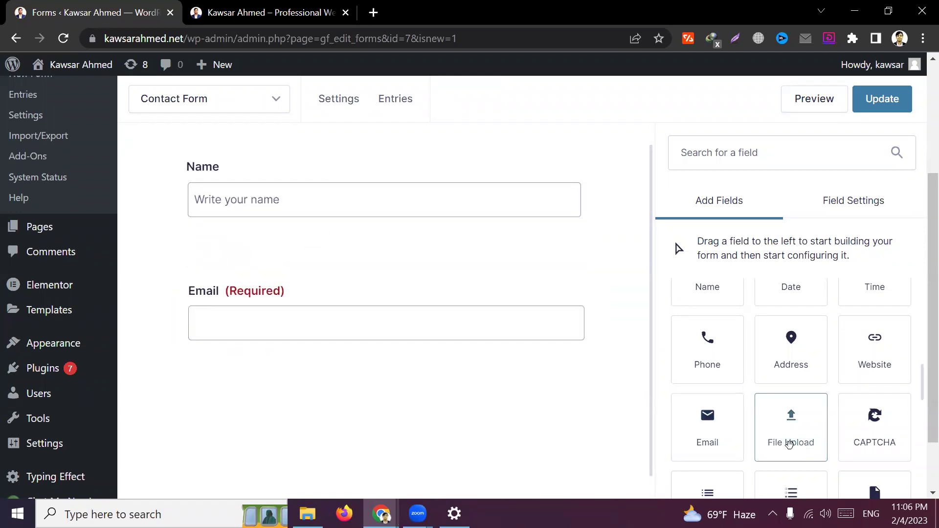
{"action": "scroll", "coordinate": [737, 382], "scroll_direction": "up", "scroll_amount": 7}
{"action": "scroll", "coordinate": [744, 386], "scroll_direction": "up", "scroll_amount": 2}
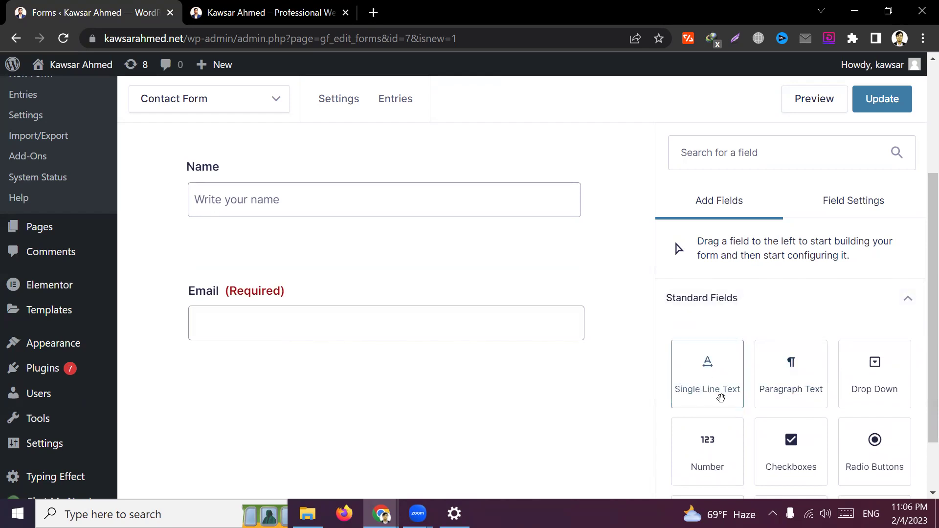
Add a Single Line Text field below Email and open its settings
{"action": "left_click_drag", "start_coordinate": [718, 393], "coordinate": [348, 361]}
{"action": "scroll", "coordinate": [768, 440], "scroll_direction": "down", "scroll_amount": 10}
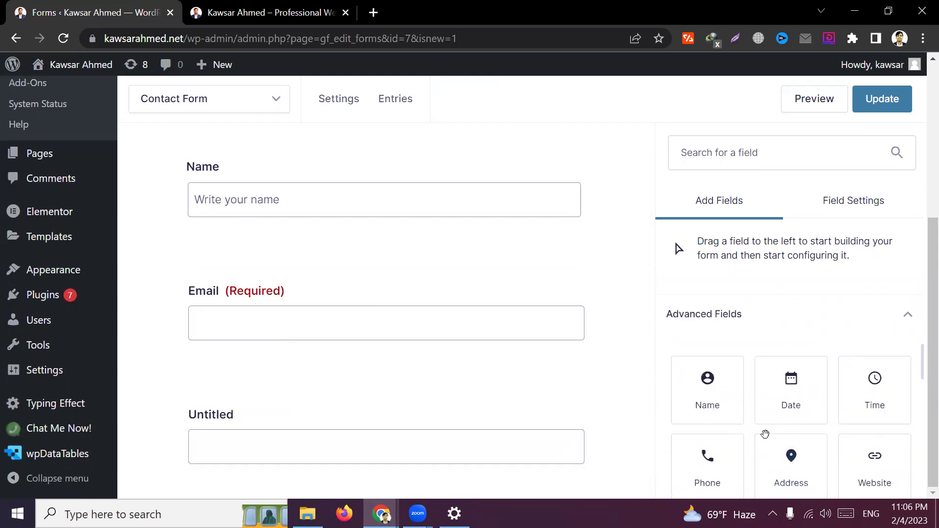
{"action": "scroll", "coordinate": [807, 426], "scroll_direction": "down", "scroll_amount": 5}
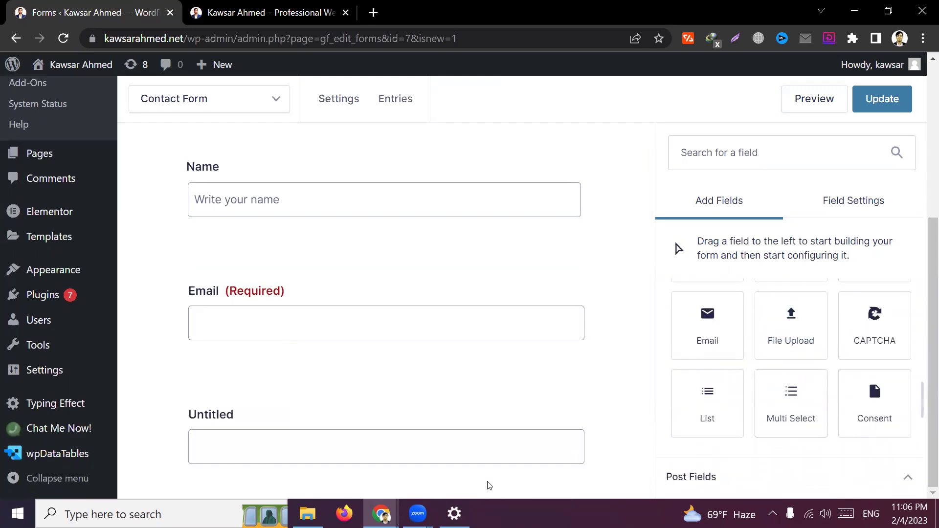
{"action": "scroll", "coordinate": [409, 464], "scroll_direction": "down", "scroll_amount": 3}
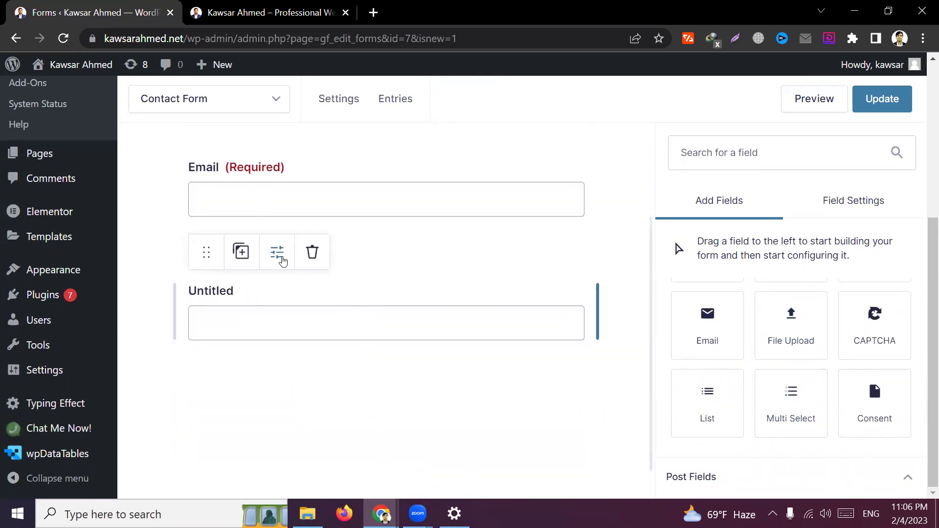
{"action": "left_click", "coordinate": [276, 253]}
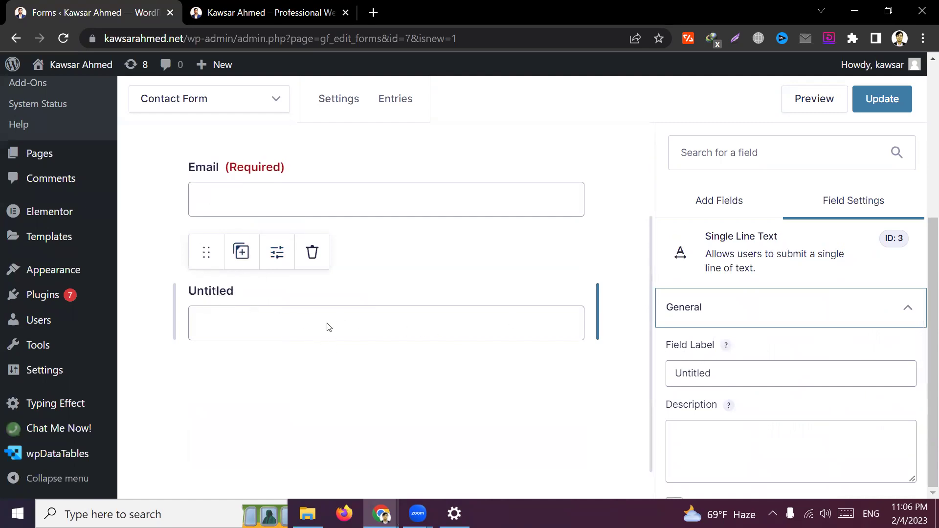
Replace the field label 'Untitled' with 'subject'
{"action": "double_click", "coordinate": [737, 376]}
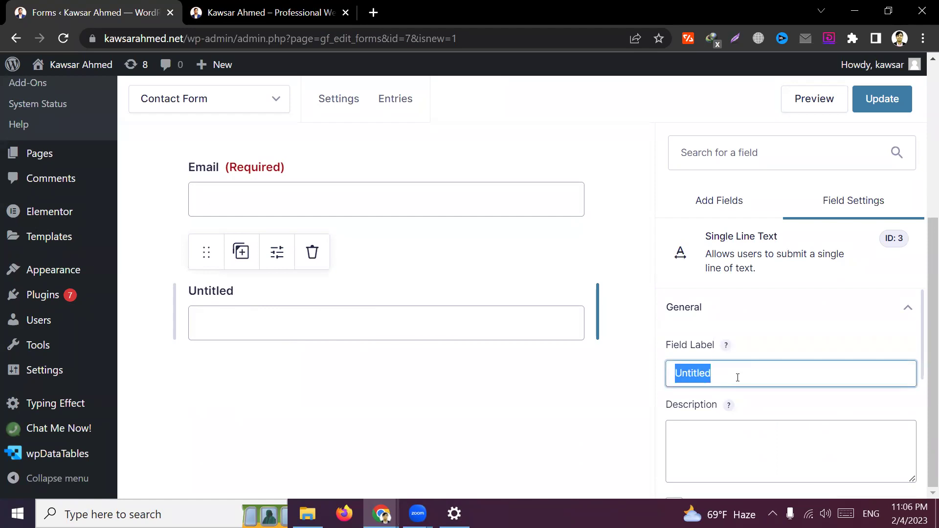
{"action": "key", "text": "BackSpace"}
{"action": "type", "text": "s"}
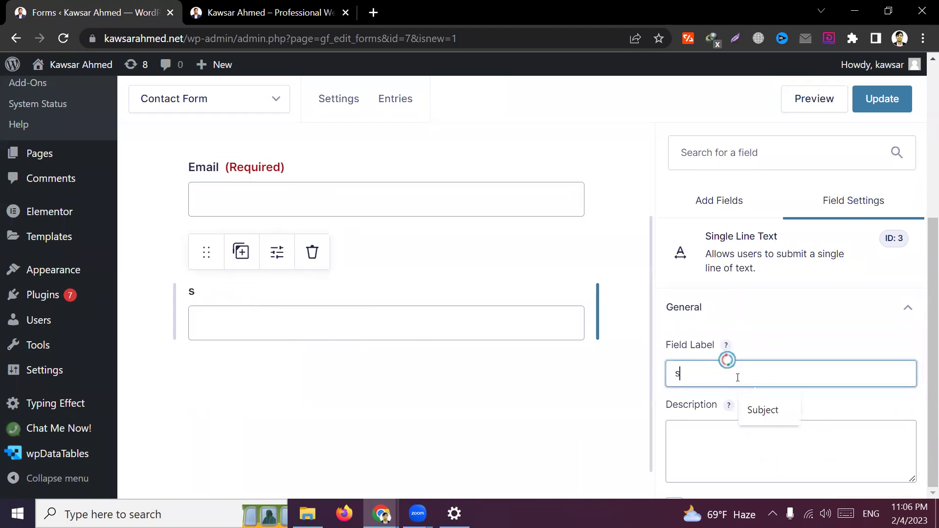
{"action": "type", "text": "ubject"}
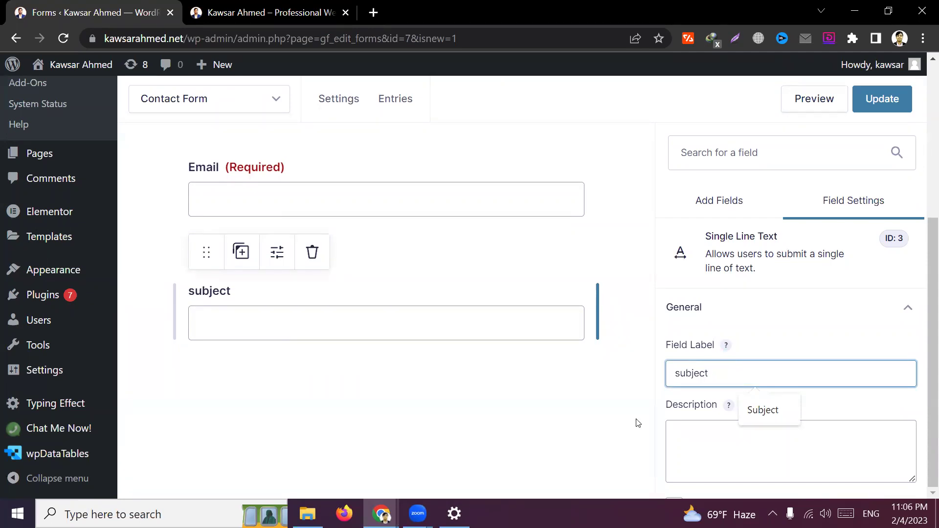
{"action": "left_click", "coordinate": [664, 410]}
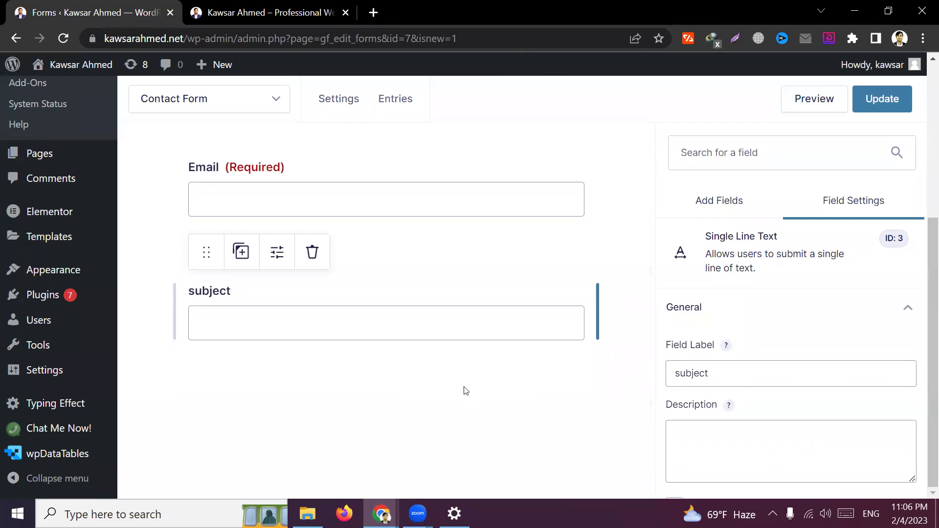
{"action": "left_click", "coordinate": [455, 401]}
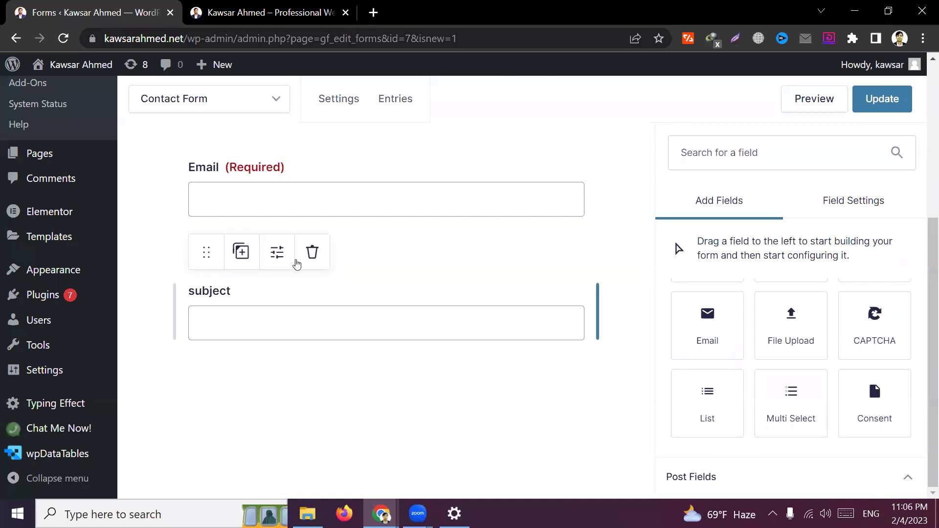
{"action": "left_click", "coordinate": [283, 259]}
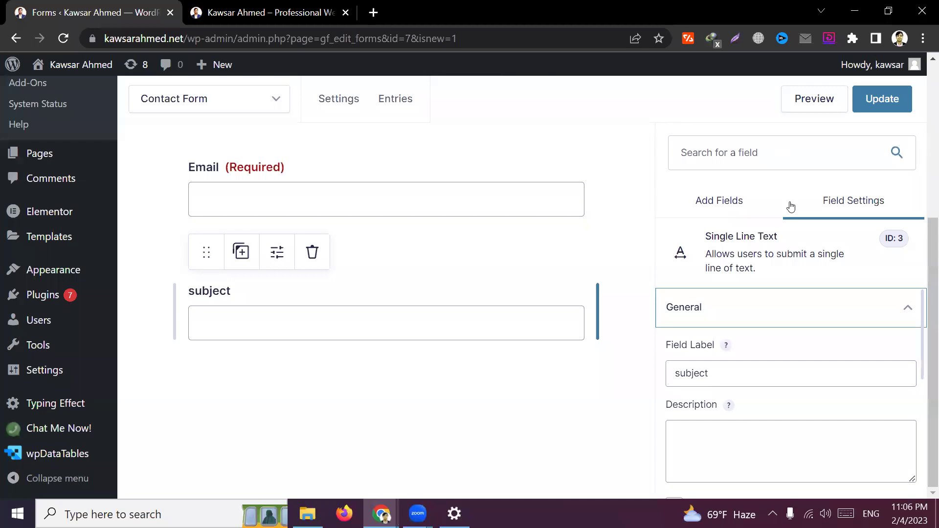
{"action": "left_click", "coordinate": [723, 212]}
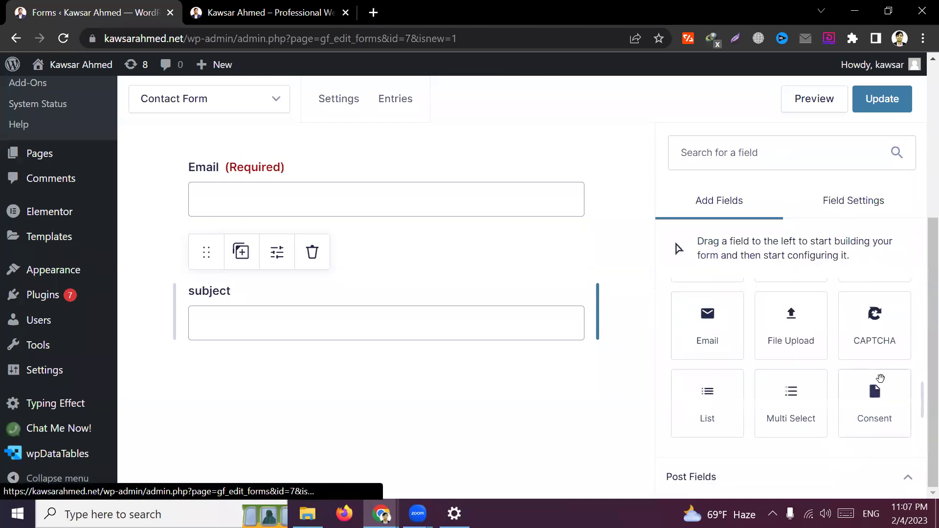
{"action": "scroll", "coordinate": [774, 406], "scroll_direction": "down", "scroll_amount": 1}
{"action": "scroll", "coordinate": [773, 405], "scroll_direction": "down", "scroll_amount": 3}
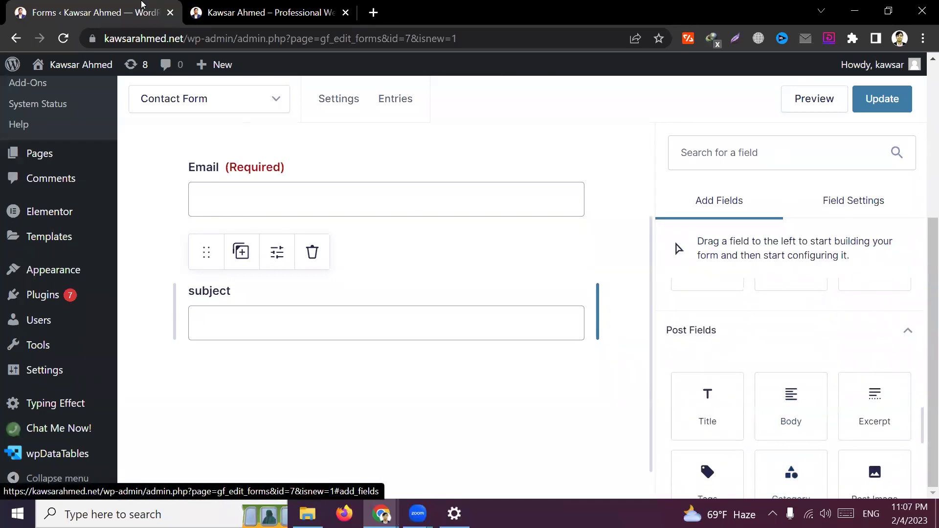
{"action": "left_click", "coordinate": [274, 12]}
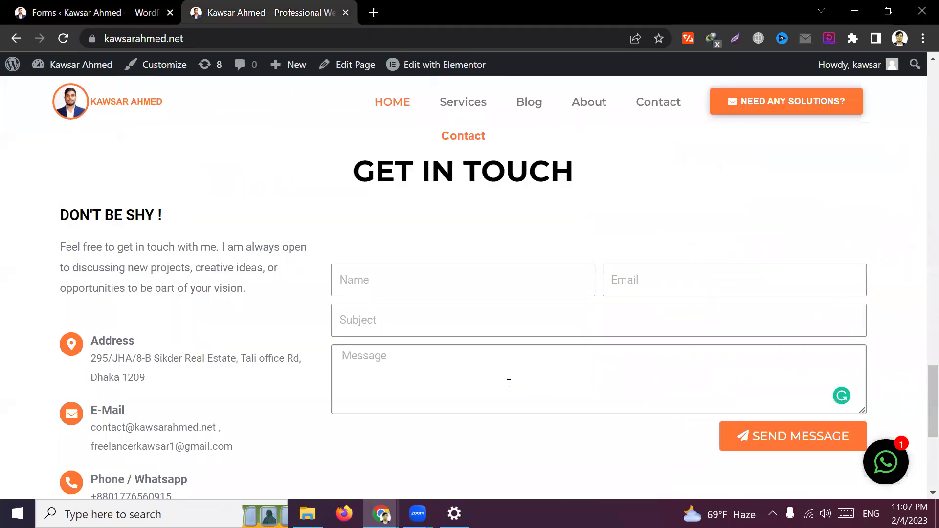
{"action": "left_click", "coordinate": [390, 286]}
{"action": "left_click", "coordinate": [565, 261]}
{"action": "left_click", "coordinate": [423, 281]}
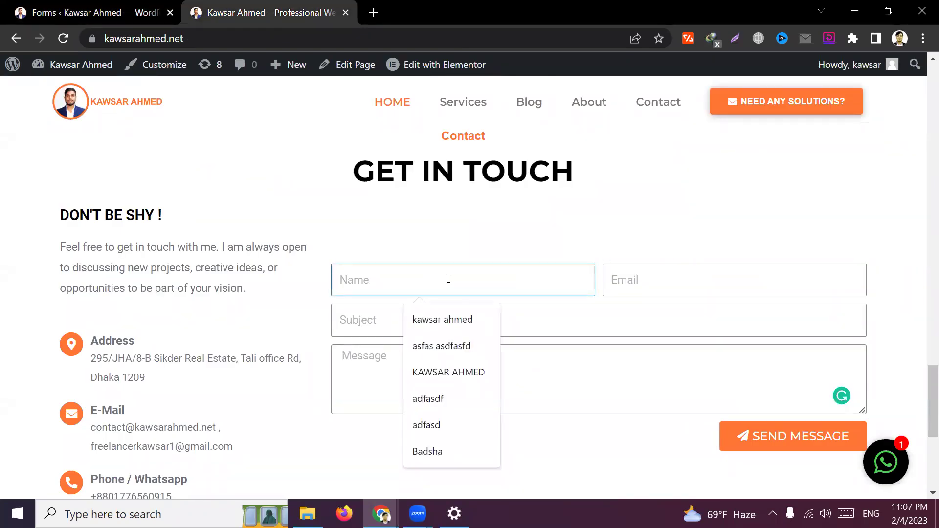
{"action": "left_click", "coordinate": [671, 275]}
{"action": "left_click", "coordinate": [498, 376]}
{"action": "type", "text": "asdf"}
{"action": "key", "text": "ctrl+a"}
{"action": "key", "text": "BackSpace"}
{"action": "left_click", "coordinate": [59, 12]}
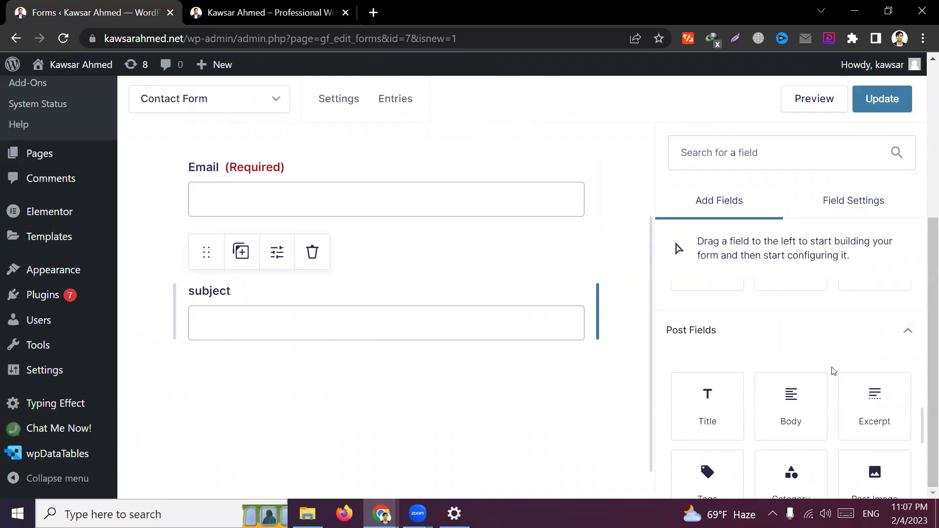
{"action": "scroll", "coordinate": [793, 444], "scroll_direction": "down", "scroll_amount": 3}
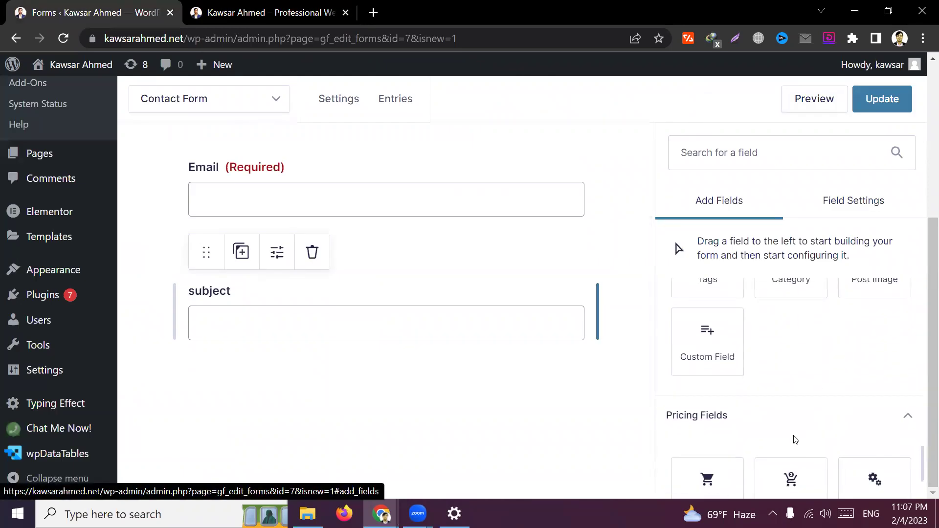
{"action": "scroll", "coordinate": [793, 438], "scroll_direction": "up", "scroll_amount": 5}
{"action": "scroll", "coordinate": [782, 391], "scroll_direction": "up", "scroll_amount": 4}
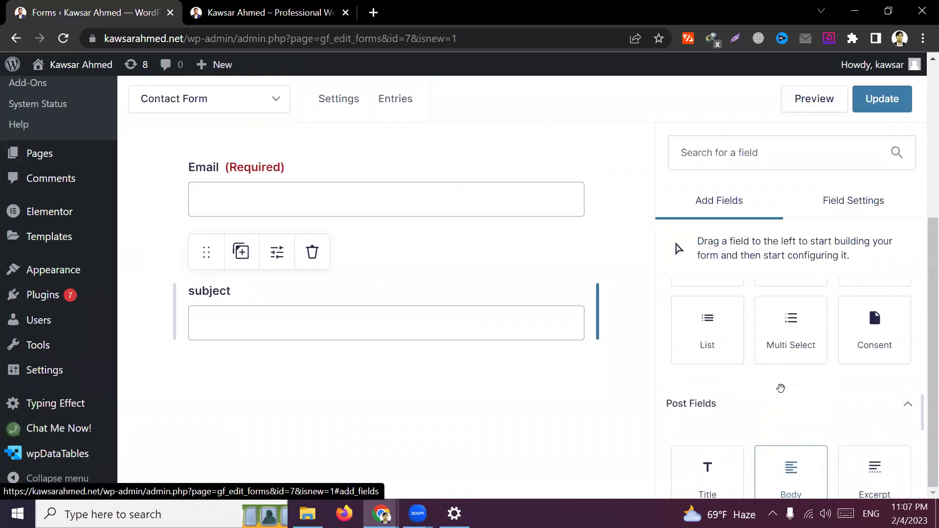
{"action": "scroll", "coordinate": [822, 397], "scroll_direction": "up", "scroll_amount": 8}
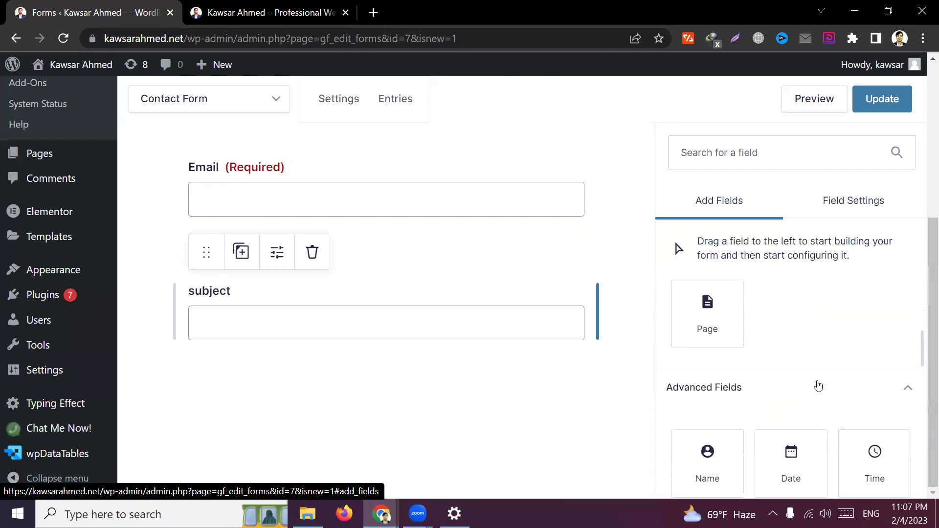
{"action": "scroll", "coordinate": [799, 375], "scroll_direction": "up", "scroll_amount": 3}
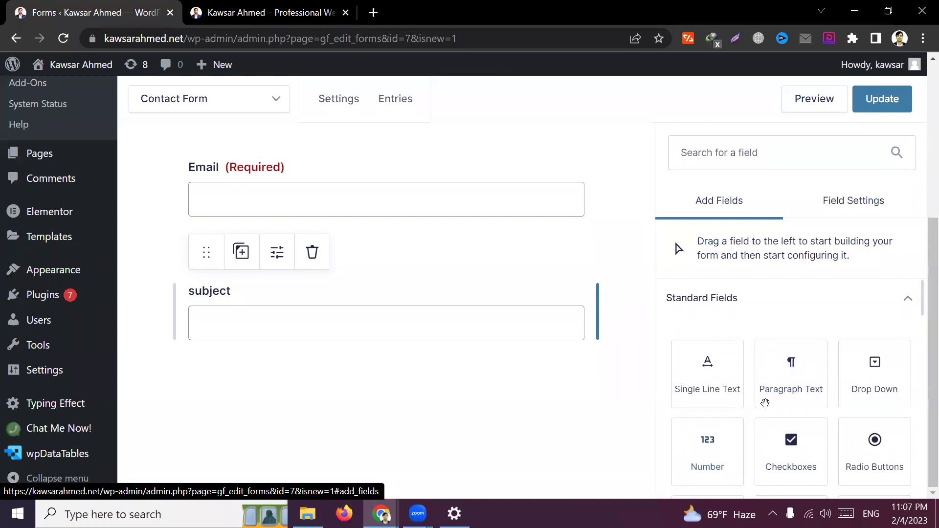
Add a Paragraph Text field below subject and label it 'Message'
{"action": "left_click_drag", "start_coordinate": [799, 391], "coordinate": [279, 387]}
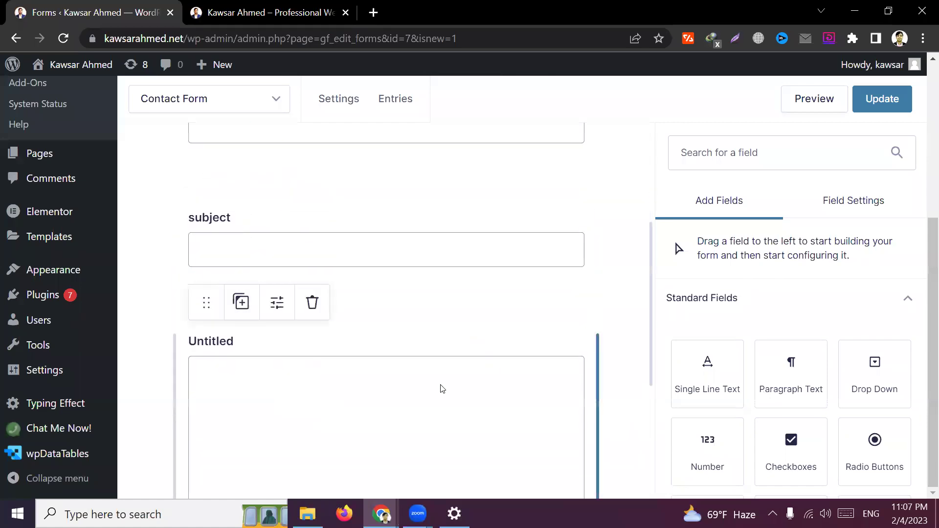
{"action": "left_click", "coordinate": [269, 237]}
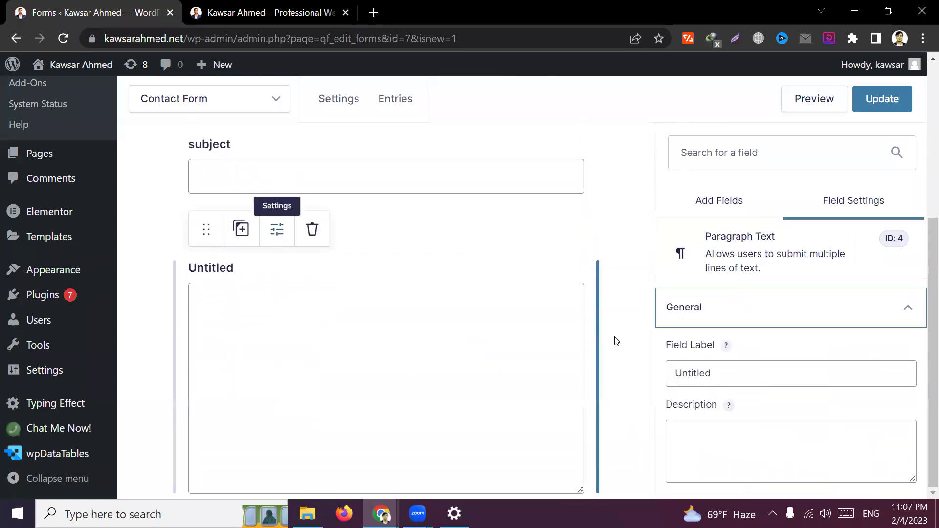
{"action": "double_click", "coordinate": [788, 380]}
{"action": "key", "text": "BackSpace"}
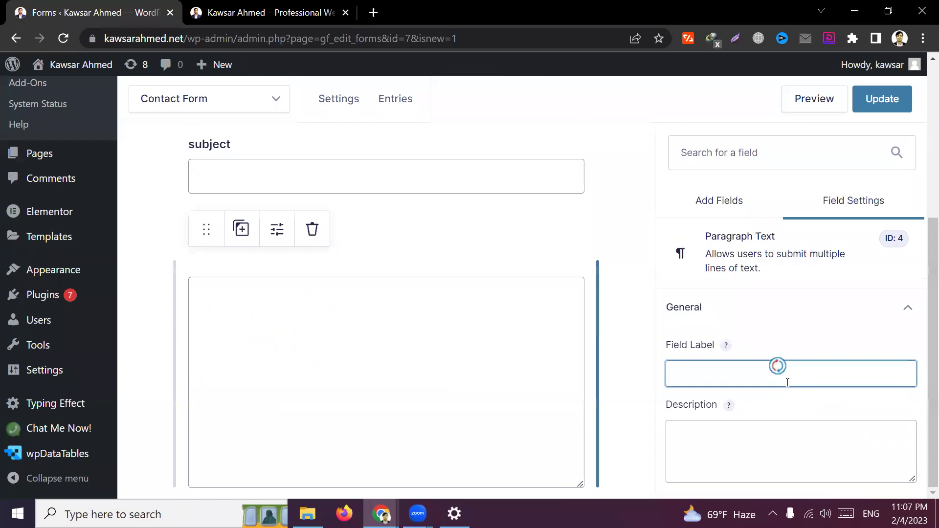
{"action": "type", "text": "Mess"}
{"action": "left_click", "coordinate": [782, 409]}
Save the four-field Contact Form with Update
{"action": "scroll", "coordinate": [782, 402], "scroll_direction": "down", "scroll_amount": 3}
{"action": "scroll", "coordinate": [515, 378], "scroll_direction": "down", "scroll_amount": 1}
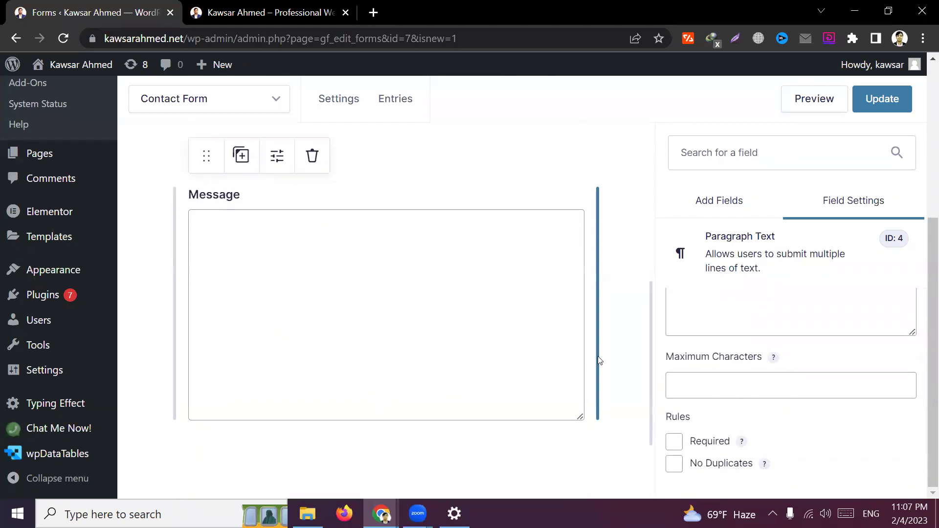
{"action": "scroll", "coordinate": [764, 313], "scroll_direction": "up", "scroll_amount": 1}
{"action": "scroll", "coordinate": [764, 313], "scroll_direction": "up", "scroll_amount": 5}
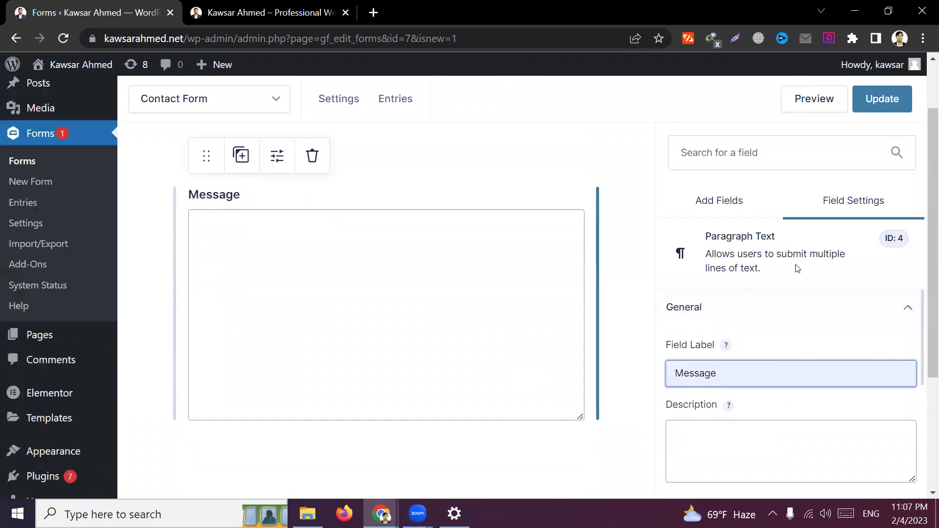
{"action": "left_click", "coordinate": [882, 99]}
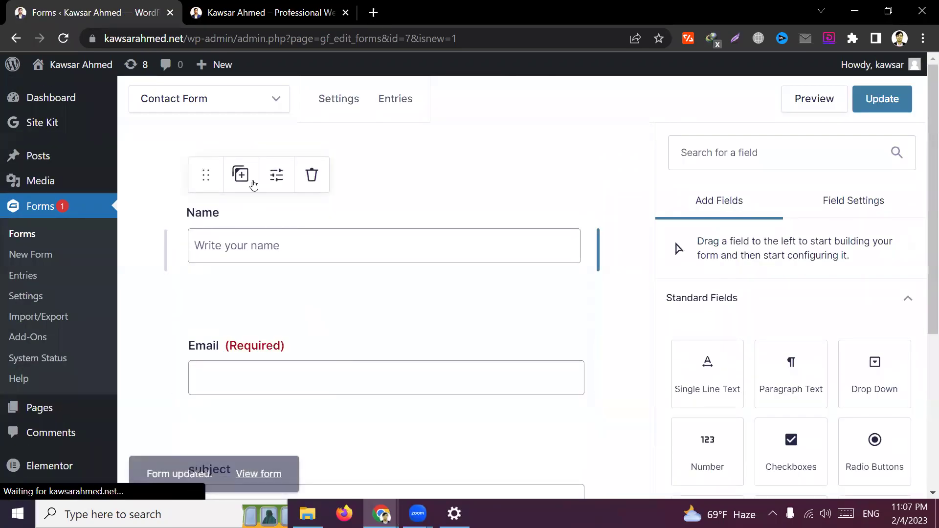
Mark the Name field as Required and save the Contact Form with Update
{"action": "left_click", "coordinate": [277, 175]}
{"action": "scroll", "coordinate": [769, 369], "scroll_direction": "down", "scroll_amount": 2}
{"action": "scroll", "coordinate": [753, 381], "scroll_direction": "down", "scroll_amount": 1}
{"action": "scroll", "coordinate": [732, 392], "scroll_direction": "up", "scroll_amount": 3}
{"action": "scroll", "coordinate": [733, 371], "scroll_direction": "down", "scroll_amount": 2}
{"action": "scroll", "coordinate": [728, 386], "scroll_direction": "down", "scroll_amount": 5}
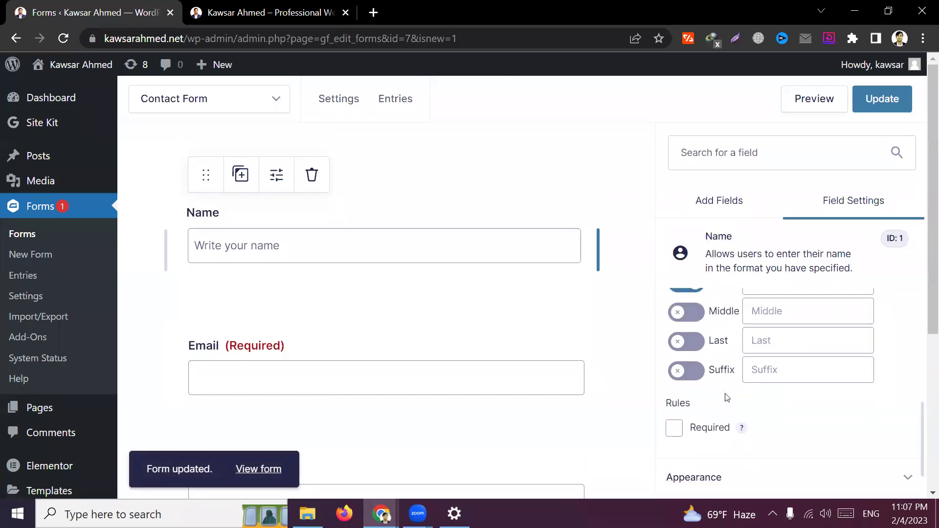
{"action": "left_click", "coordinate": [674, 373]}
{"action": "left_click", "coordinate": [882, 104]}
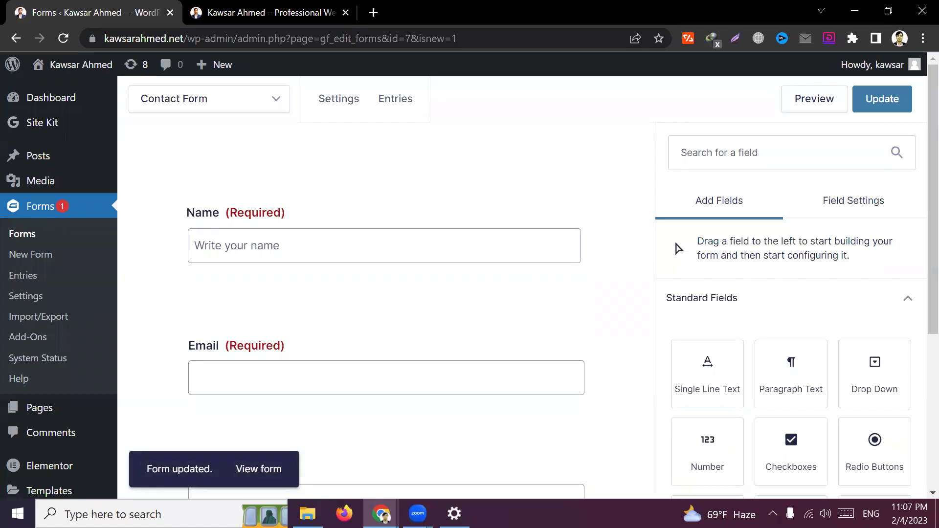
{"action": "left_click", "coordinate": [873, 101]}
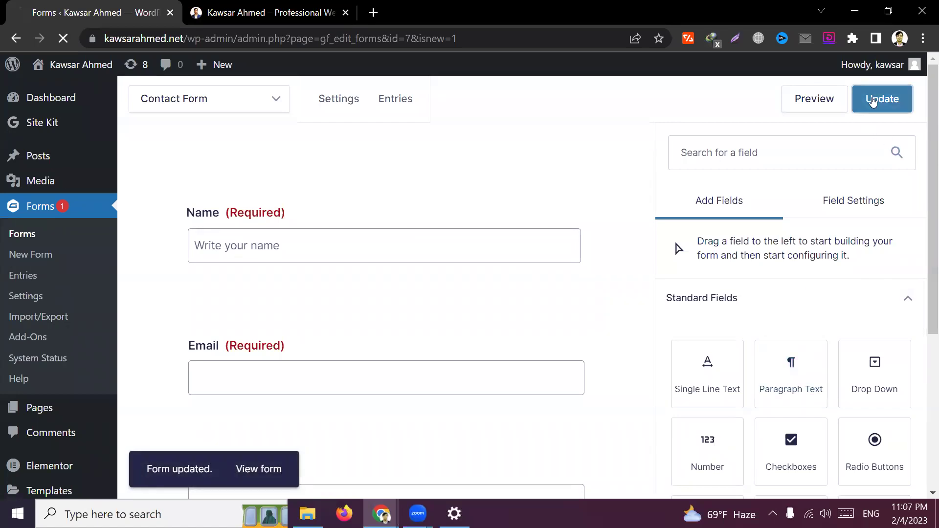
Bring up the Contact Form preview in the browser
{"action": "left_click", "coordinate": [802, 98]}
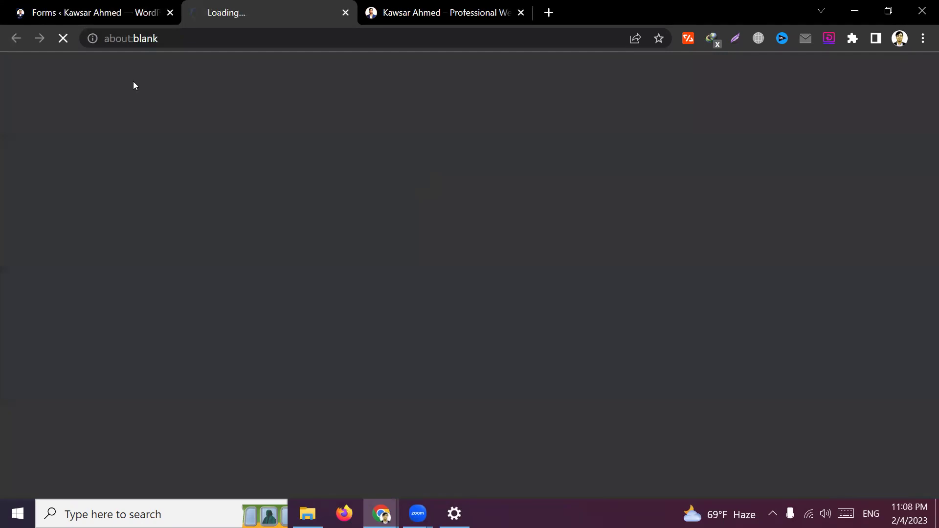
{"action": "left_click", "coordinate": [88, 12]}
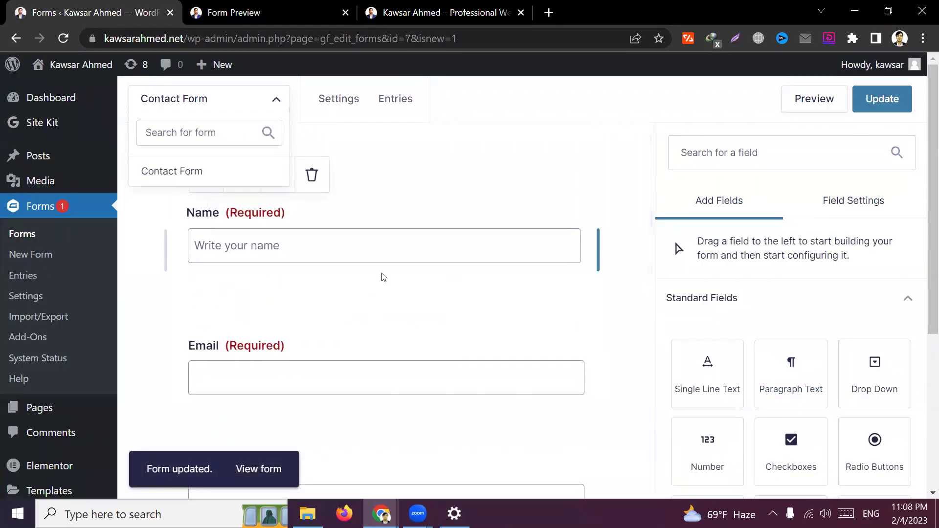
{"action": "left_click", "coordinate": [534, 106]}
{"action": "left_click", "coordinate": [280, 16]}
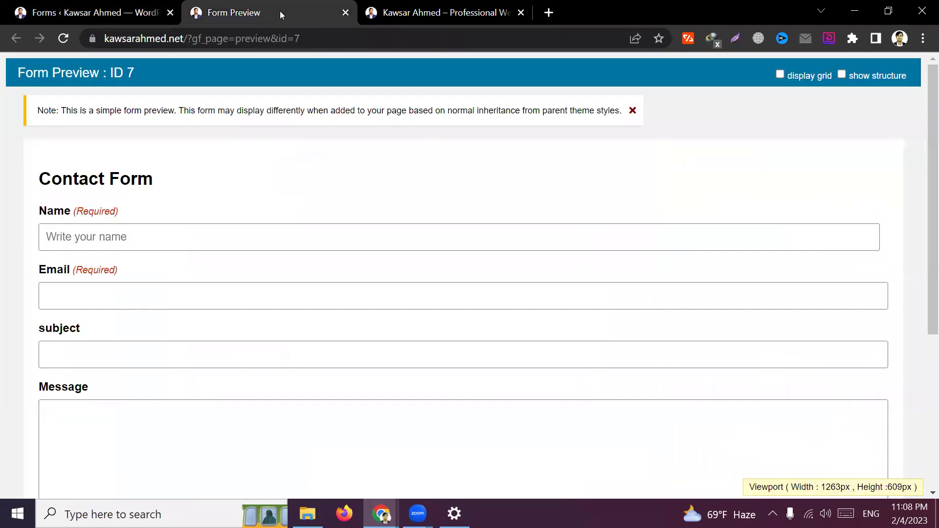
{"action": "scroll", "coordinate": [271, 285], "scroll_direction": "down", "scroll_amount": 5}
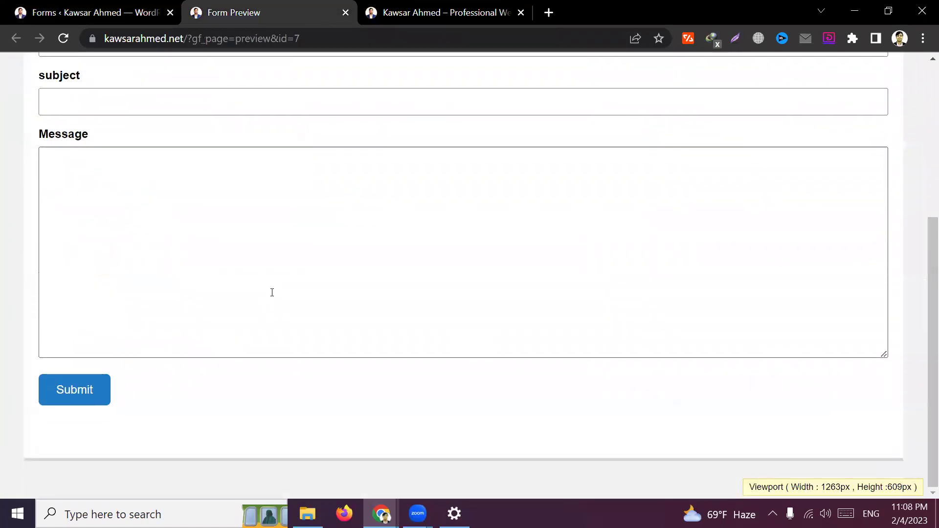
{"action": "scroll", "coordinate": [272, 292], "scroll_direction": "up", "scroll_amount": 5}
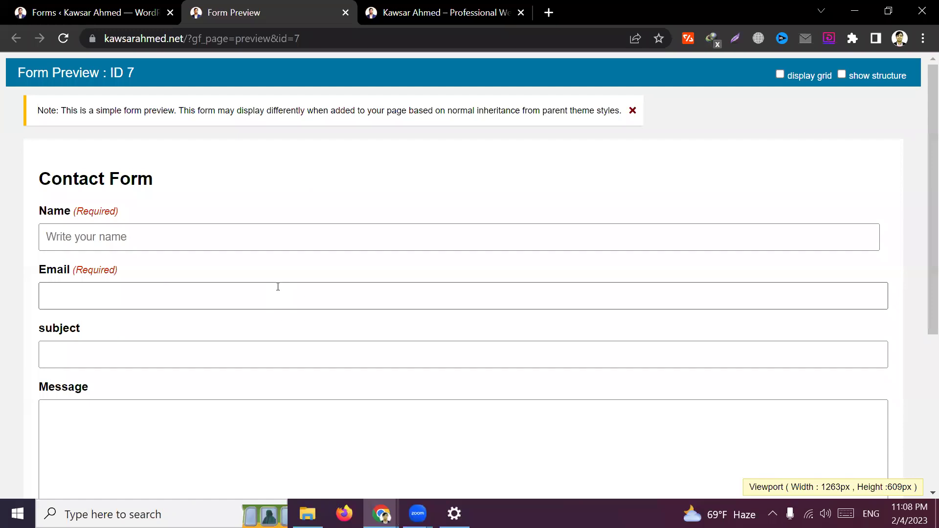
Fill Name and Email from saved autofill entries and enter 'test' as the subject
{"action": "left_click", "coordinate": [222, 237]}
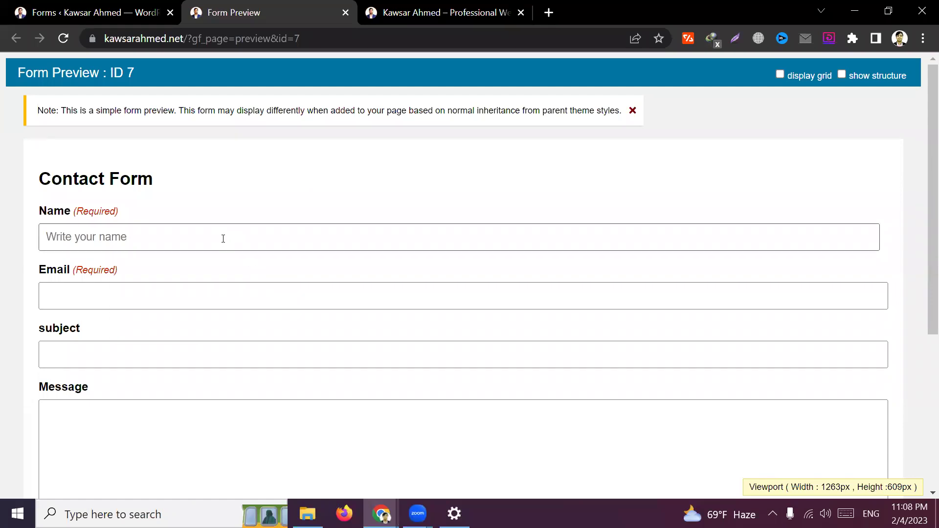
{"action": "left_click", "coordinate": [172, 299]}
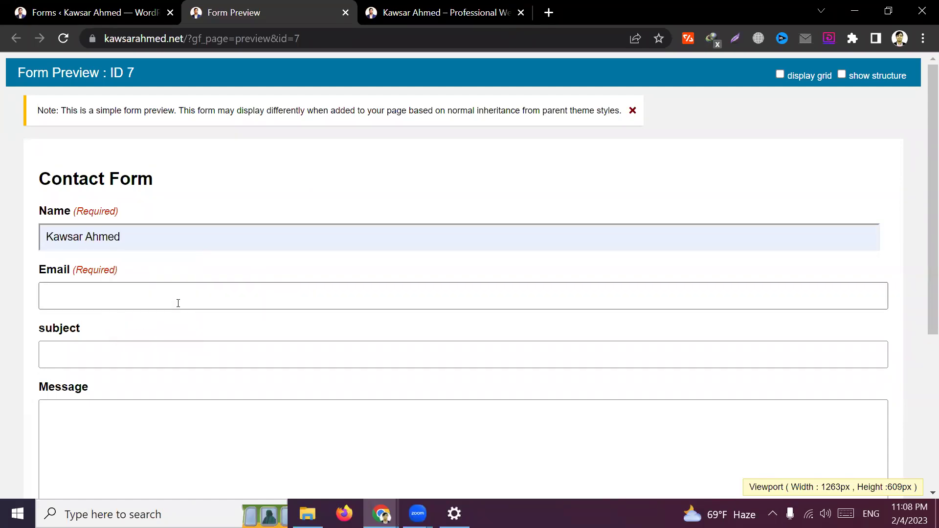
{"action": "left_click", "coordinate": [171, 295]}
{"action": "left_click", "coordinate": [185, 333]}
{"action": "left_click", "coordinate": [115, 354]}
{"action": "type", "text": "asdfasdf"}
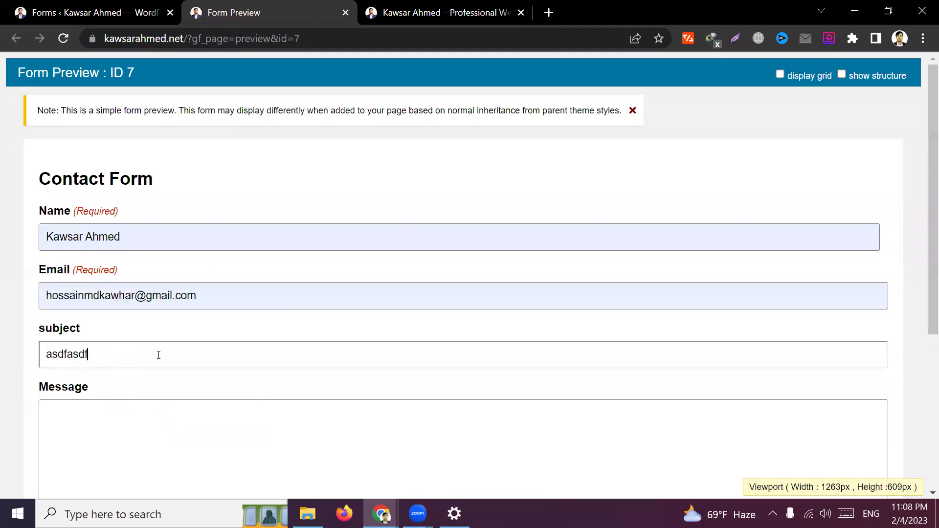
{"action": "double_click", "coordinate": [160, 354]}
{"action": "type", "text": "test"}
Enter 'asdfsad' as the message, submit the test entry and inspect the thank-you confirmation
{"action": "left_click", "coordinate": [177, 435]}
{"action": "type", "text": "asdfsad"}
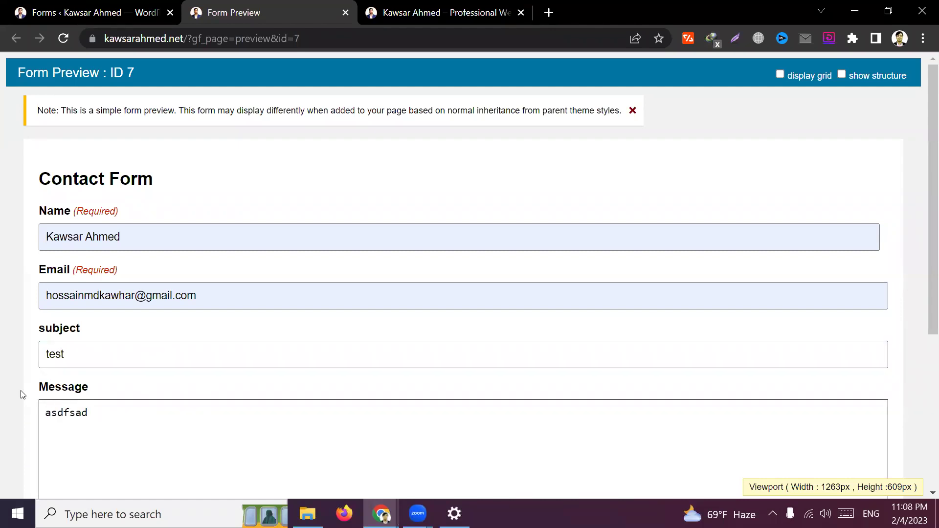
{"action": "scroll", "coordinate": [38, 399], "scroll_direction": "down", "scroll_amount": 3}
{"action": "left_click", "coordinate": [77, 486]}
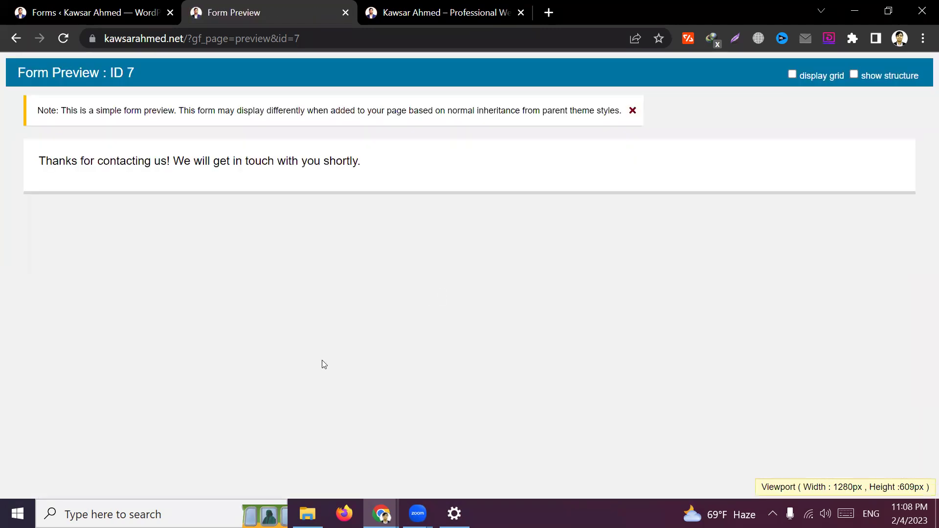
{"action": "left_click_drag", "start_coordinate": [38, 161], "coordinate": [361, 161]}
{"action": "left_click", "coordinate": [562, 327]}
Go back and reload the preview page to get a blank form
{"action": "left_click", "coordinate": [17, 38]}
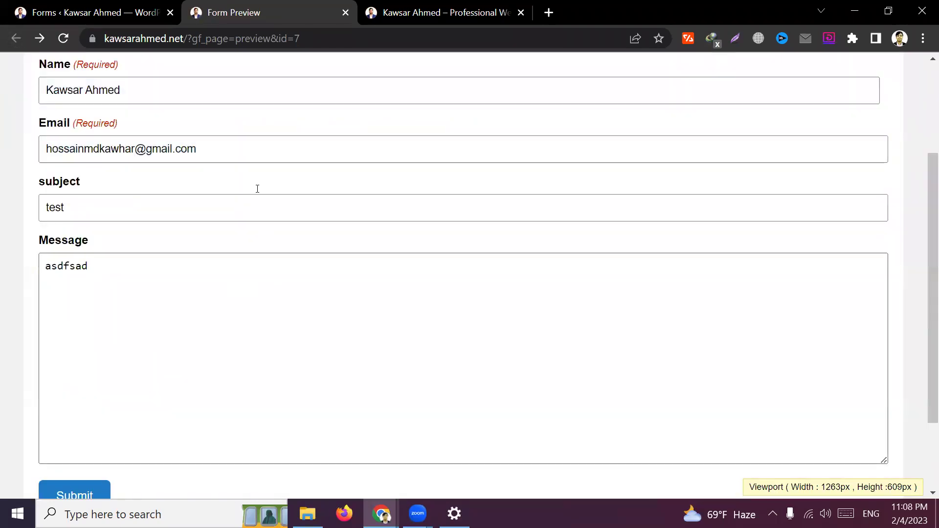
{"action": "left_click", "coordinate": [374, 38]}
{"action": "left_click", "coordinate": [375, 37]}
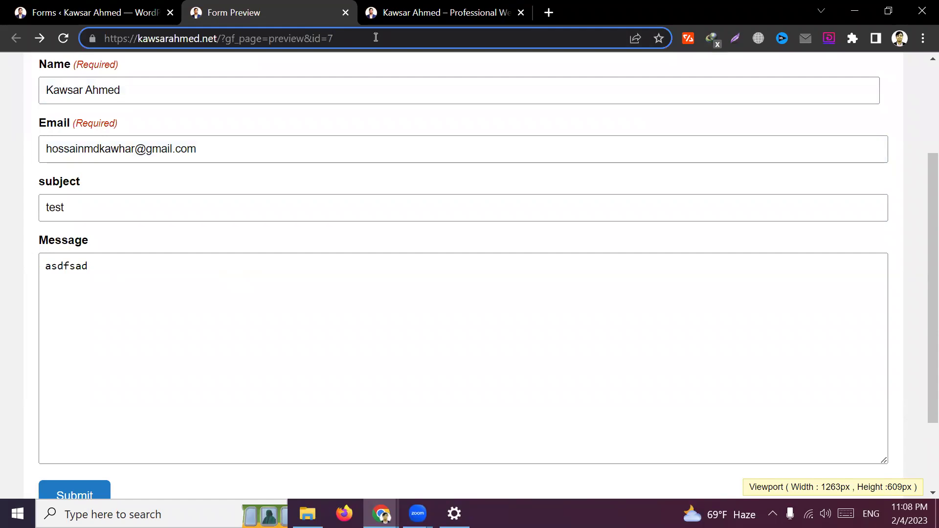
{"action": "key", "text": "Return"}
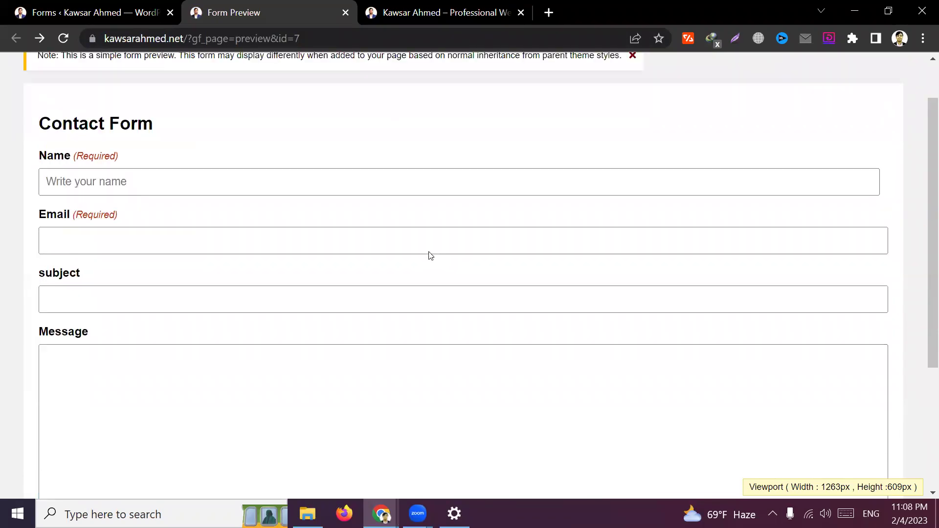
Enter only subject 'asdfsad' and message 'sdafas', then submit with Name and Email empty
{"action": "left_click", "coordinate": [231, 247]}
{"action": "left_click", "coordinate": [212, 272]}
{"action": "left_click", "coordinate": [97, 357]}
{"action": "type", "text": "asdfsad"}
{"action": "left_click", "coordinate": [136, 426]}
{"action": "type", "text": "sdafas"}
{"action": "scroll", "coordinate": [127, 467], "scroll_direction": "down", "scroll_amount": 3}
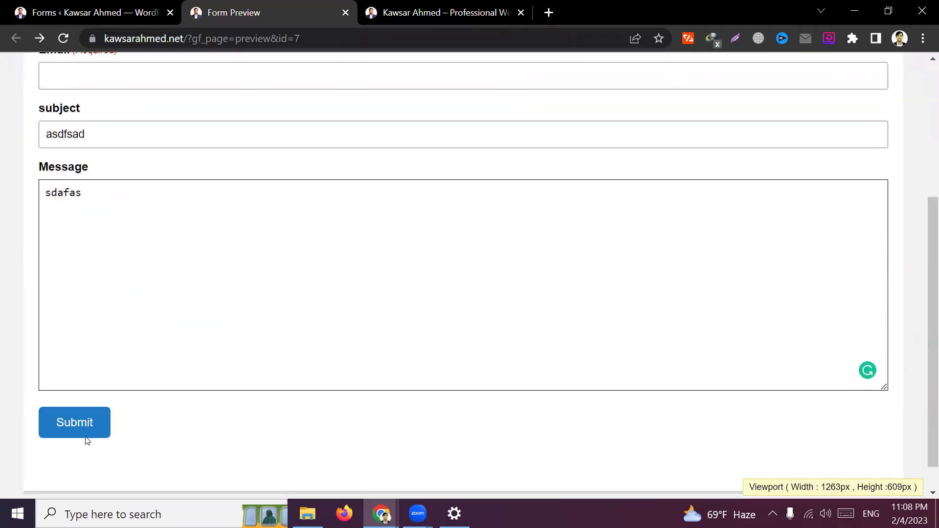
{"action": "left_click", "coordinate": [86, 435]}
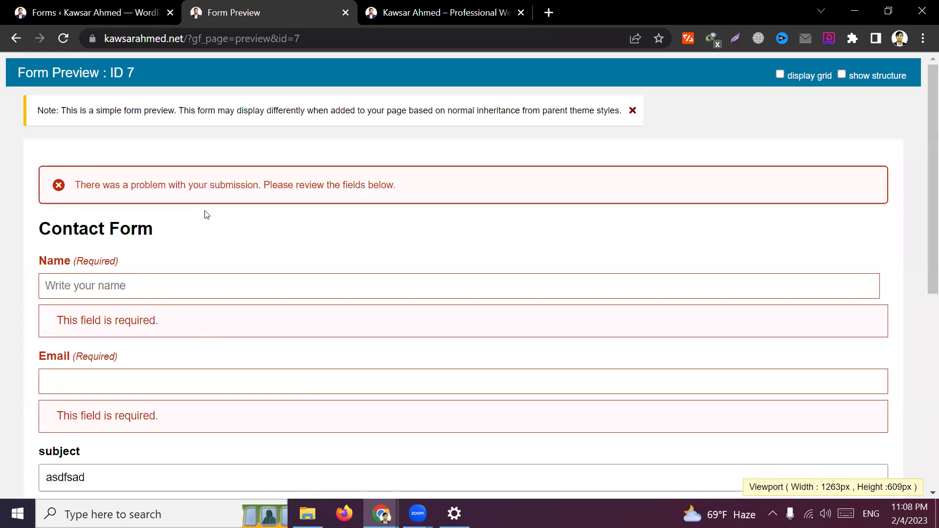
{"action": "scroll", "coordinate": [130, 305], "scroll_direction": "down", "scroll_amount": 3}
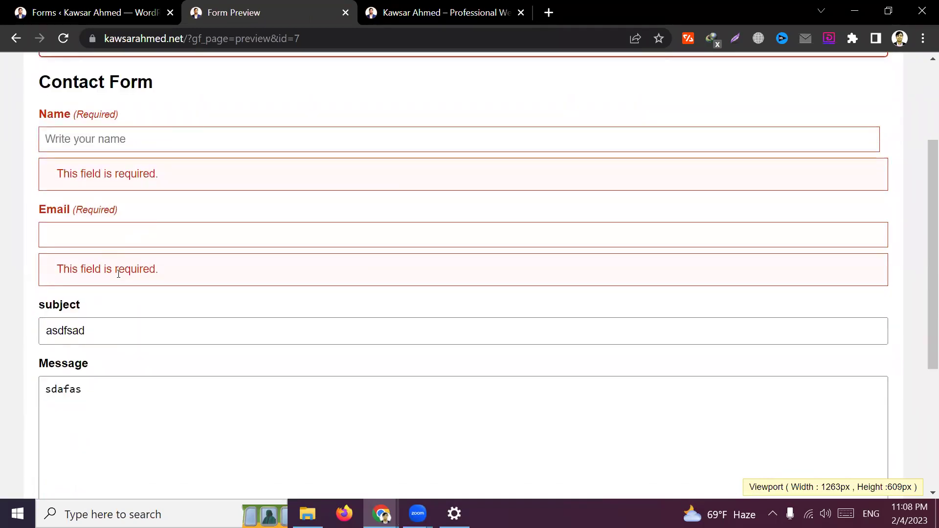
{"action": "scroll", "coordinate": [120, 273], "scroll_direction": "up", "scroll_amount": 2}
{"action": "left_click_drag", "start_coordinate": [59, 248], "coordinate": [178, 251]}
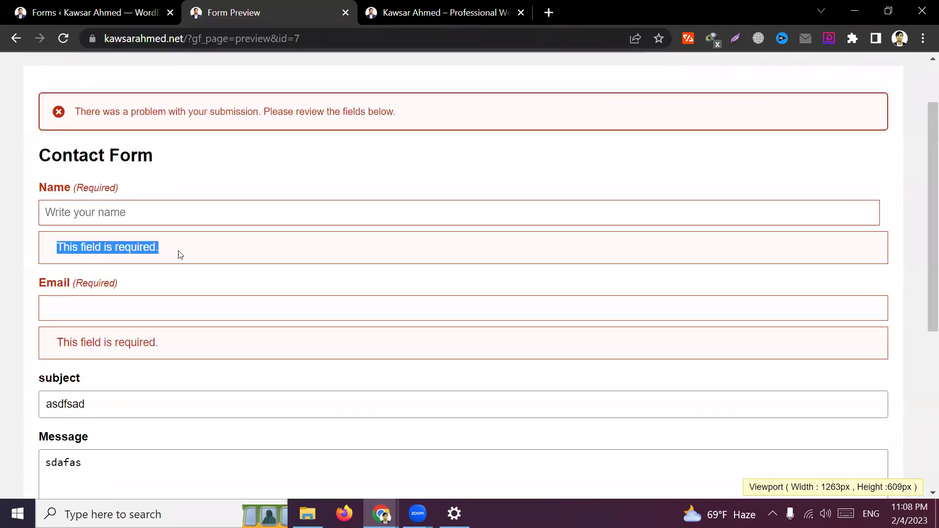
{"action": "left_click", "coordinate": [272, 258]}
{"action": "left_click_drag", "start_coordinate": [45, 191], "coordinate": [119, 192]}
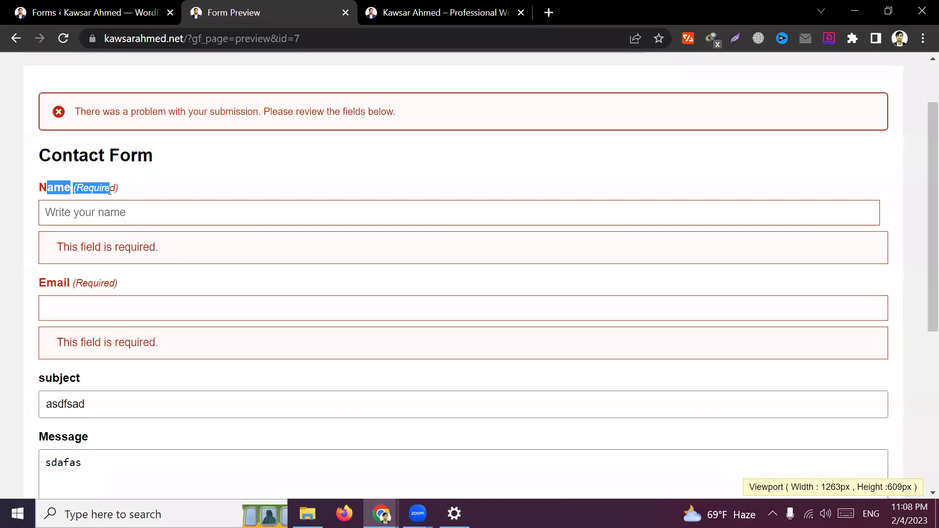
{"action": "left_click", "coordinate": [218, 193]}
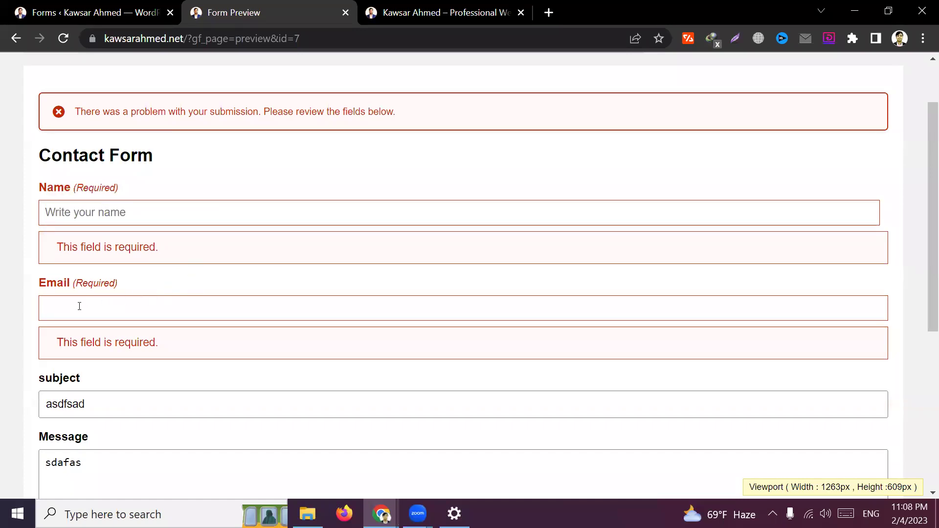
{"action": "left_click", "coordinate": [150, 216]}
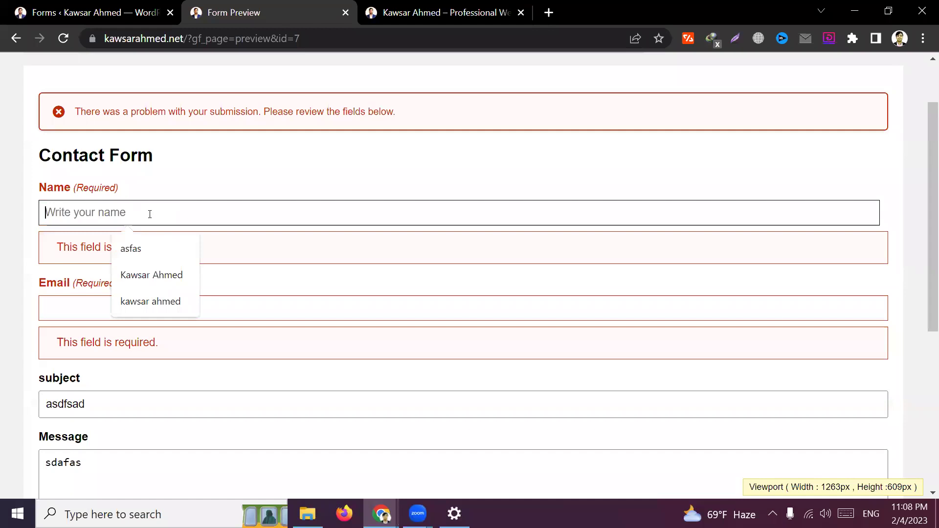
{"action": "left_click", "coordinate": [239, 168]}
{"action": "left_click", "coordinate": [175, 214]}
{"action": "left_click", "coordinate": [236, 307]}
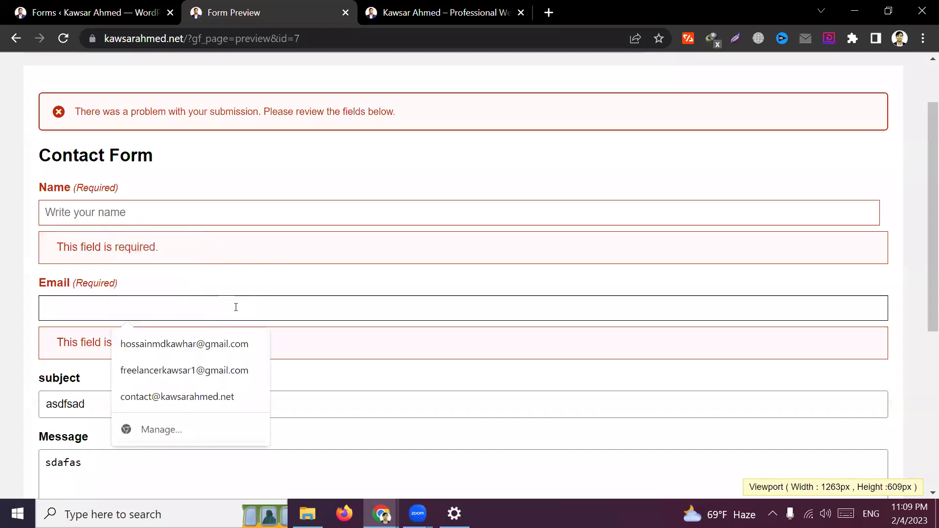
{"action": "left_click", "coordinate": [90, 405]}
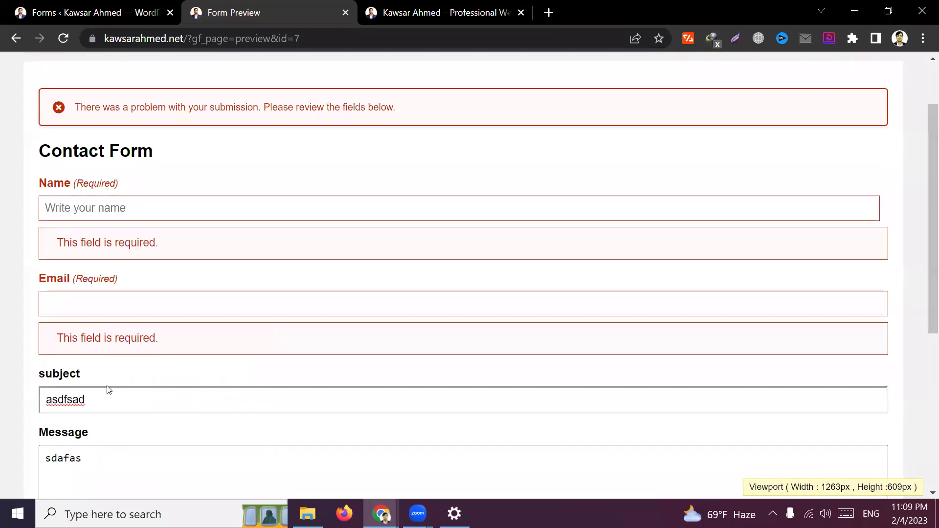
{"action": "scroll", "coordinate": [107, 389], "scroll_direction": "down", "scroll_amount": 1}
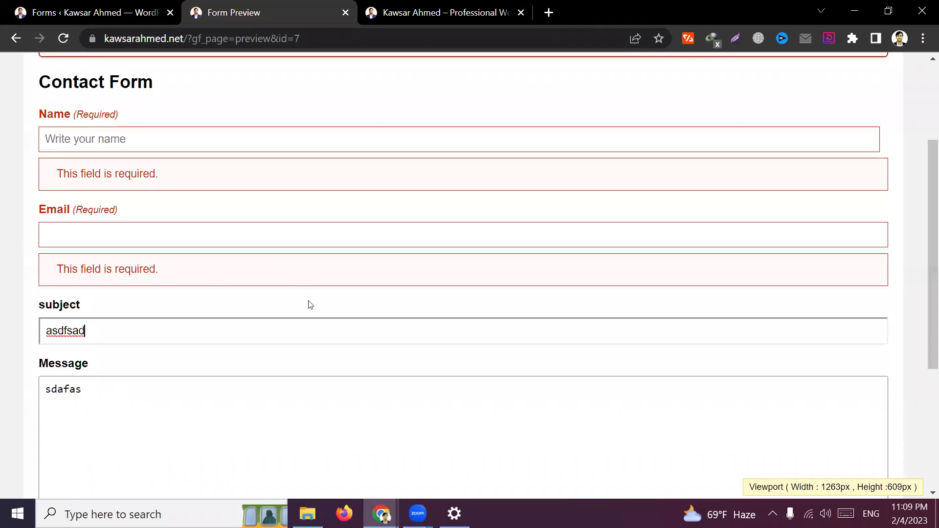
{"action": "scroll", "coordinate": [318, 313], "scroll_direction": "down", "scroll_amount": 2}
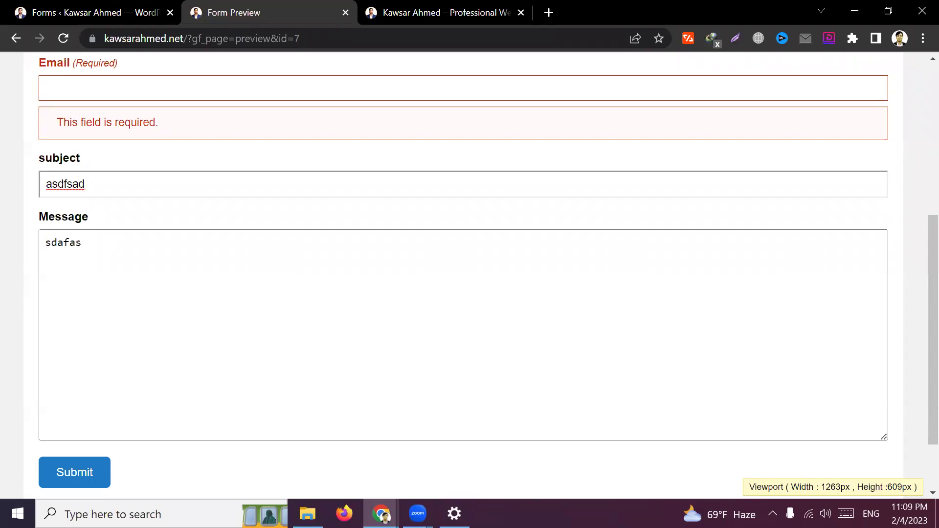
{"action": "scroll", "coordinate": [157, 257], "scroll_direction": "up", "scroll_amount": 1}
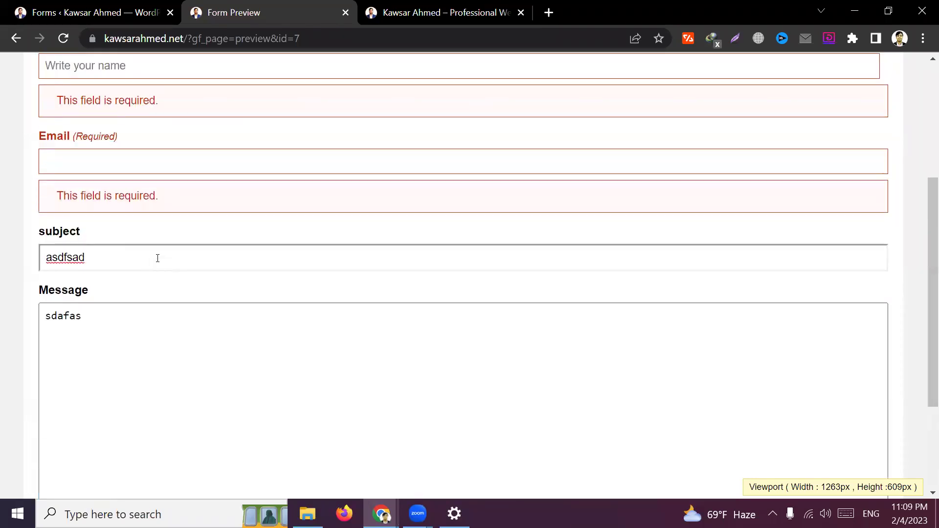
{"action": "left_click", "coordinate": [91, 139]}
{"action": "double_click", "coordinate": [91, 138]}
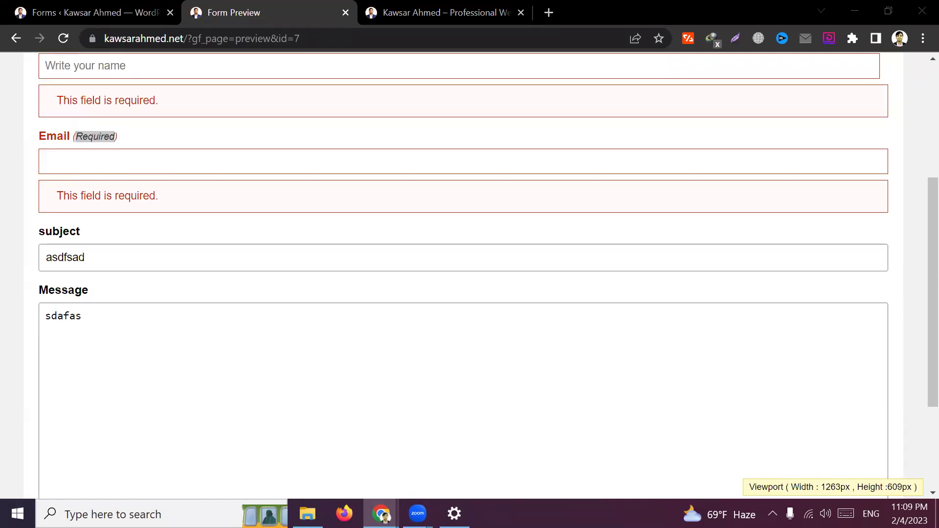
{"action": "scroll", "coordinate": [294, 274], "scroll_direction": "up", "scroll_amount": 2}
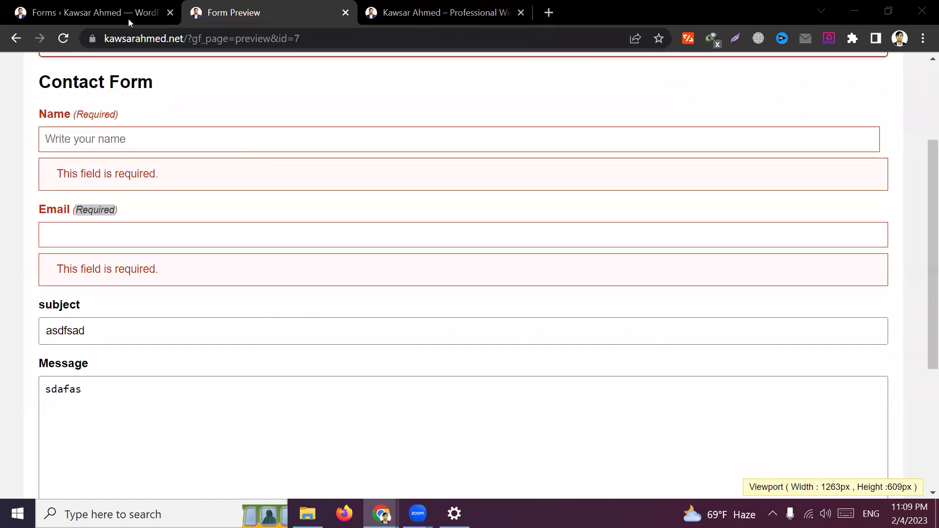
{"action": "left_click", "coordinate": [128, 19]}
Review the Email field's Appearance and Advanced settings in the form editor
{"action": "left_click", "coordinate": [346, 12]}
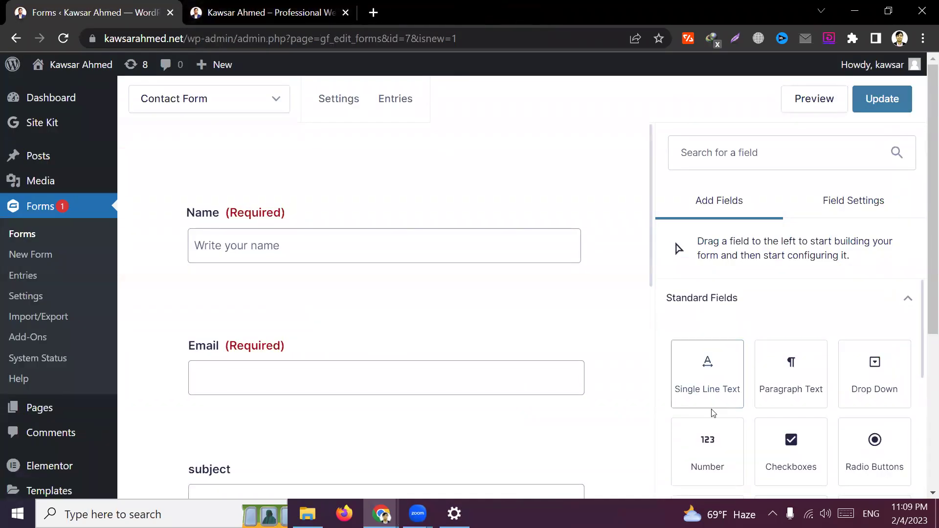
{"action": "left_click", "coordinate": [274, 365]}
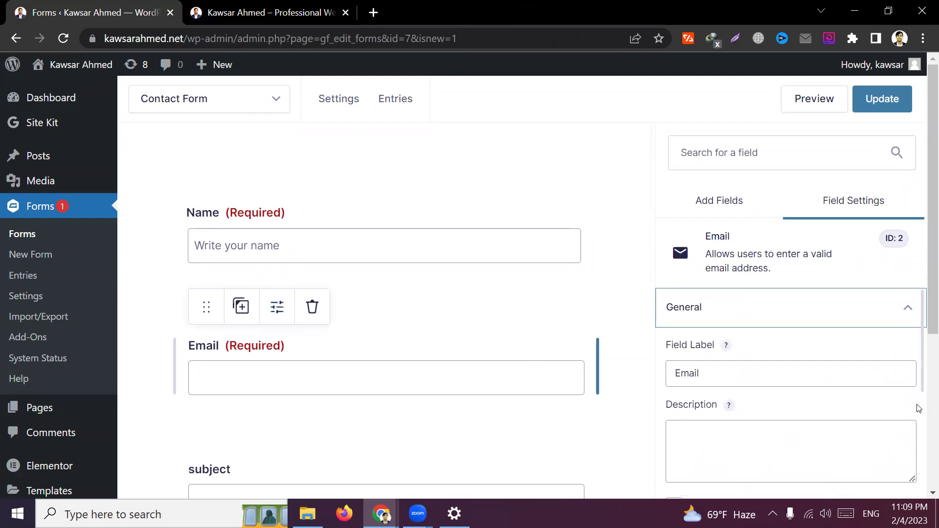
{"action": "scroll", "coordinate": [790, 382], "scroll_direction": "down", "scroll_amount": 2}
{"action": "scroll", "coordinate": [779, 381], "scroll_direction": "down", "scroll_amount": 4}
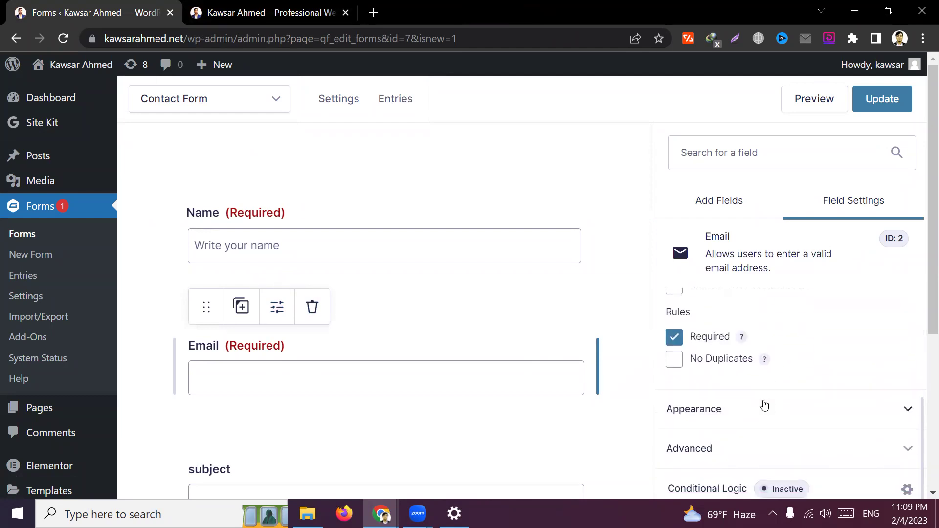
{"action": "left_click", "coordinate": [757, 406]}
{"action": "scroll", "coordinate": [806, 435], "scroll_direction": "down", "scroll_amount": 6}
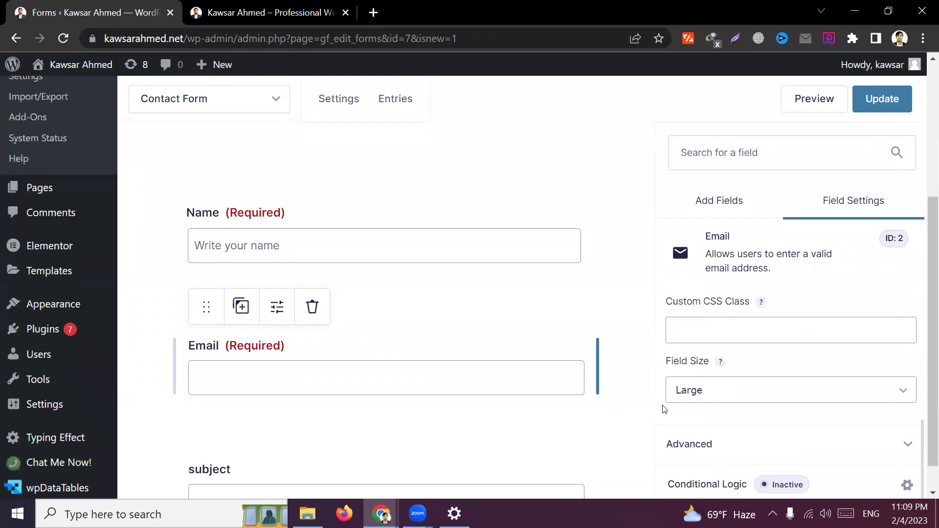
{"action": "left_click", "coordinate": [744, 445]}
{"action": "scroll", "coordinate": [709, 426], "scroll_direction": "down", "scroll_amount": 4}
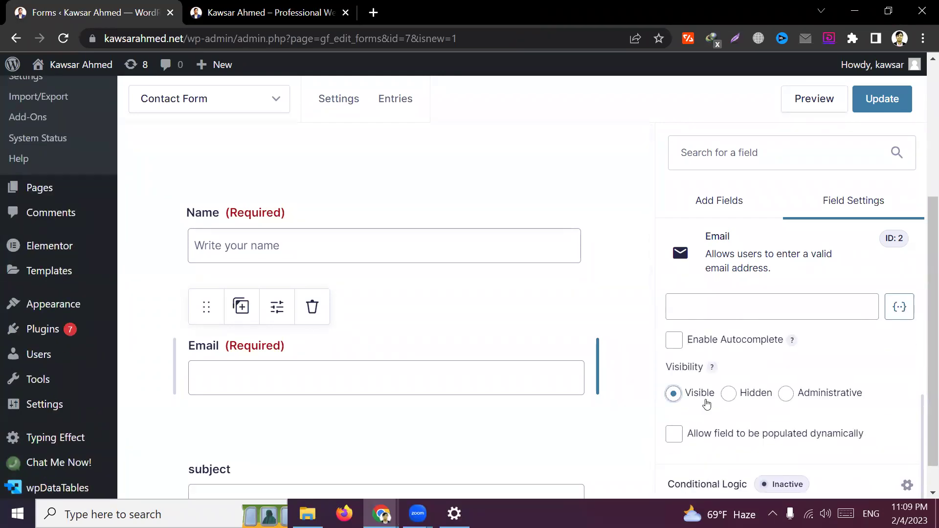
{"action": "scroll", "coordinate": [741, 409], "scroll_direction": "up", "scroll_amount": 2}
{"action": "scroll", "coordinate": [741, 409], "scroll_direction": "up", "scroll_amount": 2}
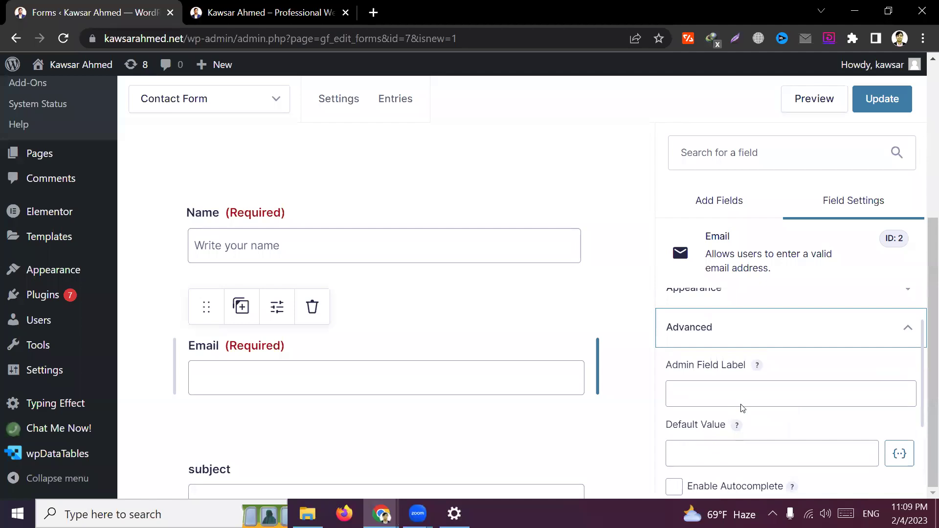
{"action": "scroll", "coordinate": [713, 387], "scroll_direction": "up", "scroll_amount": 1}
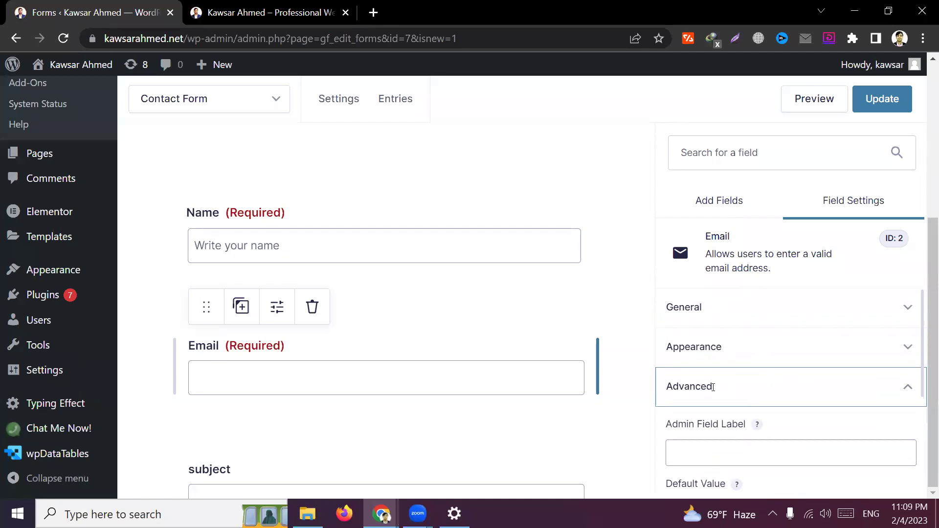
Recheck the Email field's Appearance settings and open a fresh preview of the form
{"action": "left_click", "coordinate": [907, 348]}
{"action": "scroll", "coordinate": [414, 309], "scroll_direction": "down", "scroll_amount": 3}
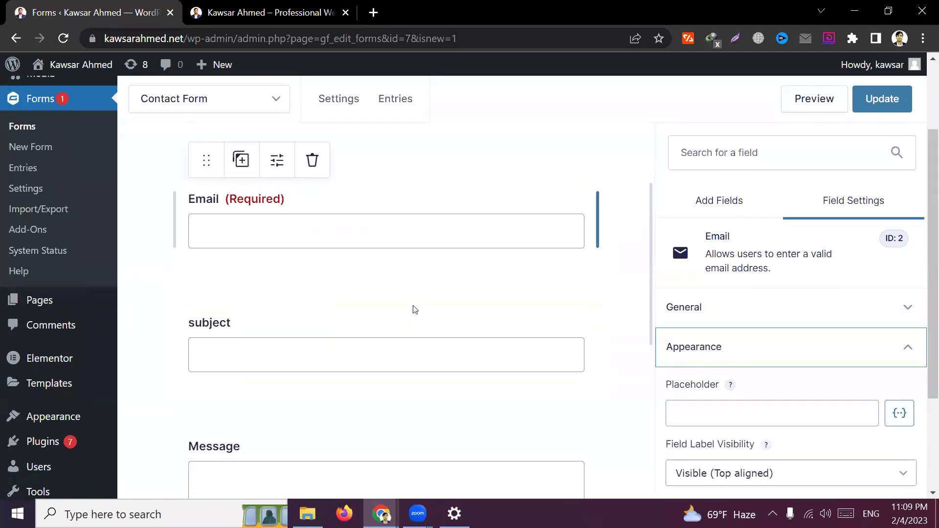
{"action": "key", "text": "ctrl+Tab"}
{"action": "key", "text": "ctrl+shift+Tab"}
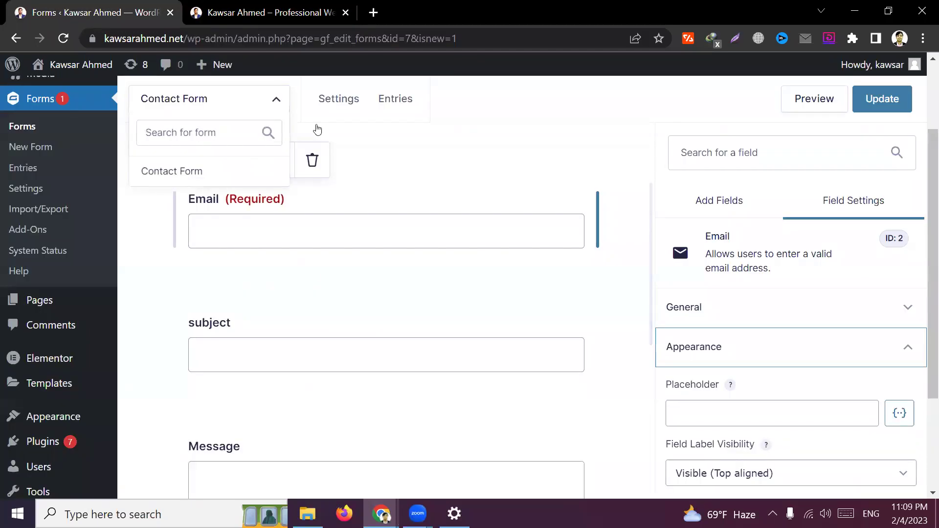
{"action": "left_click", "coordinate": [811, 101]}
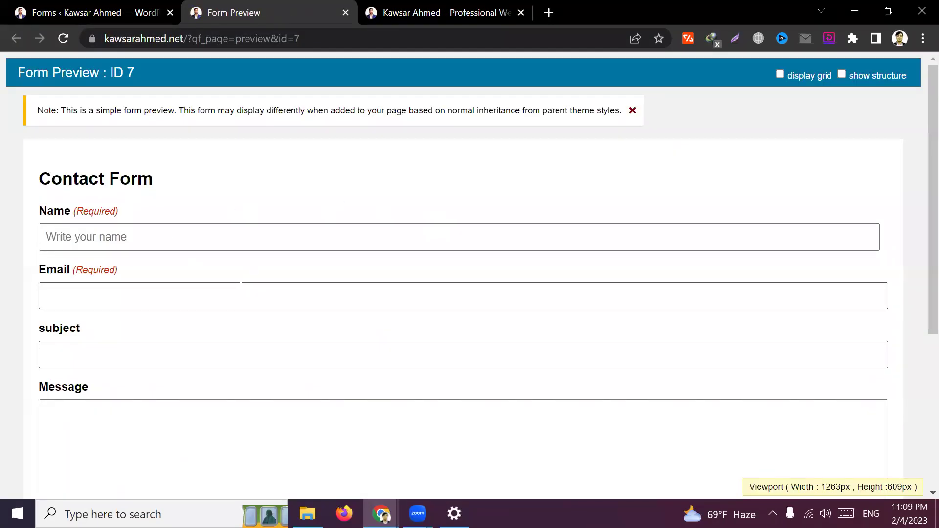
Try the preview's Name, Email and Message fields, dismissing the autofill suggestions
{"action": "left_click", "coordinate": [167, 240]}
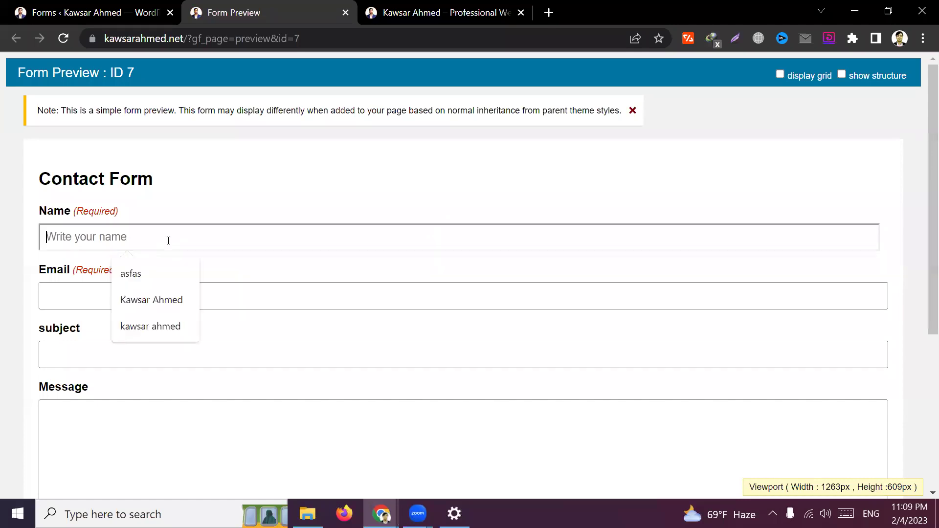
{"action": "left_click", "coordinate": [94, 305]}
{"action": "left_click", "coordinate": [77, 421]}
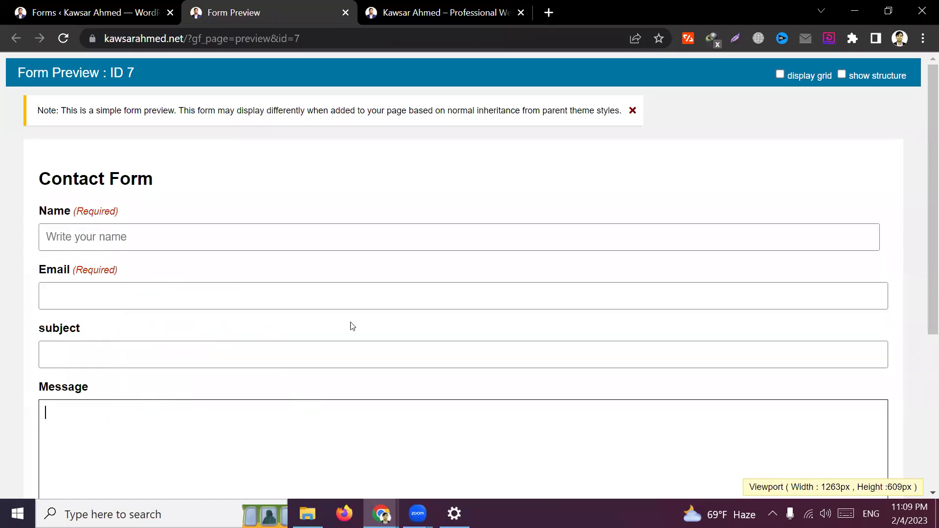
{"action": "scroll", "coordinate": [375, 343], "scroll_direction": "down", "scroll_amount": 3}
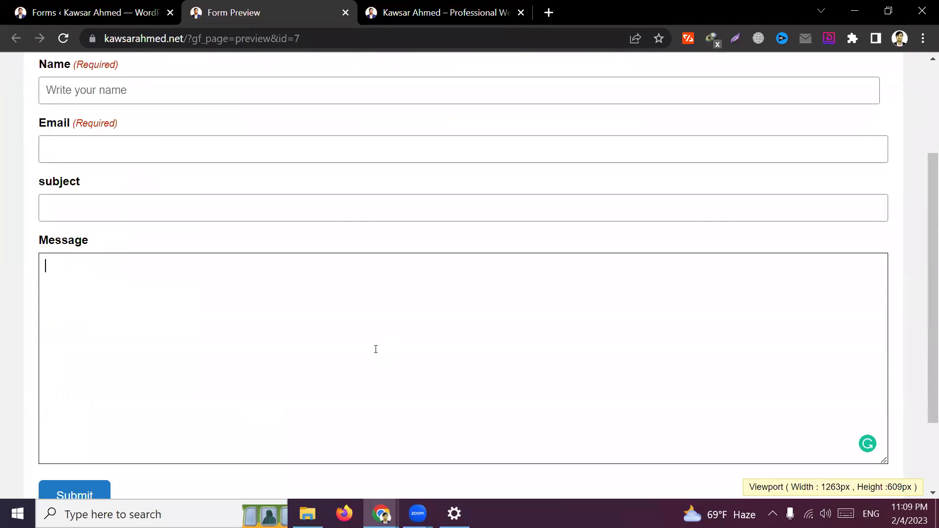
{"action": "scroll", "coordinate": [375, 349], "scroll_direction": "down", "scroll_amount": 2}
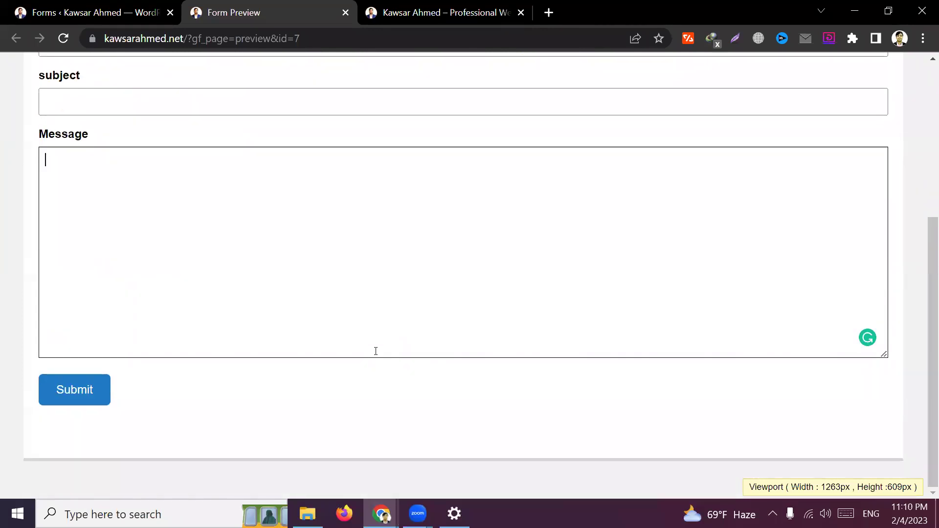
{"action": "scroll", "coordinate": [373, 351], "scroll_direction": "up", "scroll_amount": 5}
{"action": "left_click", "coordinate": [117, 207]}
{"action": "left_click", "coordinate": [107, 239]}
{"action": "left_click", "coordinate": [274, 189]}
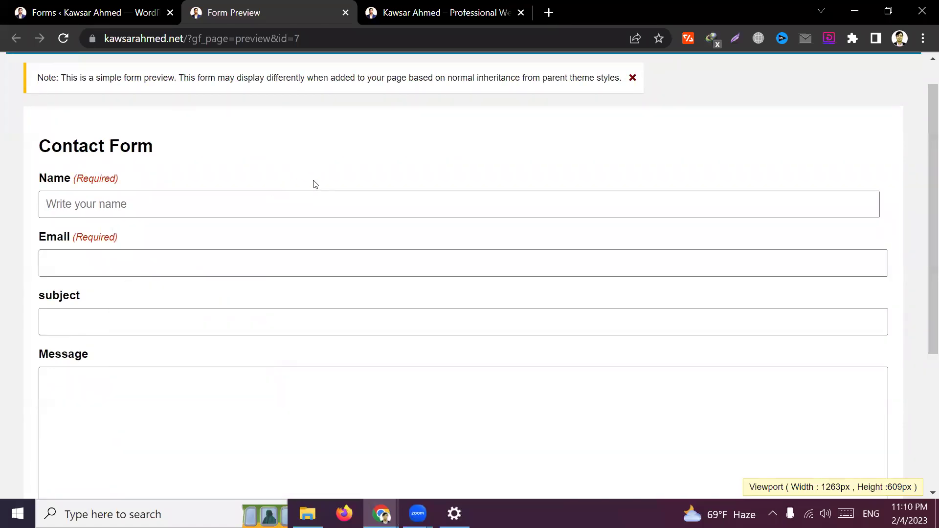
{"action": "left_click", "coordinate": [233, 203]}
{"action": "left_click", "coordinate": [315, 164]}
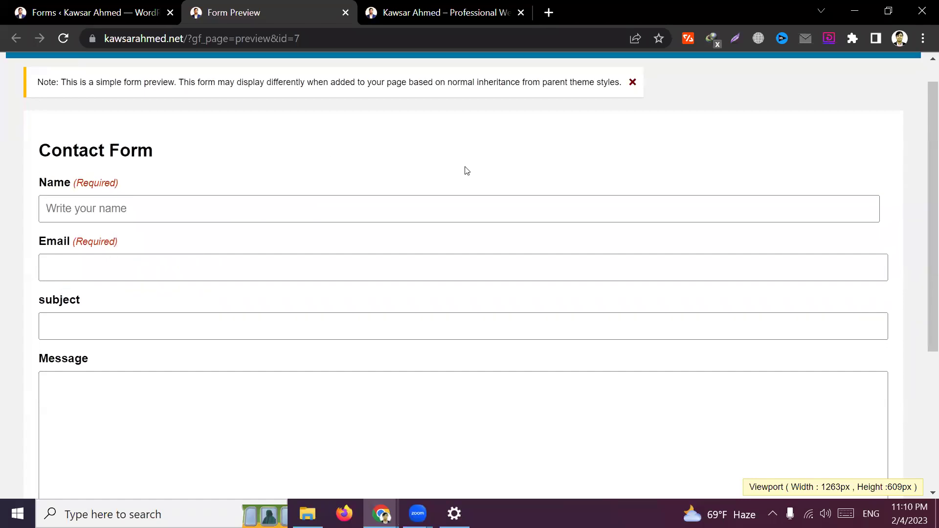
Try the Name, Email and subject fields again, then return to the form editor
{"action": "scroll", "coordinate": [599, 216], "scroll_direction": "up", "scroll_amount": 1}
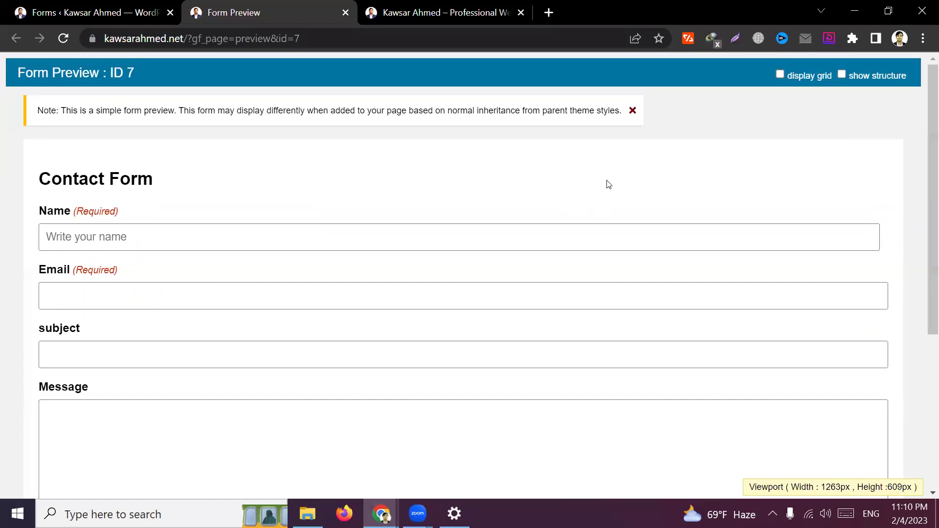
{"action": "left_click", "coordinate": [140, 235]}
{"action": "left_click", "coordinate": [329, 170]}
{"action": "left_click", "coordinate": [147, 234]}
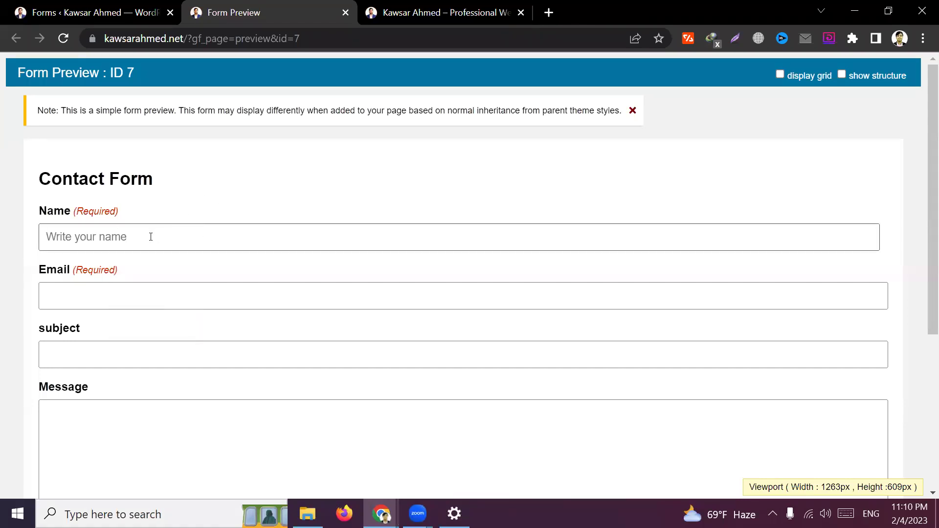
{"action": "left_click", "coordinate": [262, 305]}
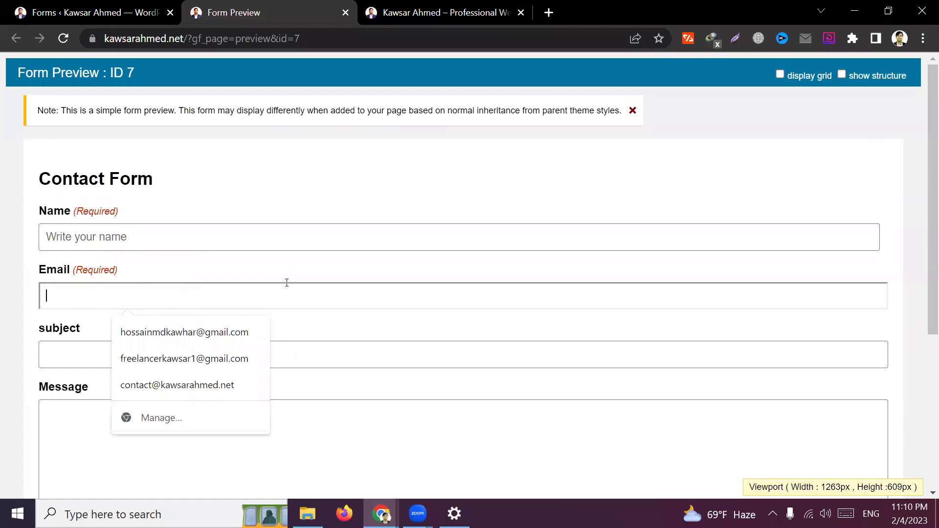
{"action": "scroll", "coordinate": [294, 281], "scroll_direction": "down", "scroll_amount": 1}
{"action": "left_click", "coordinate": [135, 286]}
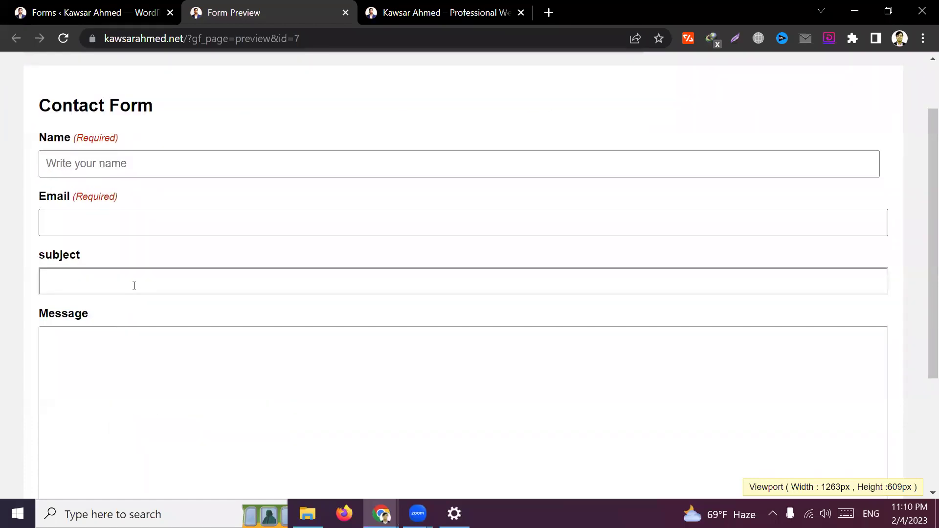
{"action": "scroll", "coordinate": [274, 342], "scroll_direction": "down", "scroll_amount": 1}
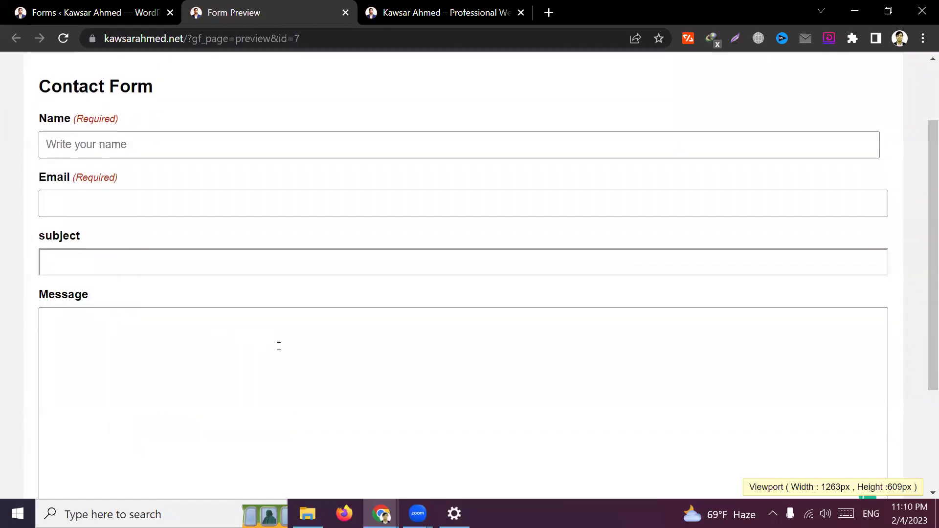
{"action": "scroll", "coordinate": [280, 345], "scroll_direction": "up", "scroll_amount": 2}
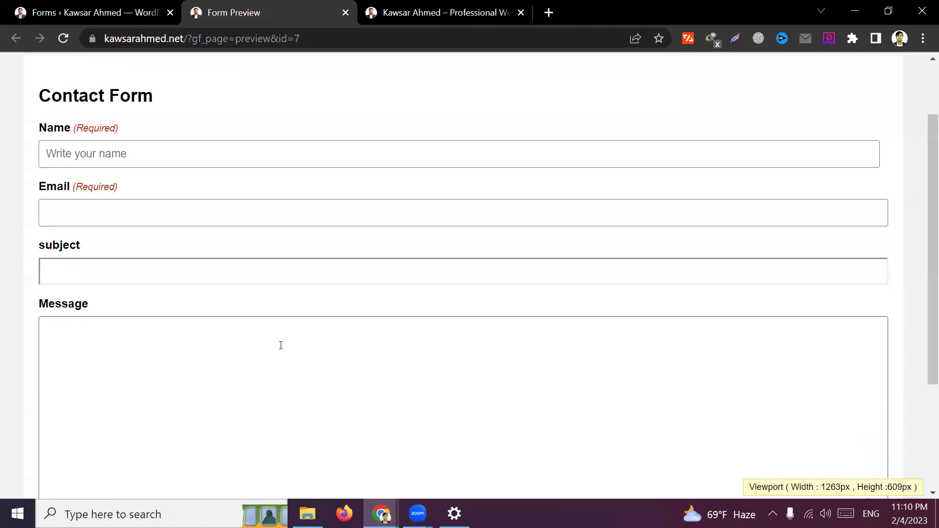
{"action": "left_click", "coordinate": [87, 291]}
{"action": "left_click", "coordinate": [456, 217]}
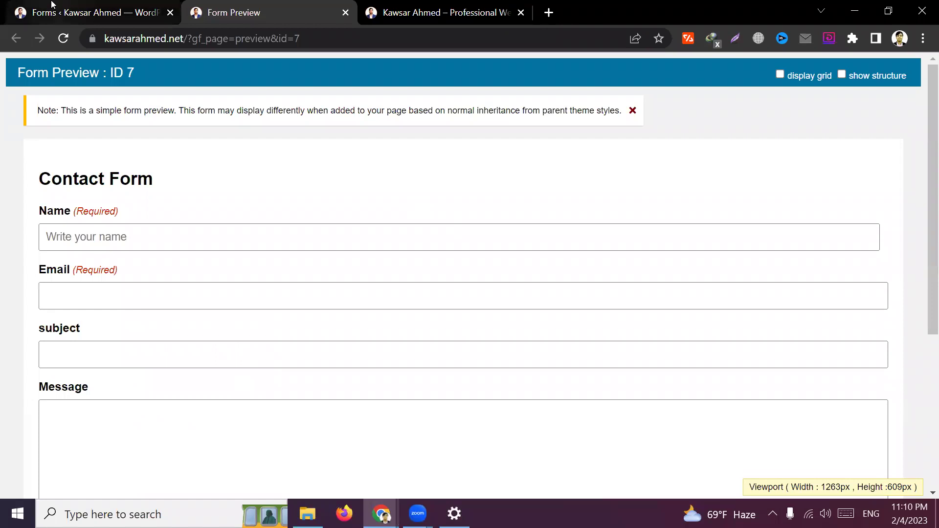
{"action": "left_click", "coordinate": [90, 12]}
Choose Form Settings from the Settings dropdown of the Contact Form editor
{"action": "scroll", "coordinate": [520, 181], "scroll_direction": "up", "scroll_amount": 2}
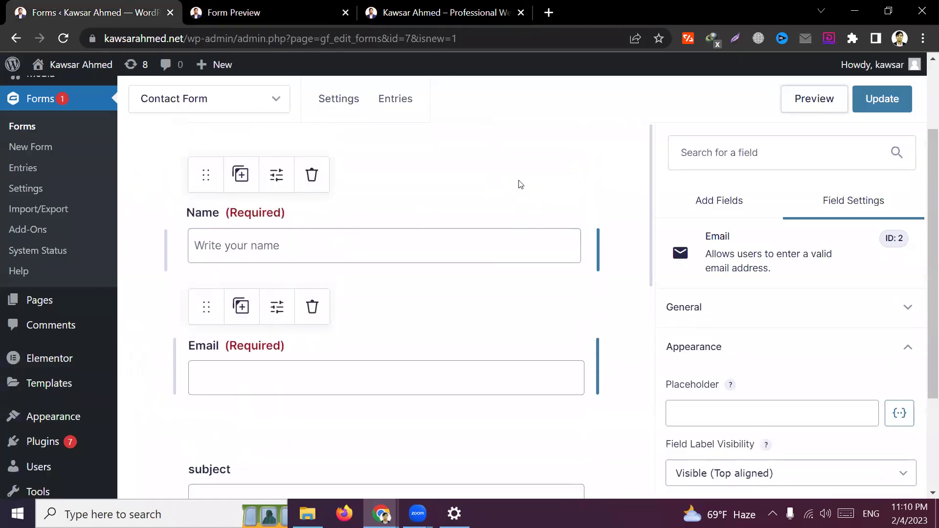
{"action": "mouse_move", "coordinate": [346, 108]}
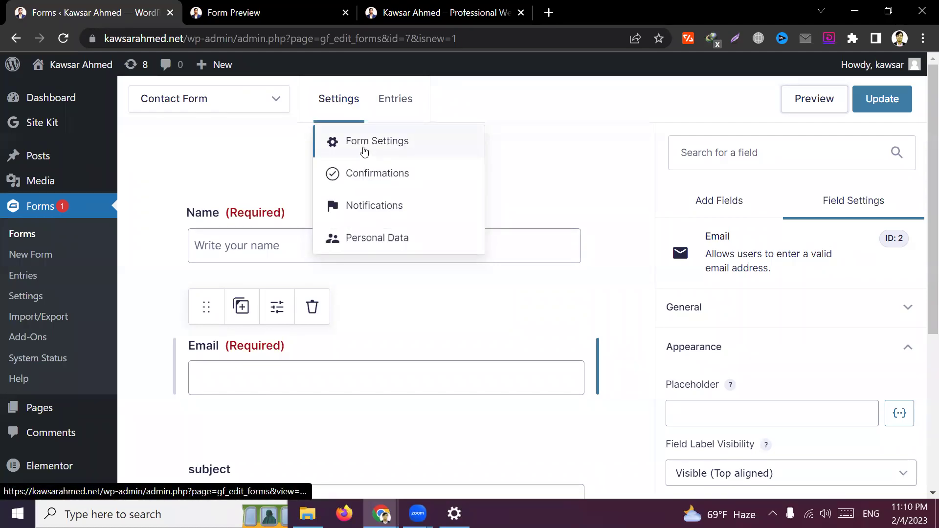
{"action": "left_click", "coordinate": [413, 151]}
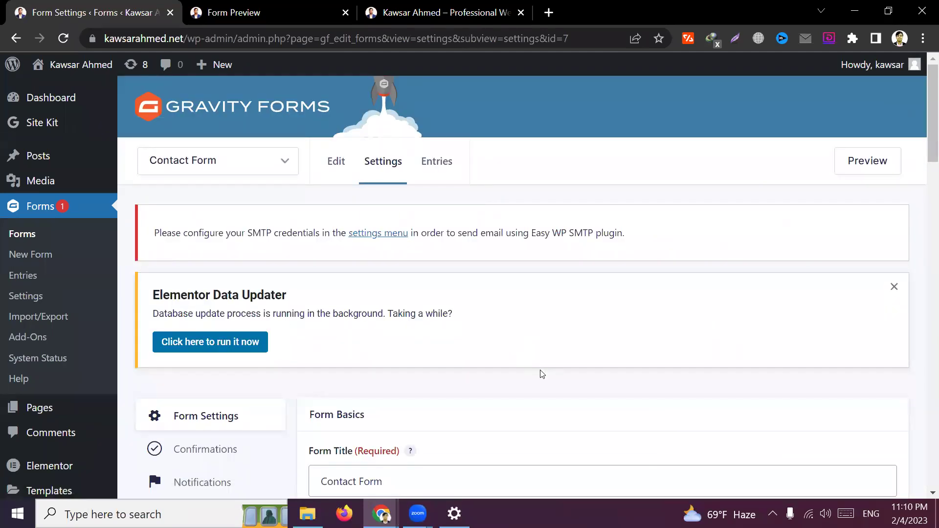
{"action": "scroll", "coordinate": [542, 374], "scroll_direction": "down", "scroll_amount": 3}
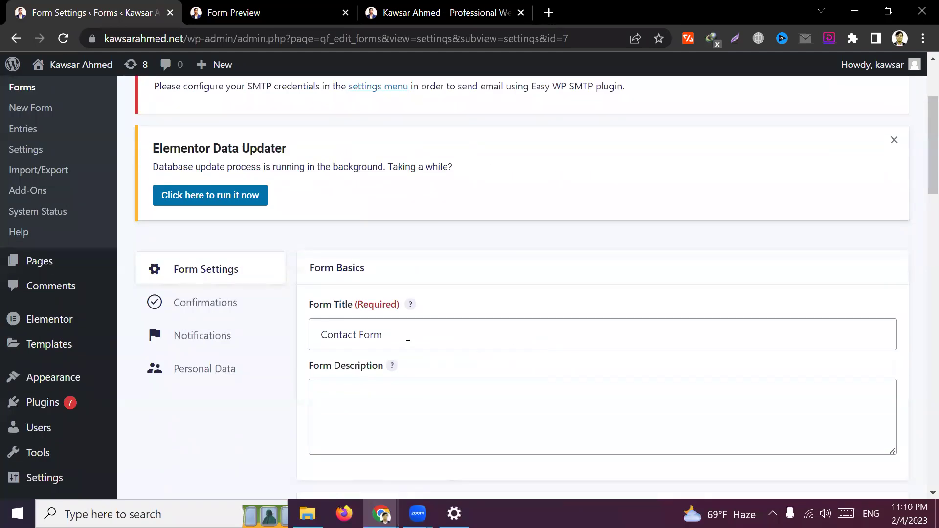
{"action": "triple_click", "coordinate": [406, 338]}
{"action": "left_click_drag", "start_coordinate": [393, 335], "coordinate": [319, 337]}
{"action": "left_click", "coordinate": [310, 370]}
{"action": "scroll", "coordinate": [425, 326], "scroll_direction": "down", "scroll_amount": 2}
{"action": "left_click", "coordinate": [397, 334]}
{"action": "scroll", "coordinate": [399, 338], "scroll_direction": "down", "scroll_amount": 3}
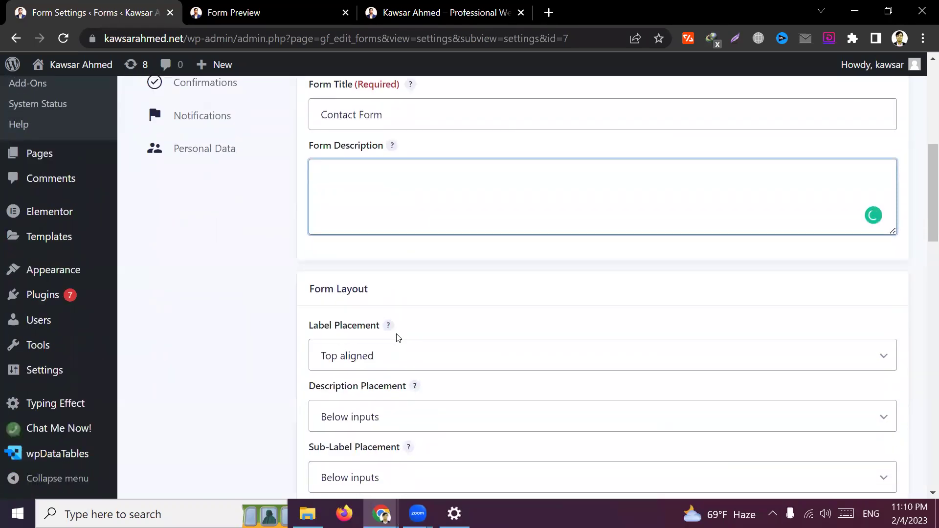
{"action": "scroll", "coordinate": [375, 218], "scroll_direction": "up", "scroll_amount": 2}
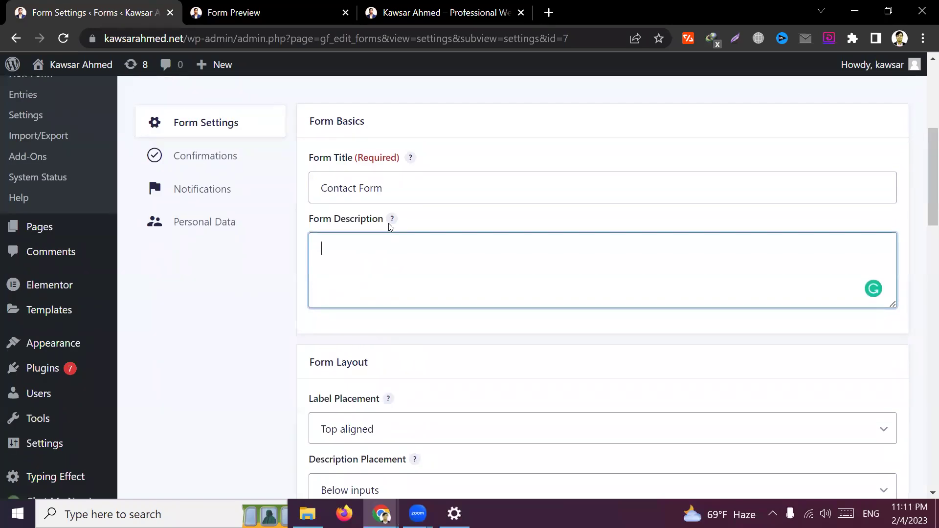
{"action": "left_click", "coordinate": [258, 342]}
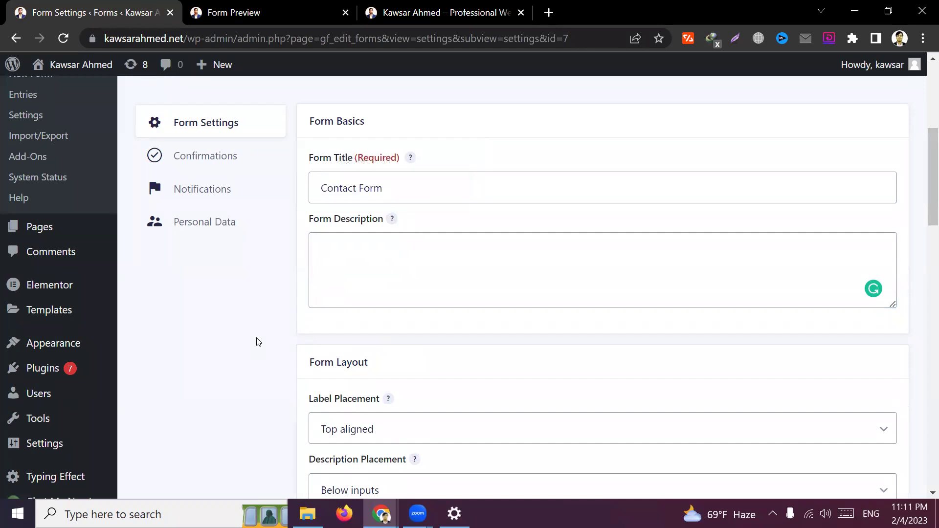
{"action": "scroll", "coordinate": [263, 381], "scroll_direction": "down", "scroll_amount": 2}
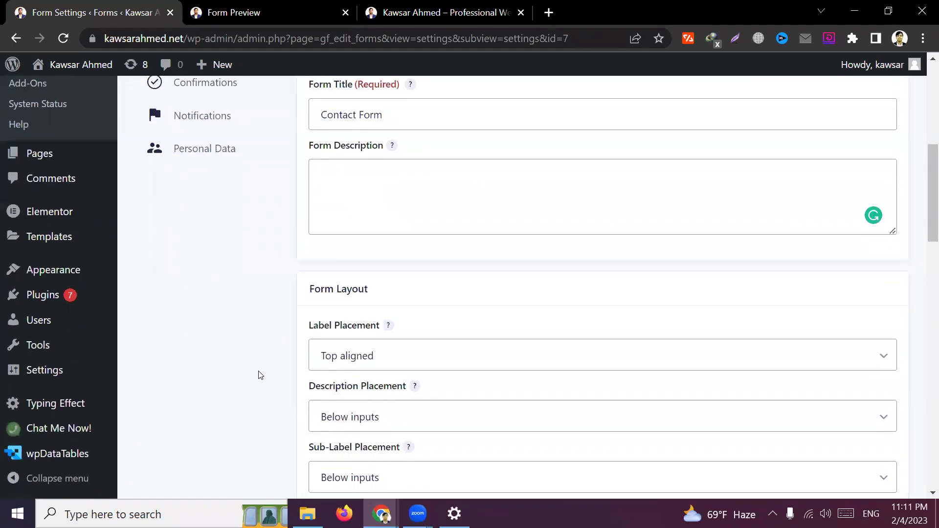
{"action": "scroll", "coordinate": [267, 365], "scroll_direction": "down", "scroll_amount": 3}
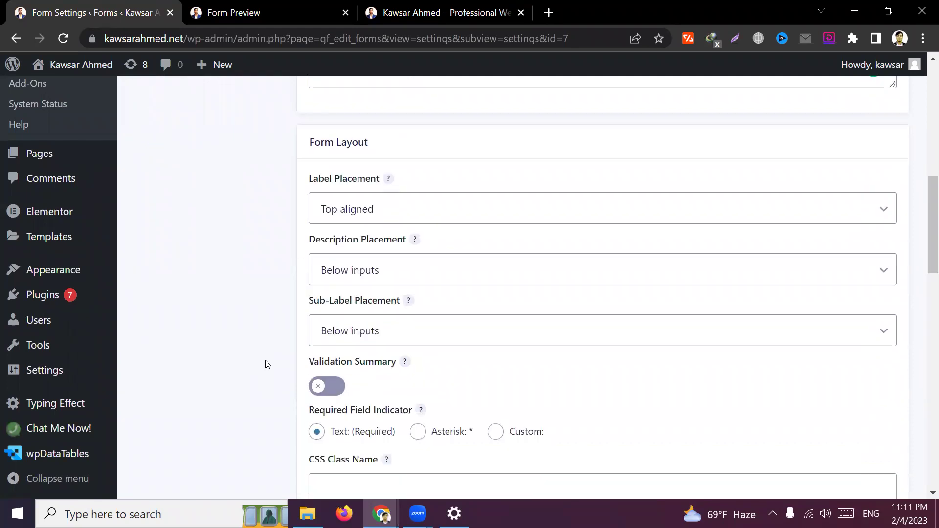
{"action": "scroll", "coordinate": [267, 365], "scroll_direction": "down", "scroll_amount": 3}
{"action": "scroll", "coordinate": [267, 362], "scroll_direction": "up", "scroll_amount": 5}
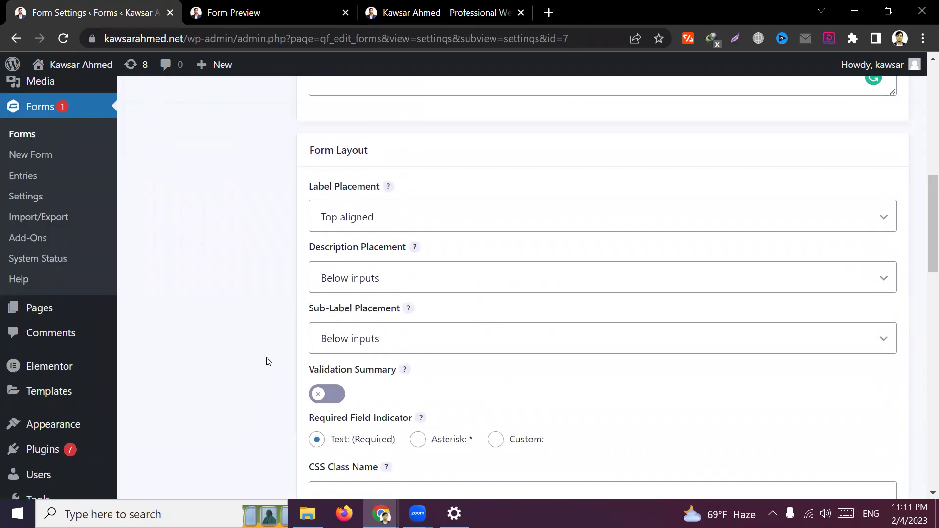
{"action": "left_click", "coordinate": [418, 286]}
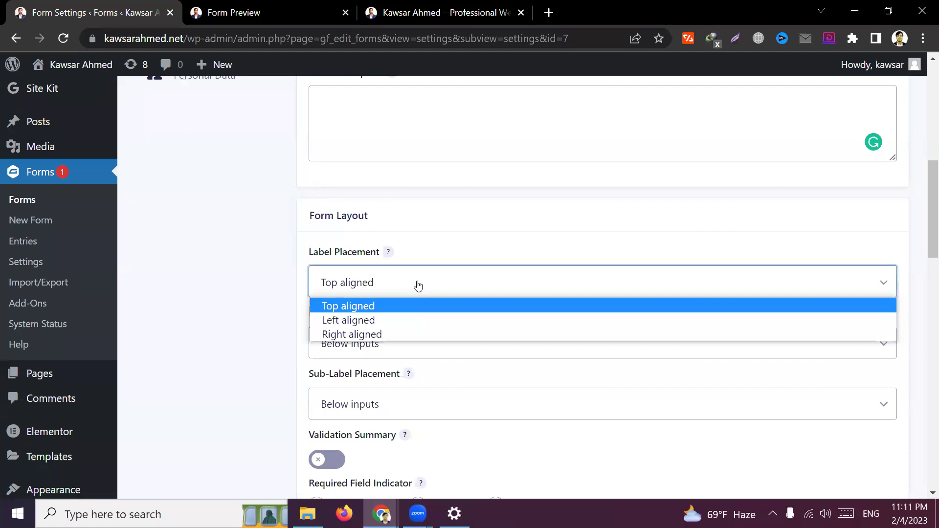
{"action": "left_click", "coordinate": [418, 285]}
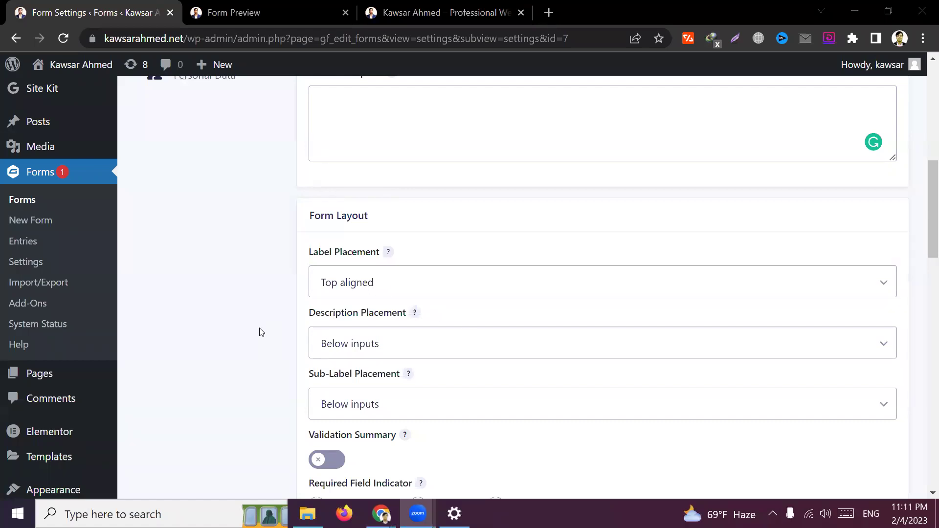
{"action": "left_click", "coordinate": [300, 335]}
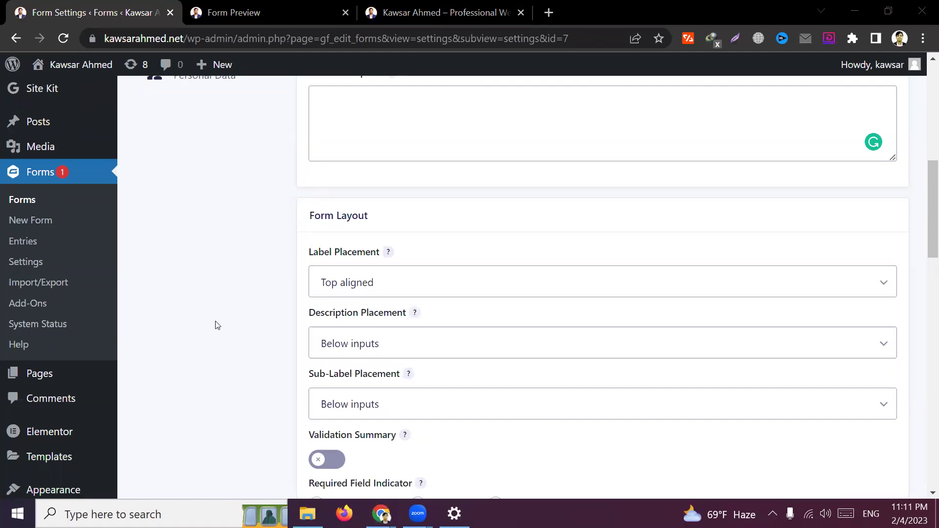
{"action": "left_click", "coordinate": [352, 261]}
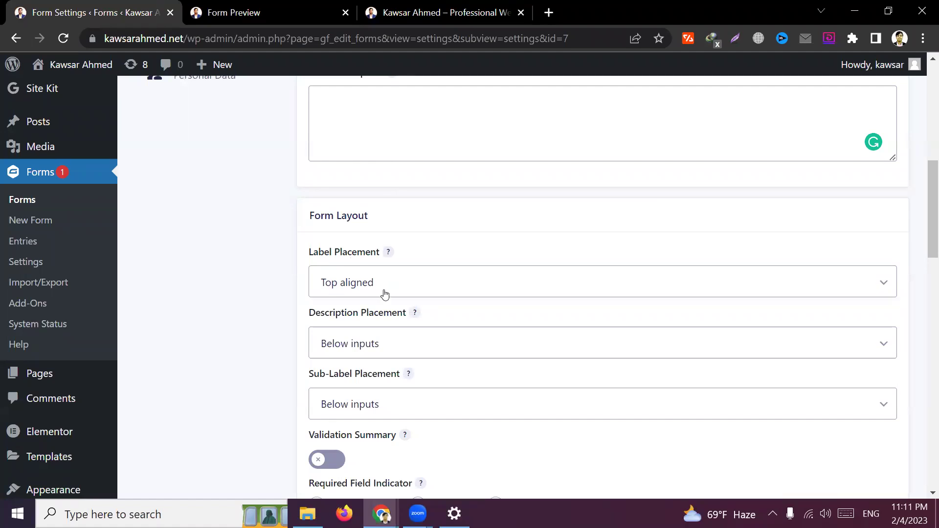
{"action": "left_click", "coordinate": [224, 10]}
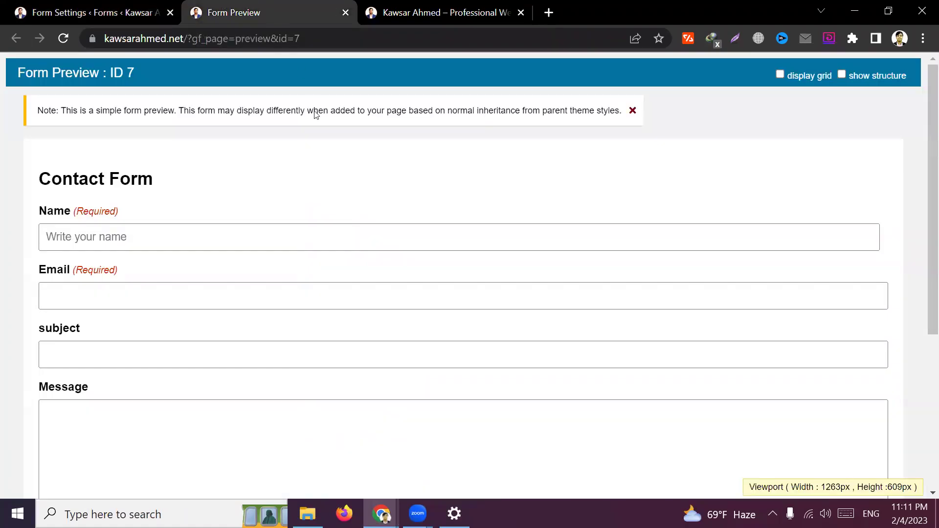
{"action": "left_click_drag", "start_coordinate": [50, 211], "coordinate": [126, 210]}
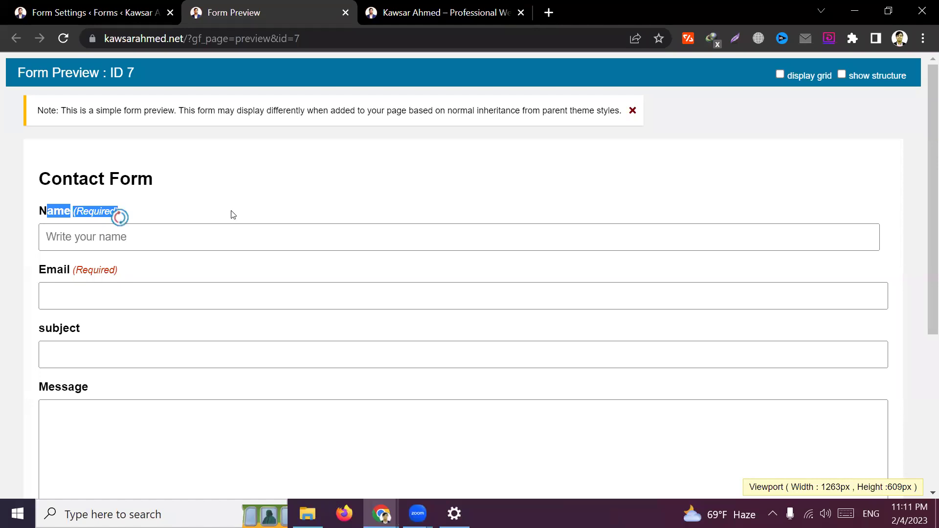
{"action": "left_click", "coordinate": [120, 214]}
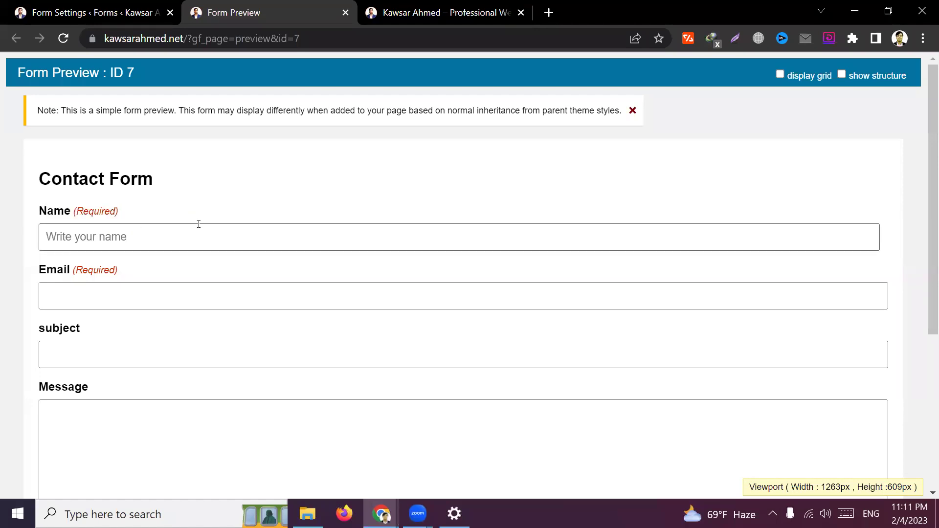
{"action": "left_click_drag", "start_coordinate": [40, 210], "coordinate": [113, 220]}
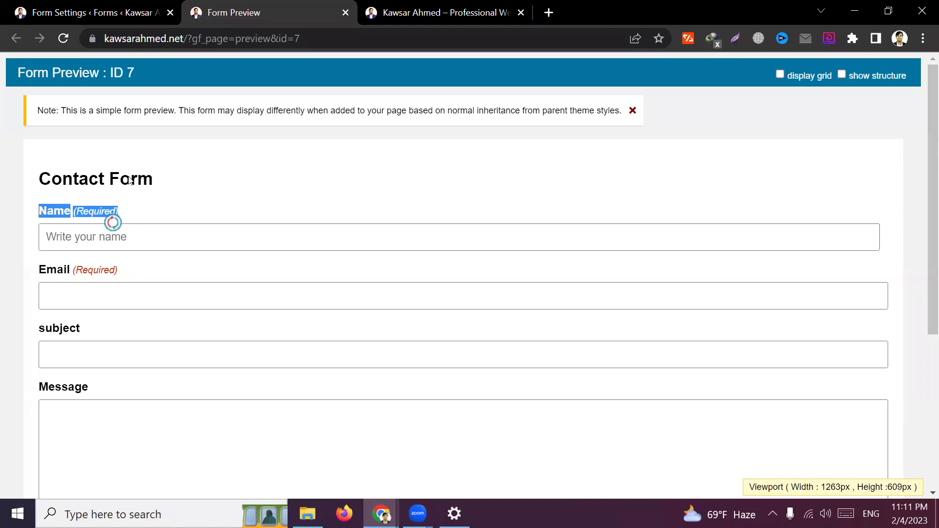
{"action": "left_click", "coordinate": [93, 12]}
{"action": "left_click", "coordinate": [364, 290]}
{"action": "left_click", "coordinate": [253, 319]}
{"action": "left_click", "coordinate": [275, 316]}
{"action": "scroll", "coordinate": [342, 326], "scroll_direction": "down", "scroll_amount": 1}
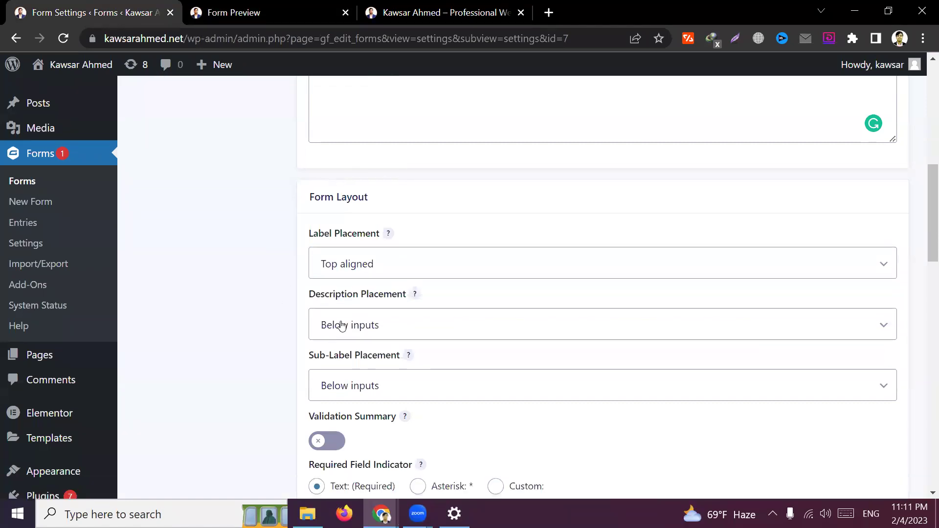
{"action": "scroll", "coordinate": [341, 326], "scroll_direction": "down", "scroll_amount": 1}
{"action": "left_click", "coordinate": [394, 272]}
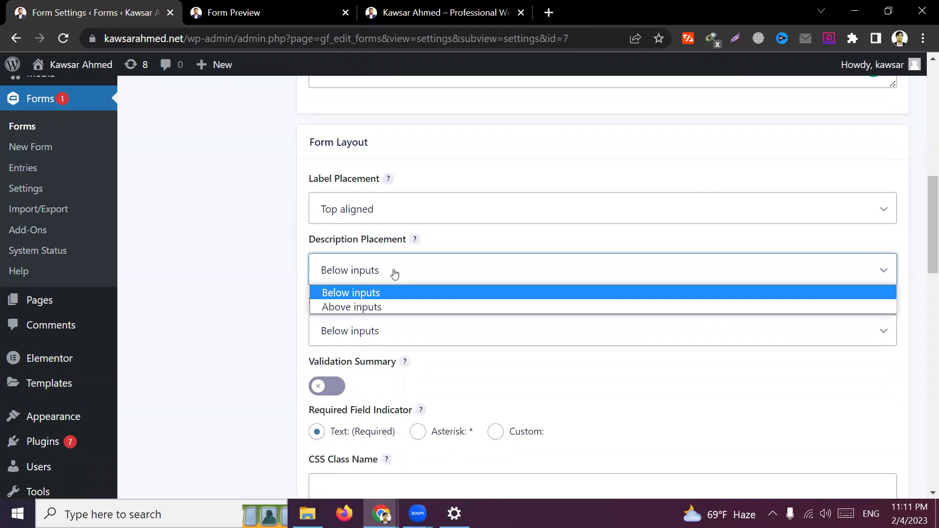
{"action": "left_click", "coordinate": [266, 8]}
{"action": "left_click", "coordinate": [137, 226]}
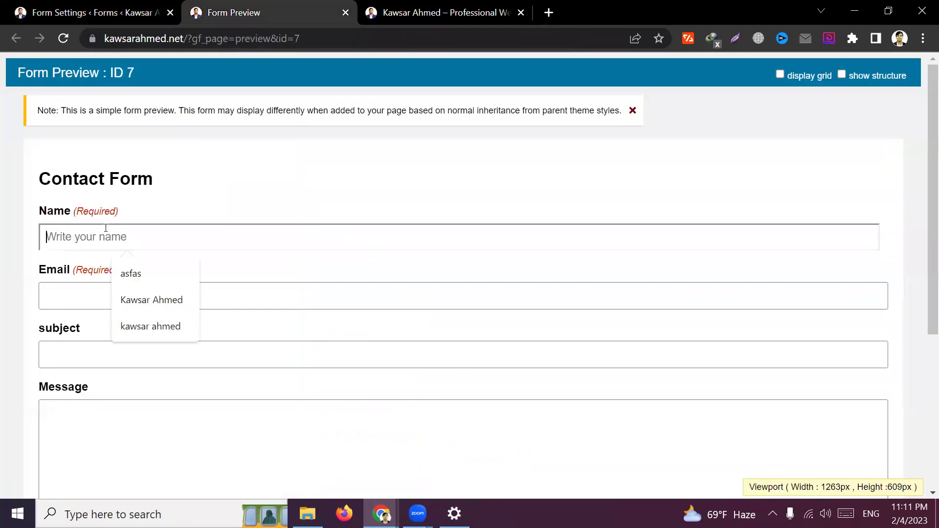
{"action": "left_click", "coordinate": [182, 213]}
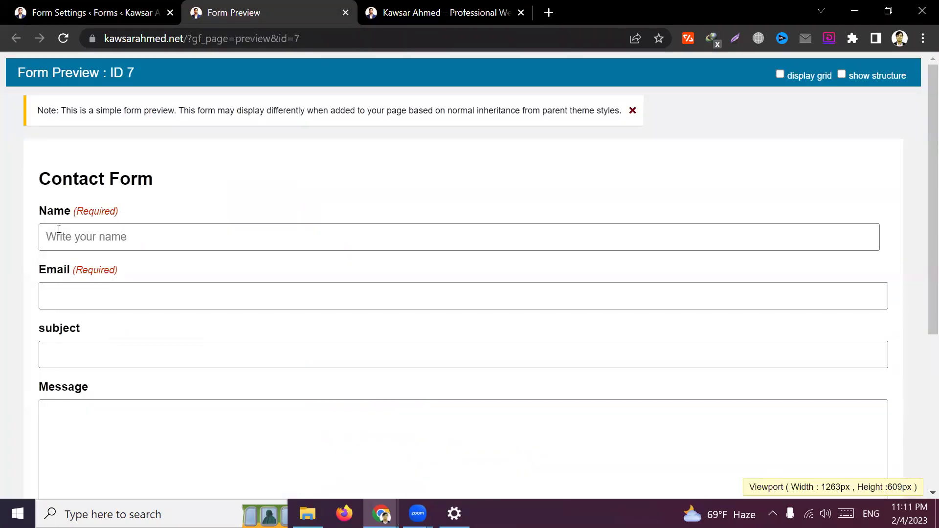
{"action": "left_click", "coordinate": [123, 7]}
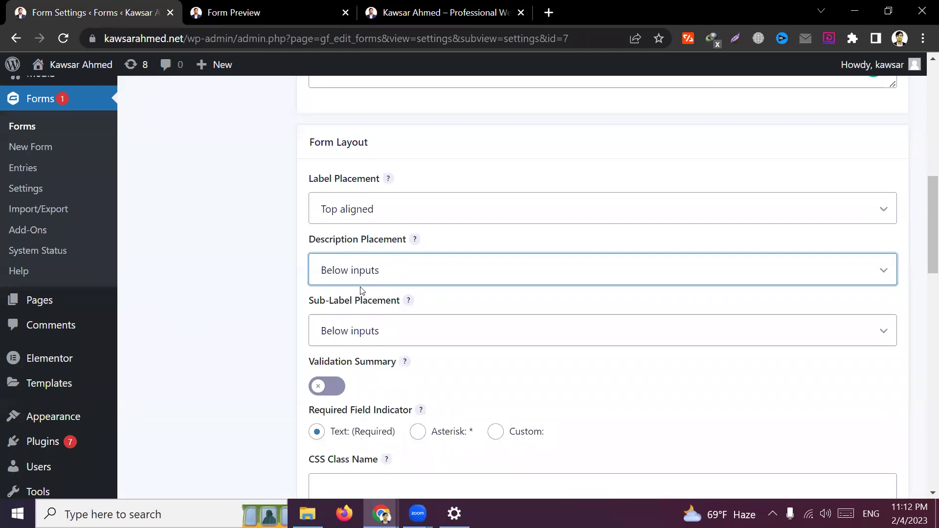
{"action": "left_click", "coordinate": [253, 311]}
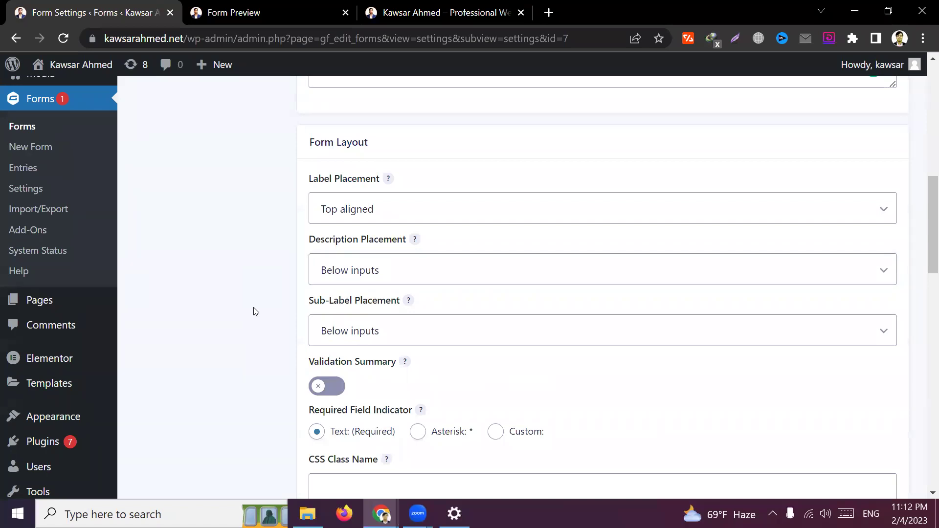
{"action": "scroll", "coordinate": [356, 328], "scroll_direction": "down", "scroll_amount": 2}
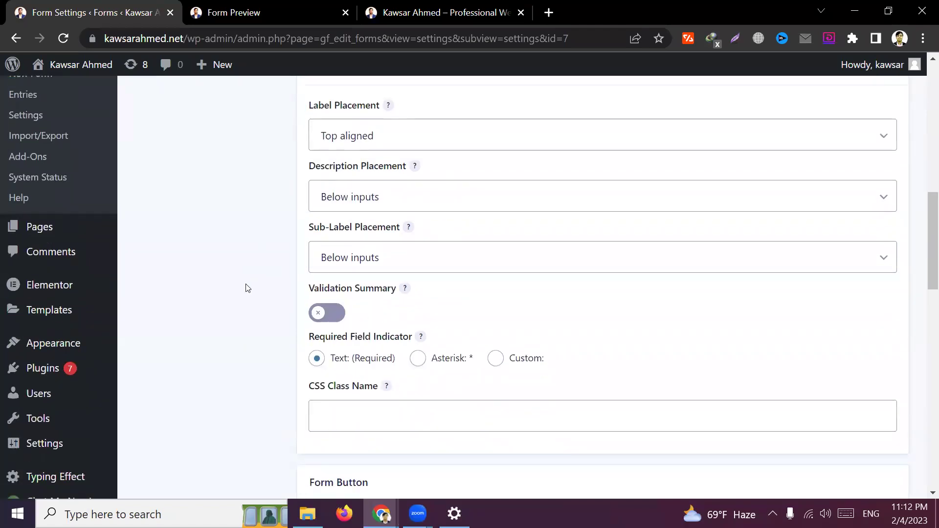
Try the Asterisk option for the Required Field Indicator
{"action": "scroll", "coordinate": [247, 288], "scroll_direction": "down", "scroll_amount": 1}
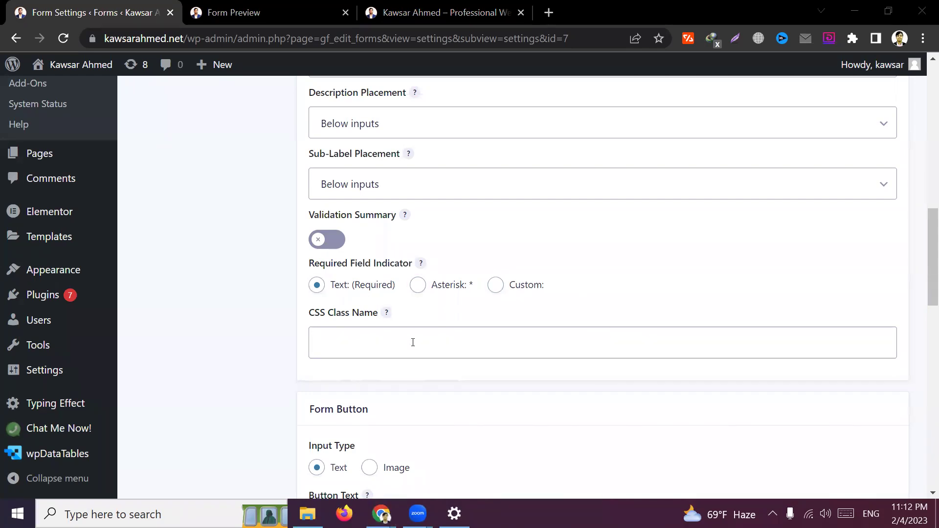
{"action": "left_click", "coordinate": [245, 330]}
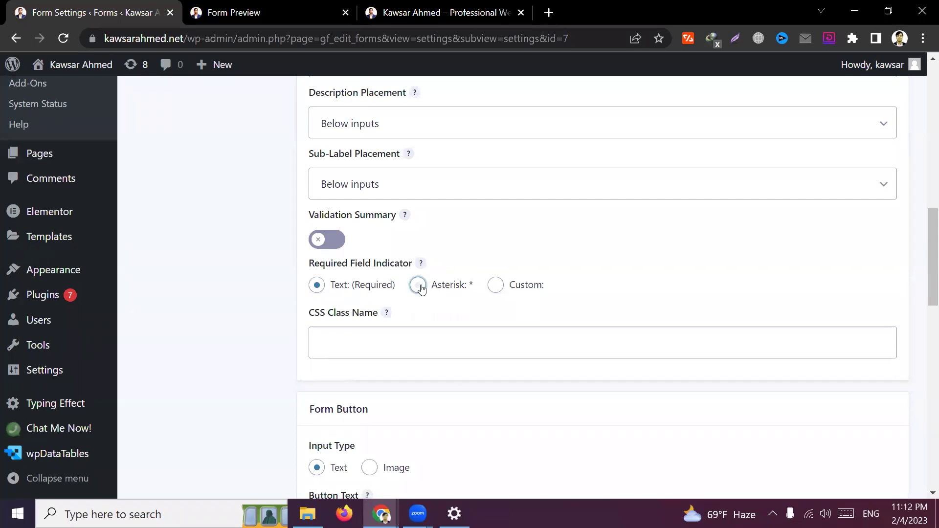
{"action": "left_click", "coordinate": [419, 287]}
{"action": "double_click", "coordinate": [470, 286]}
{"action": "scroll", "coordinate": [490, 327], "scroll_direction": "down", "scroll_amount": 2}
{"action": "scroll", "coordinate": [491, 327], "scroll_direction": "up", "scroll_amount": 1}
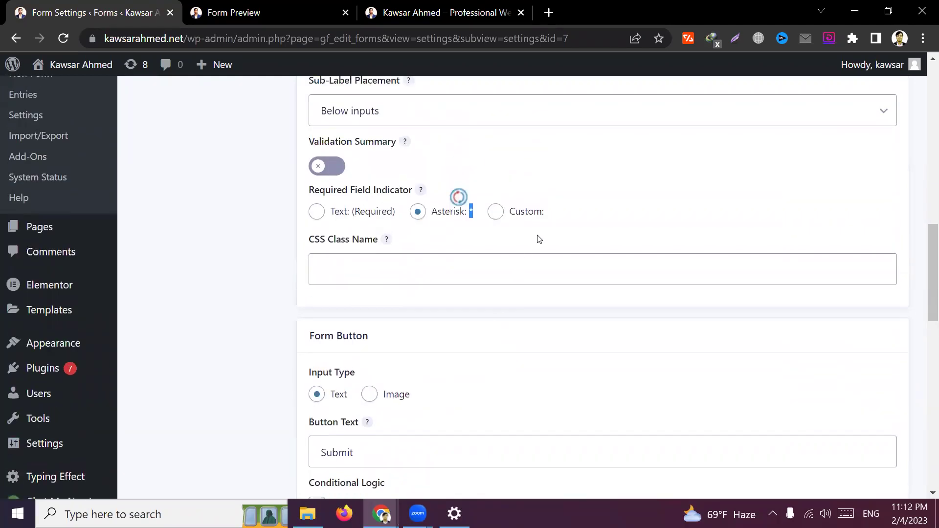
{"action": "left_click", "coordinate": [240, 292]}
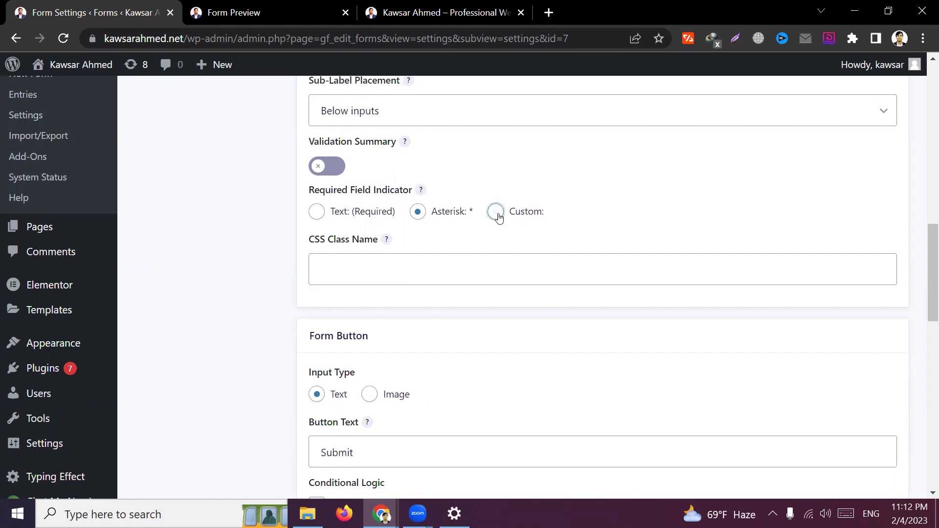
Switch the Required Field Indicator to Custom and confirm its text is '(Required)'
{"action": "left_click", "coordinate": [495, 213]}
{"action": "left_click", "coordinate": [394, 270]}
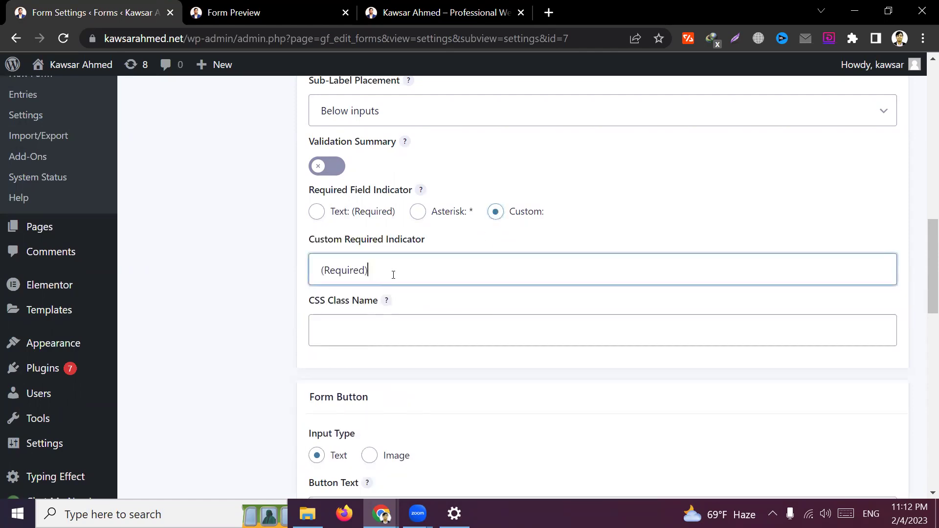
{"action": "scroll", "coordinate": [393, 275], "scroll_direction": "down", "scroll_amount": 1}
{"action": "left_click_drag", "start_coordinate": [417, 199], "coordinate": [292, 203]}
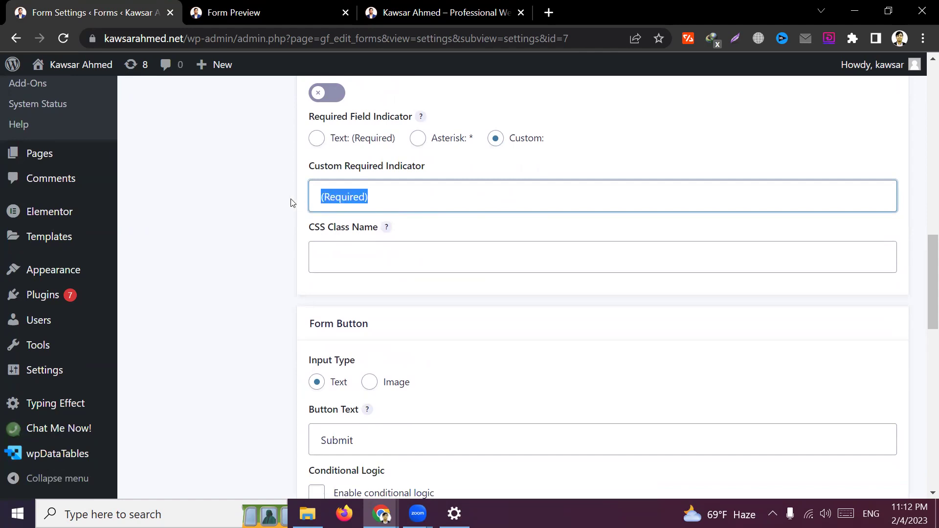
{"action": "left_click", "coordinate": [284, 269]}
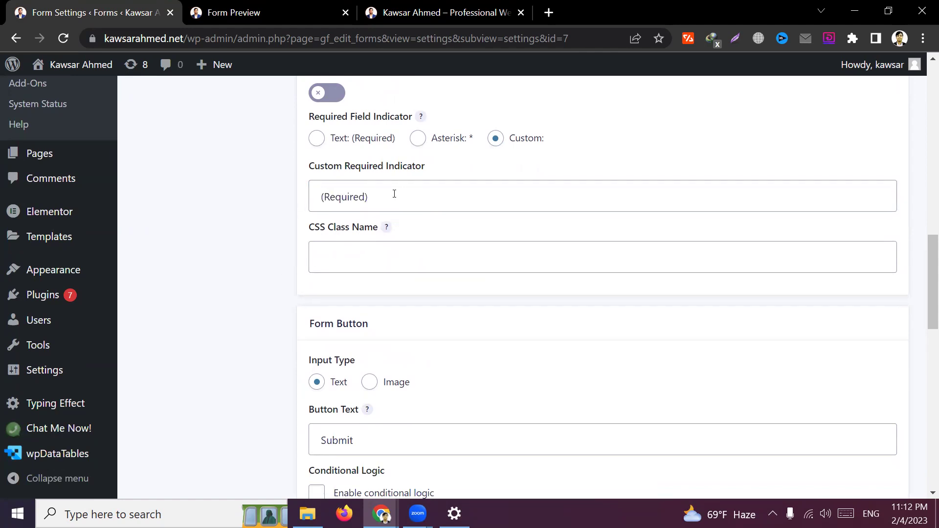
{"action": "left_click_drag", "start_coordinate": [394, 194], "coordinate": [297, 193]}
{"action": "double_click", "coordinate": [419, 197]}
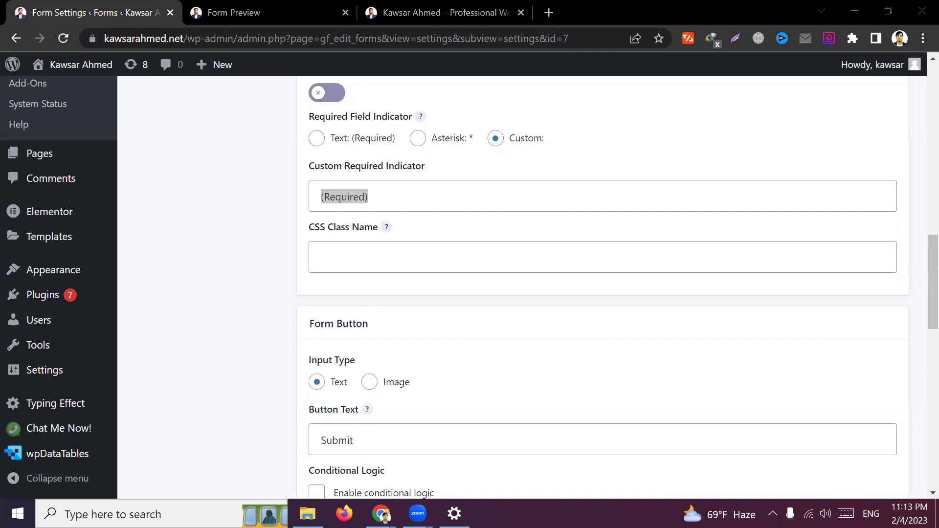
{"action": "left_click", "coordinate": [260, 331]}
Check the form preview, then return to the Form Settings page
{"action": "scroll", "coordinate": [261, 332], "scroll_direction": "down", "scroll_amount": 3}
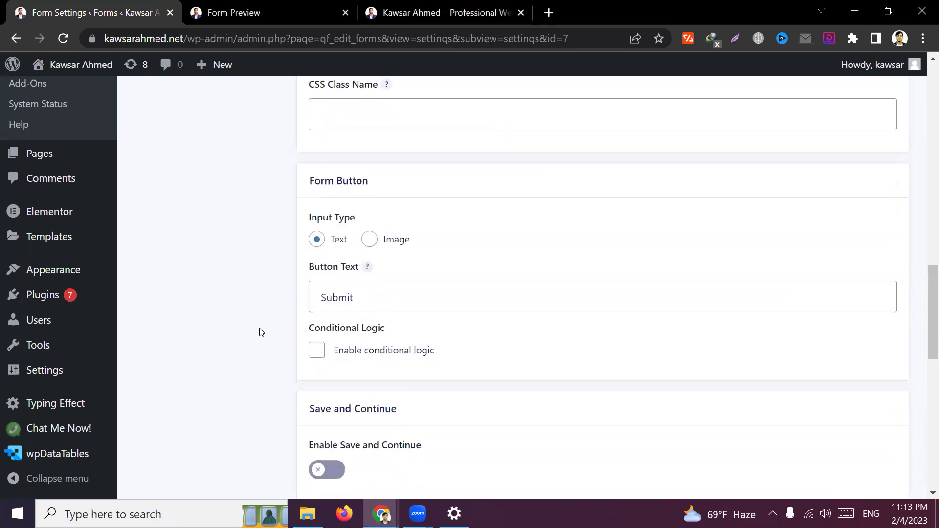
{"action": "left_click", "coordinate": [243, 10]}
{"action": "scroll", "coordinate": [158, 375], "scroll_direction": "down", "scroll_amount": 3}
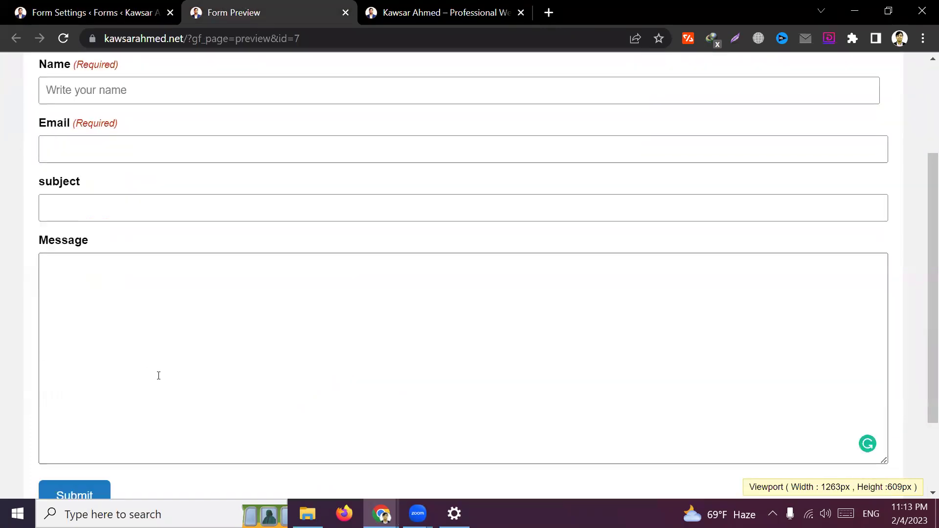
{"action": "scroll", "coordinate": [194, 370], "scroll_direction": "down", "scroll_amount": 2}
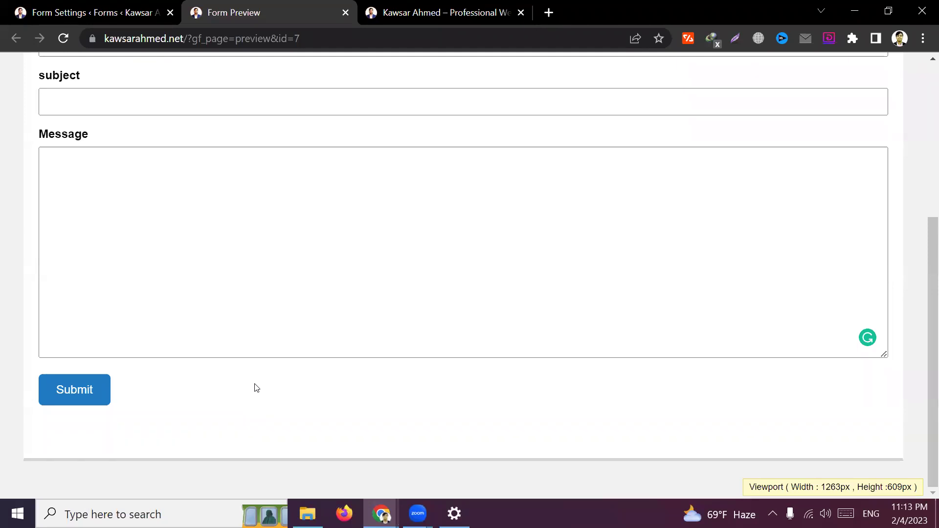
{"action": "left_click", "coordinate": [88, 13]}
Replace 'Submit' with 'Send Message' in the Button Text field
{"action": "scroll", "coordinate": [479, 349], "scroll_direction": "down", "scroll_amount": 3}
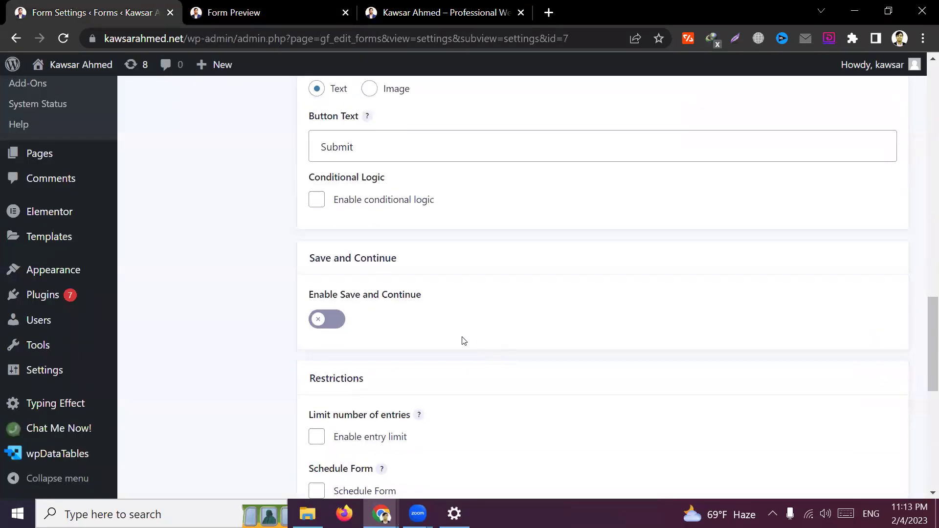
{"action": "scroll", "coordinate": [274, 313], "scroll_direction": "down", "scroll_amount": 2}
{"action": "scroll", "coordinate": [269, 307], "scroll_direction": "up", "scroll_amount": 3}
{"action": "left_click_drag", "start_coordinate": [396, 217], "coordinate": [302, 220]}
{"action": "key", "text": "BackSpace"}
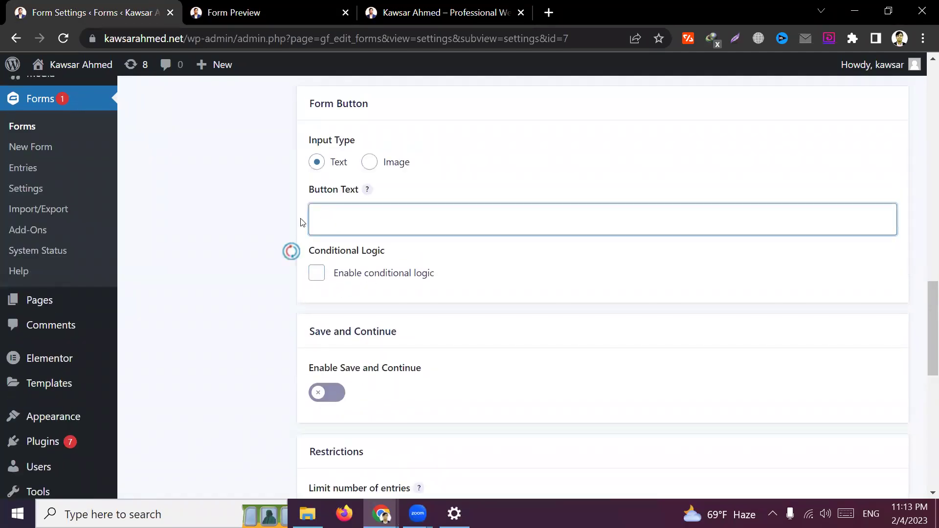
{"action": "type", "text": "Send M"}
{"action": "key", "text": "BackSpace"}
{"action": "type", "text": "M"}
{"action": "left_click", "coordinate": [422, 258]}
{"action": "left_click", "coordinate": [248, 254]}
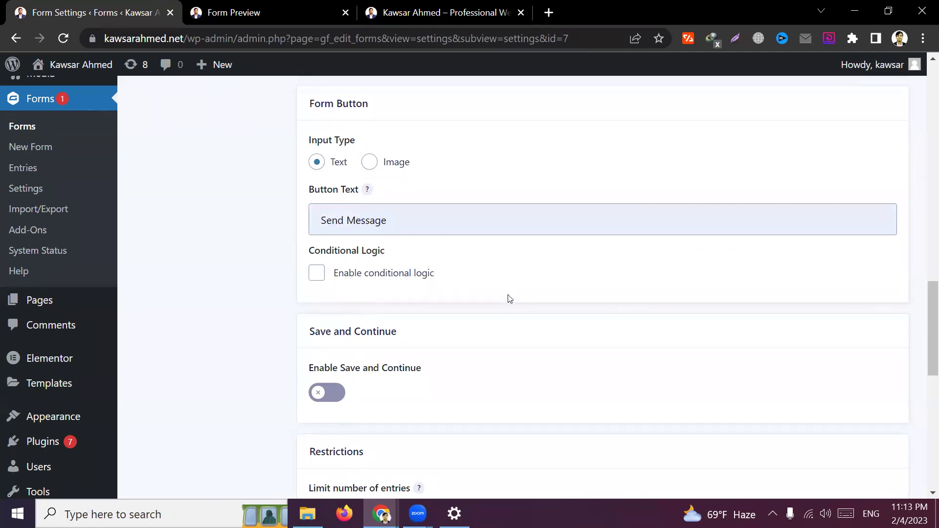
{"action": "scroll", "coordinate": [500, 295], "scroll_direction": "down", "scroll_amount": 1}
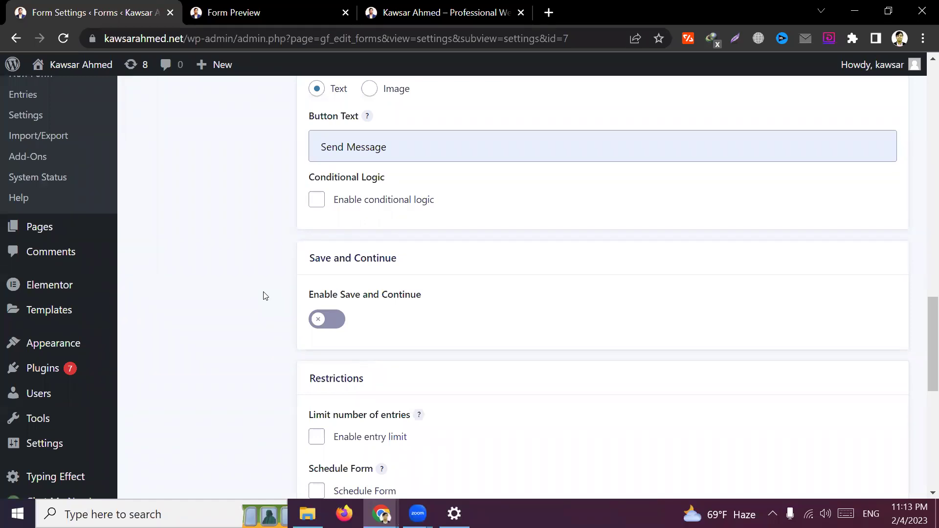
{"action": "scroll", "coordinate": [277, 318], "scroll_direction": "down", "scroll_amount": 1}
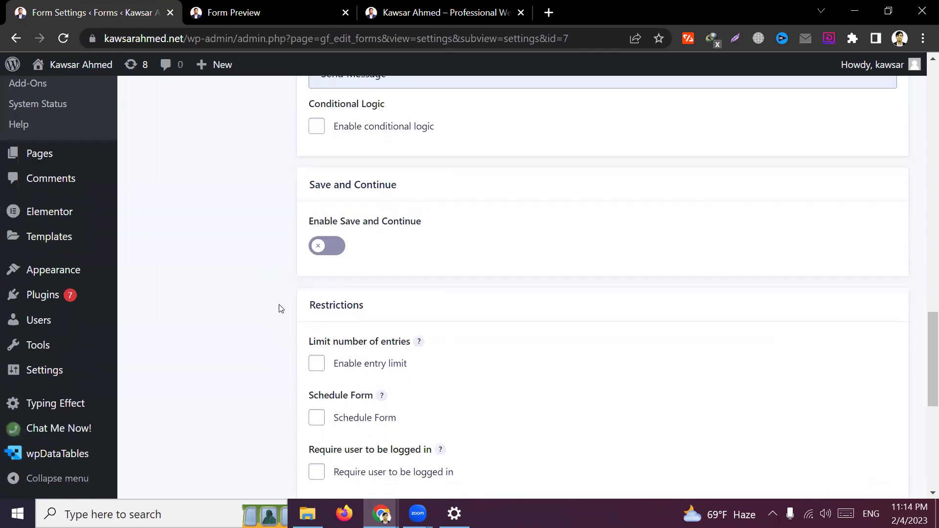
{"action": "scroll", "coordinate": [280, 310], "scroll_direction": "down", "scroll_amount": 1}
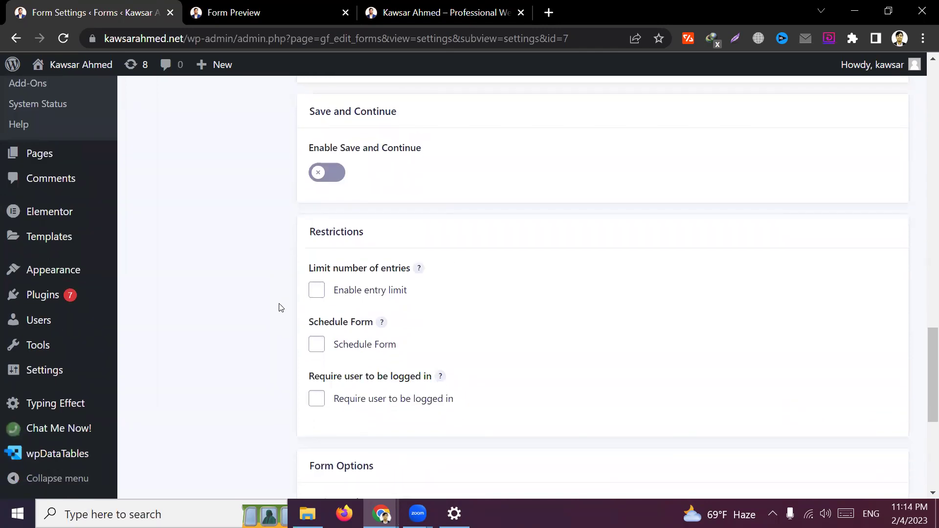
{"action": "scroll", "coordinate": [279, 306], "scroll_direction": "up", "scroll_amount": 2}
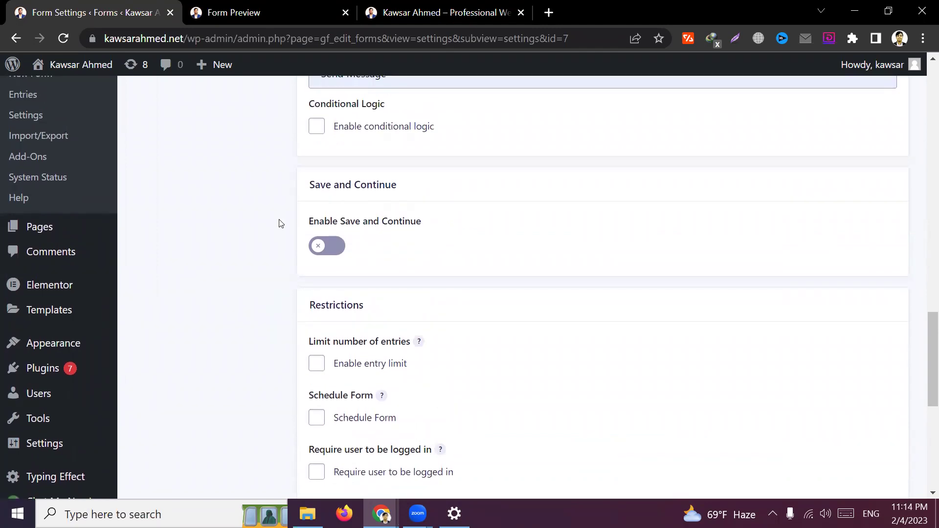
{"action": "scroll", "coordinate": [280, 222], "scroll_direction": "down", "scroll_amount": 2}
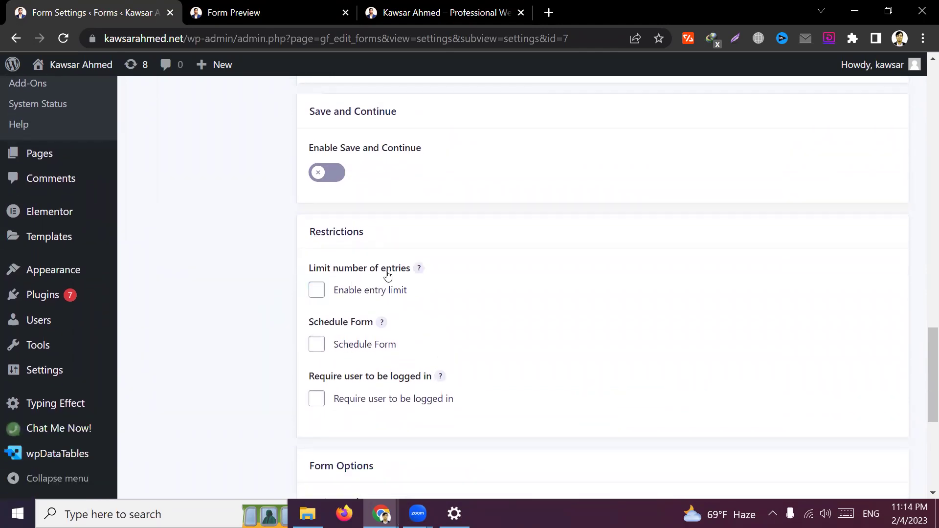
{"action": "left_click", "coordinate": [262, 10]}
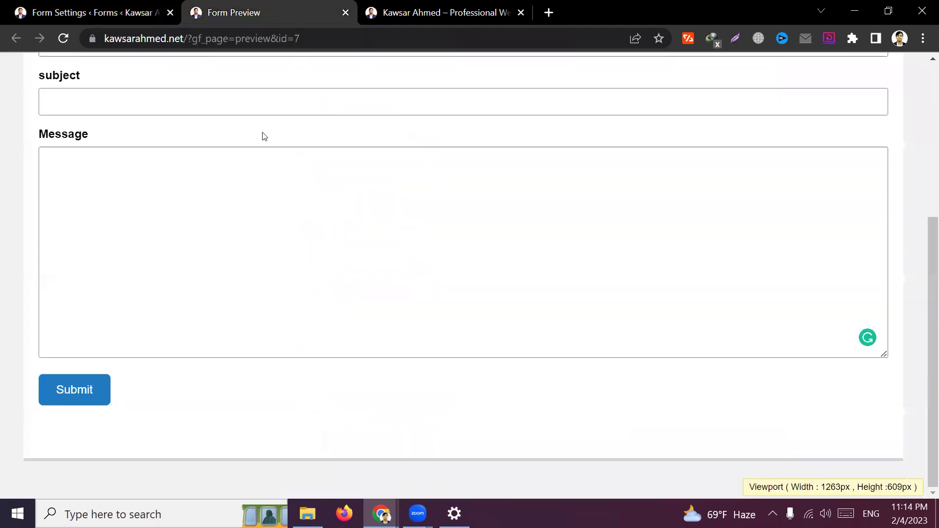
{"action": "scroll", "coordinate": [228, 198], "scroll_direction": "up", "scroll_amount": 5}
{"action": "left_click", "coordinate": [199, 237]}
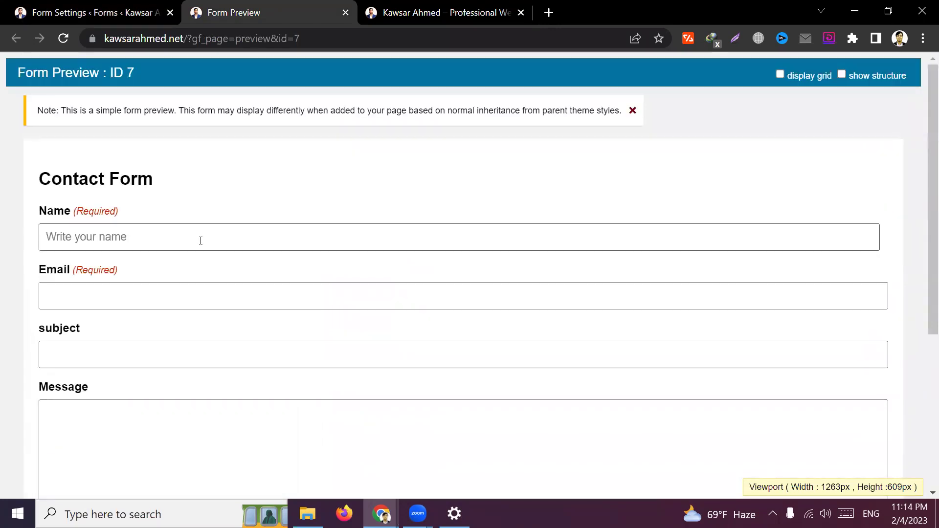
{"action": "left_click", "coordinate": [331, 196]}
{"action": "scroll", "coordinate": [394, 388], "scroll_direction": "down", "scroll_amount": 3}
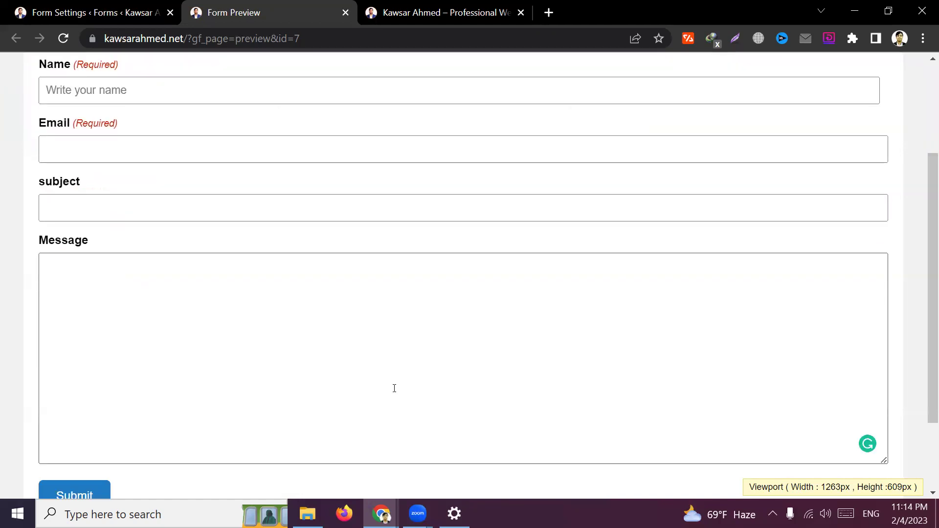
{"action": "scroll", "coordinate": [394, 388], "scroll_direction": "up", "scroll_amount": 3}
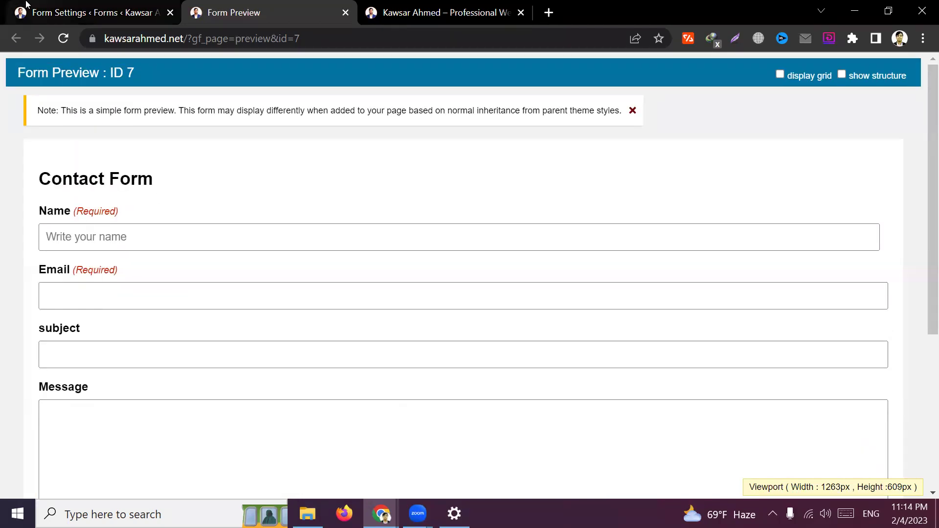
{"action": "left_click", "coordinate": [27, 5]}
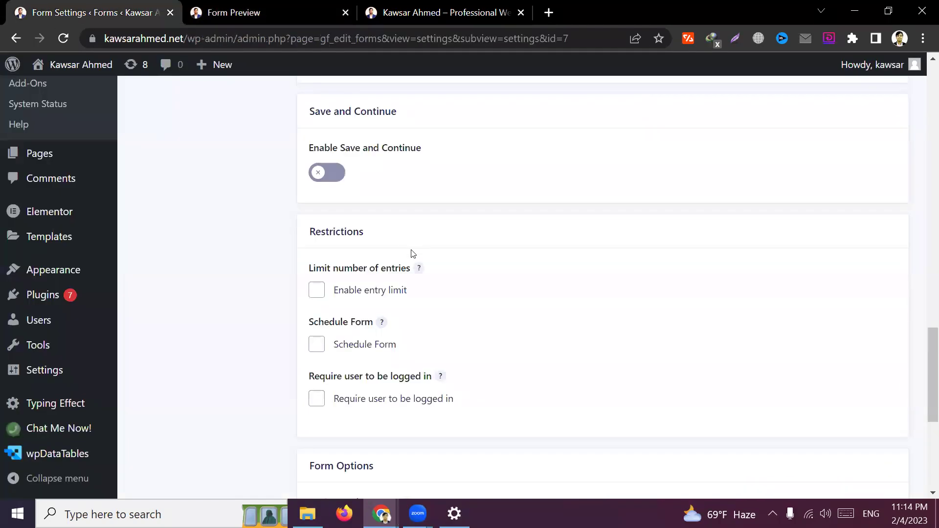
{"action": "left_click", "coordinate": [323, 291]}
{"action": "left_click", "coordinate": [391, 342]}
{"action": "left_click", "coordinate": [563, 349]}
{"action": "left_click", "coordinate": [562, 348]}
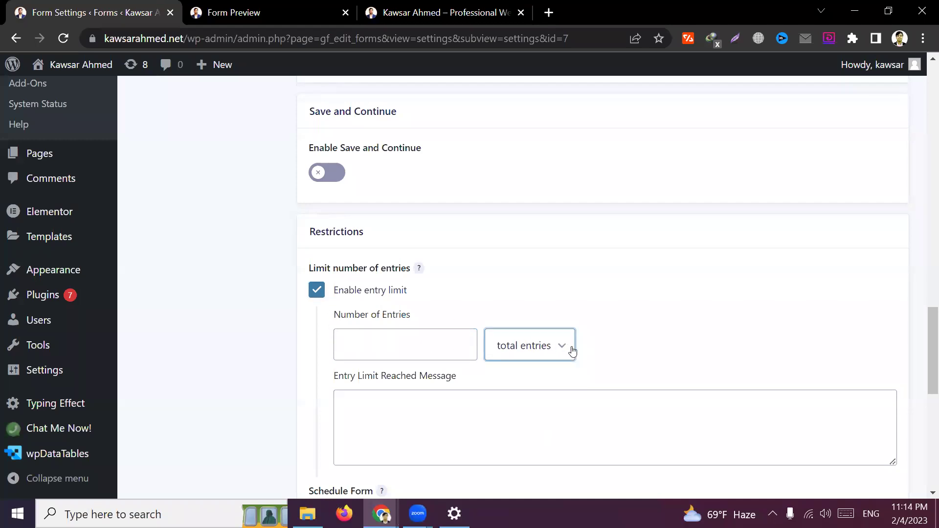
{"action": "left_click", "coordinate": [572, 351]}
{"action": "left_click", "coordinate": [246, 355]}
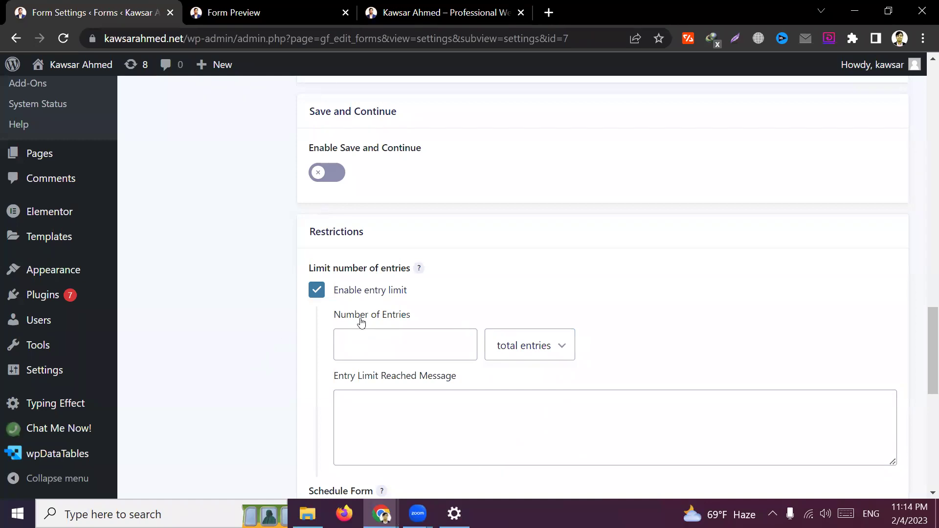
{"action": "left_click", "coordinate": [318, 297]}
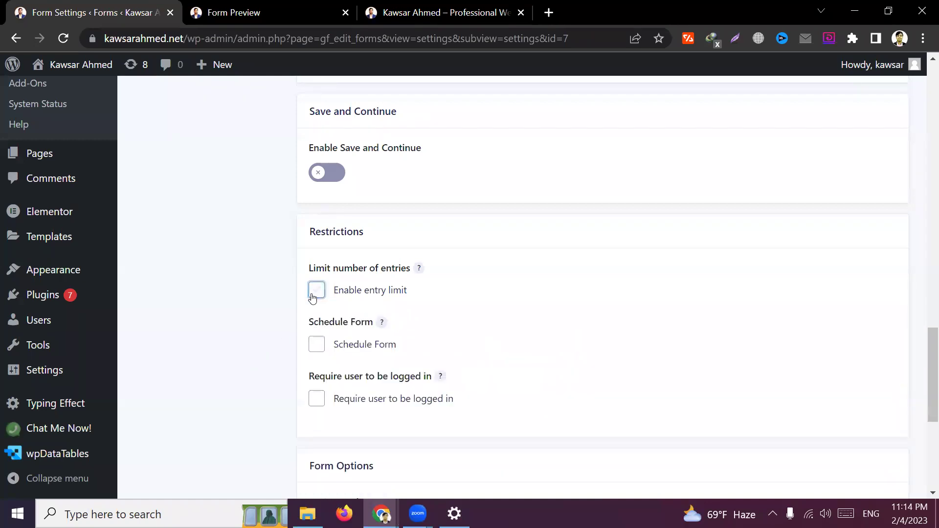
{"action": "scroll", "coordinate": [244, 330], "scroll_direction": "down", "scroll_amount": 1}
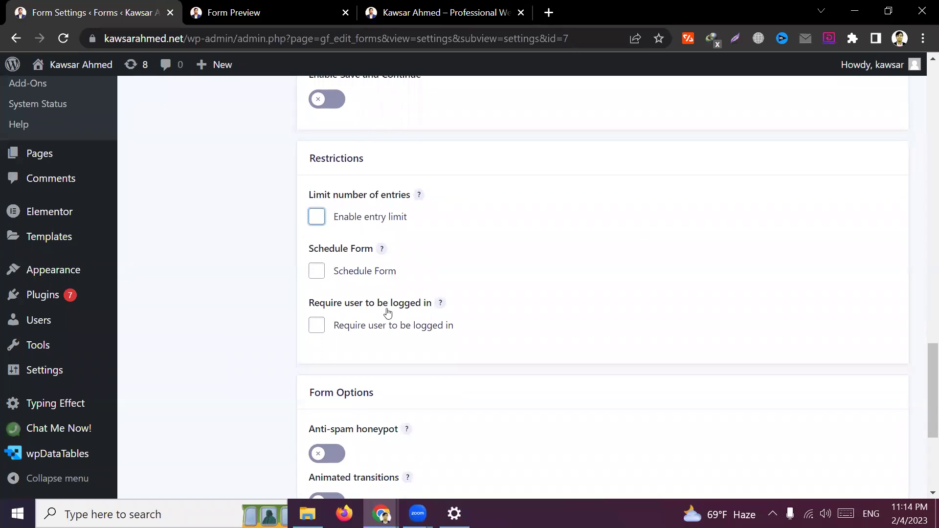
{"action": "left_click", "coordinate": [260, 343]}
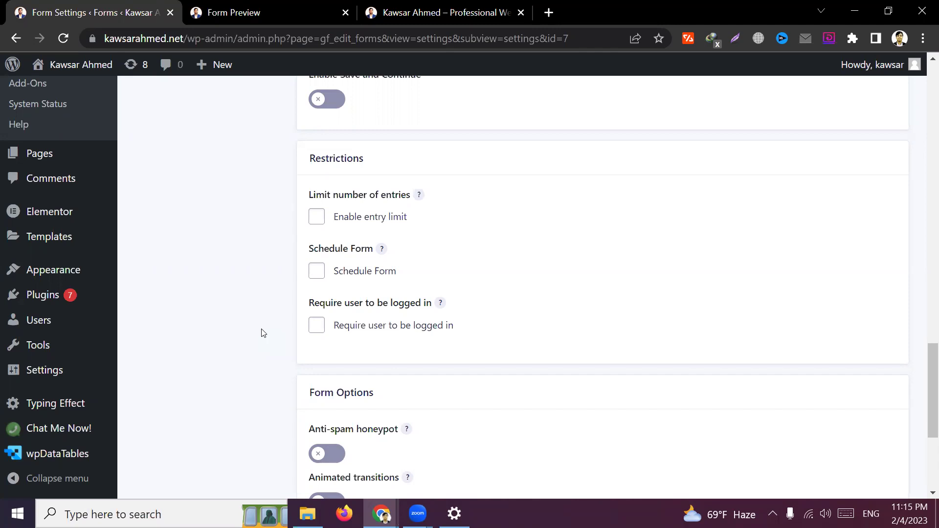
Try form scheduling with a start date, then turn scheduling back off
{"action": "left_click", "coordinate": [317, 272]}
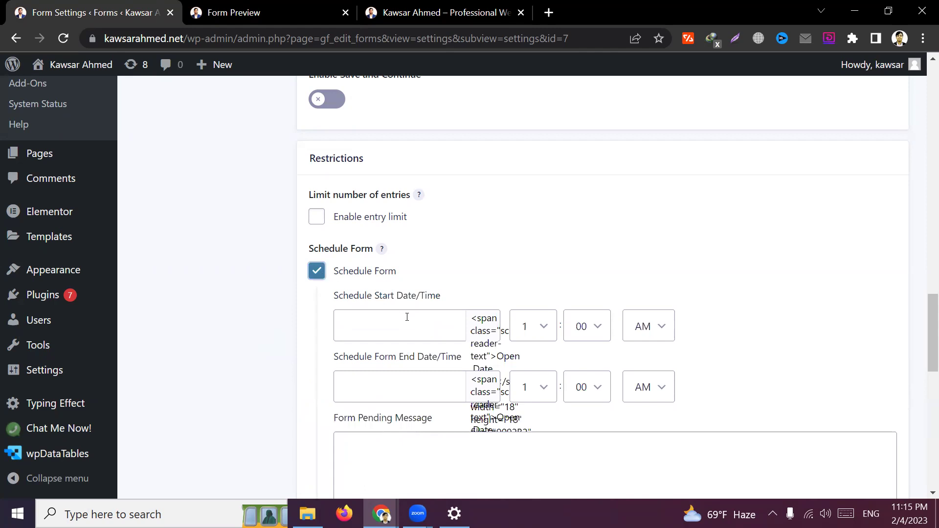
{"action": "left_click", "coordinate": [425, 331]}
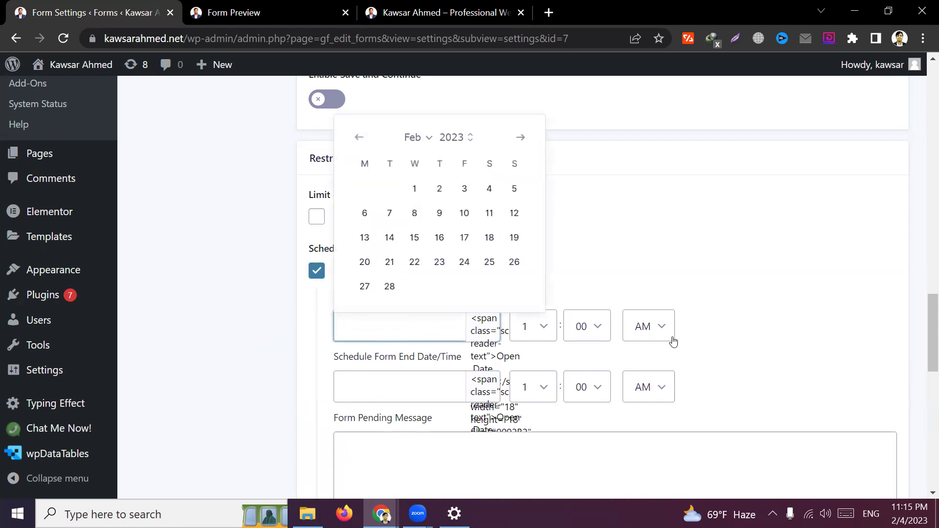
{"action": "left_click", "coordinate": [316, 271]}
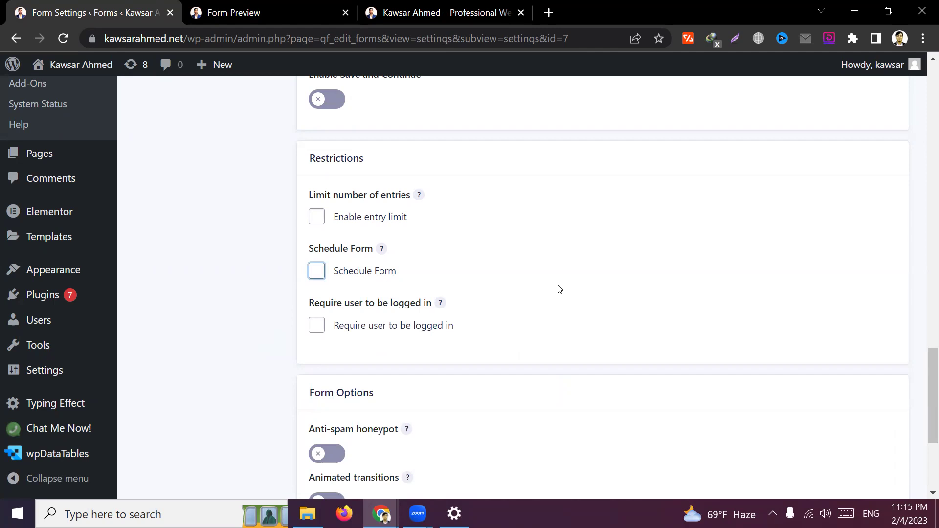
{"action": "left_click", "coordinate": [270, 332]}
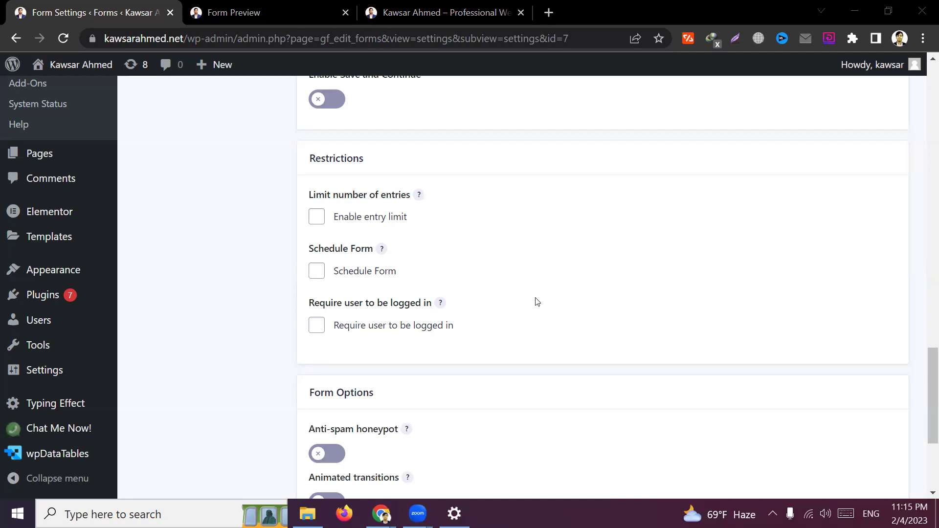
{"action": "scroll", "coordinate": [530, 314], "scroll_direction": "down", "scroll_amount": 1}
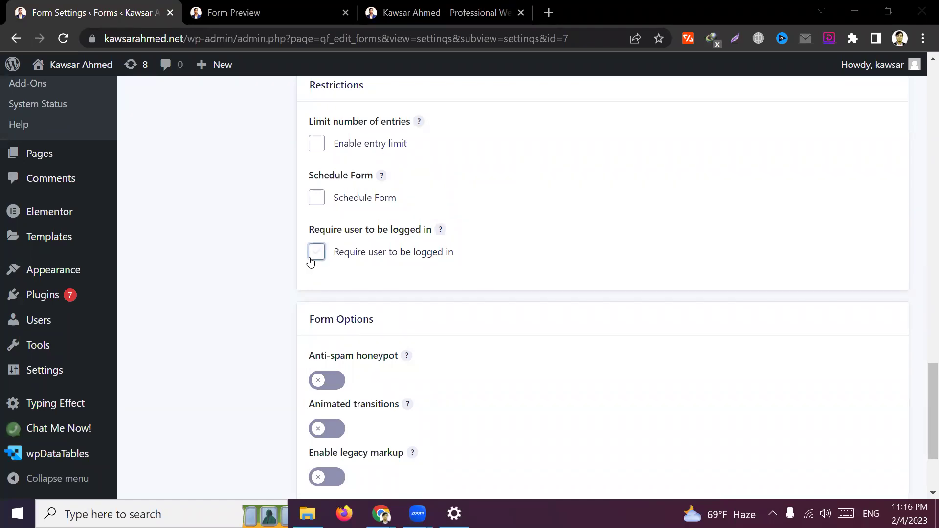
{"action": "scroll", "coordinate": [273, 313], "scroll_direction": "down", "scroll_amount": 2}
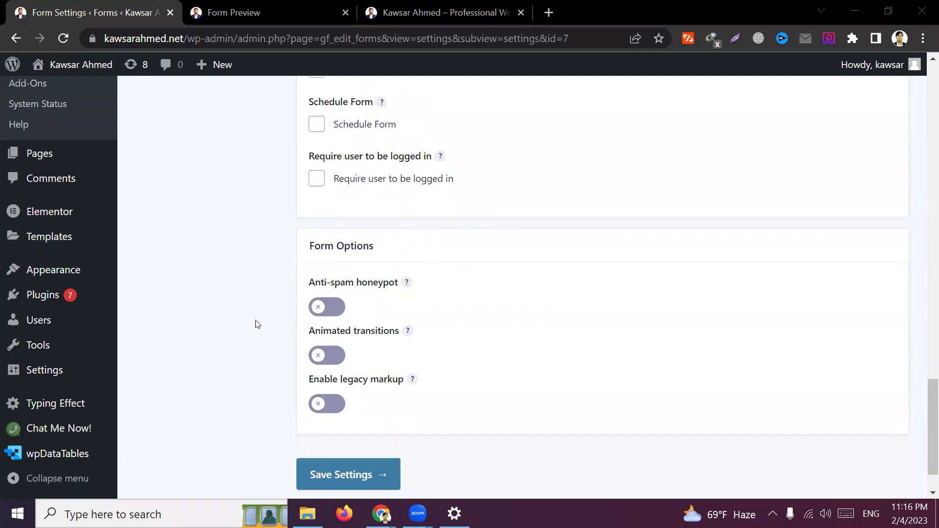
{"action": "left_click", "coordinate": [257, 326]}
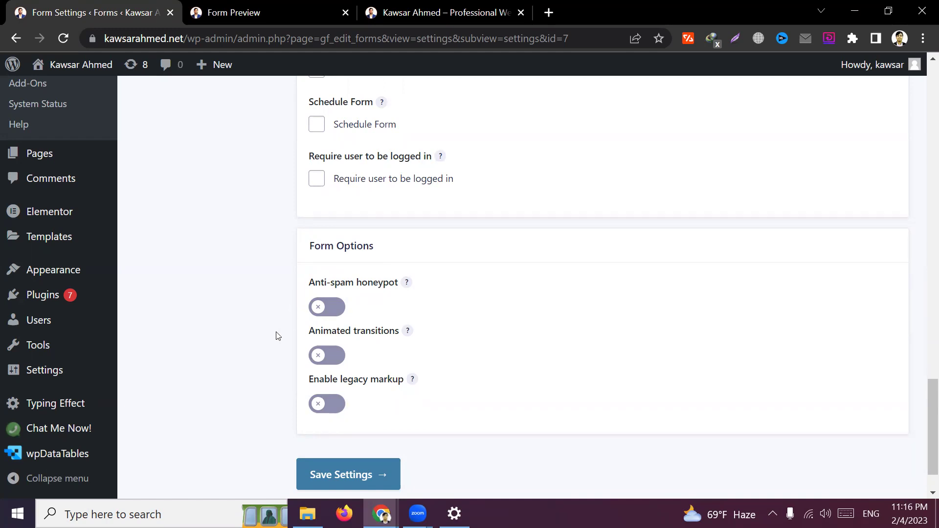
Check the Name field in the Contact Form preview
{"action": "left_click", "coordinate": [272, 8]}
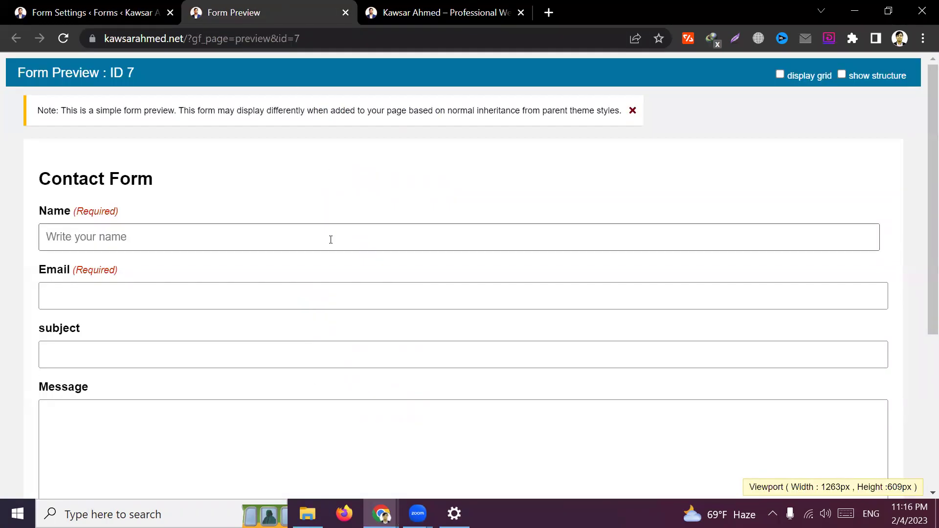
{"action": "left_click", "coordinate": [145, 244]}
{"action": "left_click", "coordinate": [228, 199]}
{"action": "scroll", "coordinate": [228, 199], "scroll_direction": "down", "scroll_amount": 2}
Save the Form Settings and confirm the Settings updated notice
{"action": "left_click", "coordinate": [93, 12]}
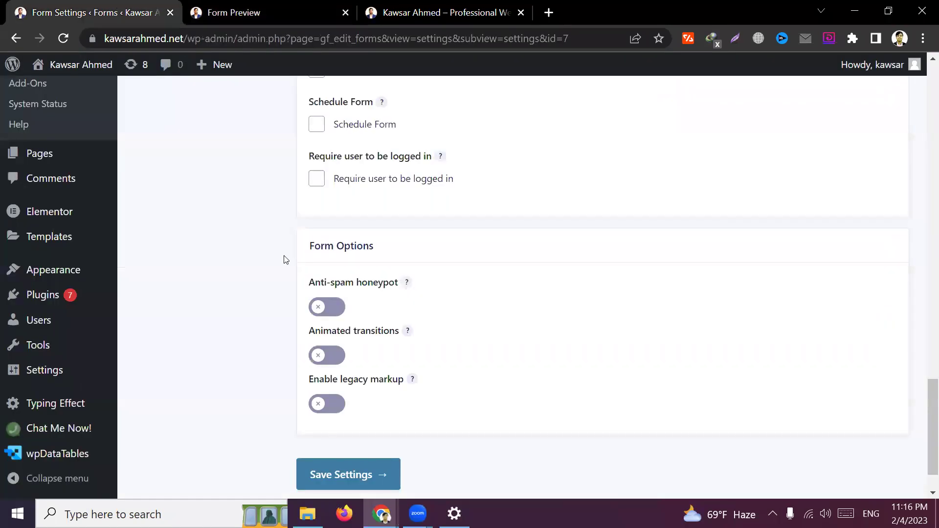
{"action": "scroll", "coordinate": [227, 331], "scroll_direction": "down", "scroll_amount": 1}
{"action": "scroll", "coordinate": [226, 331], "scroll_direction": "up", "scroll_amount": 4}
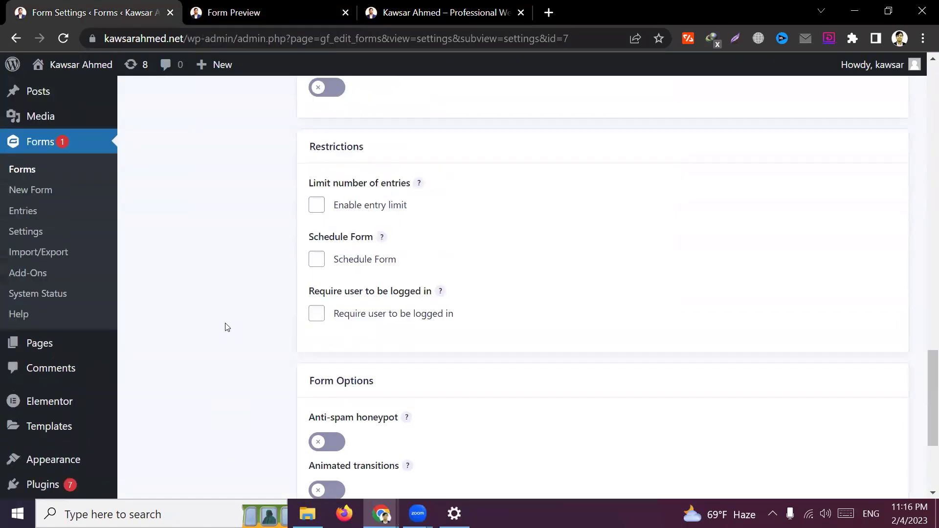
{"action": "scroll", "coordinate": [227, 327], "scroll_direction": "down", "scroll_amount": 4}
{"action": "left_click", "coordinate": [365, 417]}
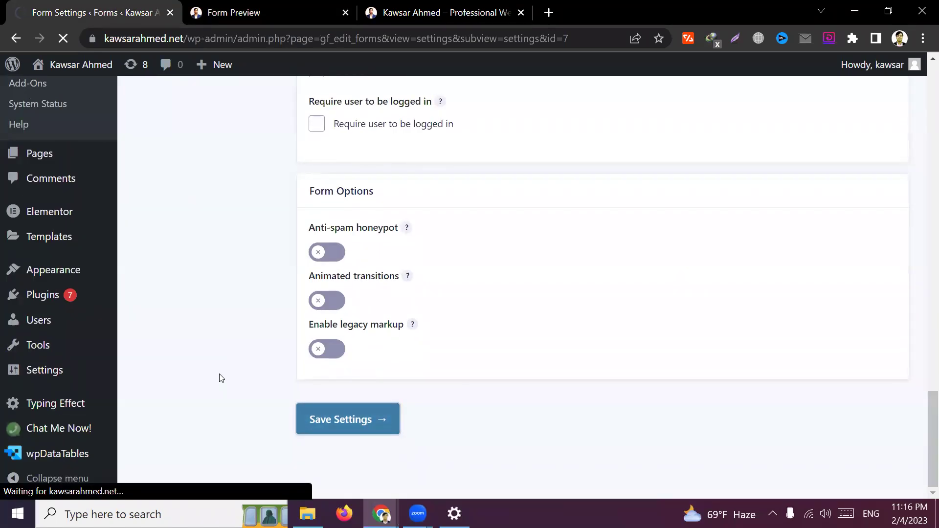
{"action": "scroll", "coordinate": [225, 376], "scroll_direction": "up", "scroll_amount": 15}
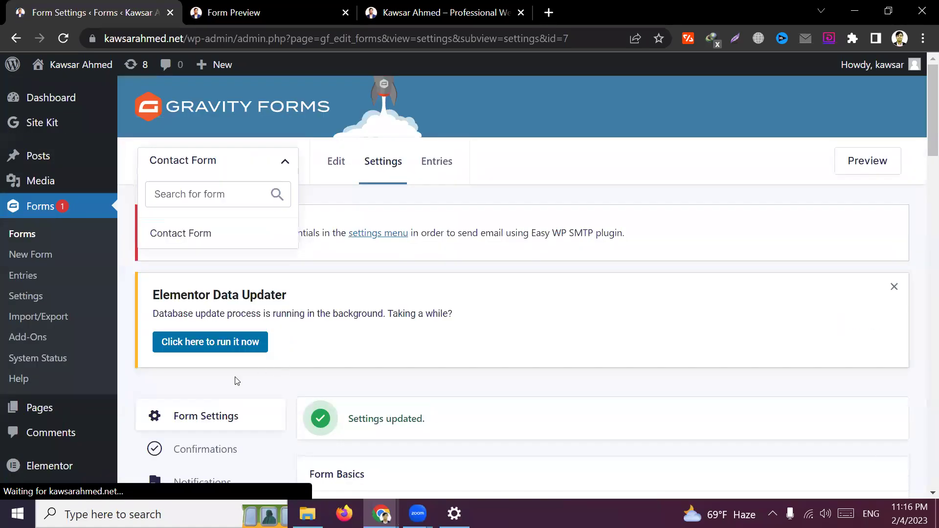
{"action": "scroll", "coordinate": [303, 398], "scroll_direction": "down", "scroll_amount": 3}
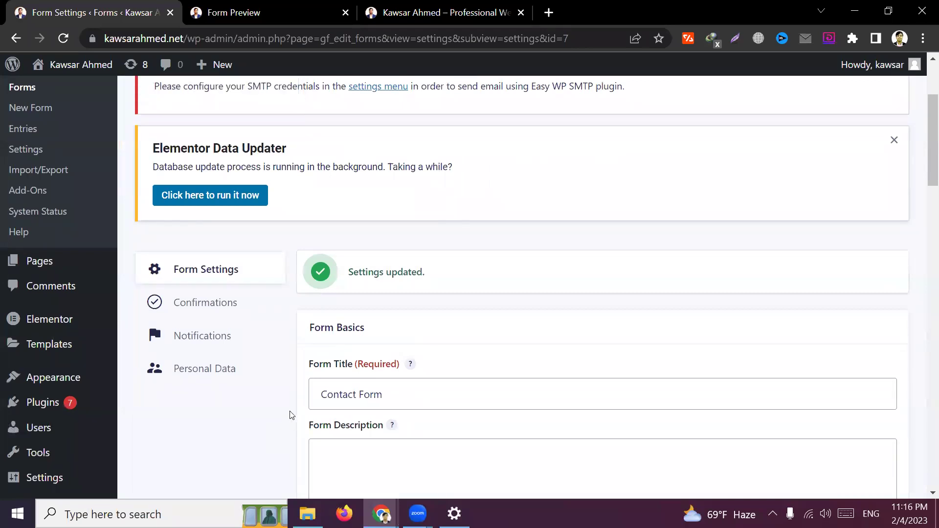
{"action": "scroll", "coordinate": [291, 415], "scroll_direction": "down", "scroll_amount": 6}
{"action": "scroll", "coordinate": [291, 414], "scroll_direction": "up", "scroll_amount": 3}
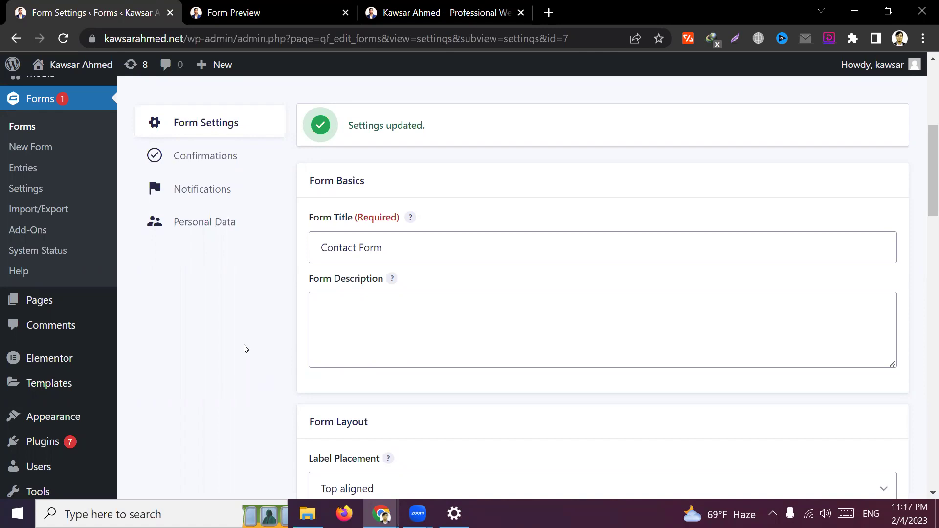
Open Confirmations, then fill the preview's Name and Email fields with saved values
{"action": "left_click", "coordinate": [237, 160]}
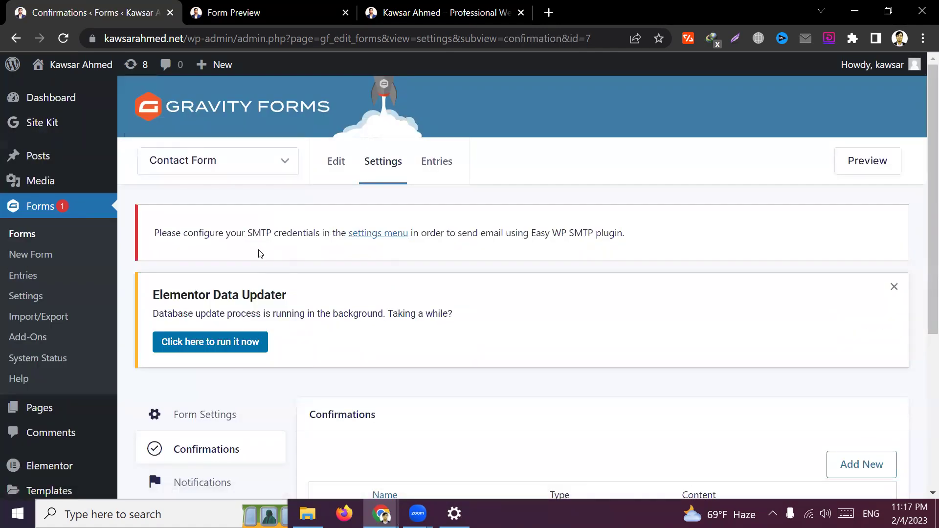
{"action": "key", "text": "ctrl+Tab"}
{"action": "left_click", "coordinate": [115, 164]}
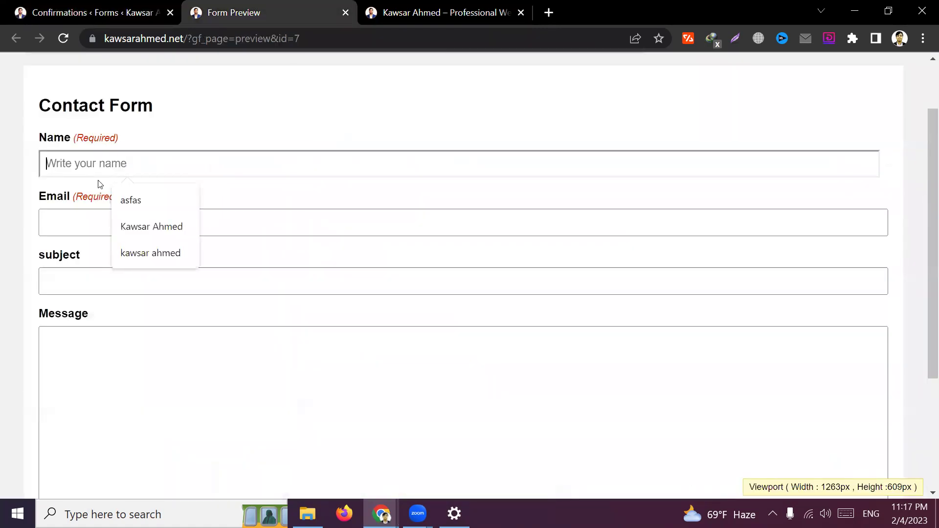
{"action": "left_click", "coordinate": [111, 273]}
{"action": "left_click", "coordinate": [123, 169]}
{"action": "left_click", "coordinate": [138, 220]}
{"action": "left_click", "coordinate": [109, 228]}
{"action": "left_click", "coordinate": [147, 259]}
Enter subject 'zdfadsf' and message 'asfdas', then submit the test entry
{"action": "left_click", "coordinate": [142, 279]}
{"action": "type", "text": "zdfadsf"}
{"action": "left_click", "coordinate": [176, 342]}
{"action": "type", "text": "asfdas"}
{"action": "scroll", "coordinate": [176, 392], "scroll_direction": "down", "scroll_amount": 3}
{"action": "left_click", "coordinate": [105, 392]}
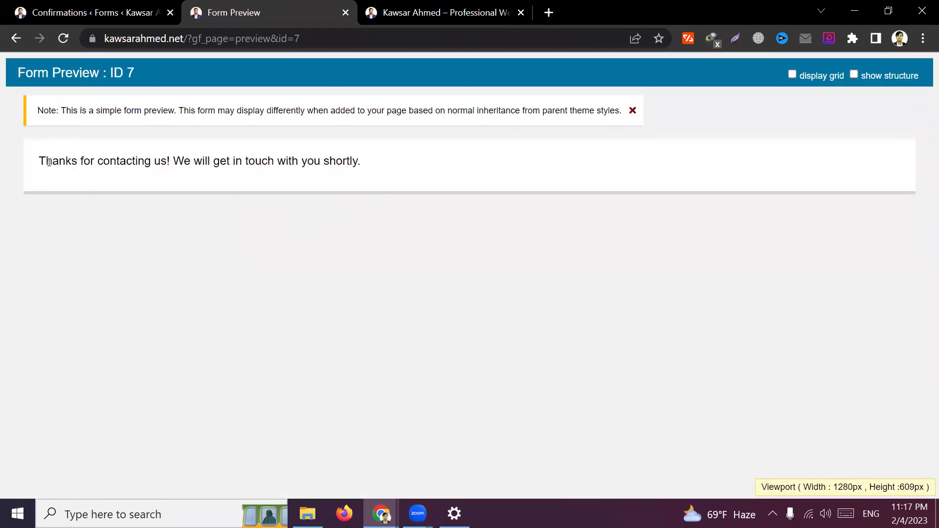
Inspect the preview's thank-you message, comparing it against the confirmations page
{"action": "left_click_drag", "start_coordinate": [42, 162], "coordinate": [318, 169]}
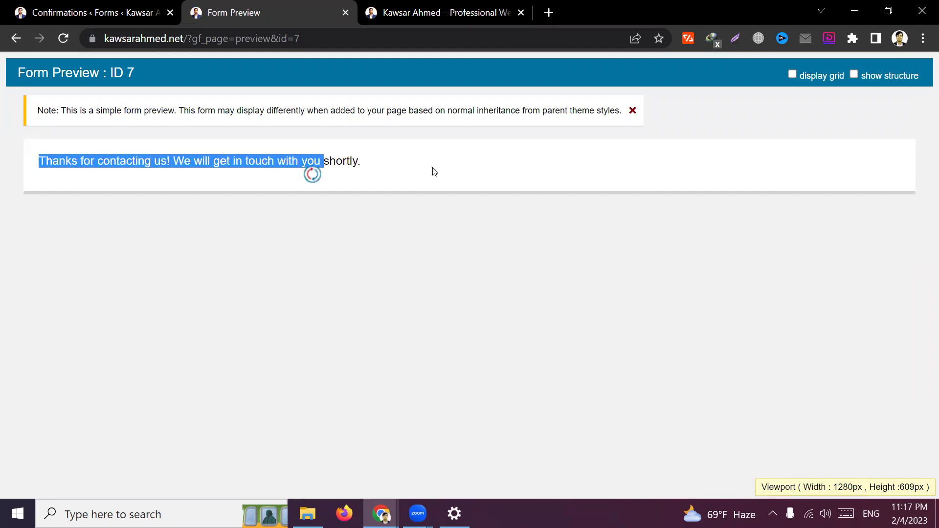
{"action": "left_click", "coordinate": [433, 172]}
{"action": "left_click", "coordinate": [93, 14]}
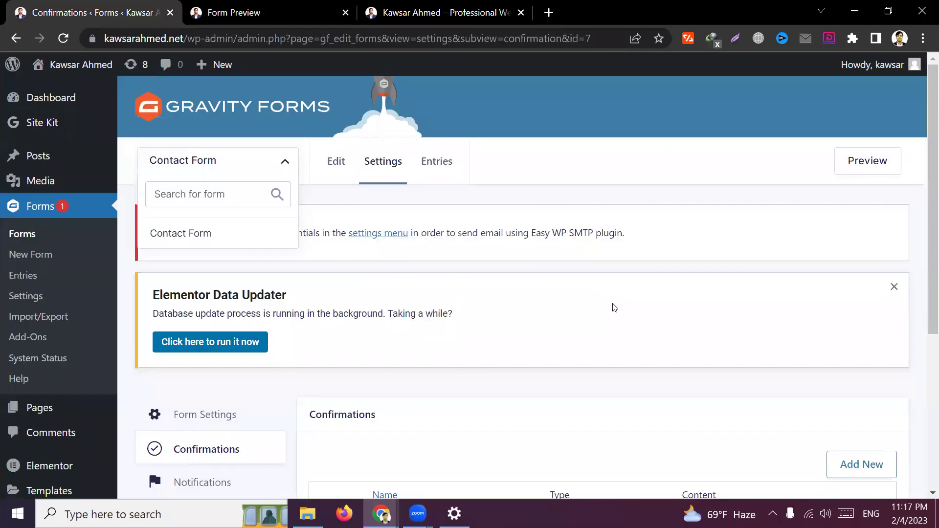
{"action": "left_click", "coordinate": [280, 19]}
{"action": "left_click_drag", "start_coordinate": [375, 161], "coordinate": [41, 162]}
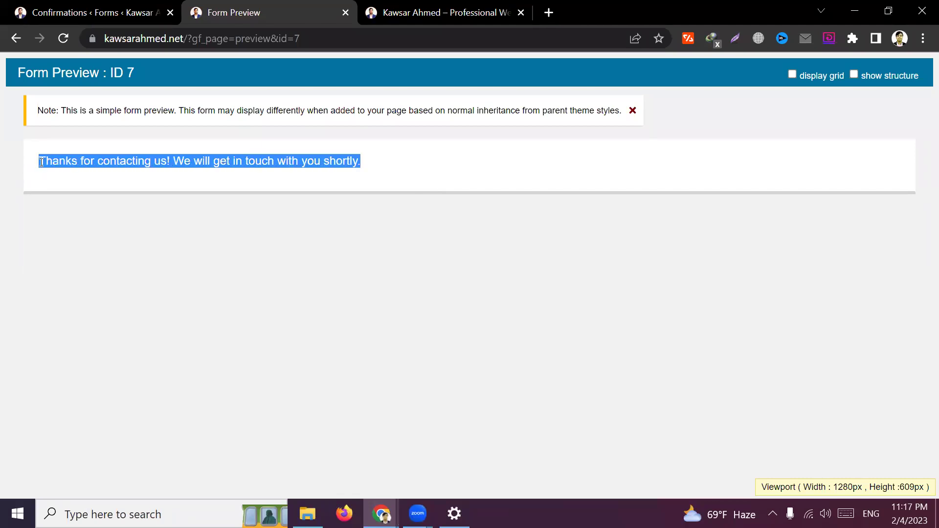
{"action": "triple_click", "coordinate": [124, 163]}
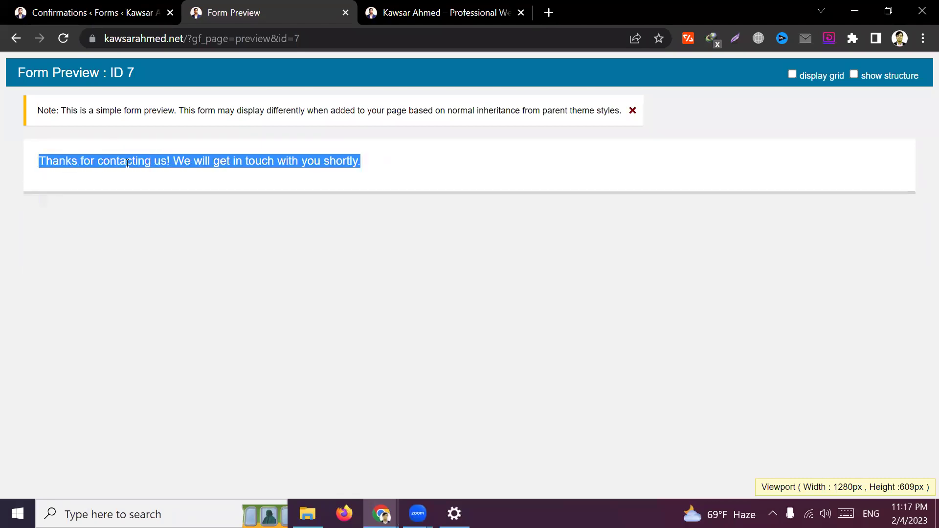
{"action": "double_click", "coordinate": [305, 164]}
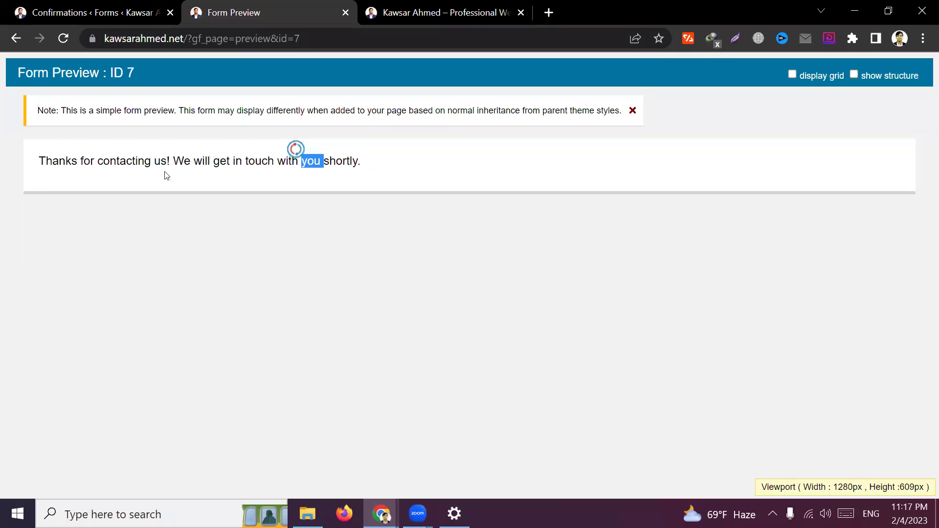
Return to the Confirmations list showing the Default Confirmation
{"action": "left_click", "coordinate": [98, 21]}
{"action": "left_click", "coordinate": [245, 390]}
{"action": "scroll", "coordinate": [197, 383], "scroll_direction": "down", "scroll_amount": 5}
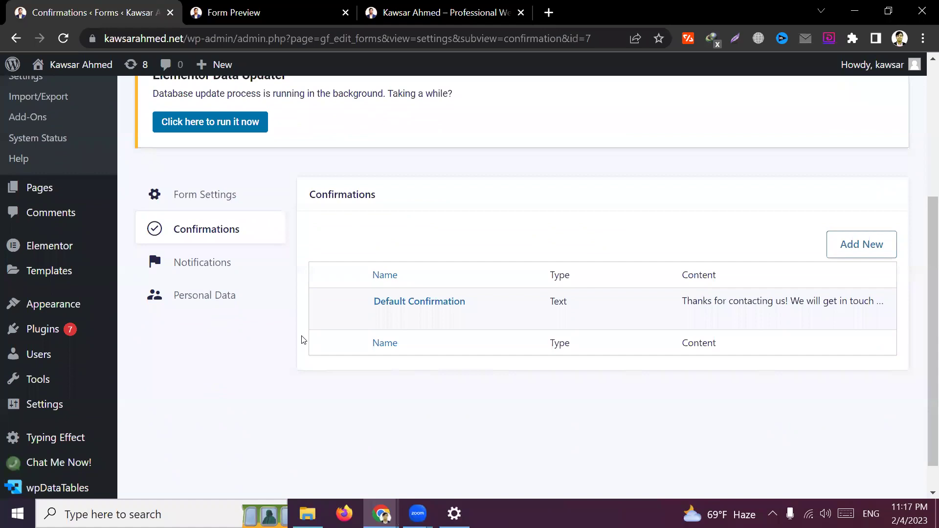
{"action": "mouse_move", "coordinate": [461, 311]}
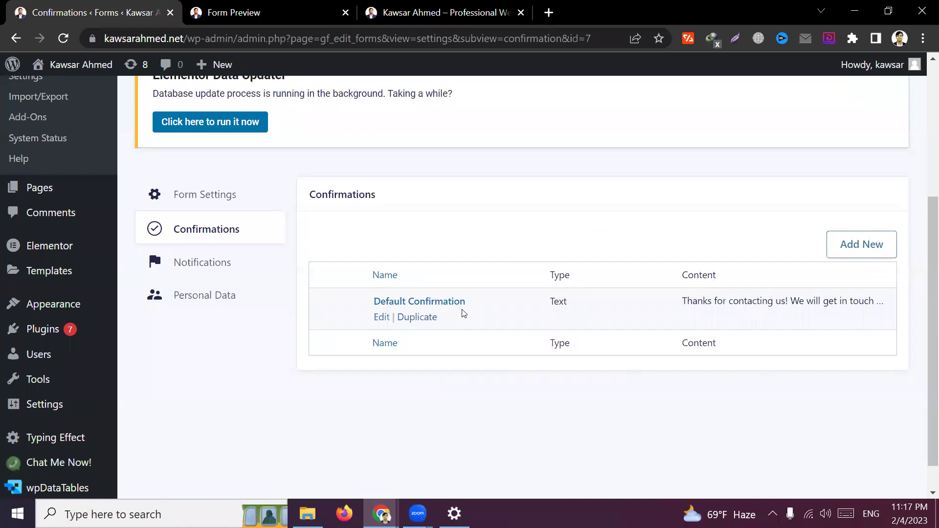
Open the Default Confirmation and select text in its message editor
{"action": "left_click", "coordinate": [386, 317]}
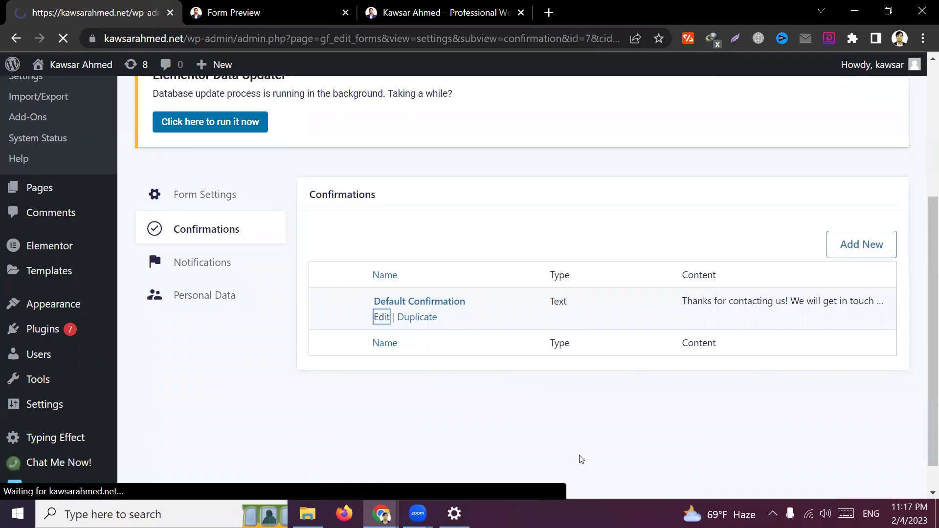
{"action": "scroll", "coordinate": [516, 377], "scroll_direction": "down", "scroll_amount": 3}
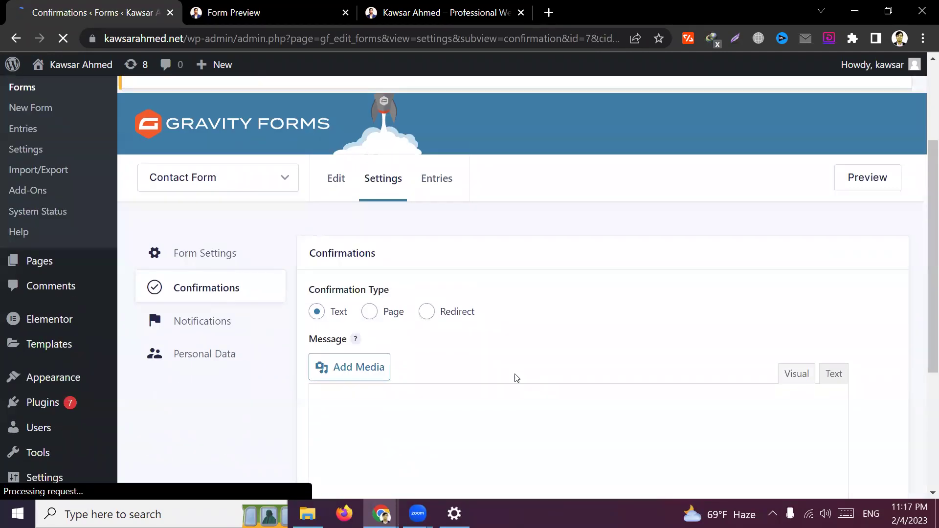
{"action": "scroll", "coordinate": [529, 360], "scroll_direction": "down", "scroll_amount": 3}
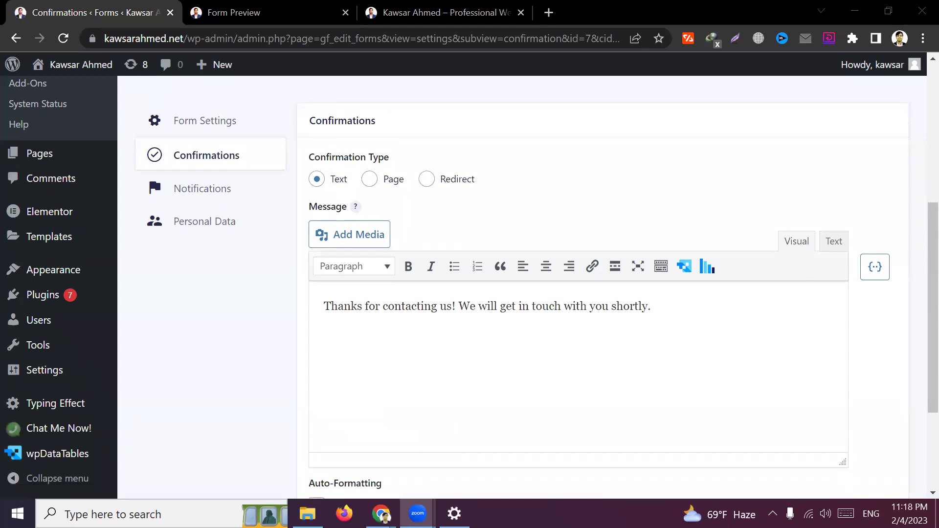
{"action": "left_click", "coordinate": [533, 348]}
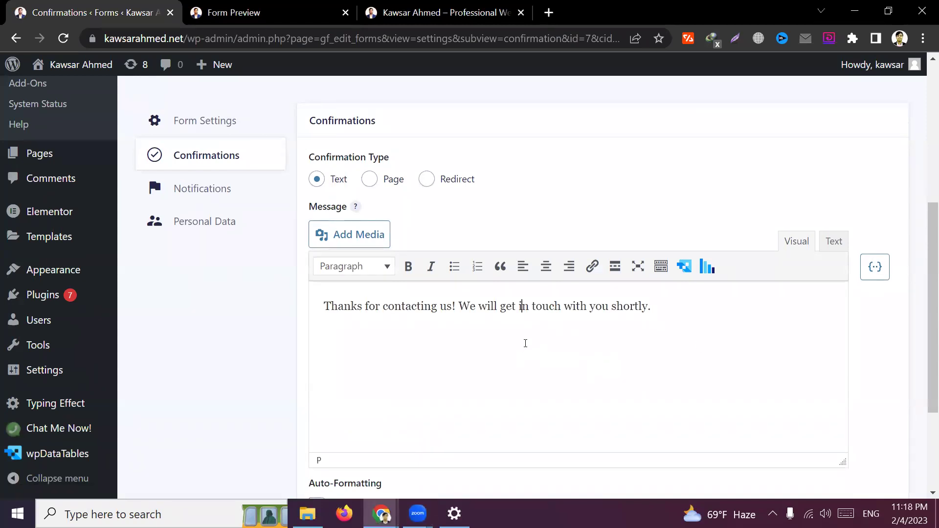
{"action": "triple_click", "coordinate": [446, 308]}
{"action": "left_click", "coordinate": [405, 317]}
{"action": "left_click_drag", "start_coordinate": [644, 316], "coordinate": [322, 308]}
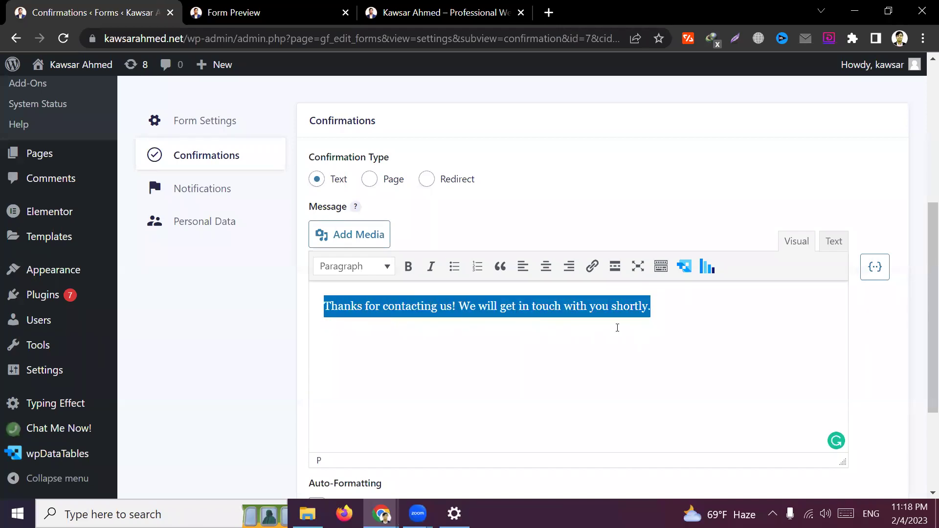
{"action": "left_click", "coordinate": [662, 312]}
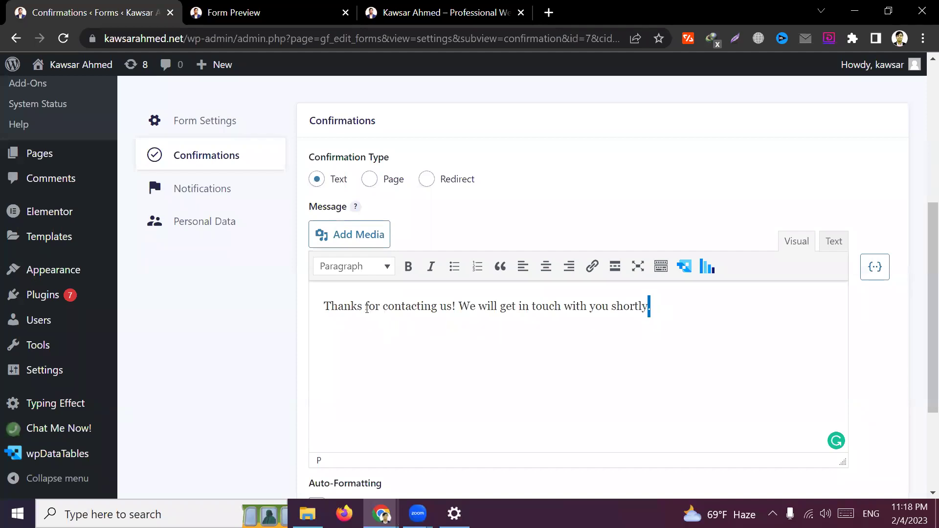
Replace the message ending with 'apply!' and accept 'applying', giving 'Thanks for applying!'
{"action": "left_click_drag", "start_coordinate": [380, 307], "coordinate": [750, 318]}
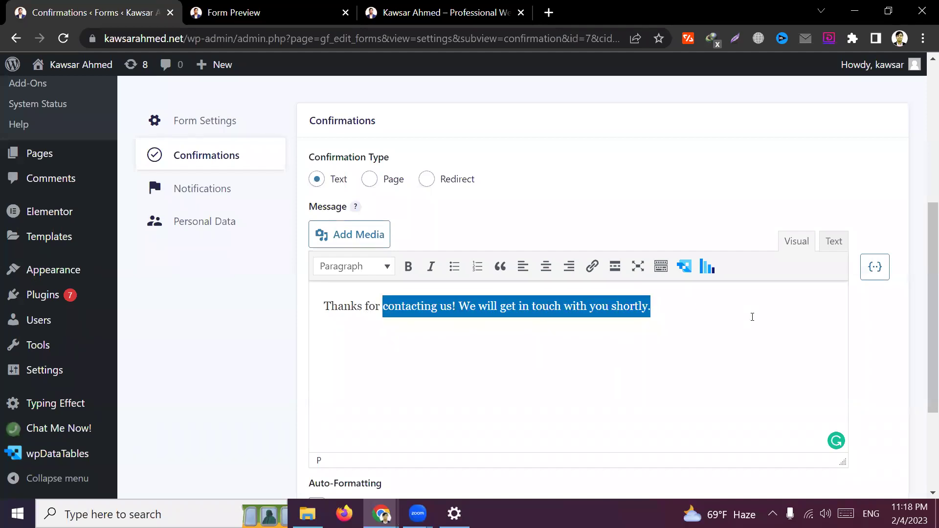
{"action": "key", "text": "BackSpace"}
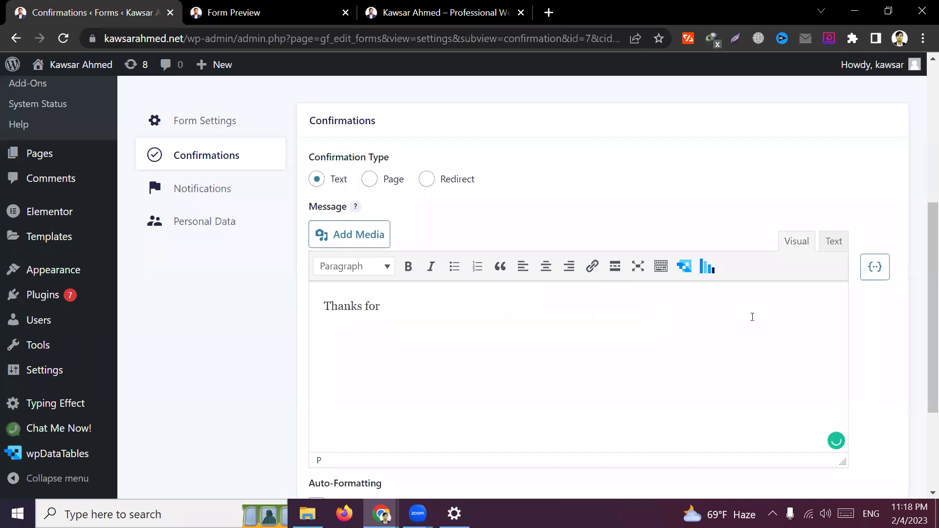
{"action": "type", "text": "apply!"}
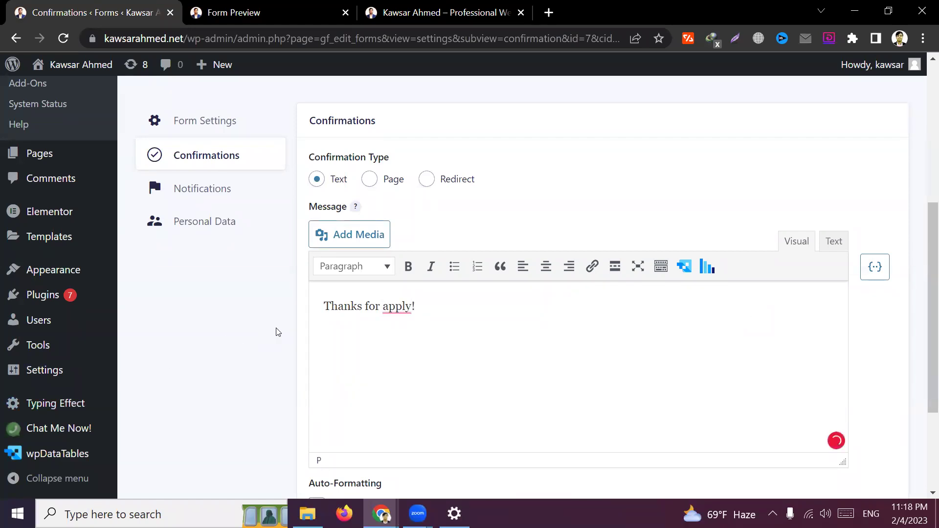
{"action": "scroll", "coordinate": [276, 319], "scroll_direction": "down", "scroll_amount": 1}
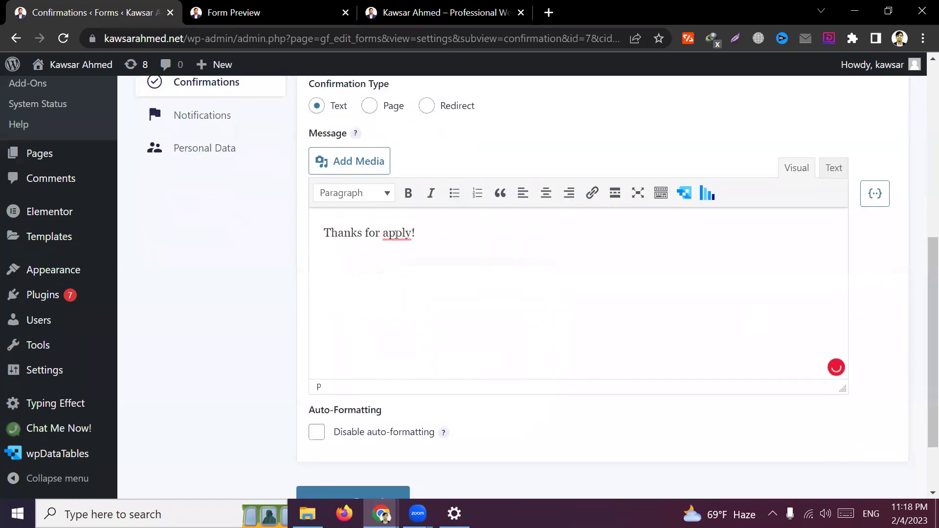
{"action": "mouse_move", "coordinate": [404, 233]}
{"action": "left_click", "coordinate": [408, 272]}
{"action": "scroll", "coordinate": [262, 318], "scroll_direction": "up", "scroll_amount": 2}
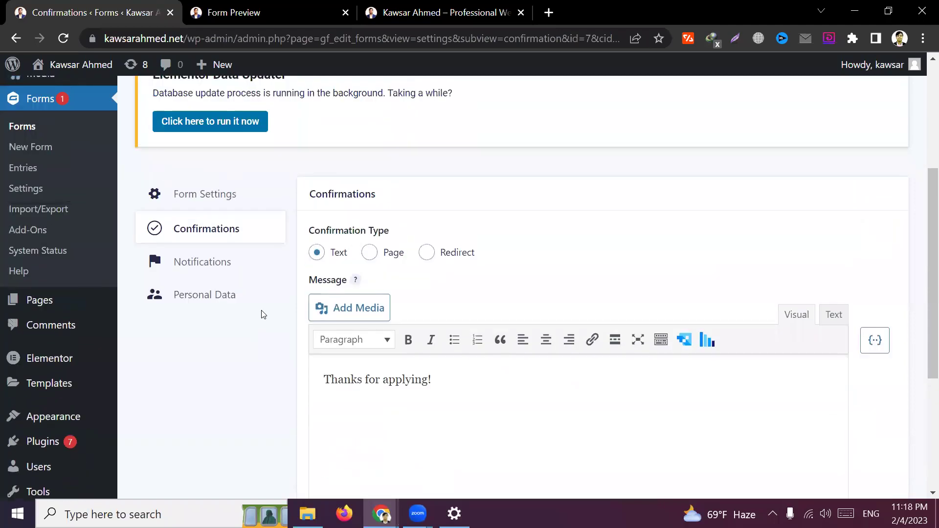
{"action": "left_click", "coordinate": [230, 12]}
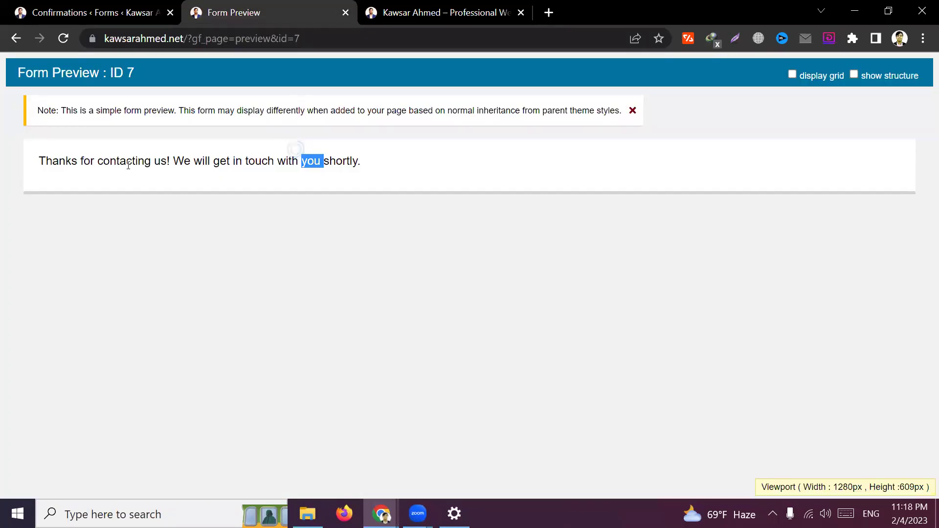
{"action": "triple_click", "coordinate": [128, 165]}
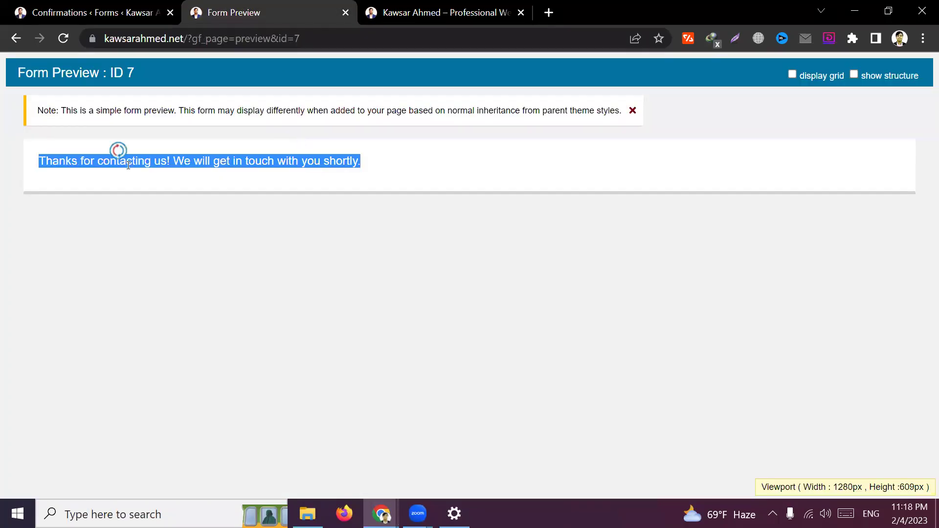
{"action": "left_click", "coordinate": [252, 184]}
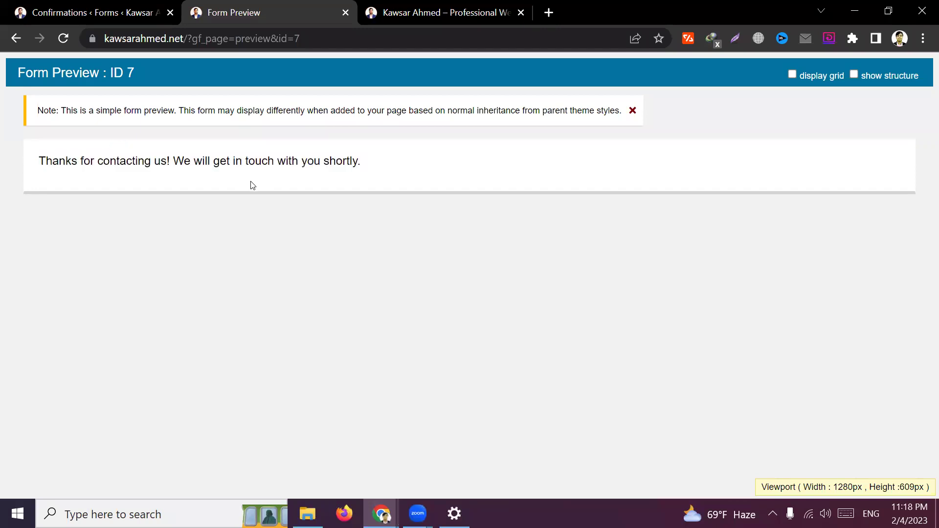
{"action": "left_click", "coordinate": [93, 12]}
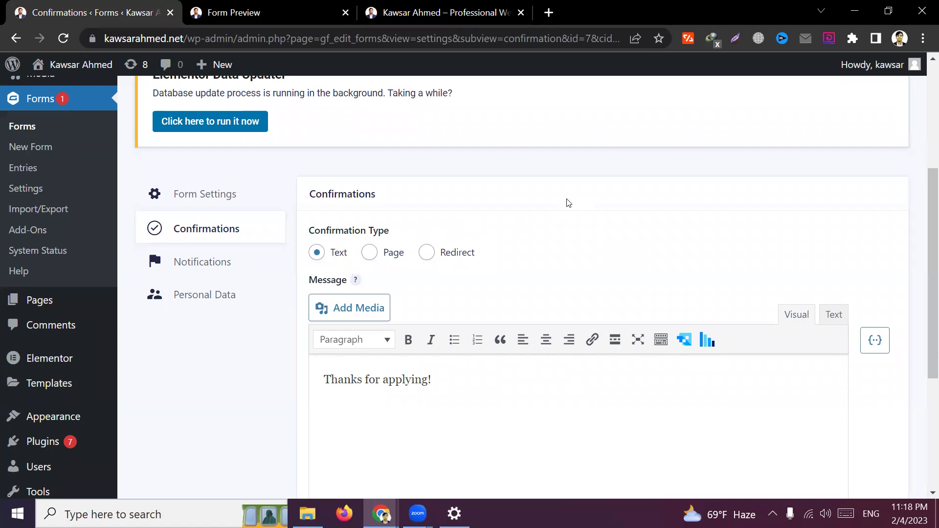
{"action": "scroll", "coordinate": [568, 203], "scroll_direction": "down", "scroll_amount": 2}
{"action": "left_click", "coordinate": [279, 10]}
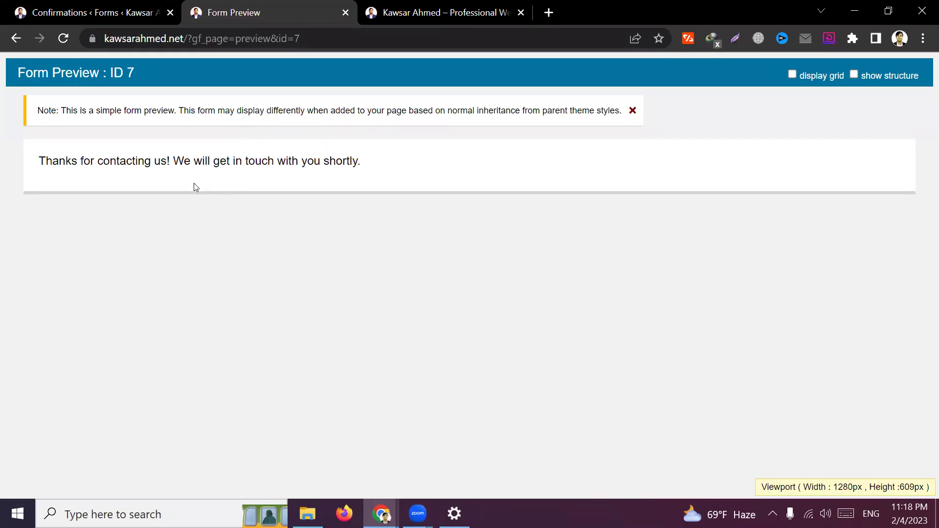
{"action": "left_click", "coordinate": [136, 11]}
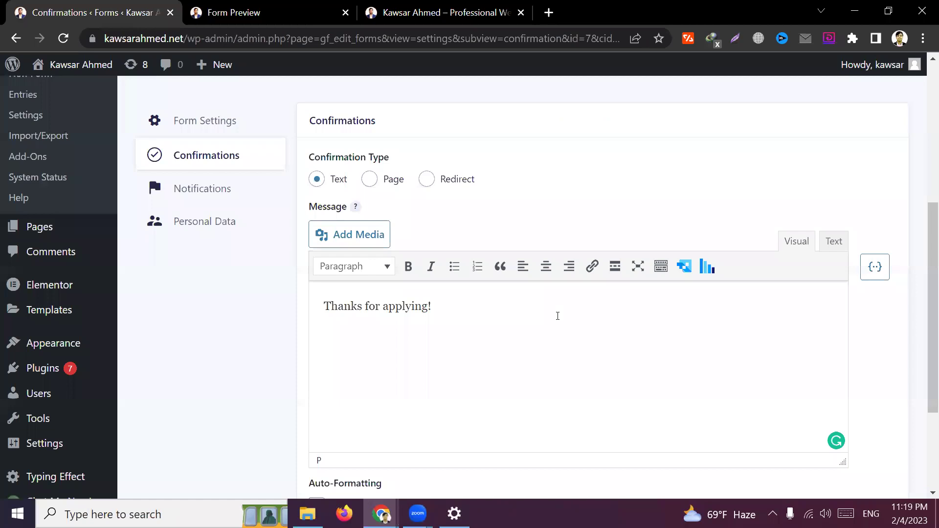
Change the Confirmation Type to Page with Blog selected and save it
{"action": "left_click", "coordinate": [371, 179]}
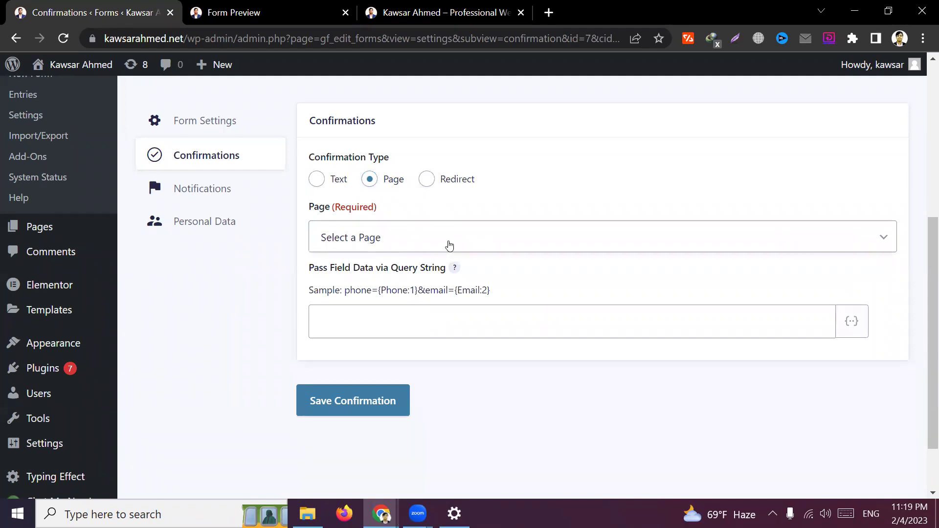
{"action": "left_click", "coordinate": [372, 238]}
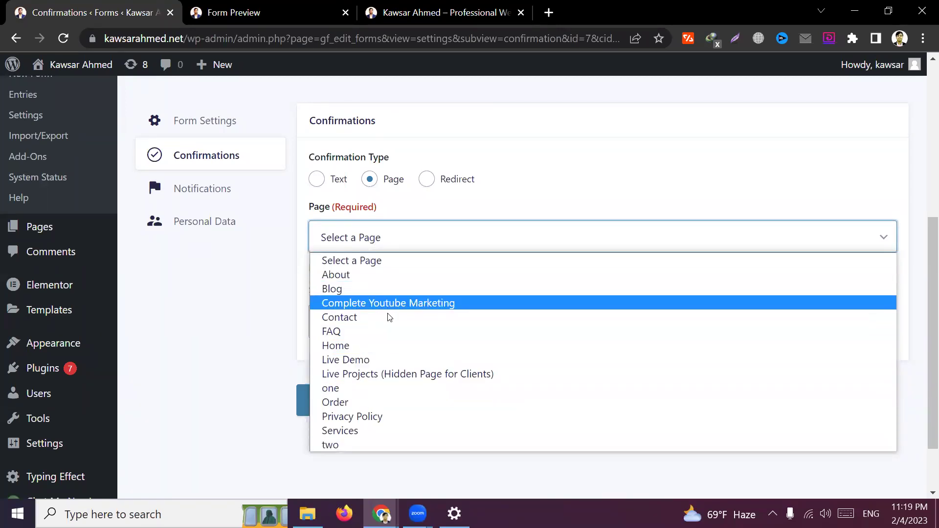
{"action": "left_click", "coordinate": [245, 291]}
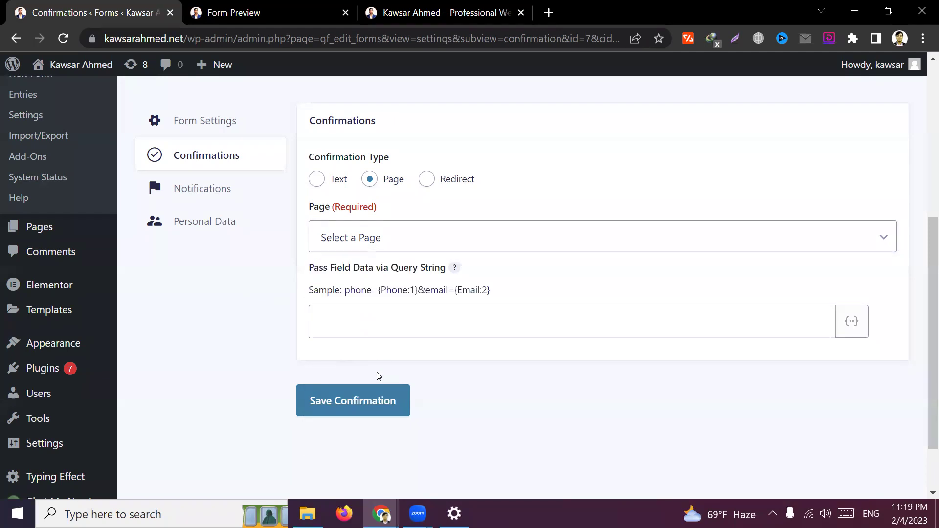
{"action": "left_click", "coordinate": [424, 241]}
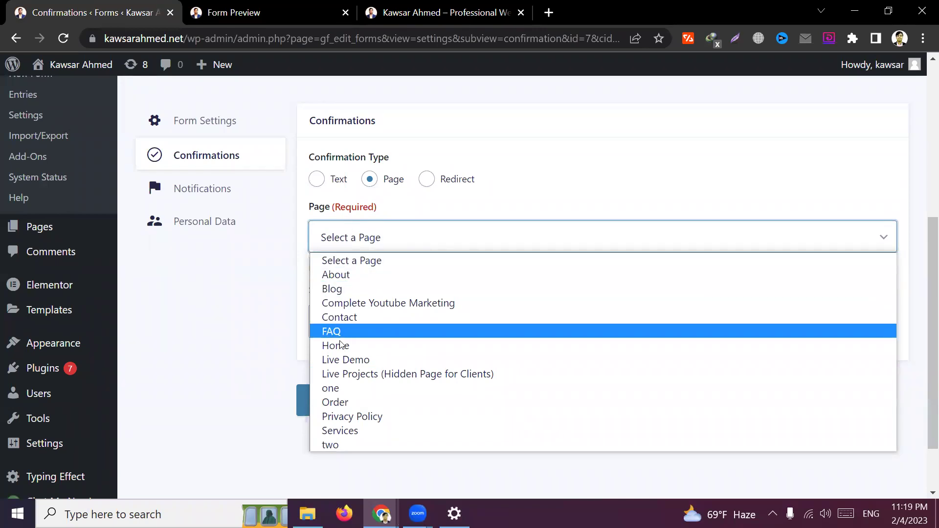
{"action": "left_click", "coordinate": [345, 289]}
{"action": "left_click", "coordinate": [359, 243]}
{"action": "left_click", "coordinate": [358, 244]}
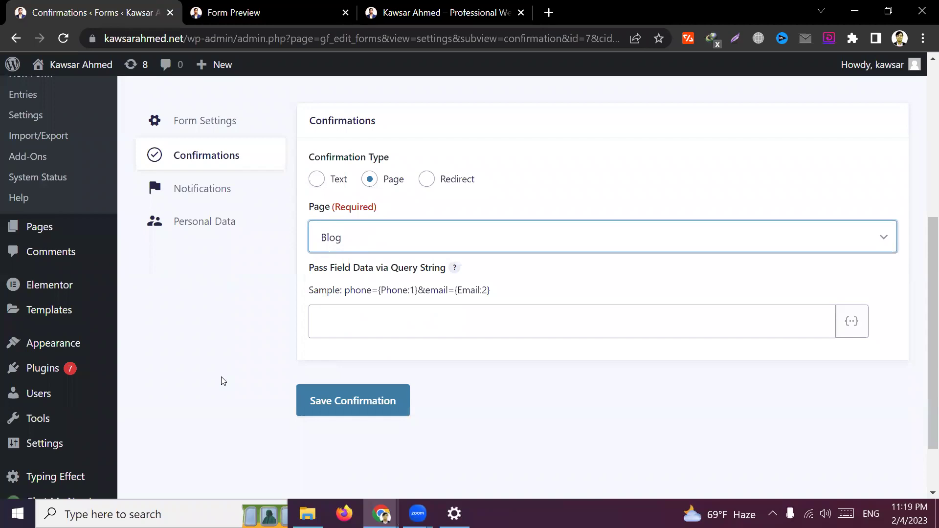
{"action": "left_click", "coordinate": [353, 402]}
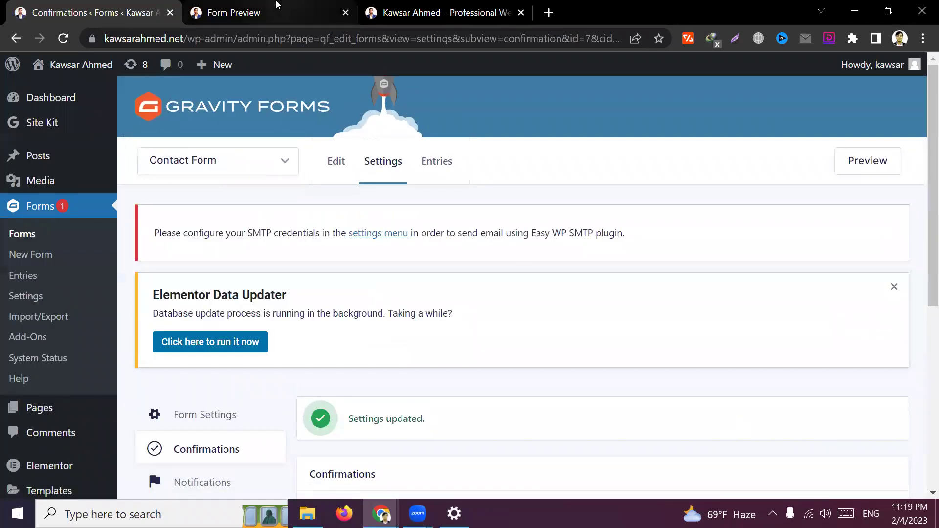
{"action": "key", "text": "ctrl+Tab"}
{"action": "left_click", "coordinate": [16, 38]}
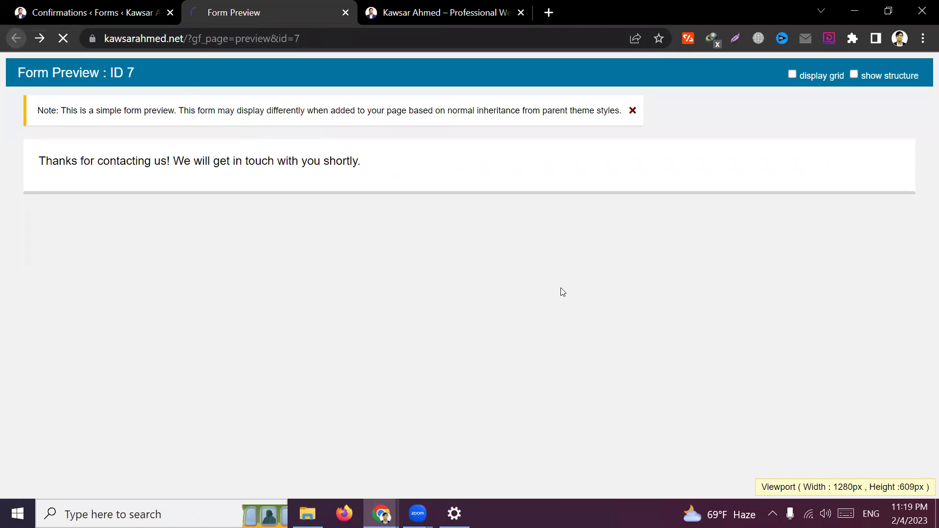
Resubmit the test contact form from the preview
{"action": "scroll", "coordinate": [152, 209], "scroll_direction": "up", "scroll_amount": 5}
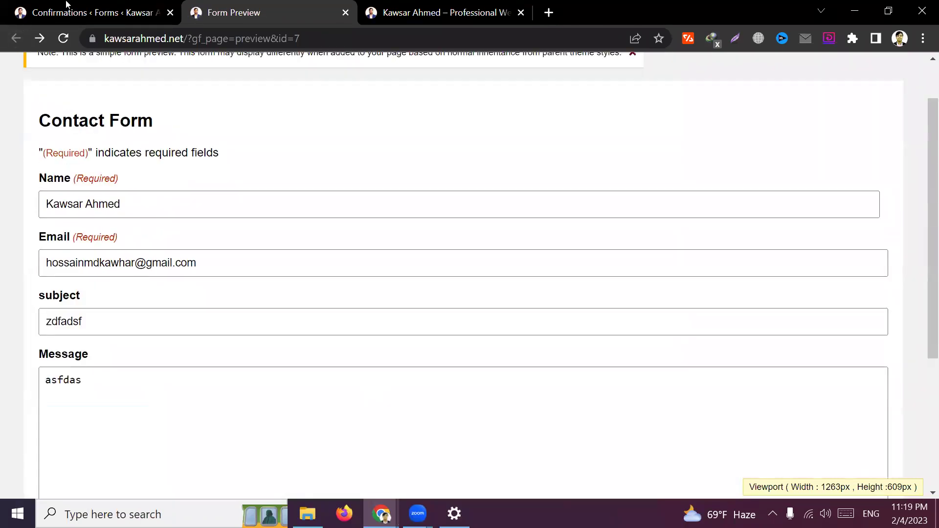
{"action": "key", "text": "ctrl+shift+Tab"}
{"action": "scroll", "coordinate": [394, 399], "scroll_direction": "down", "scroll_amount": 4}
{"action": "key", "text": "ctrl+Tab"}
{"action": "scroll", "coordinate": [118, 276], "scroll_direction": "down", "scroll_amount": 3}
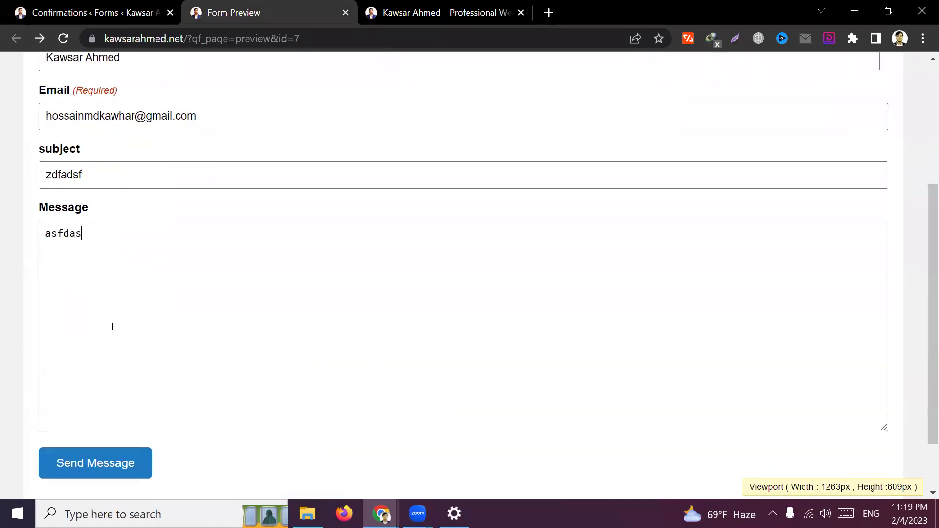
{"action": "left_click", "coordinate": [102, 471]}
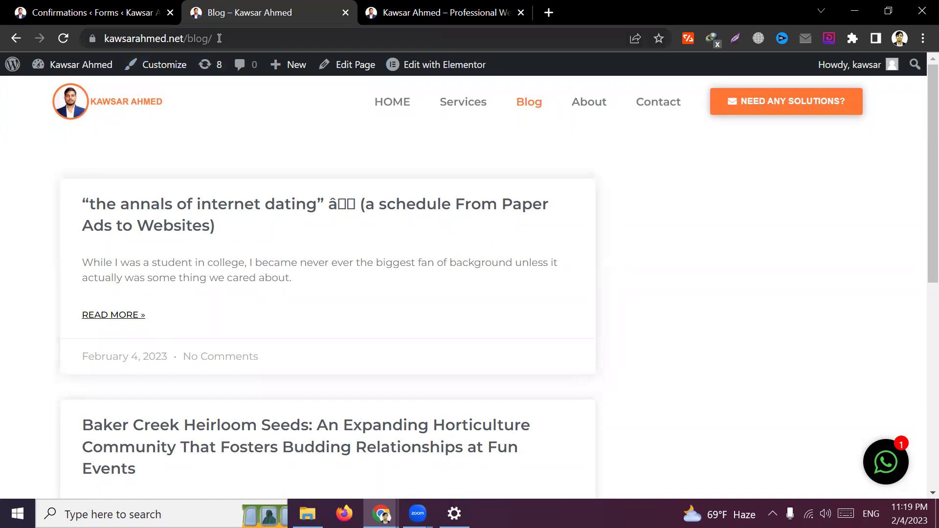
Verify the submission landed on the Blog page, then return to Confirmations
{"action": "left_click_drag", "start_coordinate": [218, 39], "coordinate": [113, 35]}
{"action": "left_click", "coordinate": [352, 258]}
{"action": "scroll", "coordinate": [301, 275], "scroll_direction": "down", "scroll_amount": 8}
{"action": "scroll", "coordinate": [300, 272], "scroll_direction": "up", "scroll_amount": 8}
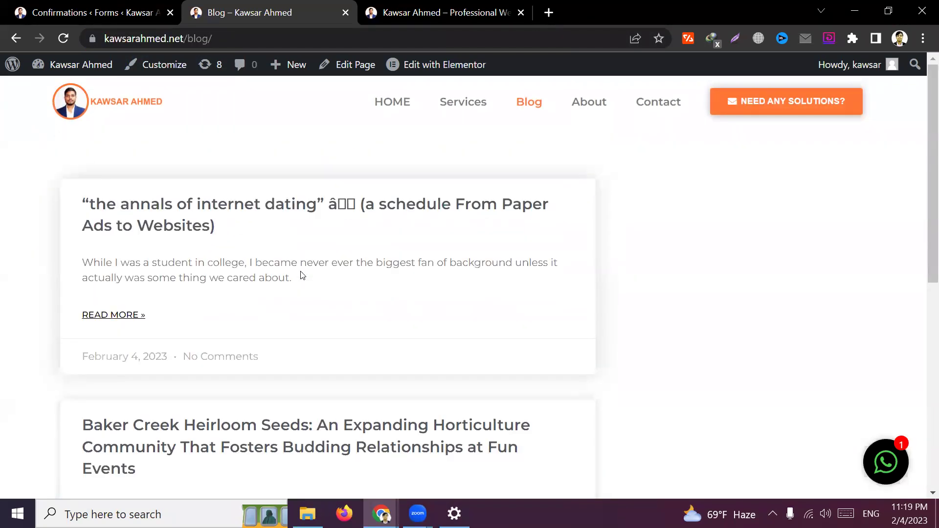
{"action": "left_click", "coordinate": [118, 6]}
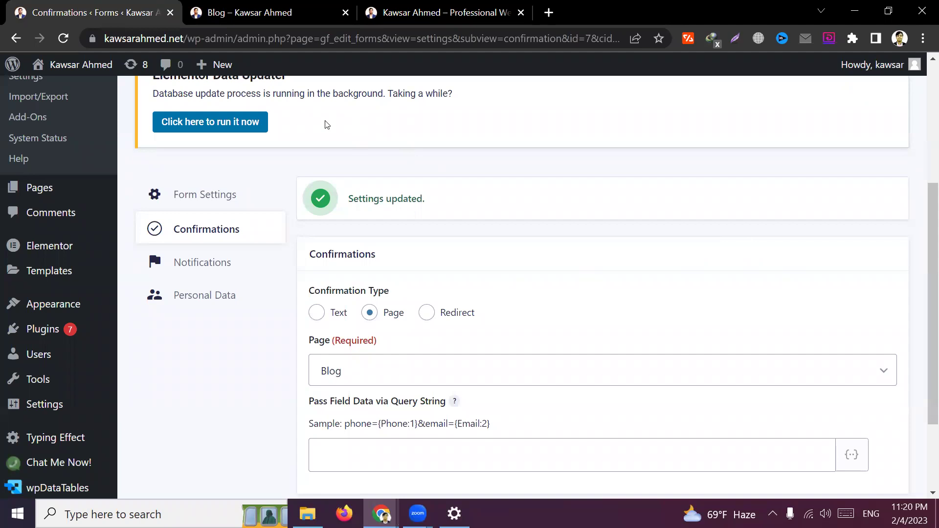
Review the Blog page result and go back to the confirmation settings
{"action": "left_click", "coordinate": [254, 6]}
{"action": "left_click", "coordinate": [16, 38]}
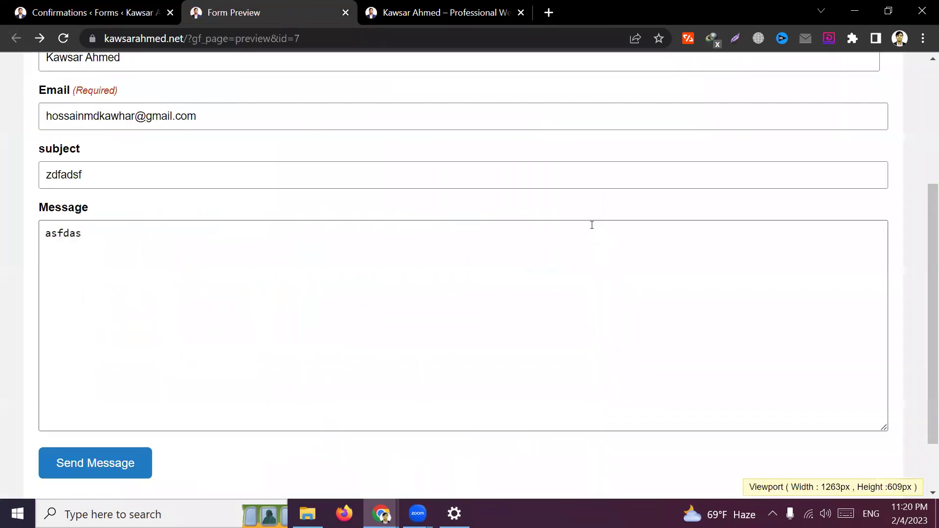
{"action": "scroll", "coordinate": [591, 224], "scroll_direction": "up", "scroll_amount": 4}
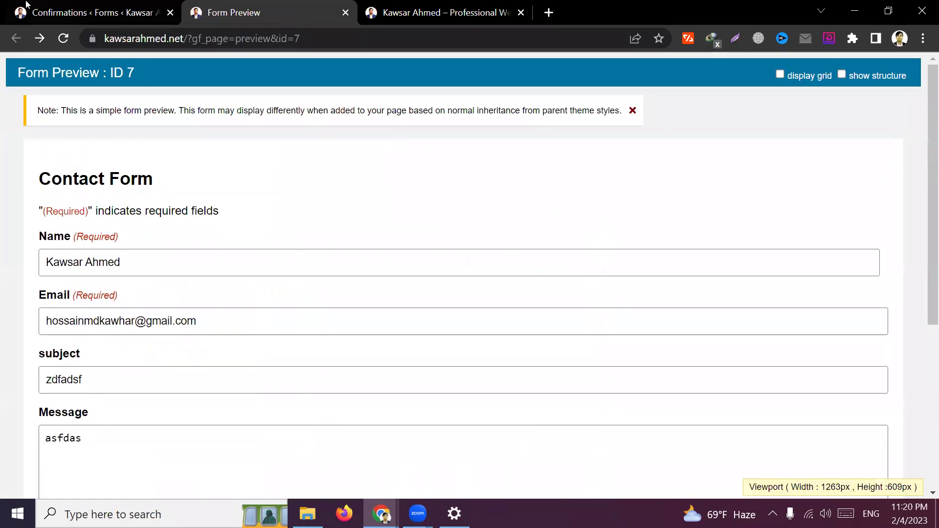
{"action": "left_click", "coordinate": [27, 6]}
{"action": "scroll", "coordinate": [571, 317], "scroll_direction": "down", "scroll_amount": 2}
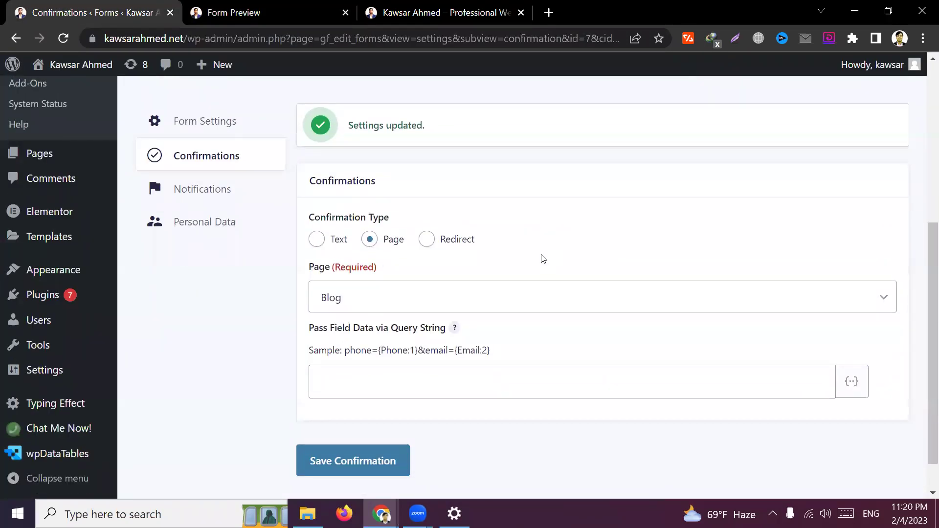
Set the confirmation type to Redirect and load YouTube in a new tab
{"action": "left_click", "coordinate": [430, 242]}
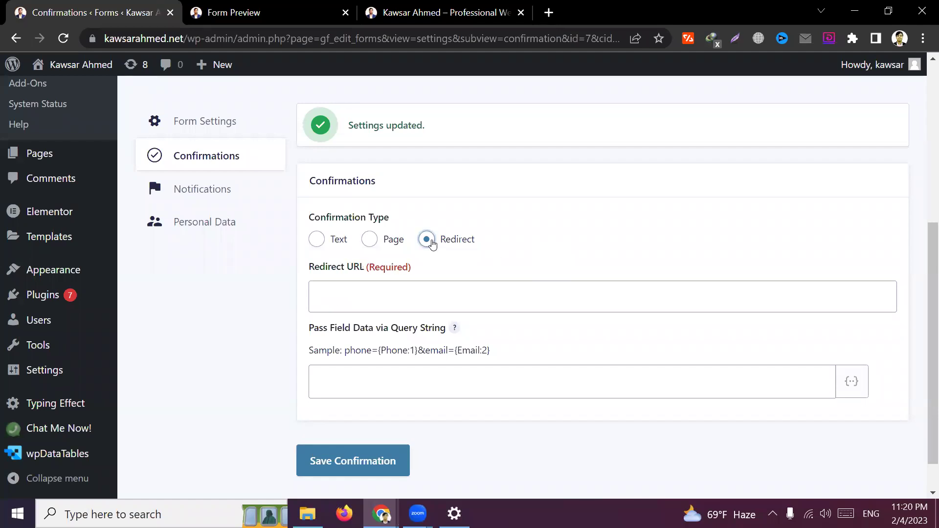
{"action": "left_click", "coordinate": [435, 295]}
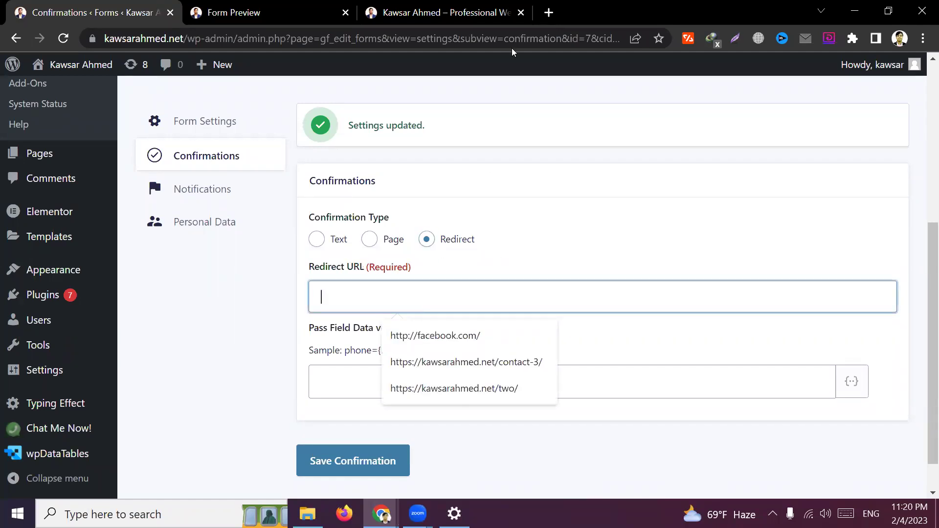
{"action": "left_click", "coordinate": [480, 8]}
{"action": "left_click", "coordinate": [548, 12]}
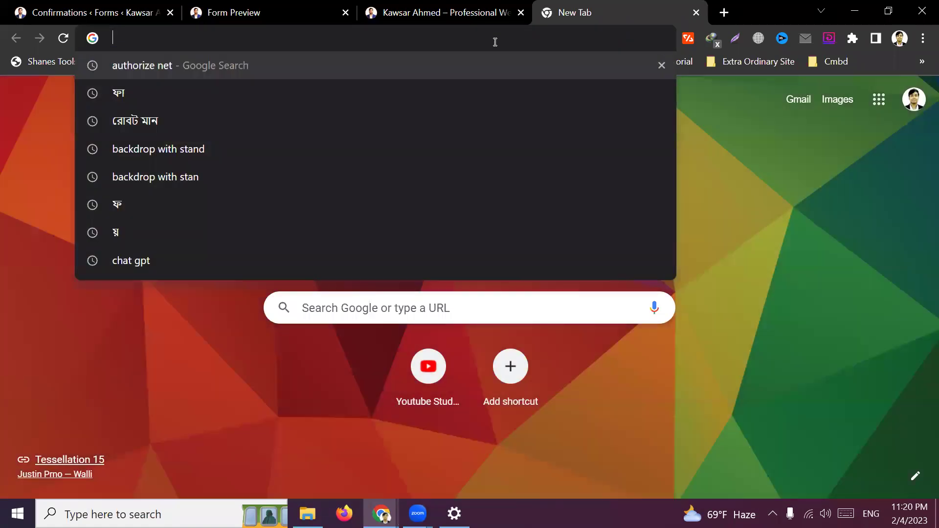
{"action": "type", "text": "y"}
{"action": "key", "text": "Return"}
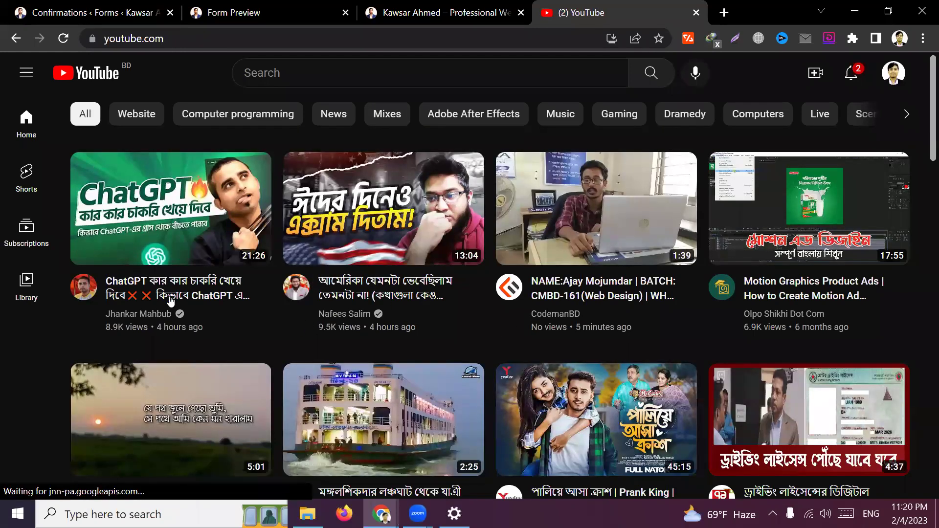
{"action": "left_click", "coordinate": [187, 40]}
{"action": "key", "text": "ctrl+c"}
{"action": "left_click", "coordinate": [96, 12]}
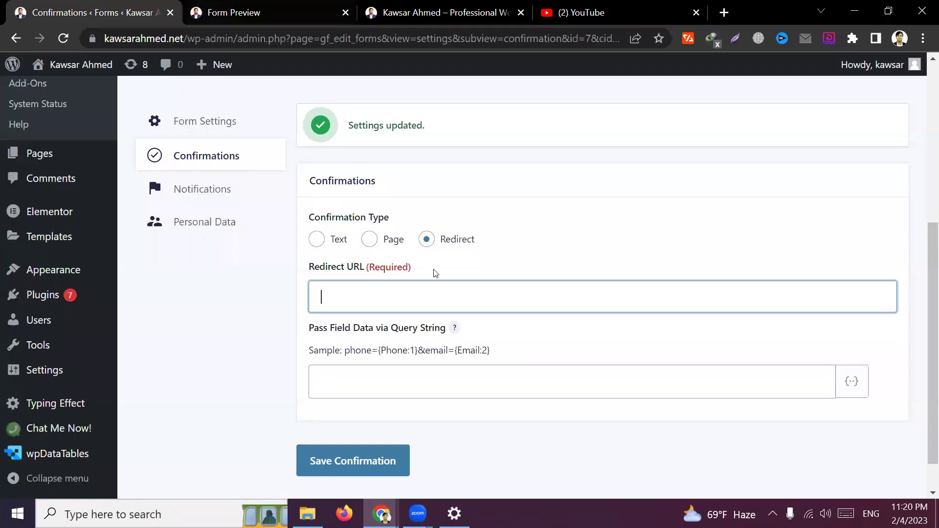
{"action": "left_click", "coordinate": [419, 300]}
{"action": "key", "text": "ctrl+v"}
{"action": "left_click", "coordinate": [221, 334]}
{"action": "left_click", "coordinate": [369, 462]}
Reload the Contact Form preview and fill the Name field from a saved suggestion
{"action": "left_click", "coordinate": [274, 14]}
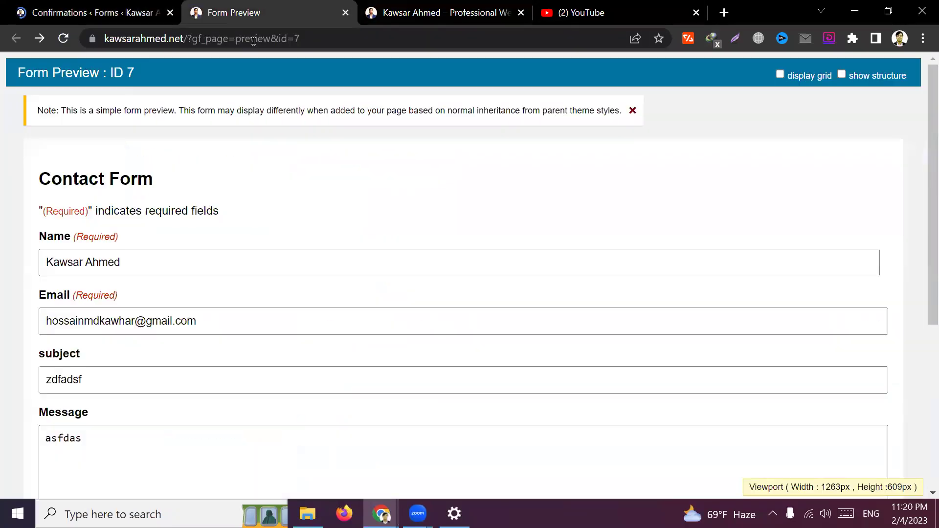
{"action": "key", "text": "F5"}
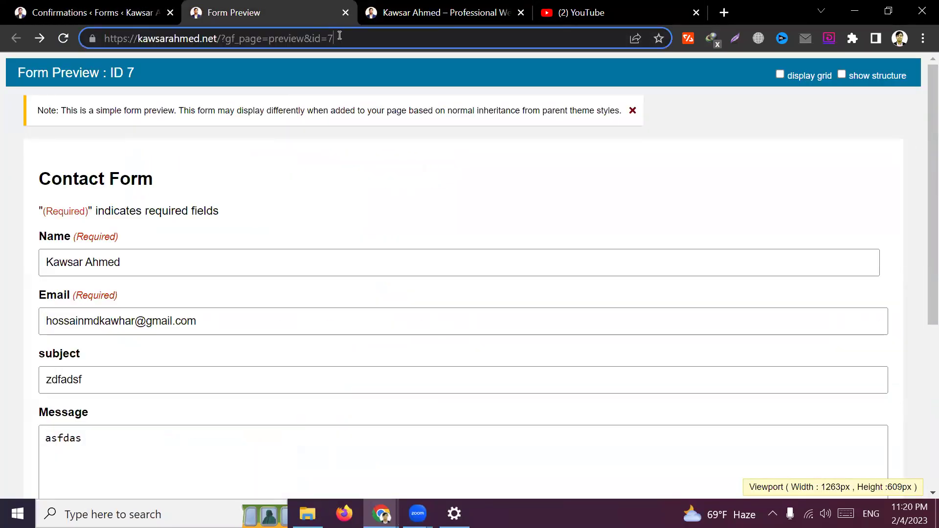
{"action": "left_click", "coordinate": [243, 268]}
{"action": "type", "text": "a"}
{"action": "key", "text": "ctrl+a"}
{"action": "key", "text": "BackSpace"}
{"action": "type", "text": "ka"}
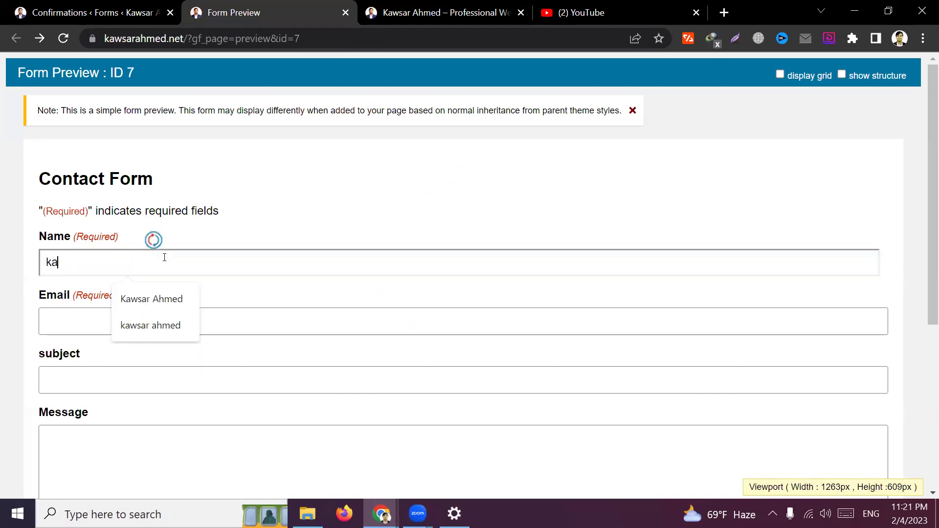
{"action": "left_click", "coordinate": [152, 299]}
Fill in a saved email, subject 'asdf' and message 'asdfasd', then submit
{"action": "left_click", "coordinate": [171, 328]}
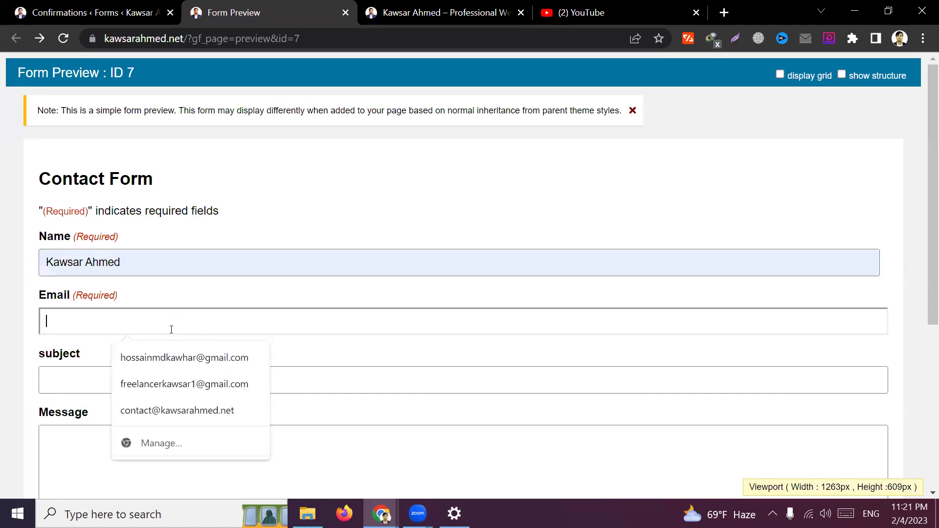
{"action": "left_click", "coordinate": [169, 384]}
{"action": "left_click", "coordinate": [153, 385]}
{"action": "type", "text": "asdf"}
{"action": "left_click", "coordinate": [156, 432]}
{"action": "type", "text": "asdfasd"}
{"action": "scroll", "coordinate": [178, 440], "scroll_direction": "down", "scroll_amount": 5}
{"action": "left_click", "coordinate": [104, 395]}
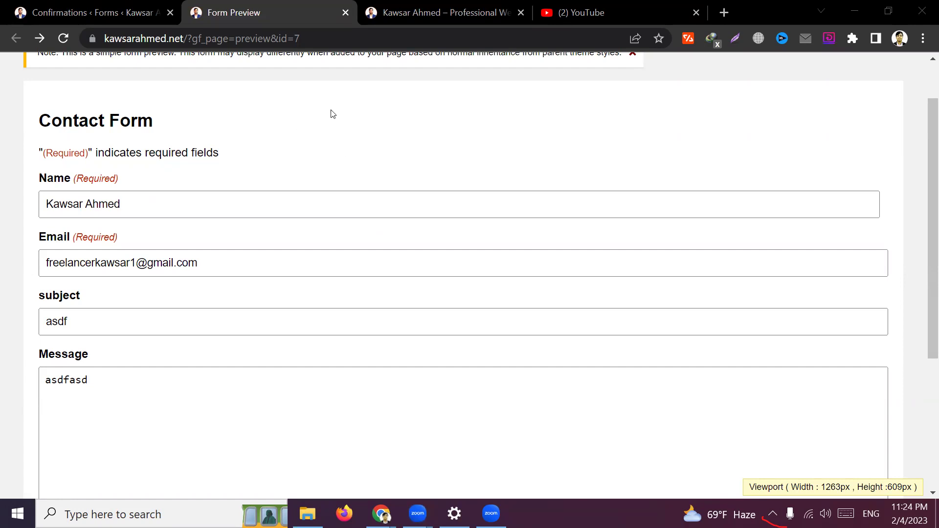
Check the result page, then return to the Confirmations settings
{"action": "left_click", "coordinate": [152, 200]}
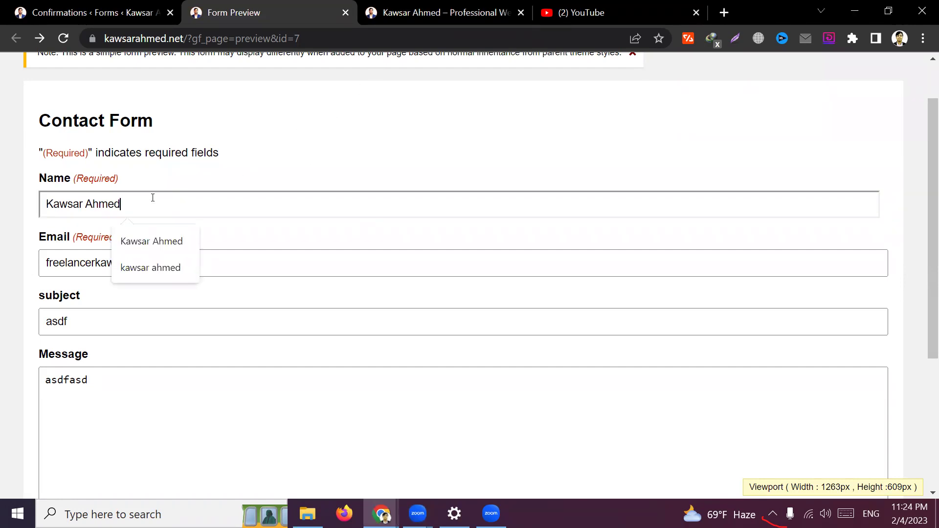
{"action": "scroll", "coordinate": [255, 254], "scroll_direction": "down", "scroll_amount": 3}
{"action": "scroll", "coordinate": [255, 254], "scroll_direction": "down", "scroll_amount": 1}
{"action": "scroll", "coordinate": [255, 256], "scroll_direction": "up", "scroll_amount": 4}
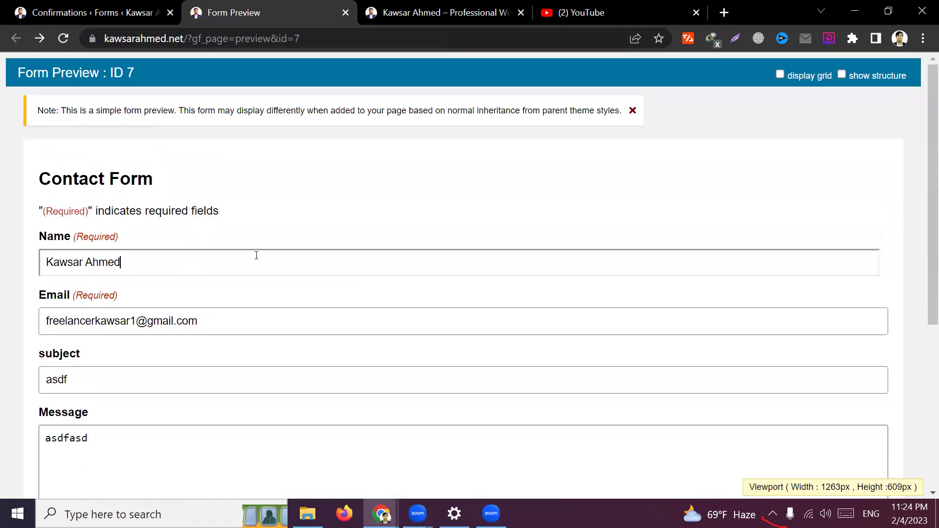
{"action": "left_click", "coordinate": [122, 7]}
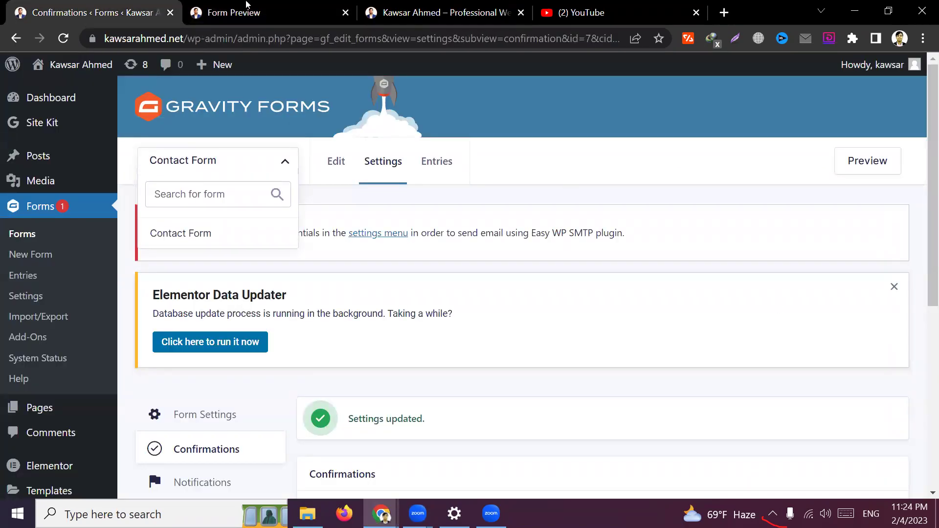
Close the old form preview and check the site's Contact page, then go back to Confirmations
{"action": "left_click", "coordinate": [253, 15]}
{"action": "left_click", "coordinate": [344, 13]}
{"action": "left_click", "coordinate": [108, 15]}
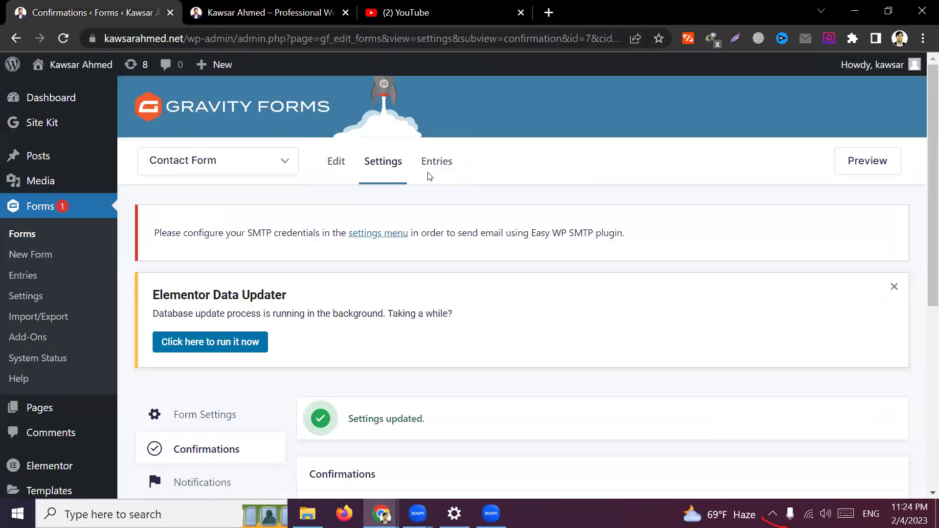
{"action": "scroll", "coordinate": [590, 374], "scroll_direction": "down", "scroll_amount": 3}
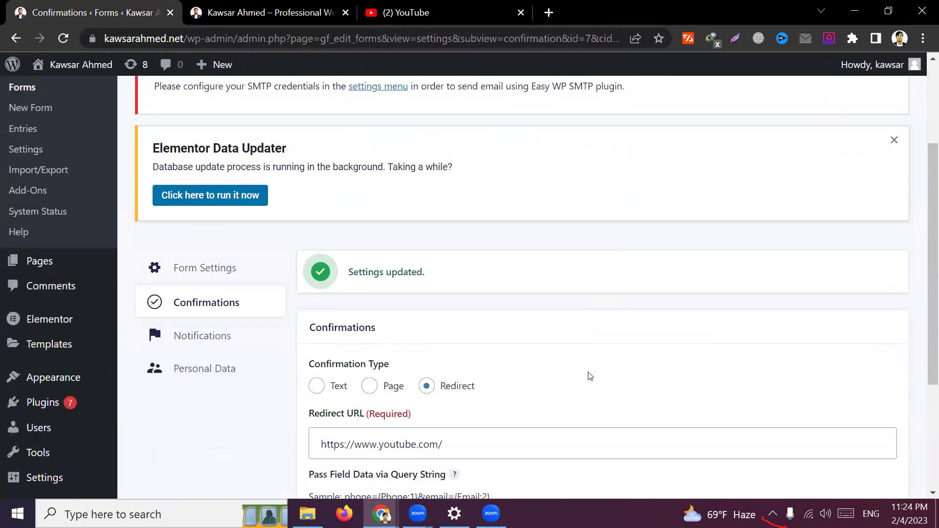
{"action": "left_click", "coordinate": [224, 16]}
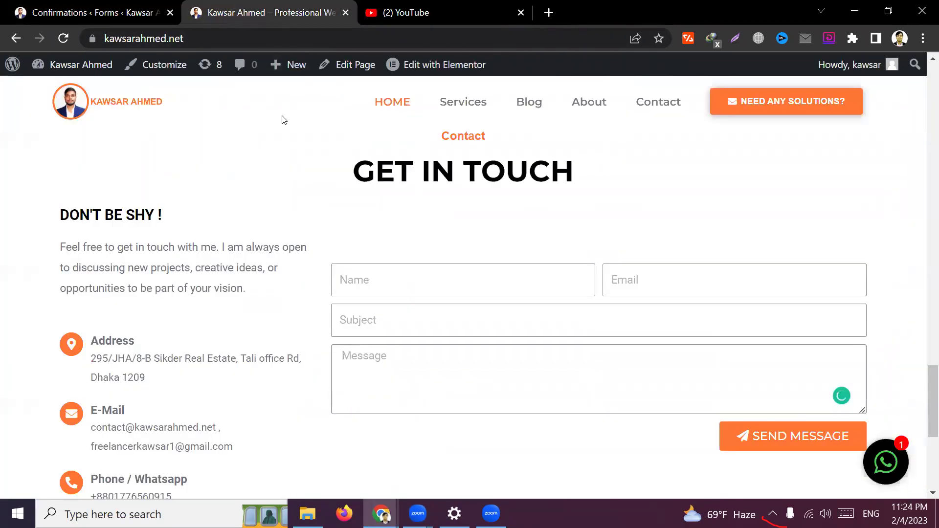
{"action": "key", "text": "ctrl+shift+Tab"}
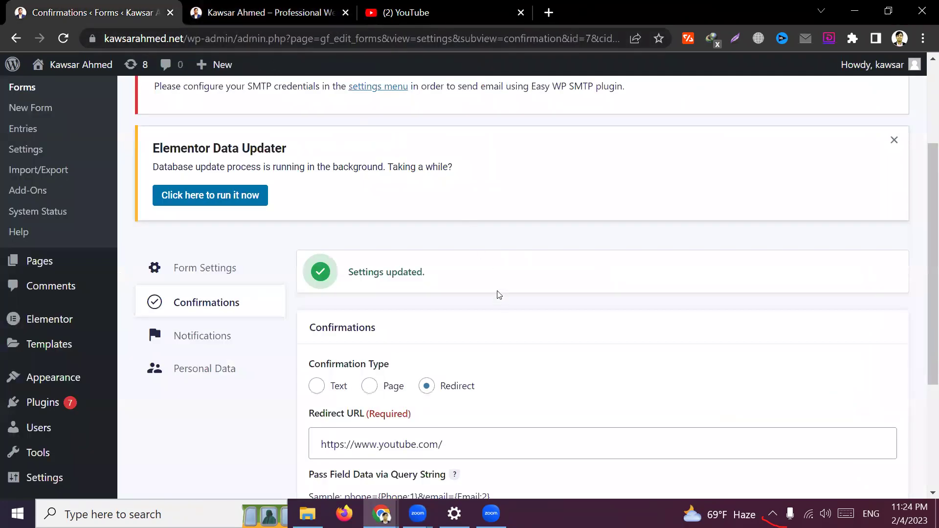
{"action": "scroll", "coordinate": [525, 285], "scroll_direction": "down", "scroll_amount": 2}
{"action": "scroll", "coordinate": [697, 246], "scroll_direction": "up", "scroll_amount": 5}
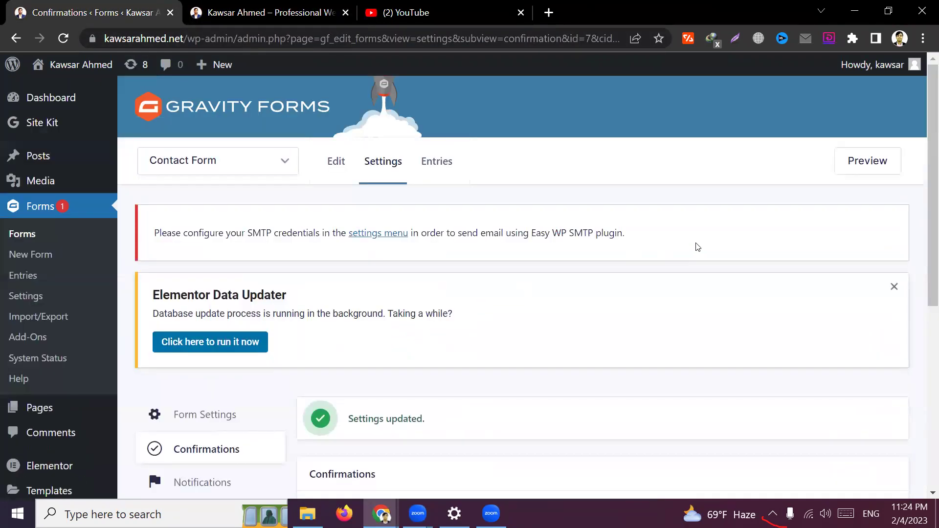
Open a fresh Contact Form preview and try its Name and Email fields
{"action": "left_click", "coordinate": [871, 161]}
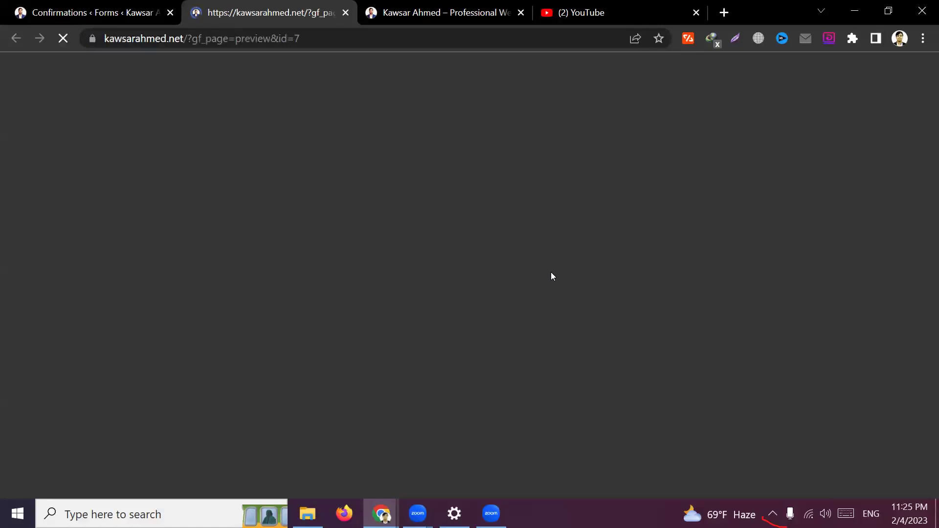
{"action": "scroll", "coordinate": [552, 272], "scroll_direction": "down", "scroll_amount": 5}
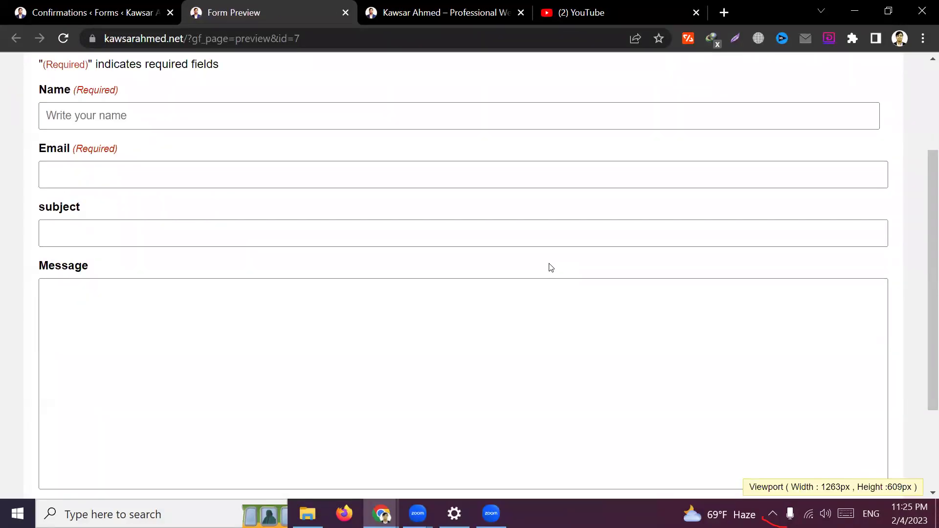
{"action": "scroll", "coordinate": [550, 267], "scroll_direction": "down", "scroll_amount": 2}
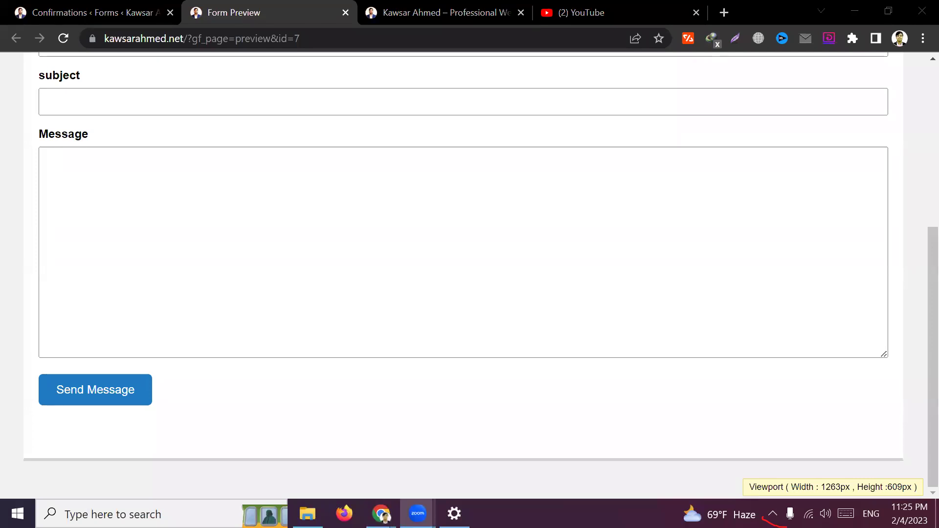
{"action": "scroll", "coordinate": [449, 264], "scroll_direction": "up", "scroll_amount": 3}
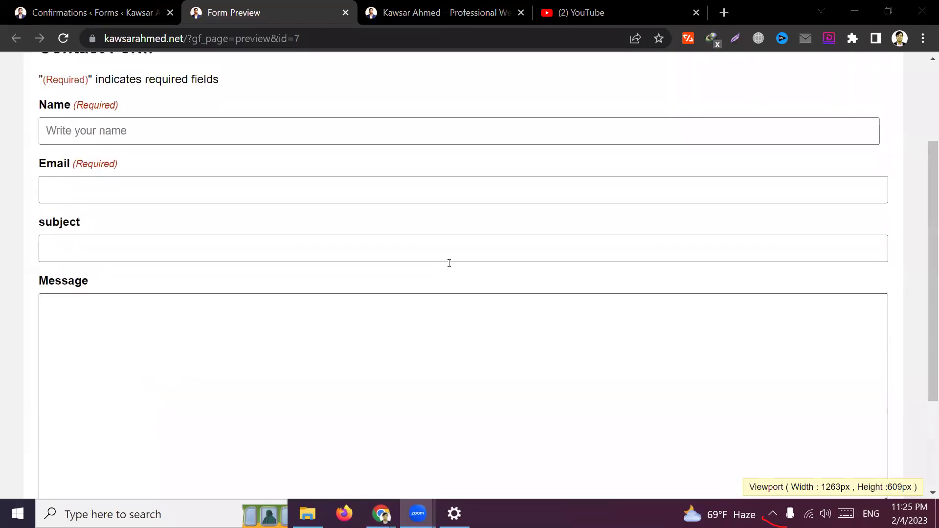
{"action": "scroll", "coordinate": [449, 263], "scroll_direction": "up", "scroll_amount": 3}
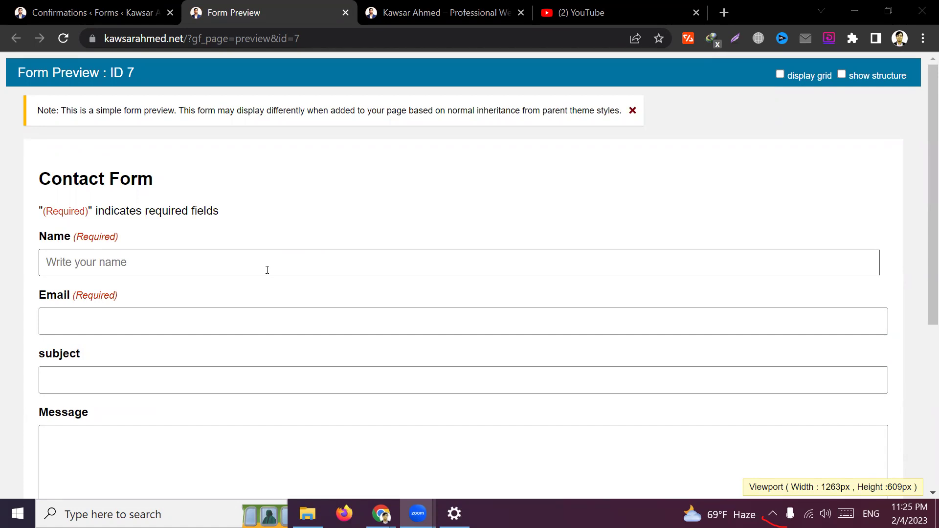
{"action": "left_click", "coordinate": [220, 262]}
{"action": "left_click", "coordinate": [313, 223]}
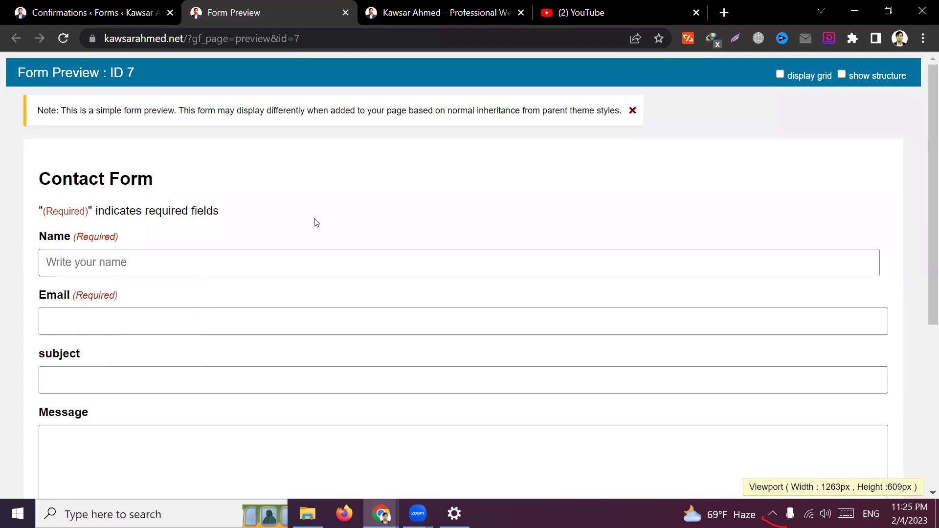
{"action": "scroll", "coordinate": [316, 220], "scroll_direction": "down", "scroll_amount": 1}
{"action": "left_click", "coordinate": [143, 249]}
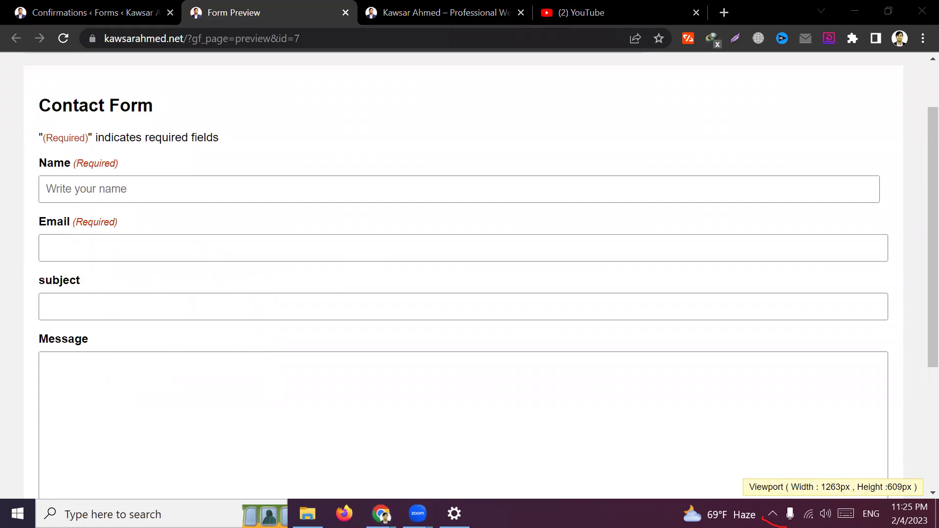
Go from the Confirmations settings to the form's Notifications settings
{"action": "left_click", "coordinate": [82, 10]}
{"action": "scroll", "coordinate": [621, 279], "scroll_direction": "down", "scroll_amount": 3}
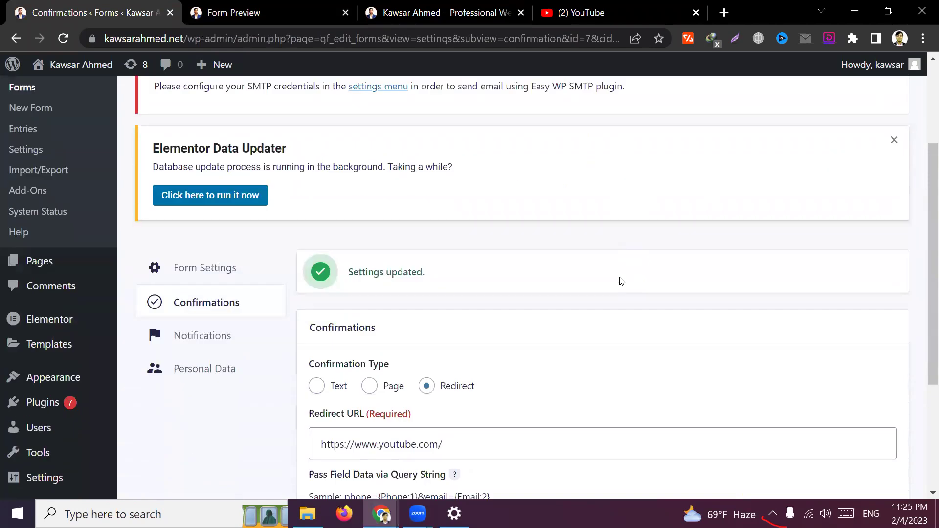
{"action": "left_click", "coordinate": [225, 335]}
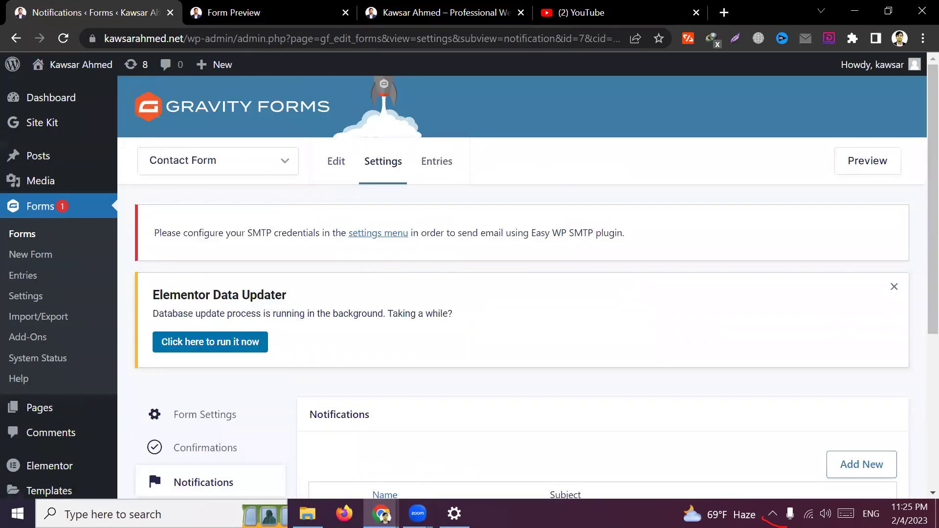
Open the Admin Notification for editing
{"action": "left_click", "coordinate": [417, 513]}
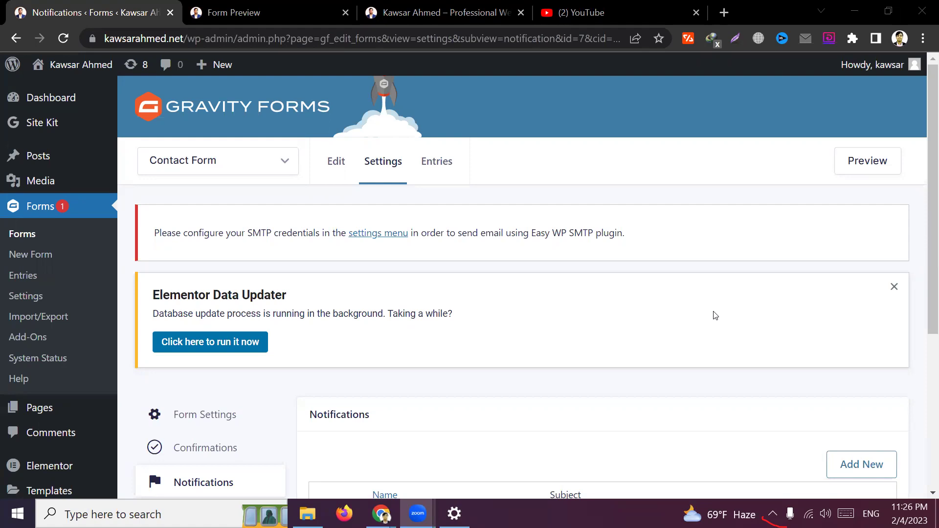
{"action": "scroll", "coordinate": [437, 335], "scroll_direction": "down", "scroll_amount": 3}
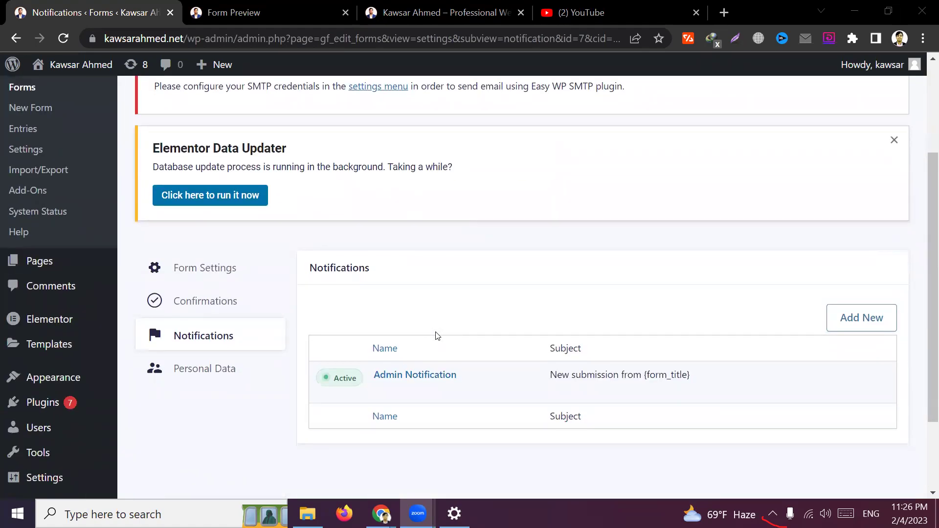
{"action": "left_click", "coordinate": [517, 277]}
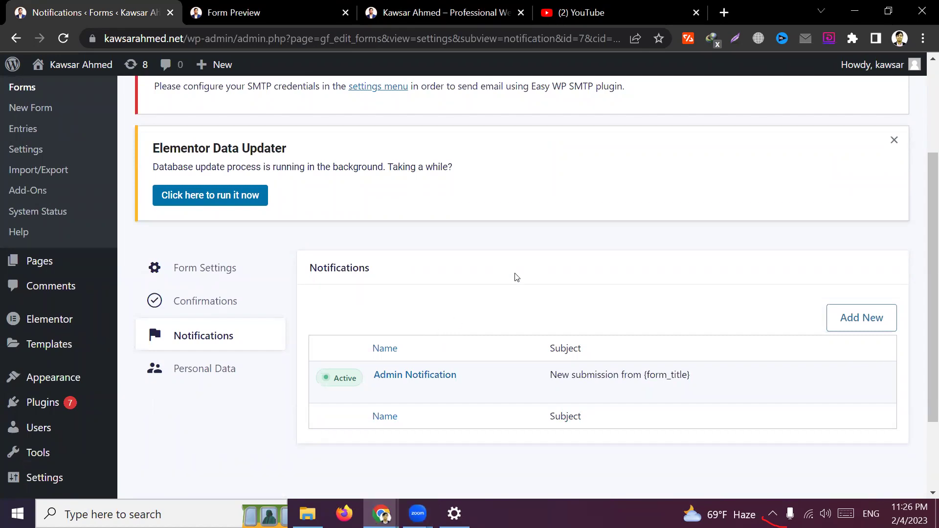
{"action": "scroll", "coordinate": [517, 277], "scroll_direction": "down", "scroll_amount": 2}
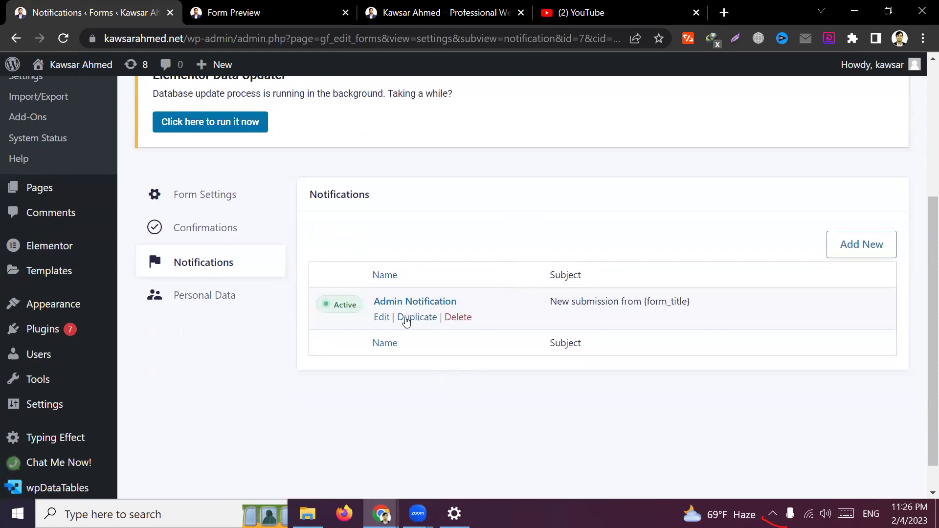
{"action": "left_click", "coordinate": [386, 318]}
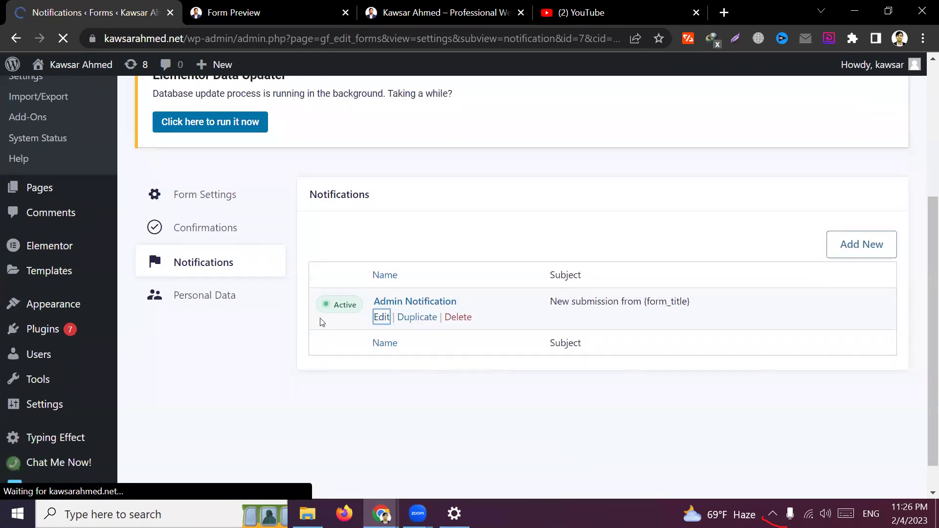
Review the notification name, then open WordPress General Settings in a new tab
{"action": "scroll", "coordinate": [478, 398], "scroll_direction": "down", "scroll_amount": 3}
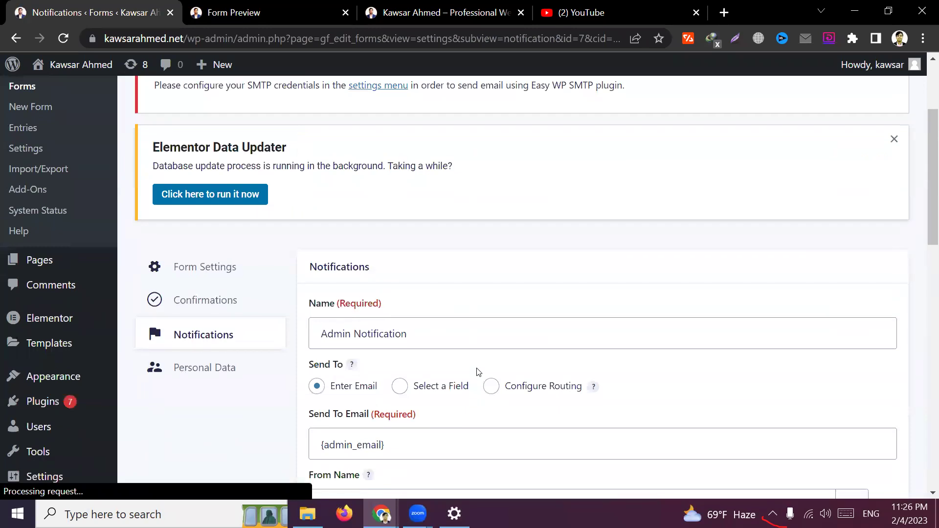
{"action": "scroll", "coordinate": [459, 335], "scroll_direction": "down", "scroll_amount": 3}
{"action": "triple_click", "coordinate": [424, 186]}
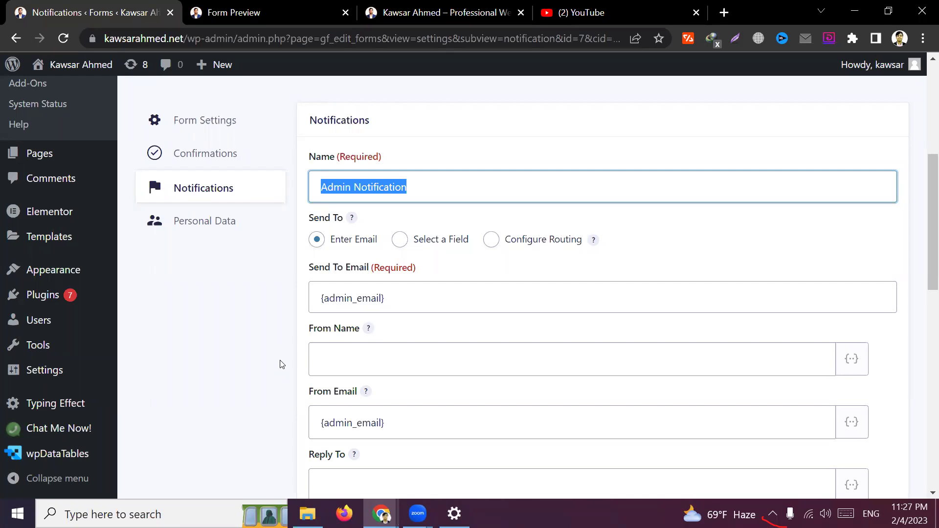
{"action": "left_click", "coordinate": [281, 363]}
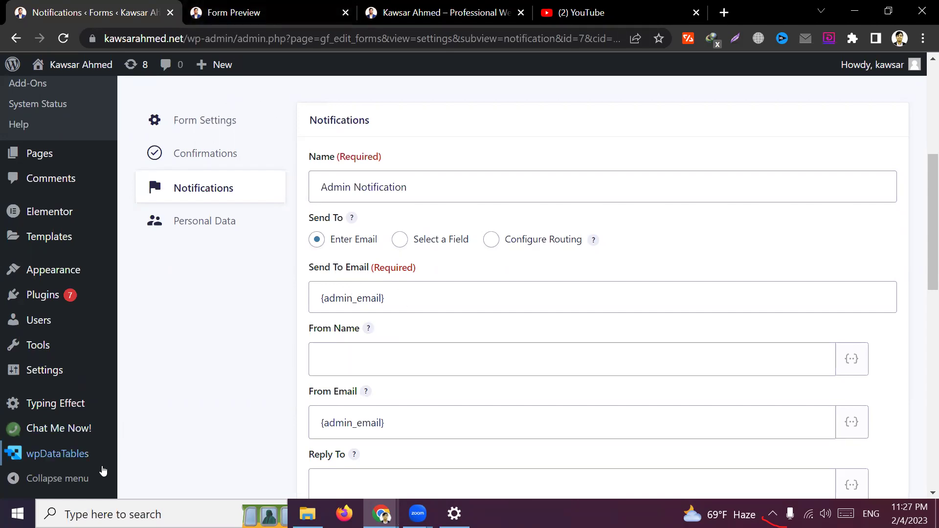
{"action": "mouse_move", "coordinate": [69, 372]}
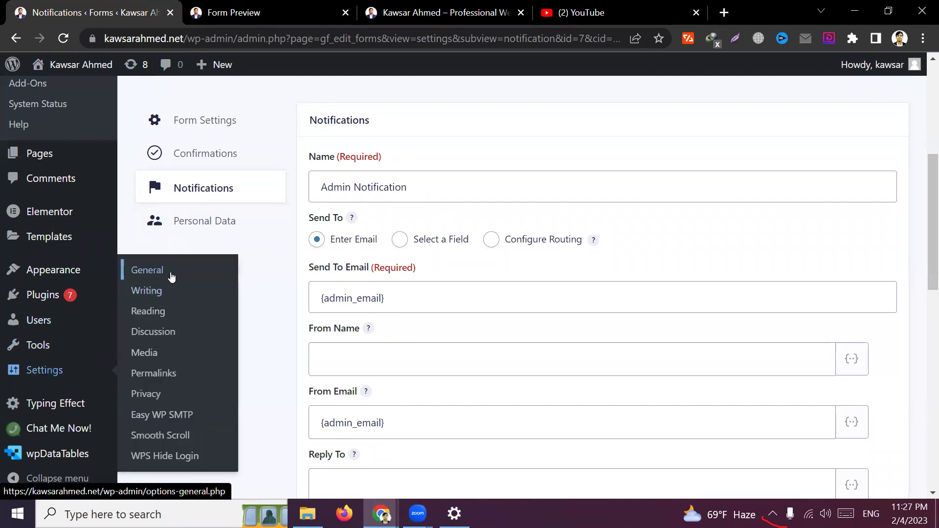
{"action": "middle_click", "coordinate": [172, 274]}
Place the General Settings tab beside the forms tab and check the Administration Email Address
{"action": "left_click_drag", "start_coordinate": [368, 4], "coordinate": [231, 4]}
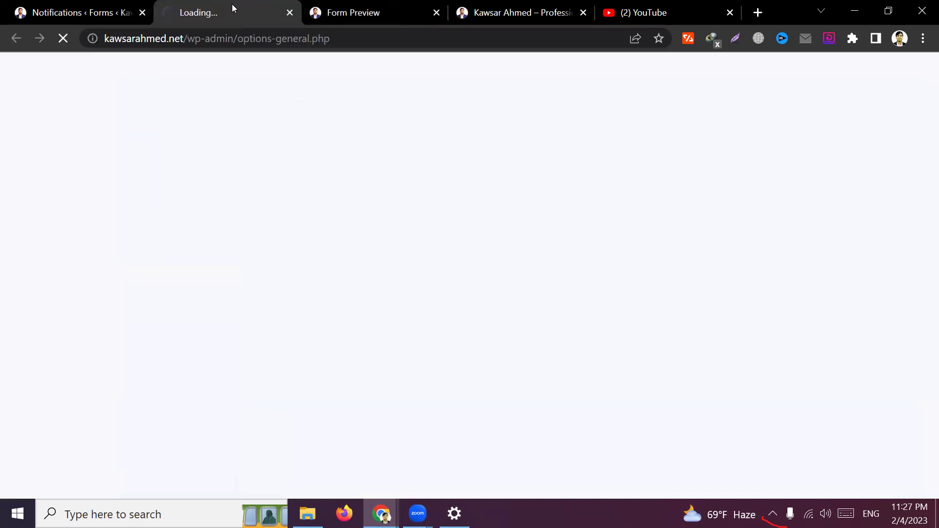
{"action": "scroll", "coordinate": [455, 237], "scroll_direction": "down", "scroll_amount": 5}
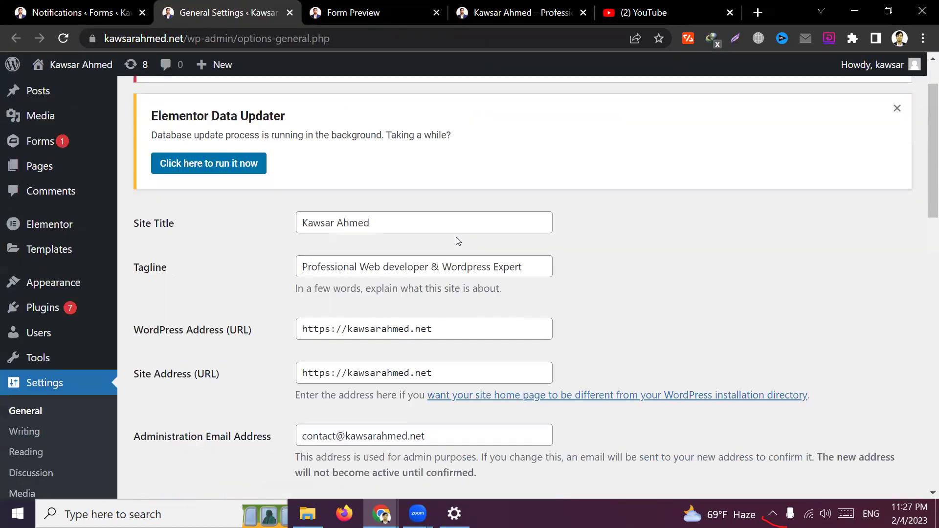
{"action": "left_click_drag", "start_coordinate": [425, 215], "coordinate": [301, 209]}
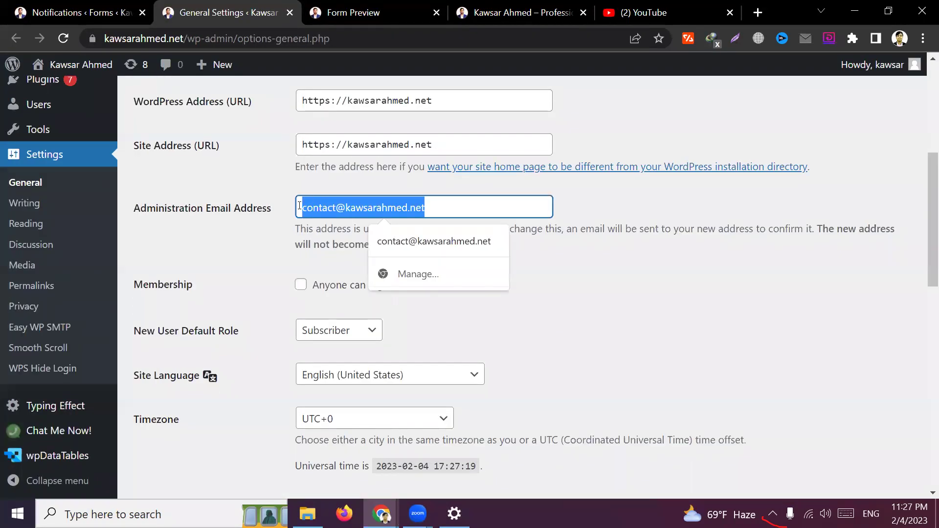
{"action": "left_click", "coordinate": [501, 242]}
{"action": "key", "text": "ctrl+shift+Tab"}
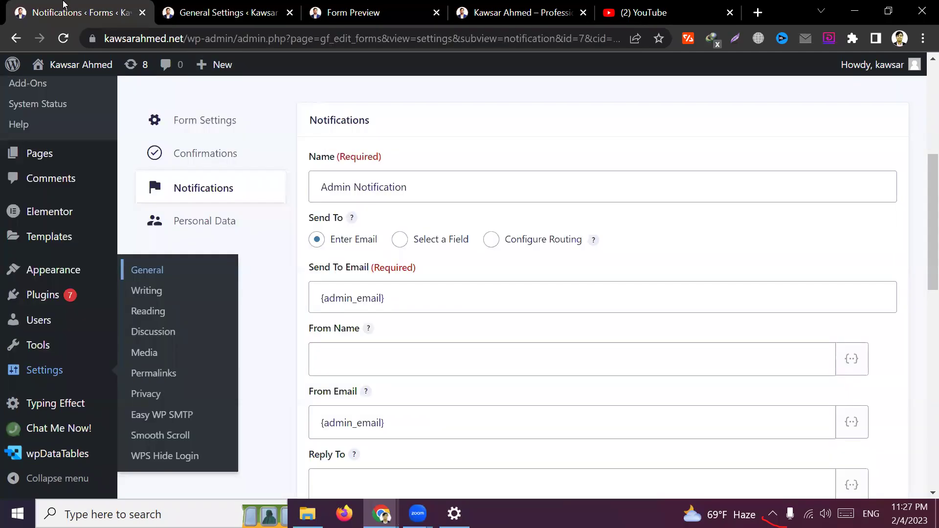
{"action": "left_click", "coordinate": [239, 5]}
{"action": "key", "text": "ctrl+shift+Tab"}
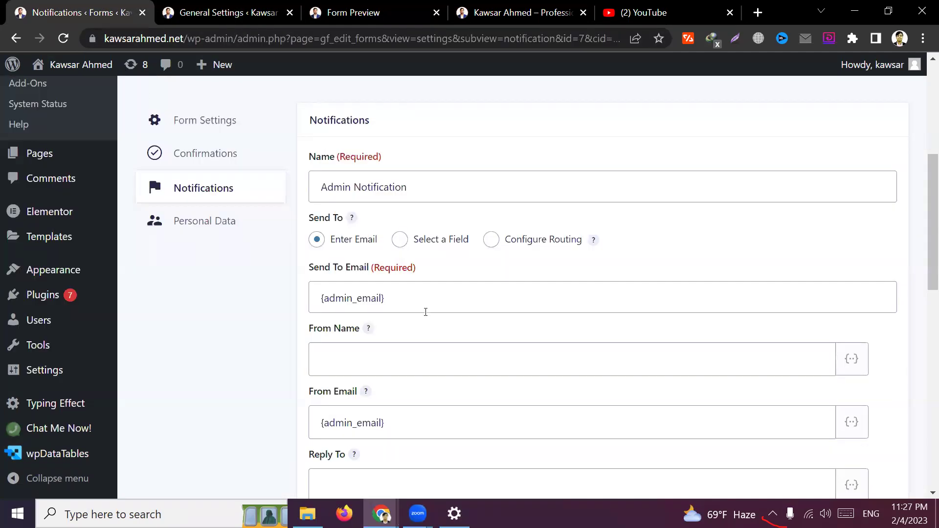
Compare the notification's Send To Email value with the site's administration email
{"action": "triple_click", "coordinate": [411, 296]}
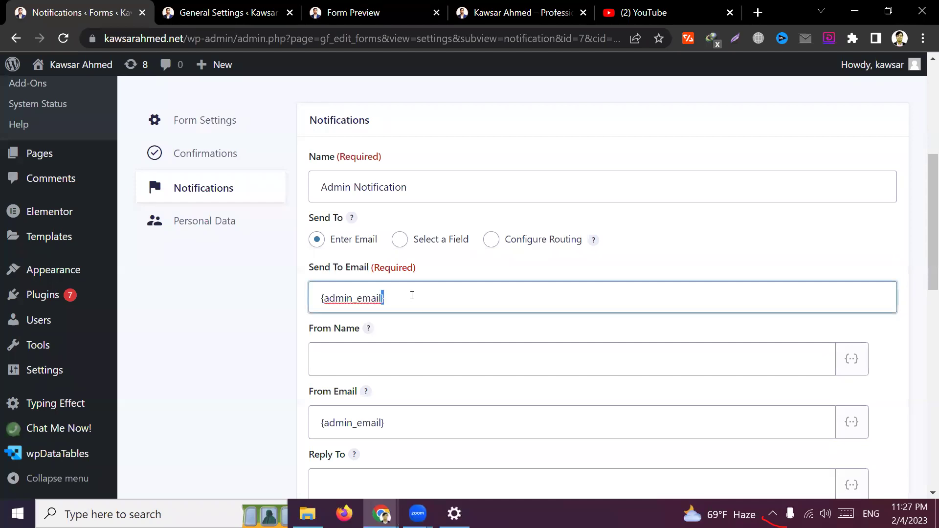
{"action": "left_click", "coordinate": [279, 358]}
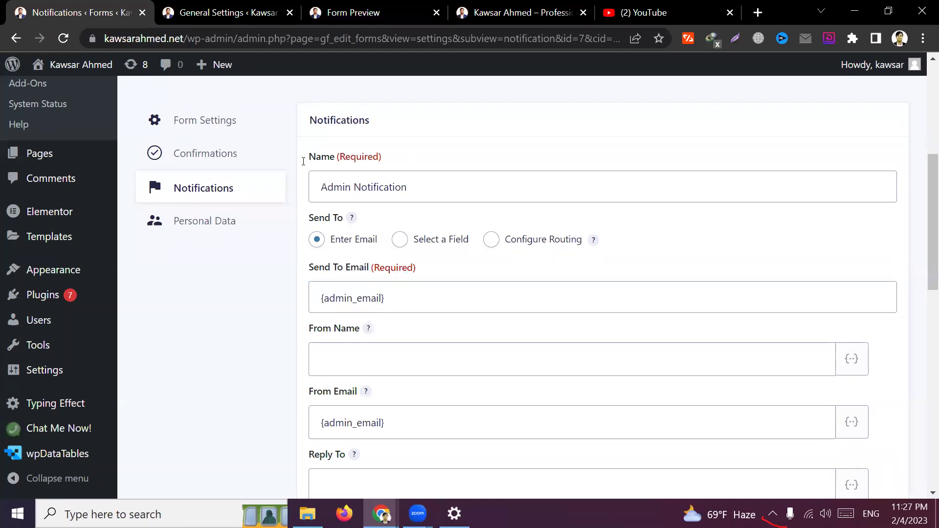
{"action": "key", "text": "ctrl+Tab"}
{"action": "left_click_drag", "start_coordinate": [438, 207], "coordinate": [312, 208]}
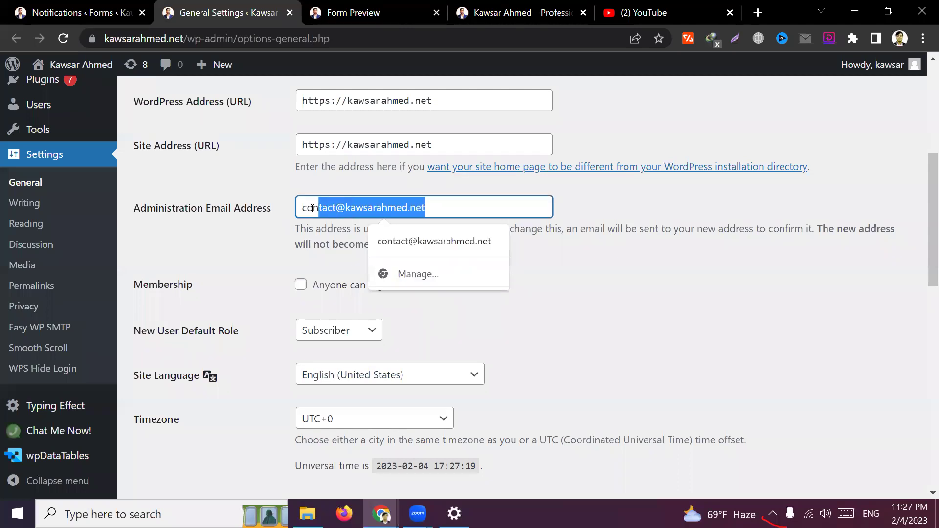
{"action": "left_click", "coordinate": [66, 11]}
{"action": "left_click_drag", "start_coordinate": [387, 298], "coordinate": [326, 298]}
{"action": "left_click", "coordinate": [220, 12]}
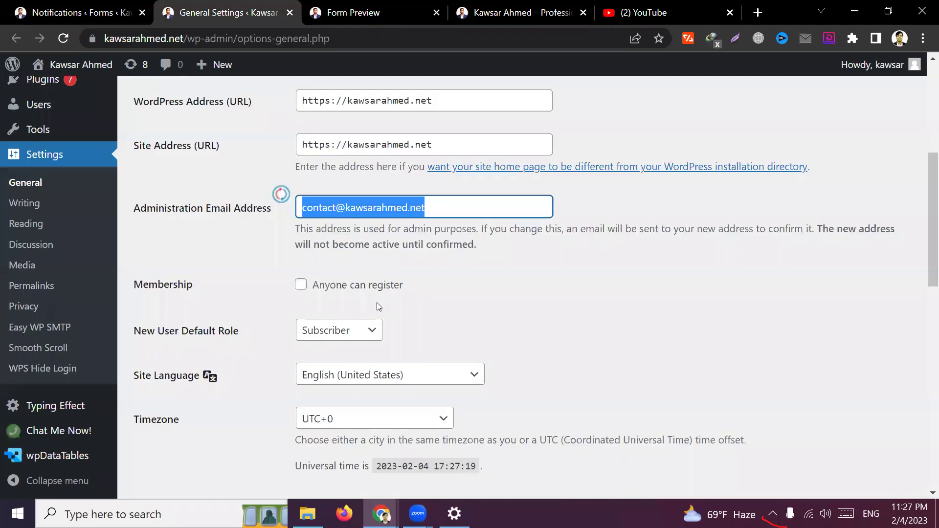
{"action": "left_click", "coordinate": [74, 13]}
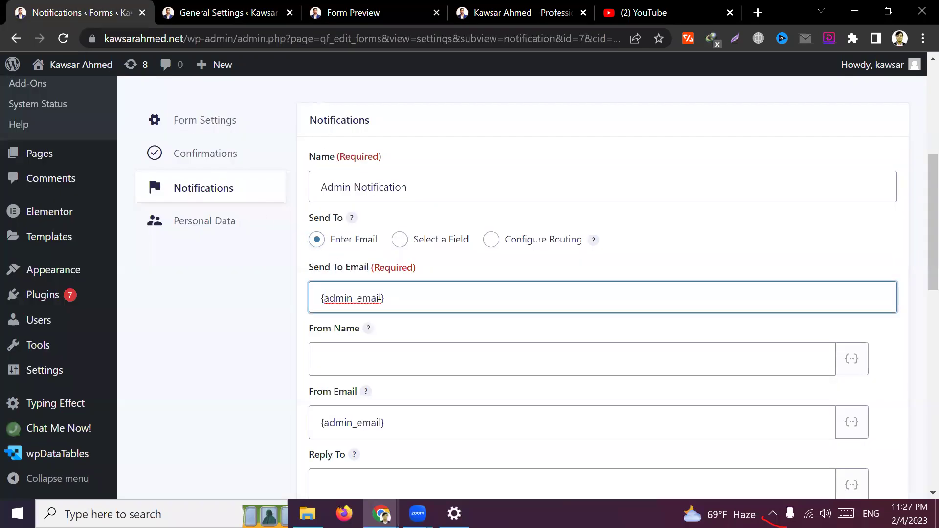
{"action": "left_click", "coordinate": [225, 12]}
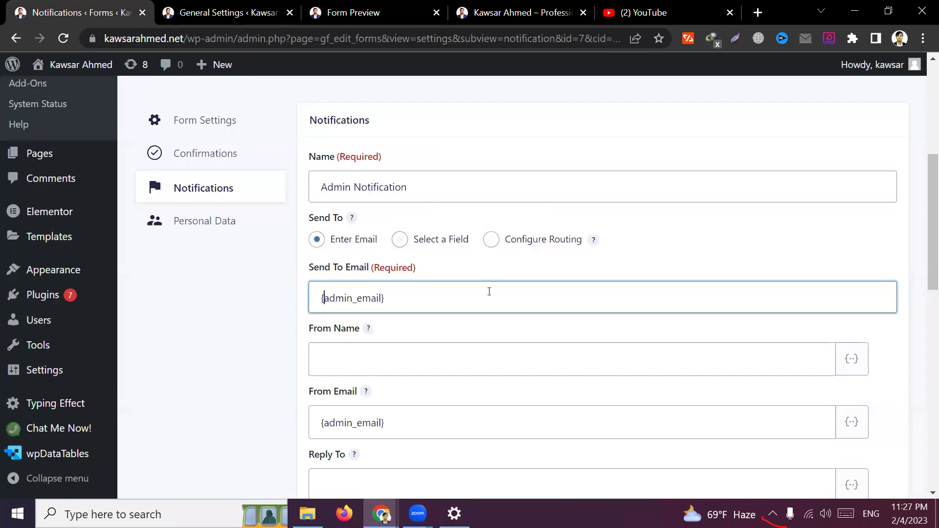
{"action": "left_click", "coordinate": [73, 13]}
Select the entire {admin_email} value in the Send To Email field
{"action": "left_click", "coordinate": [403, 296]}
{"action": "key", "text": "ctrl+a"}
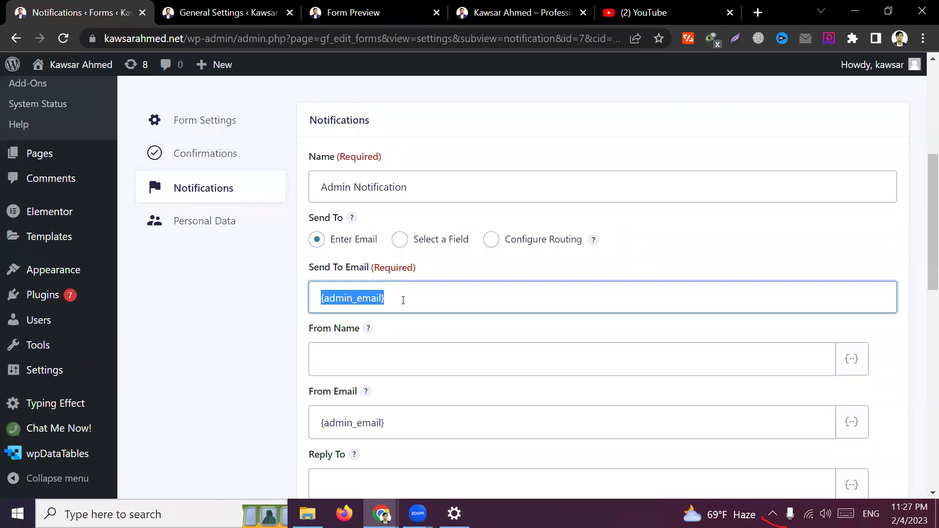
{"action": "left_click", "coordinate": [409, 427]}
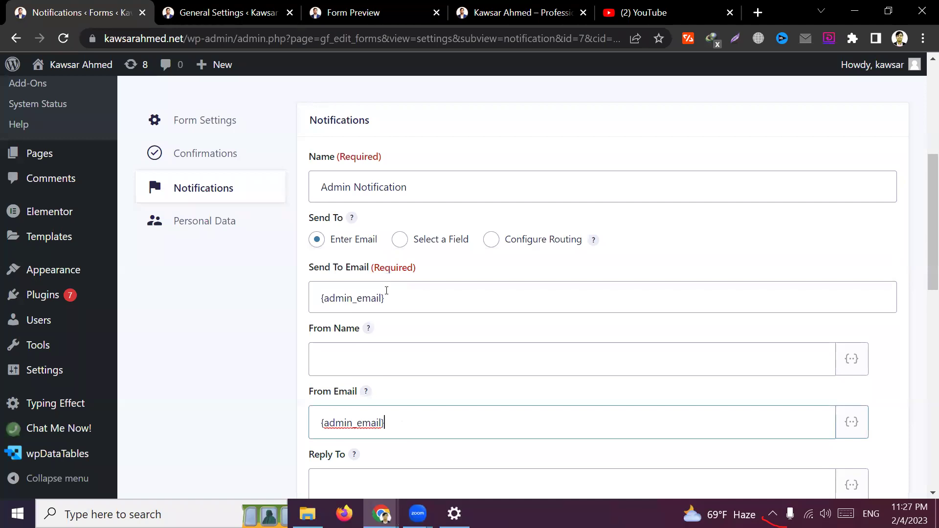
{"action": "left_click", "coordinate": [387, 290]}
{"action": "key", "text": "ctrl+a"}
Replace {admin_email} in Send To Email with the personal Gmail address from autofill
{"action": "key", "text": "BackSpace"}
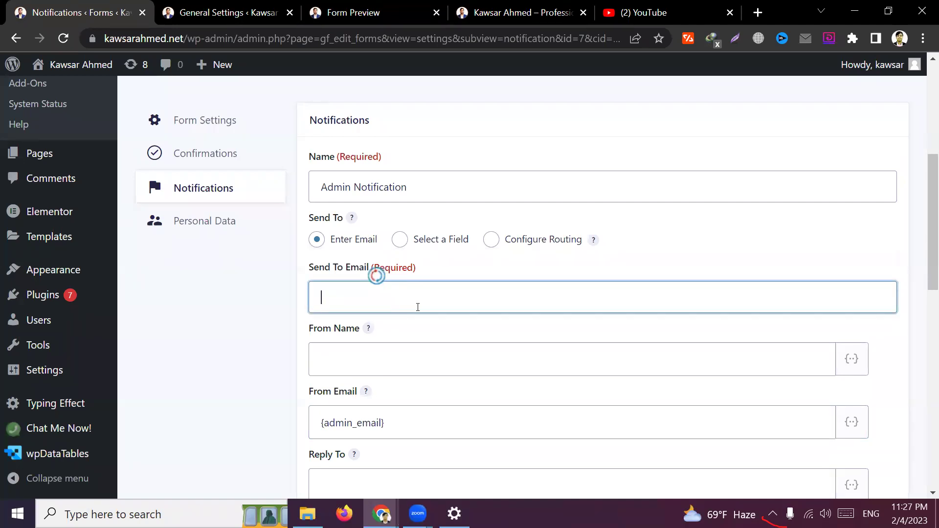
{"action": "left_click", "coordinate": [446, 337]}
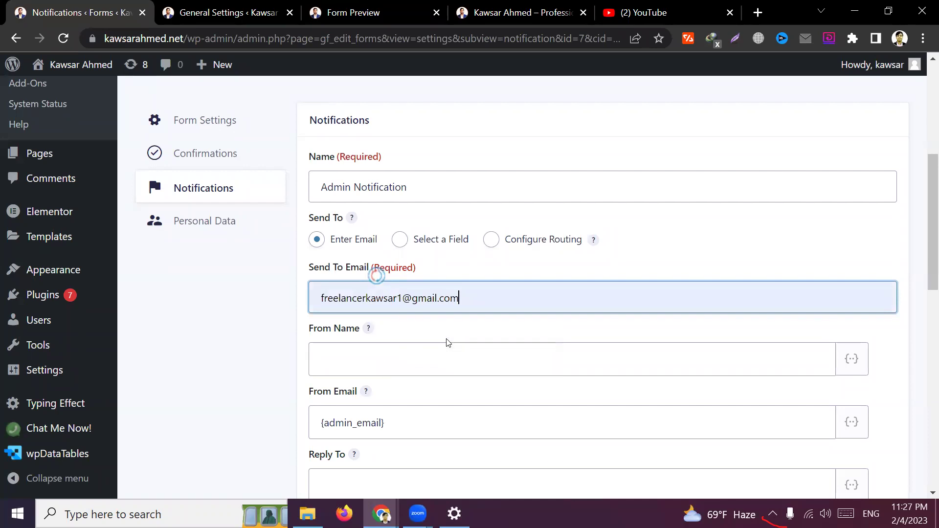
{"action": "triple_click", "coordinate": [496, 298]}
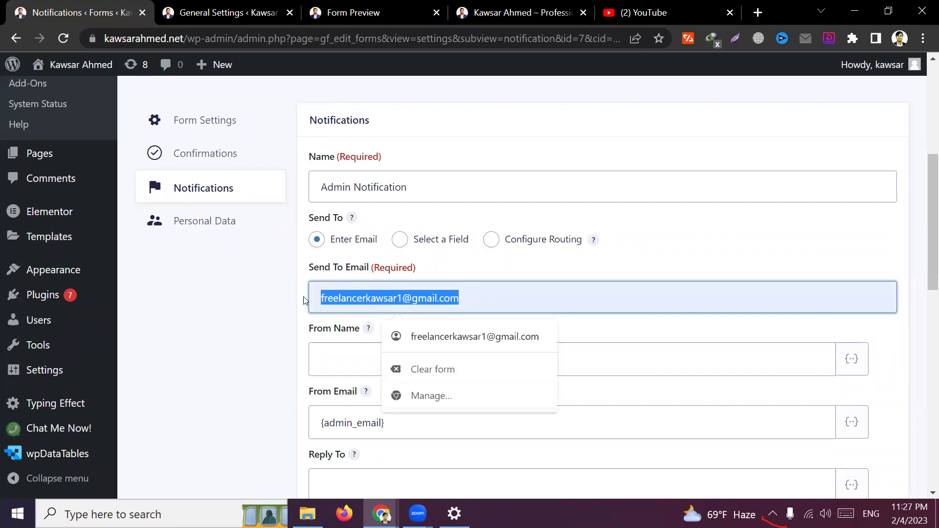
{"action": "triple_click", "coordinate": [474, 297]}
{"action": "left_click", "coordinate": [476, 296]}
{"action": "left_click", "coordinate": [222, 388]}
Compare the From Email {admin_email} placeholder with the administration email in General Settings
{"action": "left_click_drag", "start_coordinate": [405, 422], "coordinate": [315, 425]}
{"action": "left_click", "coordinate": [268, 409]}
{"action": "left_click", "coordinate": [222, 12]}
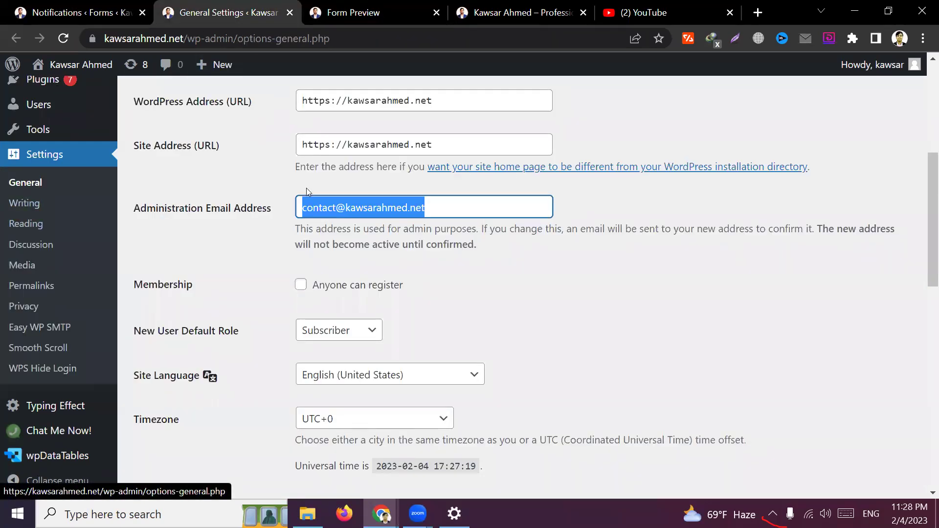
{"action": "double_click", "coordinate": [446, 211]}
{"action": "left_click", "coordinate": [703, 295]}
{"action": "left_click", "coordinate": [81, 12]}
{"action": "scroll", "coordinate": [381, 423], "scroll_direction": "down", "scroll_amount": 1}
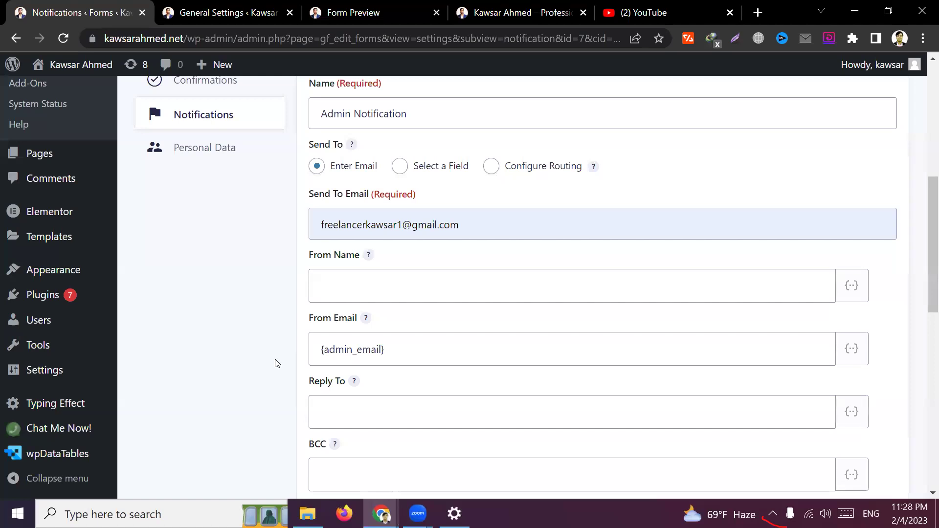
Set the From Name to the site owner's full name, replacing Website Mail
{"action": "left_click", "coordinate": [380, 293]}
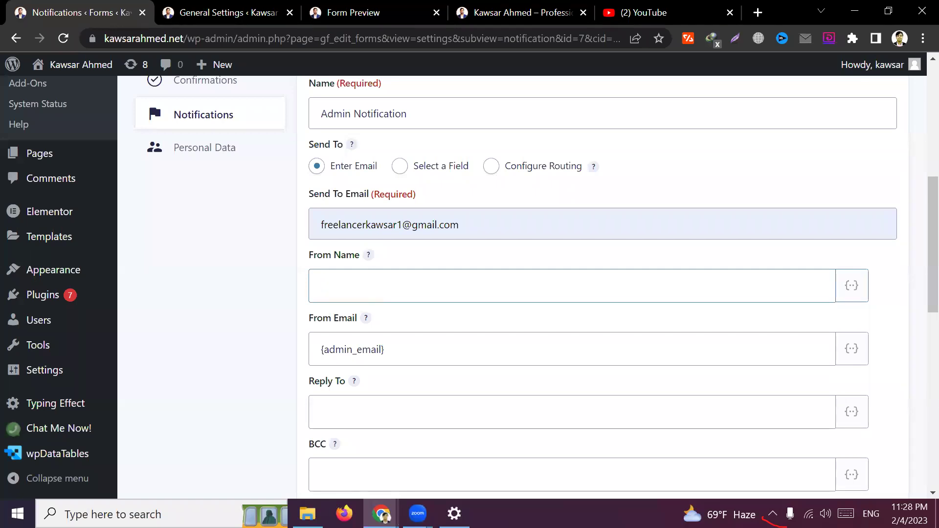
{"action": "left_click", "coordinate": [417, 513]}
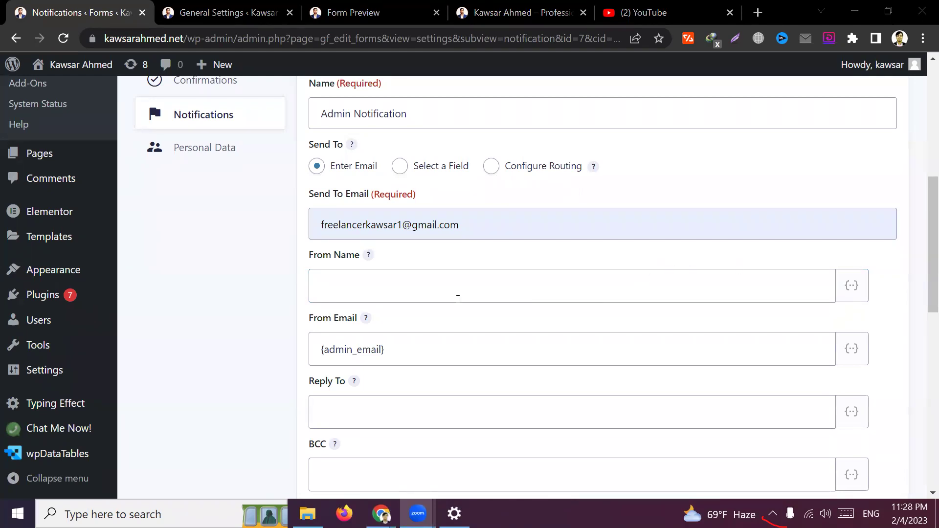
{"action": "left_click", "coordinate": [219, 315]}
{"action": "left_click", "coordinate": [348, 285]}
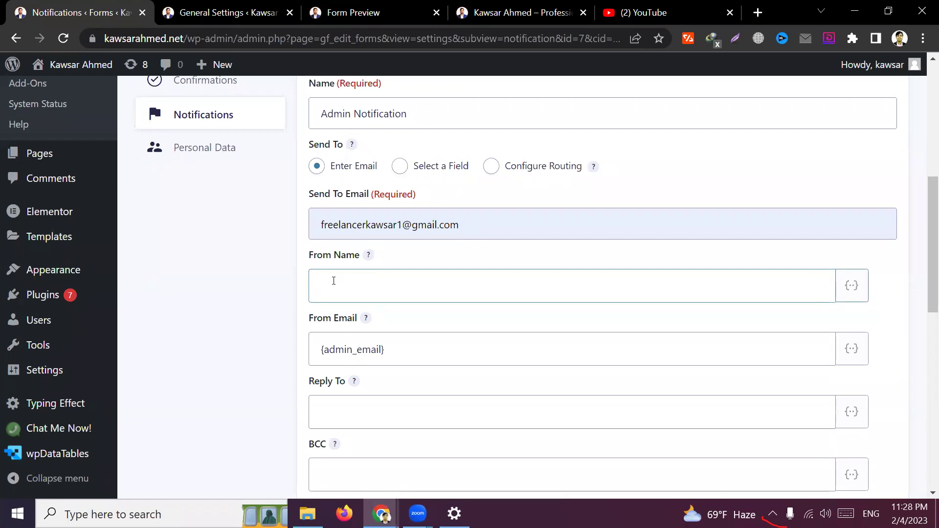
{"action": "type", "text": "Website Mail"}
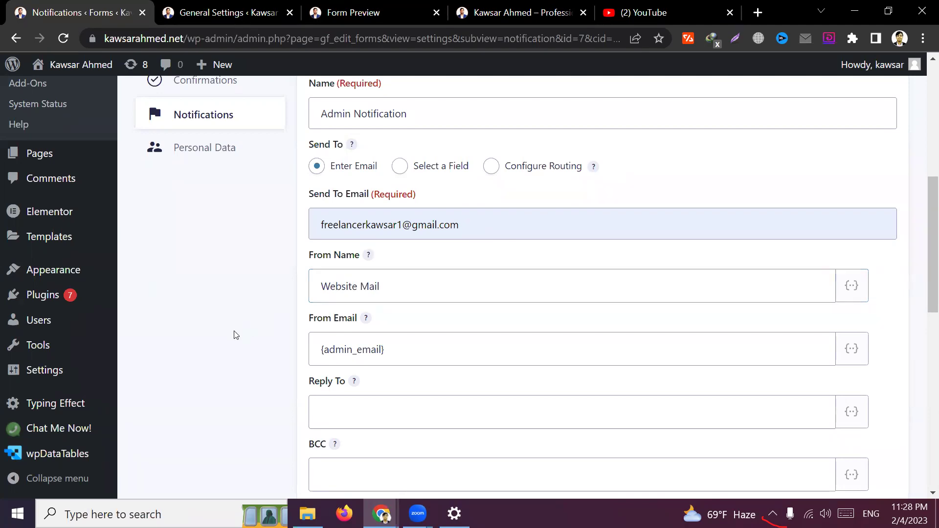
{"action": "triple_click", "coordinate": [406, 291]}
{"action": "key", "text": "BackSpace"}
{"action": "type", "text": "Kawsar "}
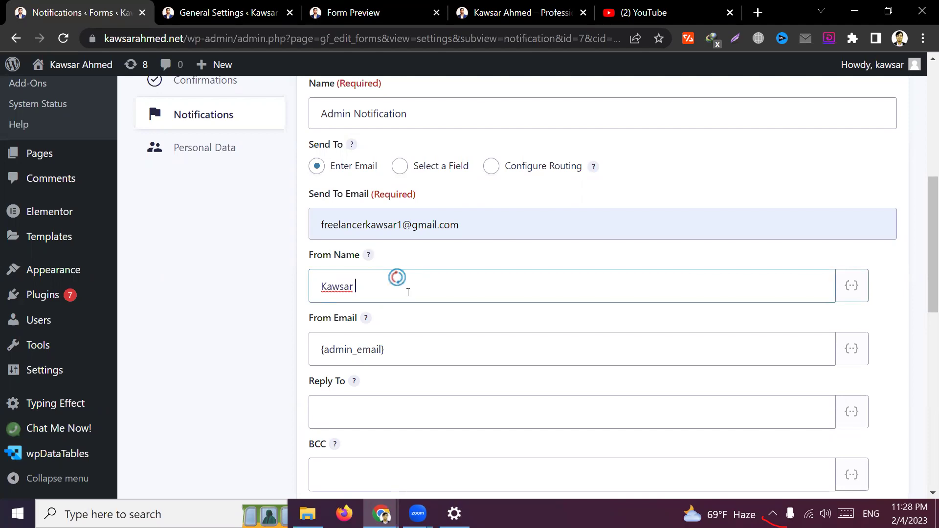
{"action": "type", "text": "Ahmed"}
{"action": "left_click", "coordinate": [267, 332]}
{"action": "scroll", "coordinate": [269, 329], "scroll_direction": "down", "scroll_amount": 1}
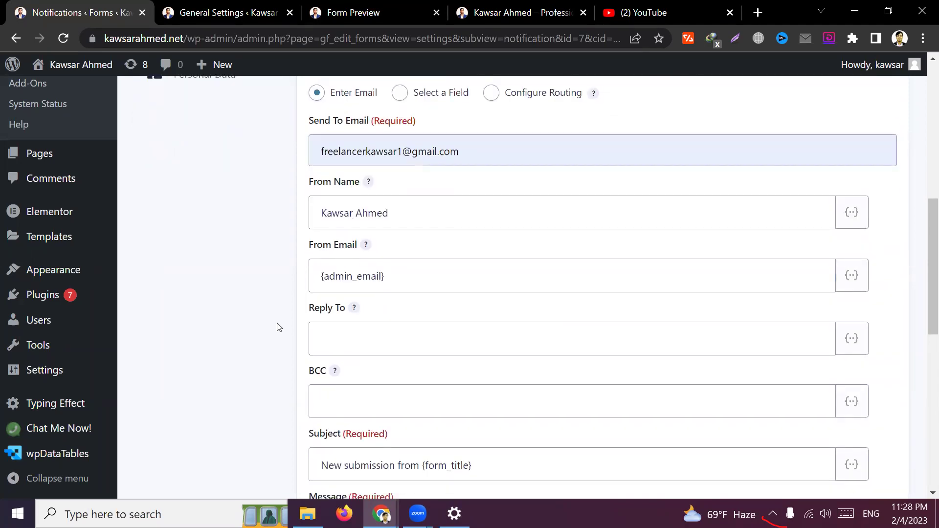
Close the General Settings tab, test the preview's Email field, and return to the notification settings
{"action": "left_click", "coordinate": [223, 6]}
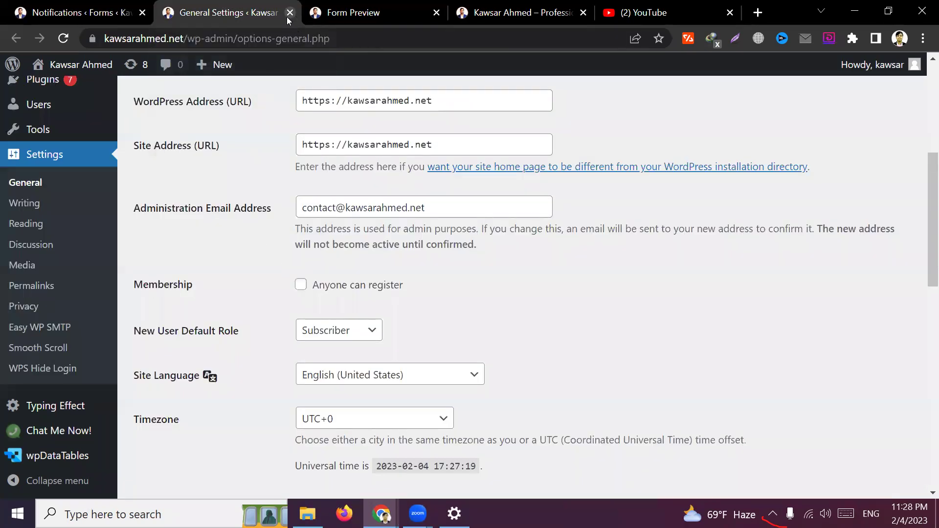
{"action": "left_click", "coordinate": [289, 14]}
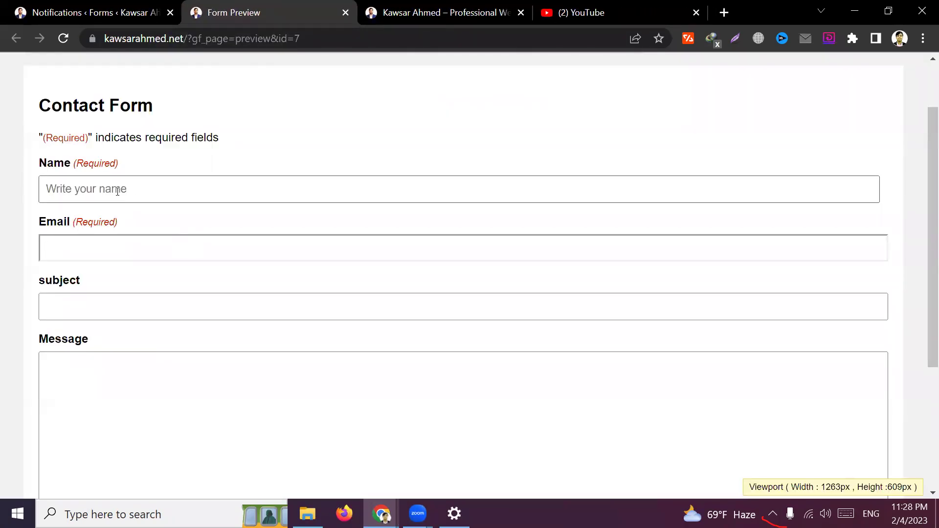
{"action": "left_click", "coordinate": [115, 249]}
{"action": "left_click", "coordinate": [300, 157]}
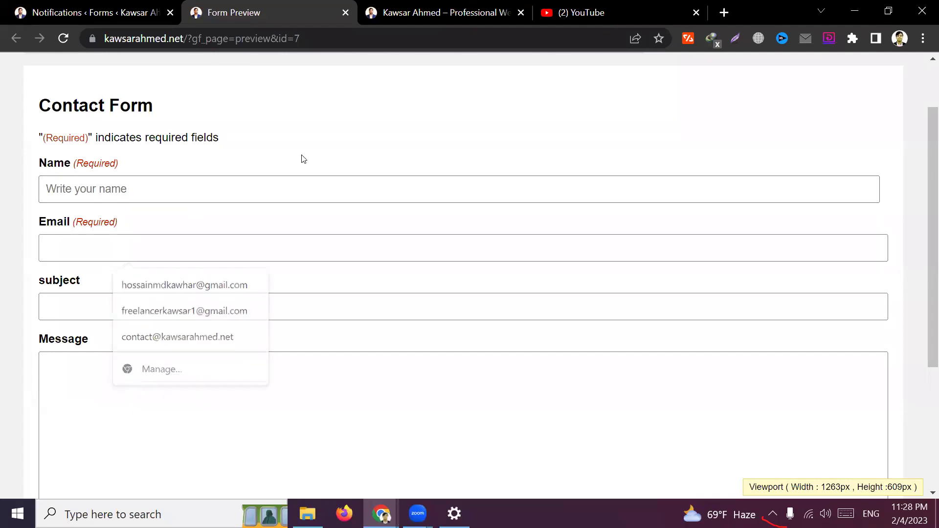
{"action": "scroll", "coordinate": [123, 393], "scroll_direction": "down", "scroll_amount": 3}
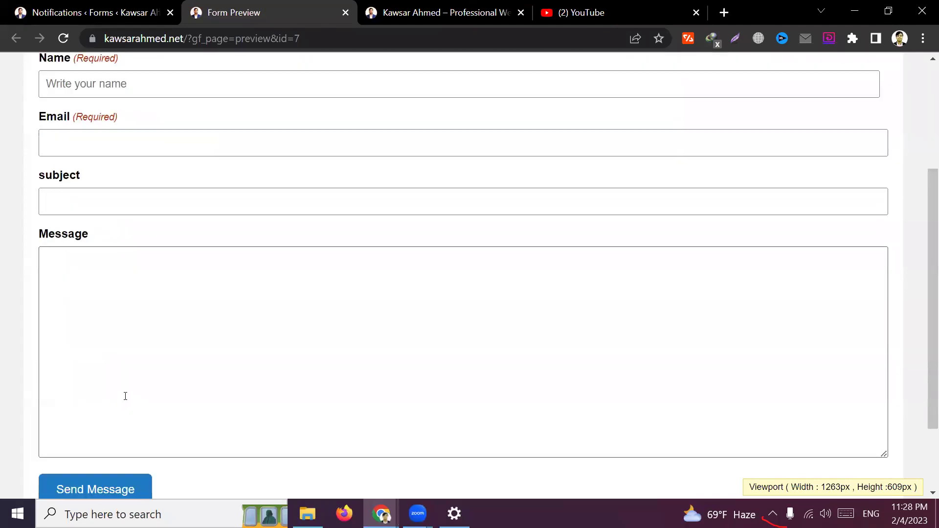
{"action": "scroll", "coordinate": [125, 396], "scroll_direction": "up", "scroll_amount": 3}
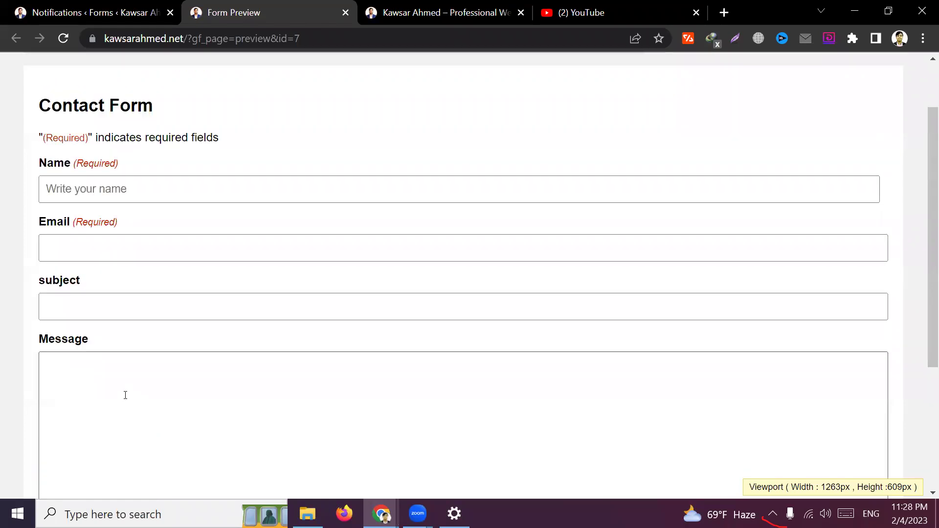
{"action": "left_click", "coordinate": [65, 244]}
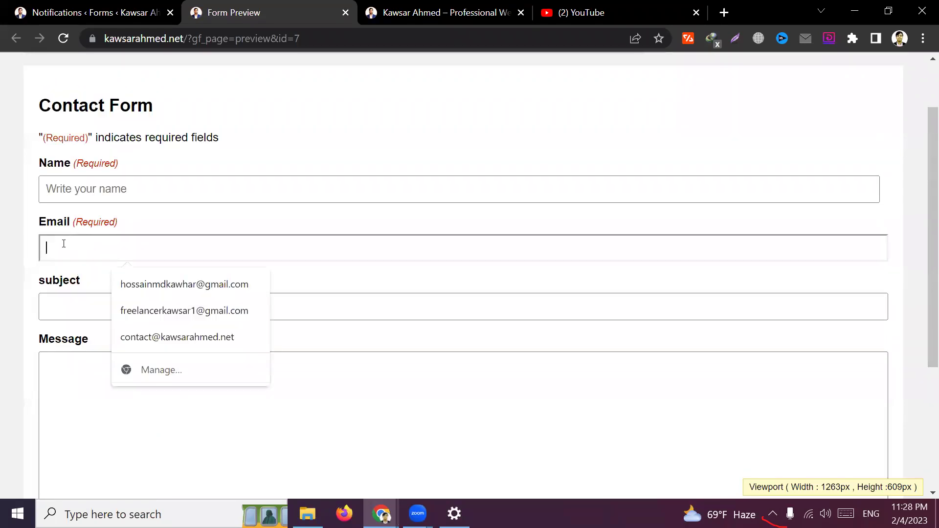
{"action": "left_click", "coordinate": [23, 254]}
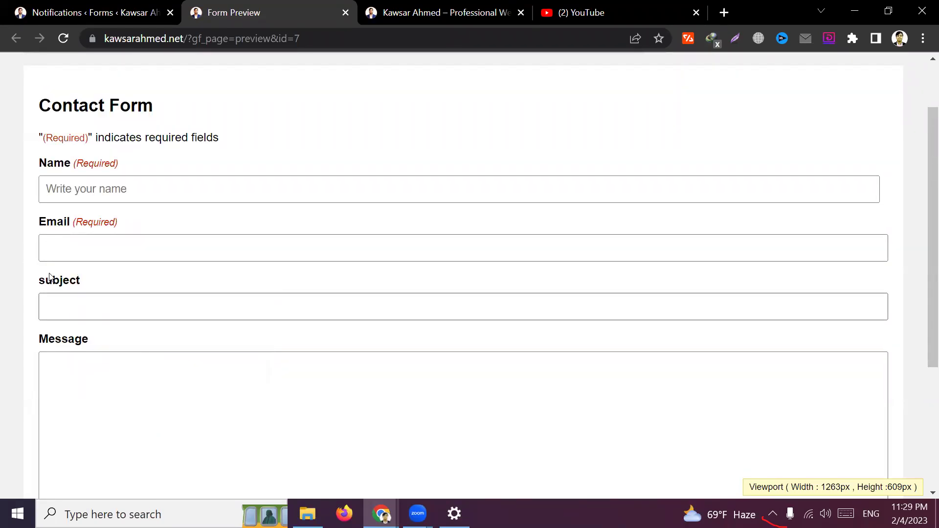
{"action": "key", "text": "ctrl+shift+Tab"}
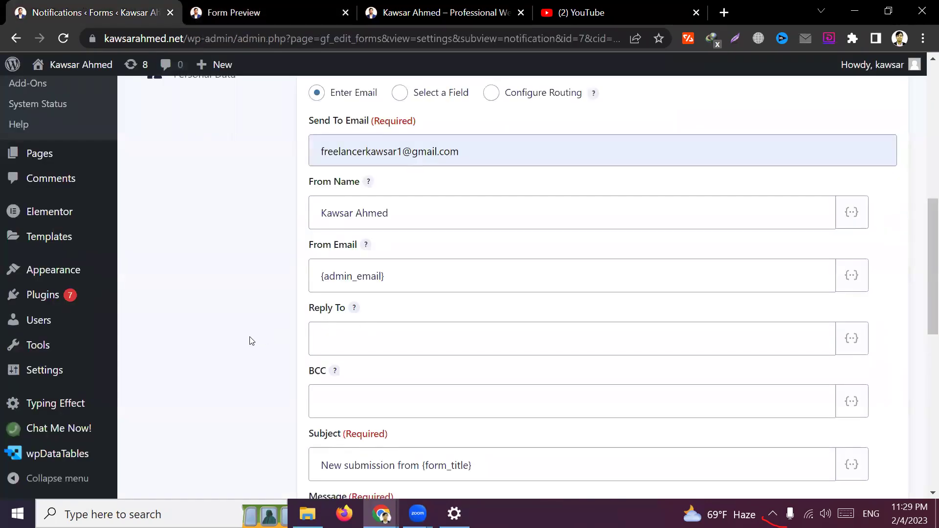
Set Reply To to the form's Email merge tag {Email:2}
{"action": "scroll", "coordinate": [342, 313], "scroll_direction": "down", "scroll_amount": 2}
{"action": "left_click", "coordinate": [363, 258]}
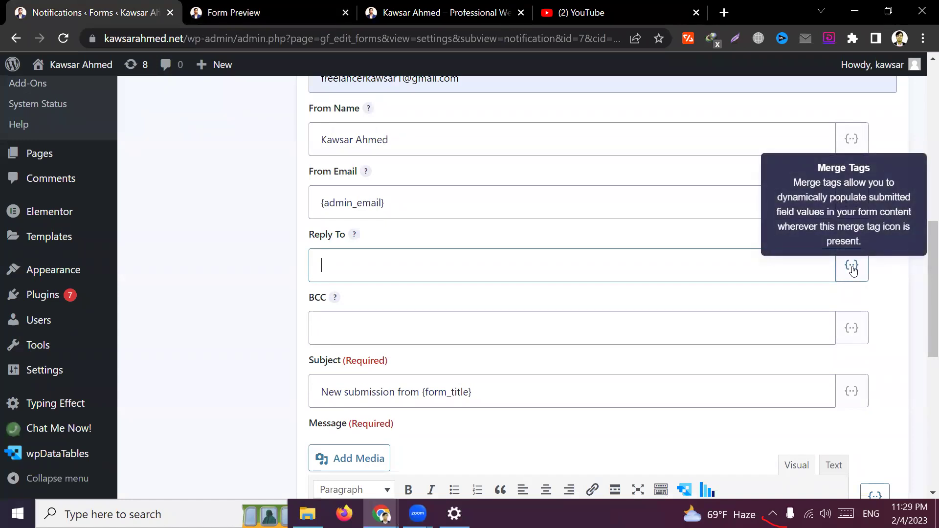
{"action": "left_click", "coordinate": [851, 267]}
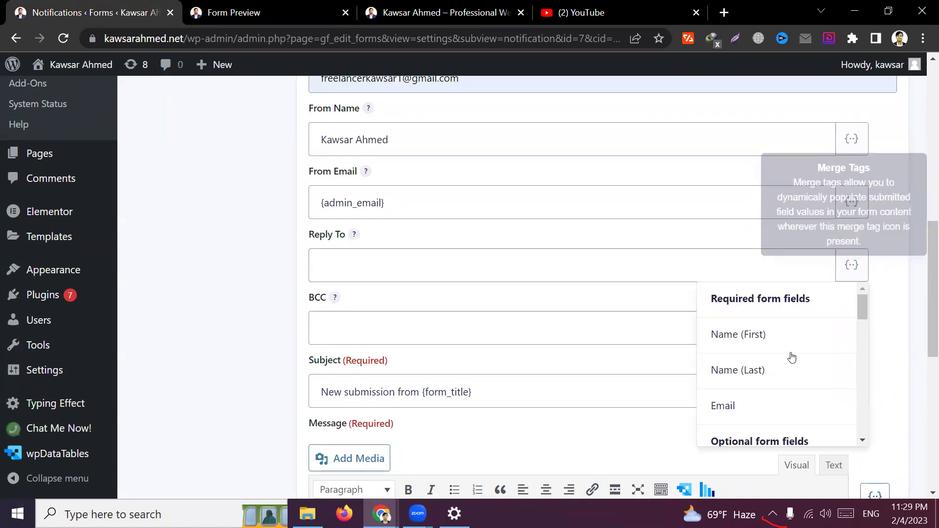
{"action": "scroll", "coordinate": [767, 386], "scroll_direction": "down", "scroll_amount": 2}
{"action": "left_click", "coordinate": [753, 334]}
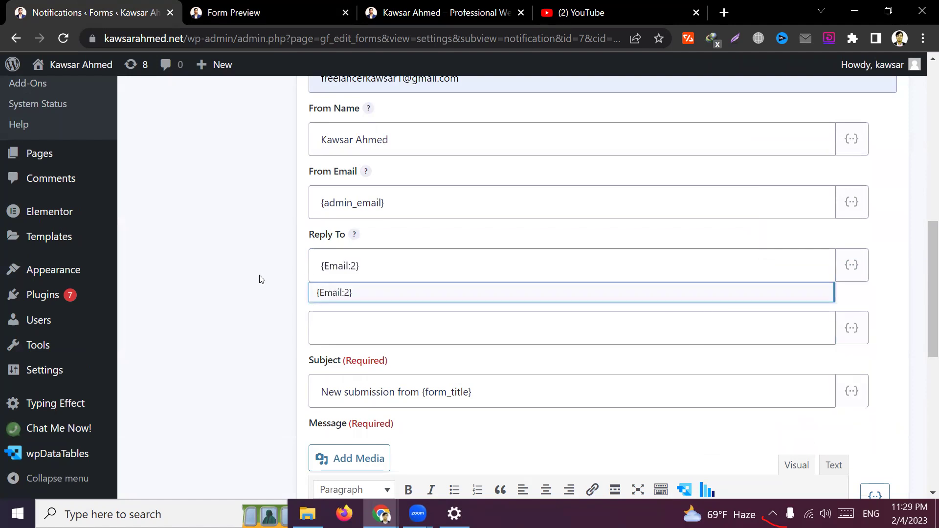
Review the Subject line's 'New submission from' wording
{"action": "scroll", "coordinate": [194, 291], "scroll_direction": "down", "scroll_amount": 2}
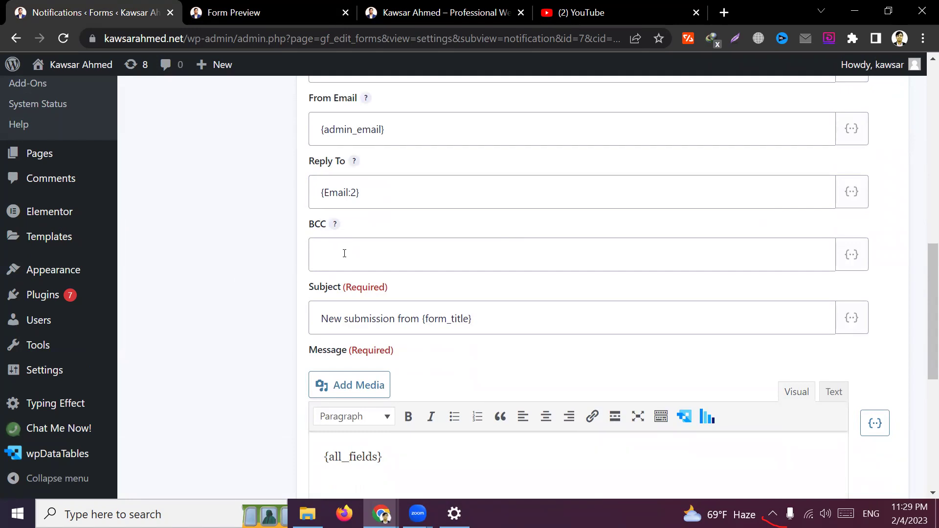
{"action": "scroll", "coordinate": [227, 258], "scroll_direction": "down", "scroll_amount": 2}
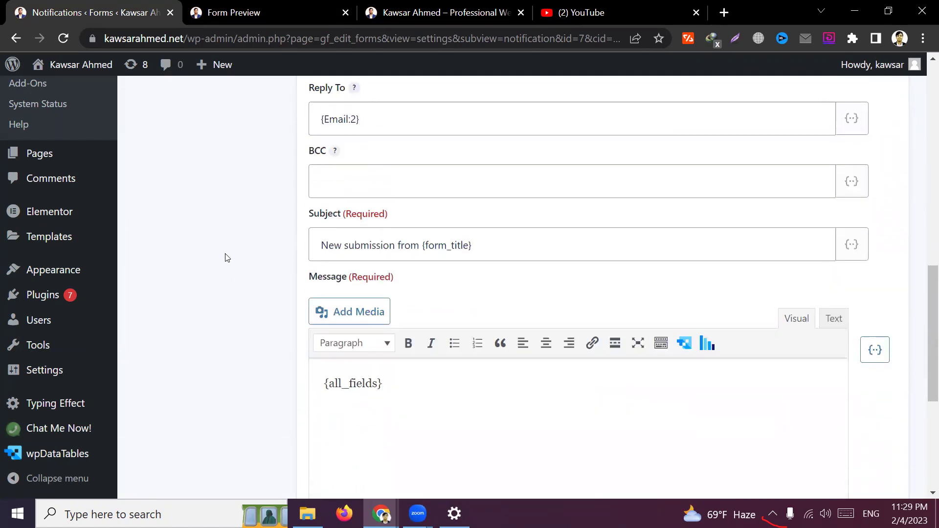
{"action": "left_click_drag", "start_coordinate": [509, 245], "coordinate": [304, 248]}
{"action": "left_click", "coordinate": [247, 286]}
{"action": "left_click_drag", "start_coordinate": [422, 247], "coordinate": [309, 233]}
{"action": "triple_click", "coordinate": [379, 236]}
{"action": "left_click", "coordinate": [507, 250]}
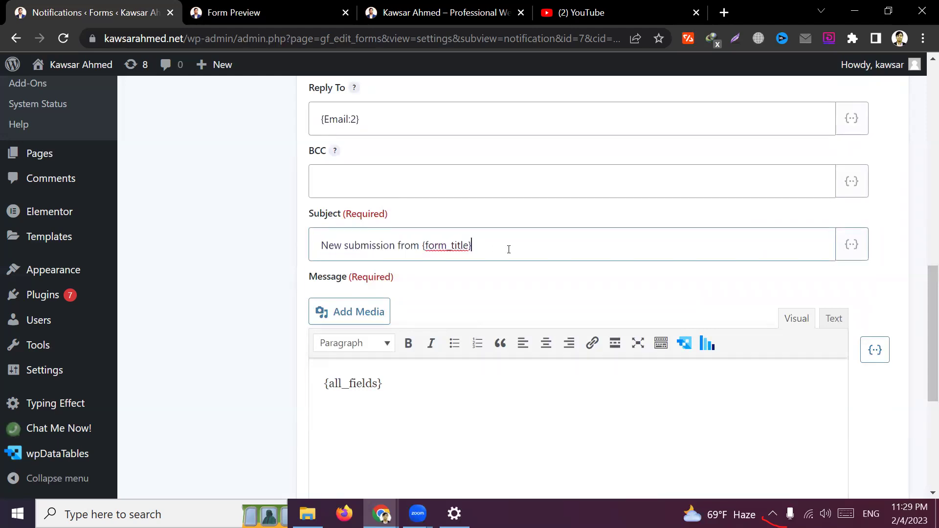
{"action": "left_click", "coordinate": [245, 262]}
{"action": "scroll", "coordinate": [241, 310], "scroll_direction": "down", "scroll_amount": 2}
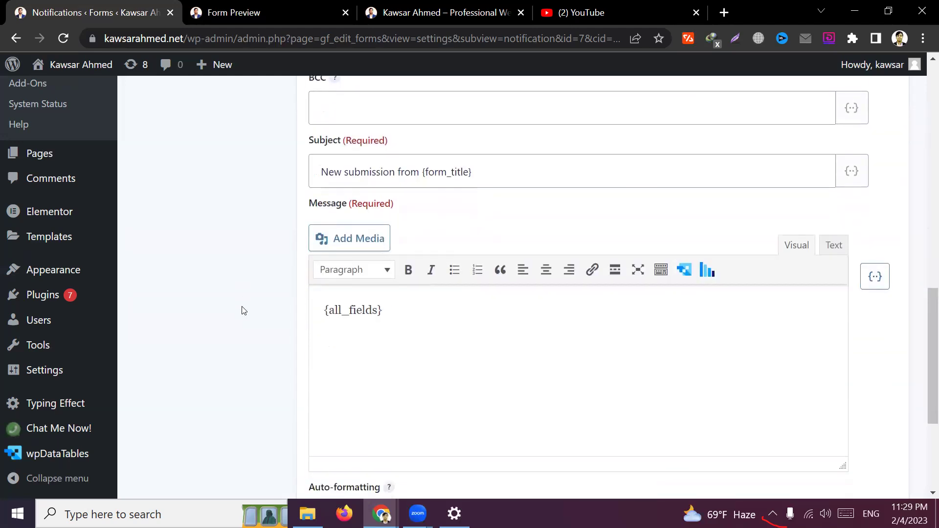
Switch to the Contact Form preview and focus its Name field
{"action": "left_click", "coordinate": [293, 15]}
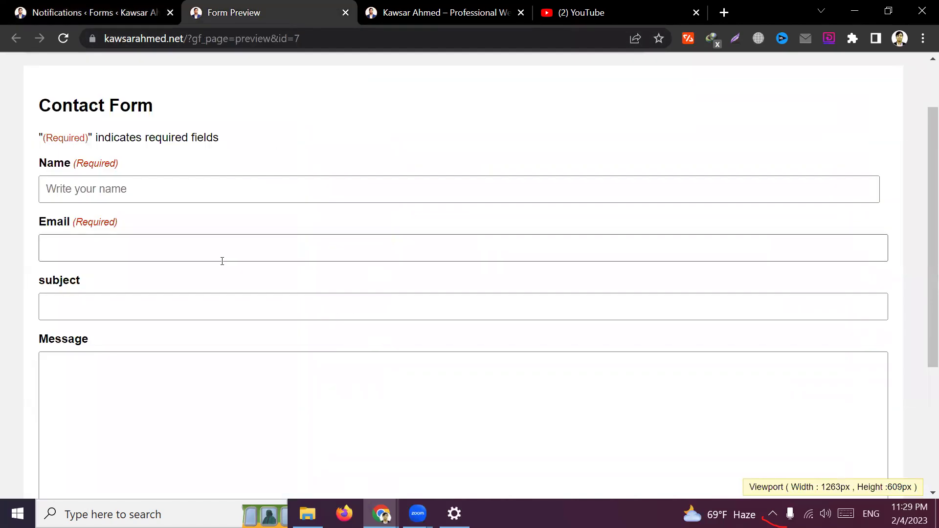
{"action": "scroll", "coordinate": [62, 196], "scroll_direction": "down", "scroll_amount": 1}
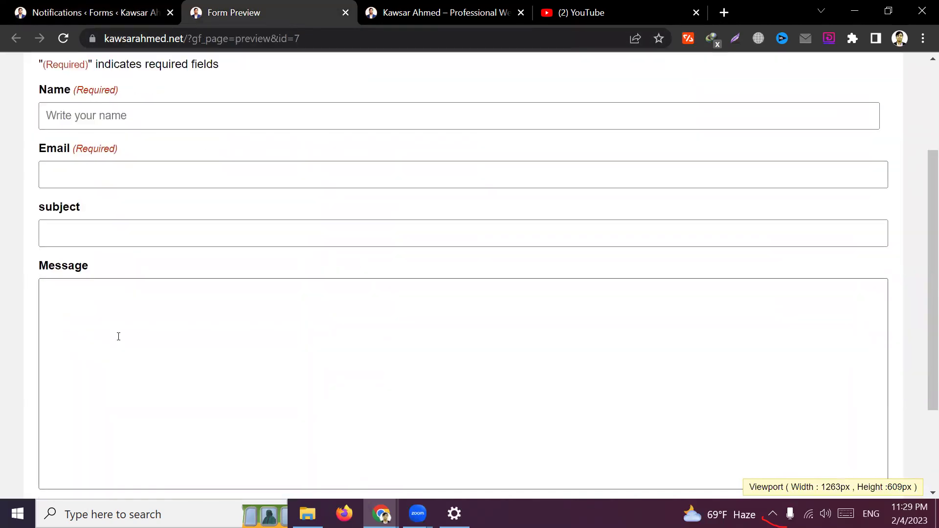
{"action": "scroll", "coordinate": [118, 336], "scroll_direction": "down", "scroll_amount": 2}
{"action": "scroll", "coordinate": [119, 336], "scroll_direction": "up", "scroll_amount": 3}
{"action": "left_click", "coordinate": [47, 202]}
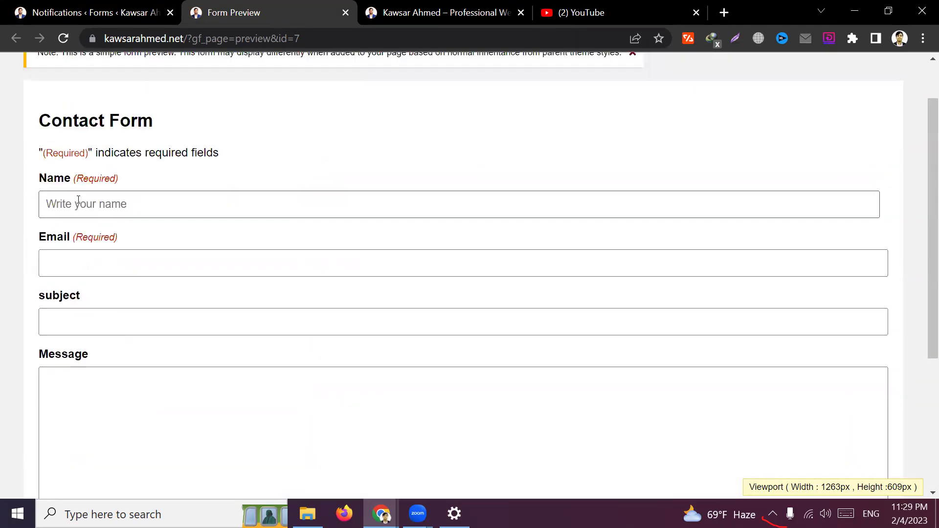
Try the Email, Subject and Message fields in the form preview
{"action": "left_click", "coordinate": [65, 265]}
{"action": "left_click", "coordinate": [62, 321]}
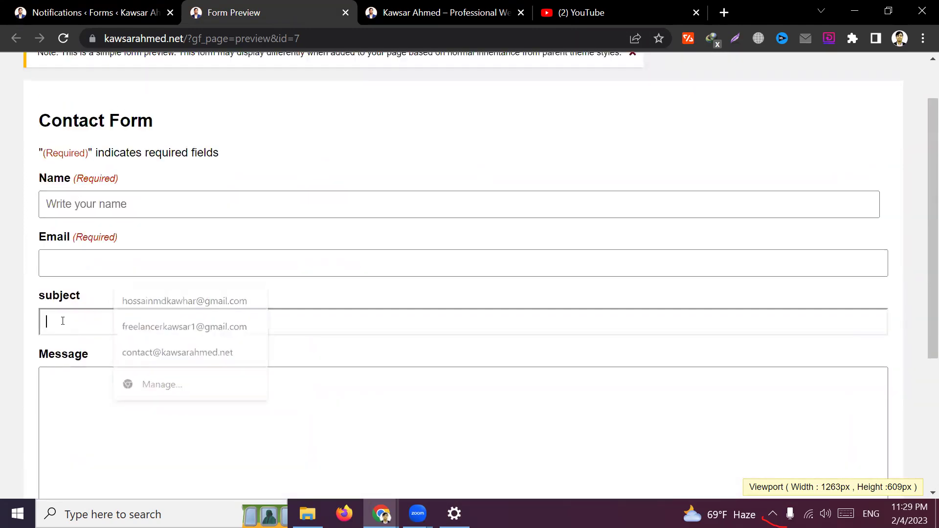
{"action": "left_click", "coordinate": [192, 401]}
{"action": "scroll", "coordinate": [190, 398], "scroll_direction": "down", "scroll_amount": 2}
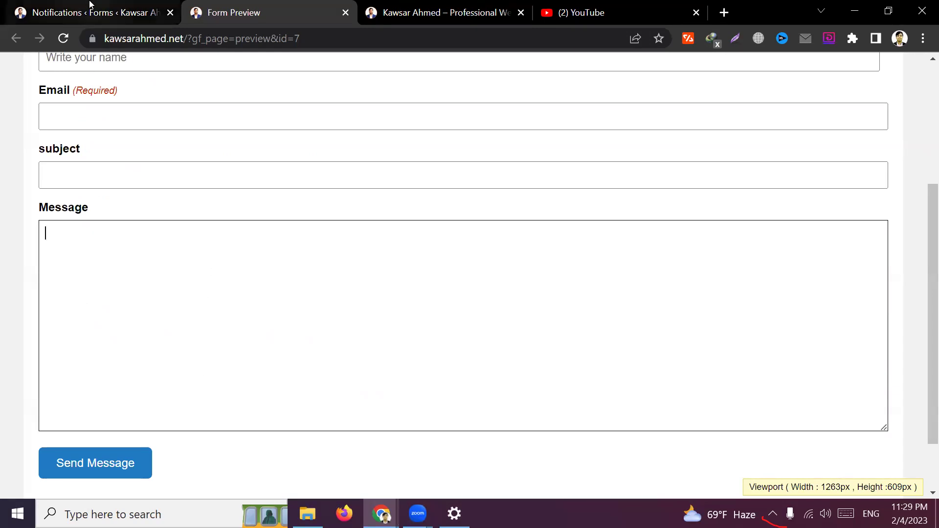
{"action": "left_click", "coordinate": [90, 4]}
Review the notification's {all_fields} message, Send To address and {admin_email} From Email
{"action": "left_click_drag", "start_coordinate": [358, 307], "coordinate": [326, 310]}
{"action": "left_click", "coordinate": [388, 386]}
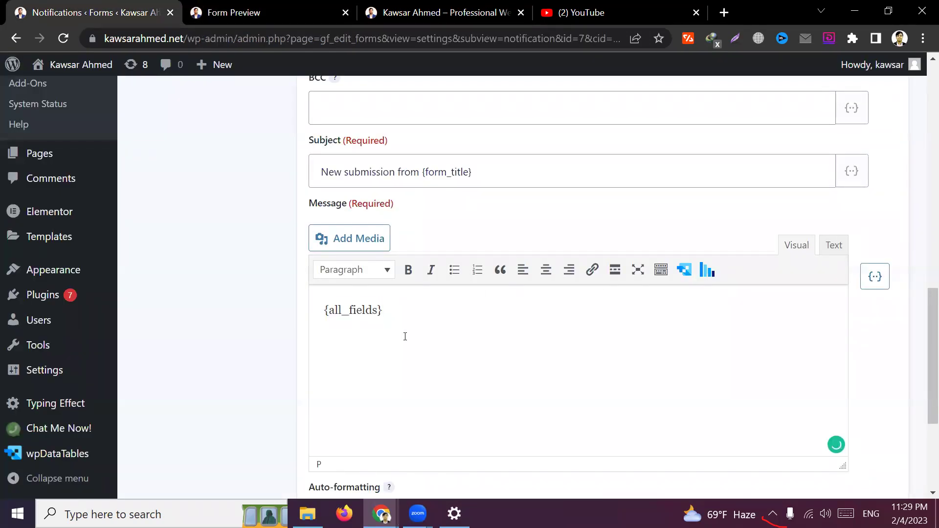
{"action": "scroll", "coordinate": [402, 335], "scroll_direction": "down", "scroll_amount": 1}
{"action": "scroll", "coordinate": [384, 330], "scroll_direction": "up", "scroll_amount": 3}
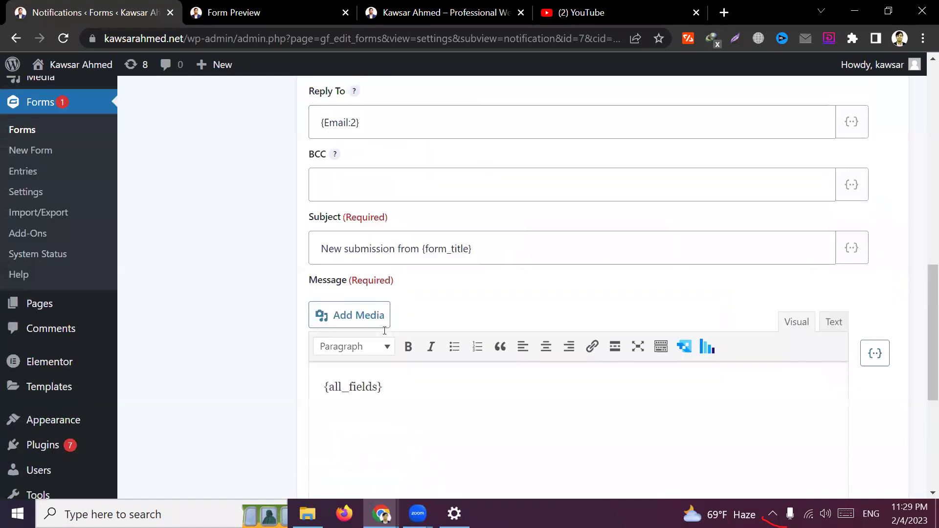
{"action": "scroll", "coordinate": [484, 350], "scroll_direction": "down", "scroll_amount": 3}
{"action": "scroll", "coordinate": [445, 332], "scroll_direction": "up", "scroll_amount": 5}
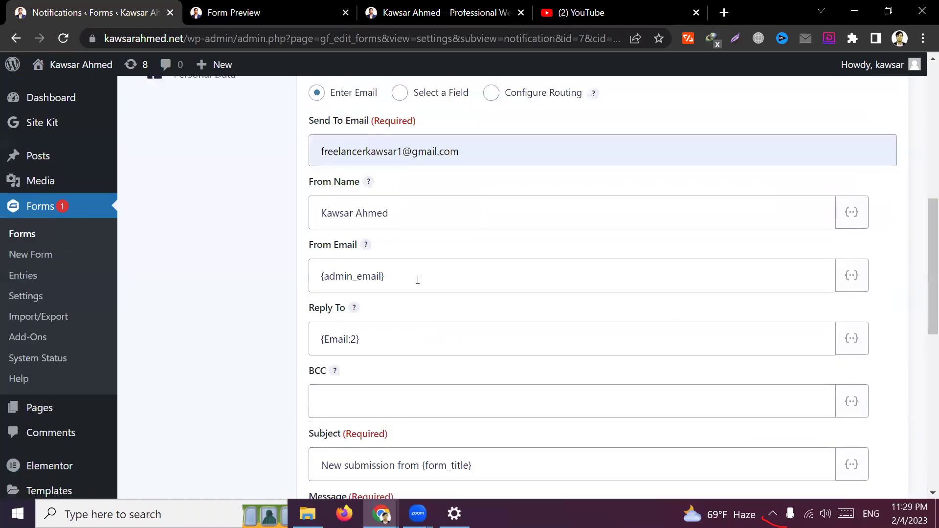
{"action": "scroll", "coordinate": [425, 218], "scroll_direction": "up", "scroll_amount": 1}
{"action": "left_click", "coordinate": [467, 225]}
{"action": "left_click_drag", "start_coordinate": [467, 224], "coordinate": [306, 225]}
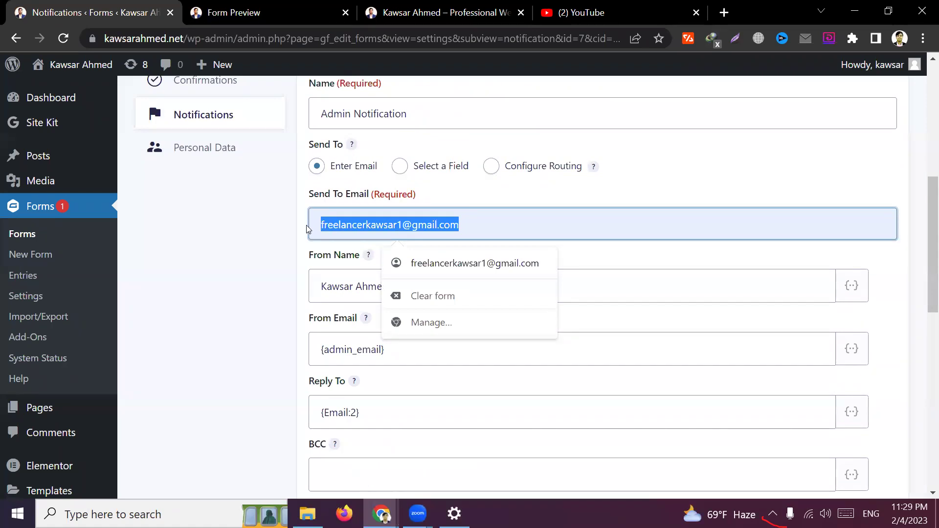
{"action": "left_click_drag", "start_coordinate": [419, 355], "coordinate": [309, 352]}
{"action": "left_click", "coordinate": [277, 355]}
Save the notification with Update Notification
{"action": "scroll", "coordinate": [273, 356], "scroll_direction": "down", "scroll_amount": 7}
{"action": "left_click_drag", "start_coordinate": [384, 310], "coordinate": [312, 310]}
{"action": "left_click", "coordinate": [490, 353]}
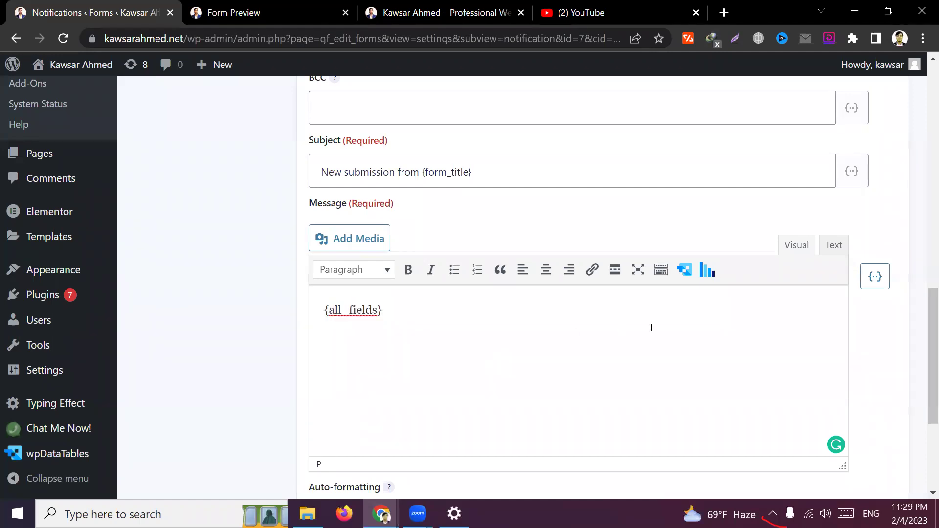
{"action": "scroll", "coordinate": [440, 350], "scroll_direction": "down", "scroll_amount": 3}
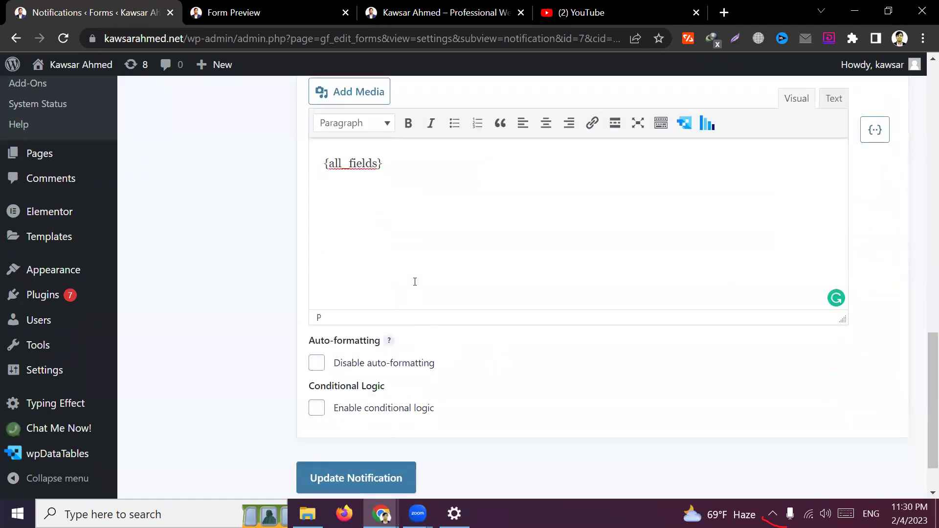
{"action": "left_click", "coordinate": [368, 477]}
Check the form preview page's URL, then return to the notification settings
{"action": "left_click", "coordinate": [264, 12]}
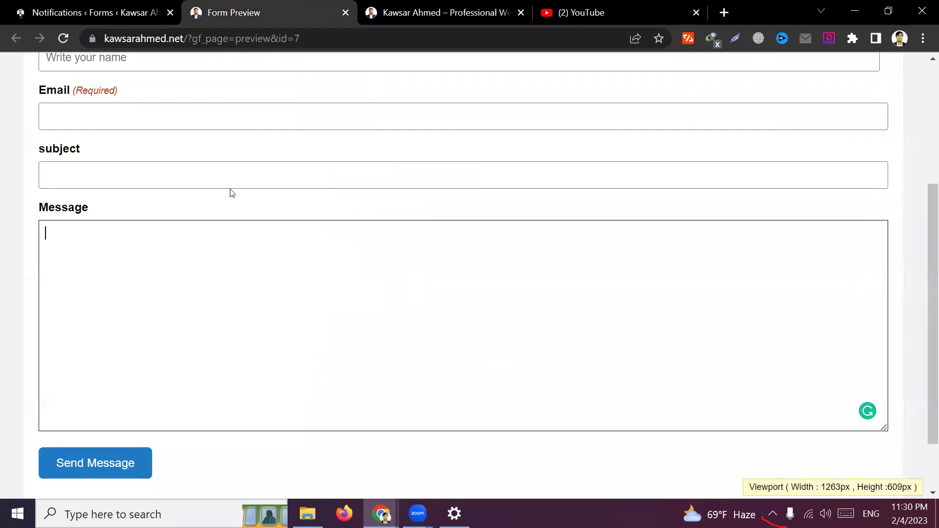
{"action": "scroll", "coordinate": [247, 203], "scroll_direction": "up", "scroll_amount": 4}
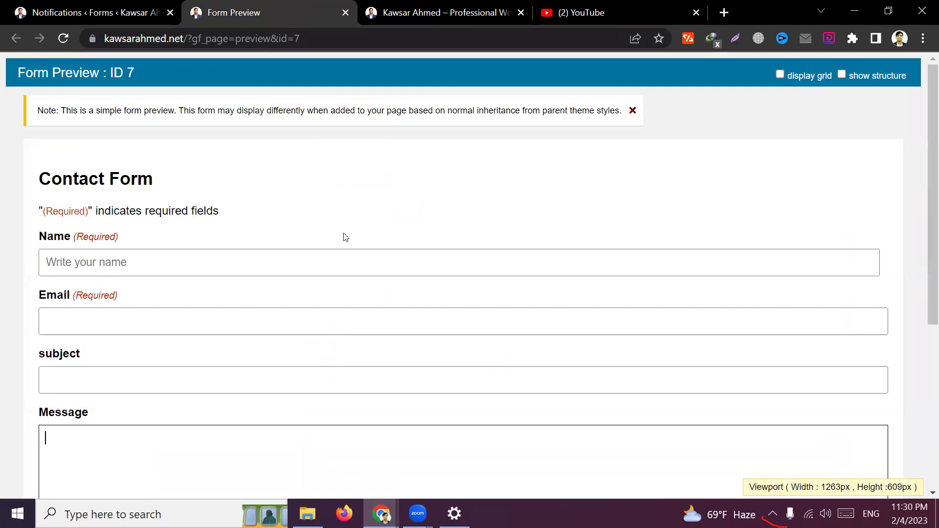
{"action": "scroll", "coordinate": [345, 216], "scroll_direction": "down", "scroll_amount": 4}
{"action": "scroll", "coordinate": [341, 215], "scroll_direction": "up", "scroll_amount": 5}
{"action": "left_click", "coordinate": [318, 38]}
{"action": "left_click", "coordinate": [354, 39]}
{"action": "triple_click", "coordinate": [377, 39]}
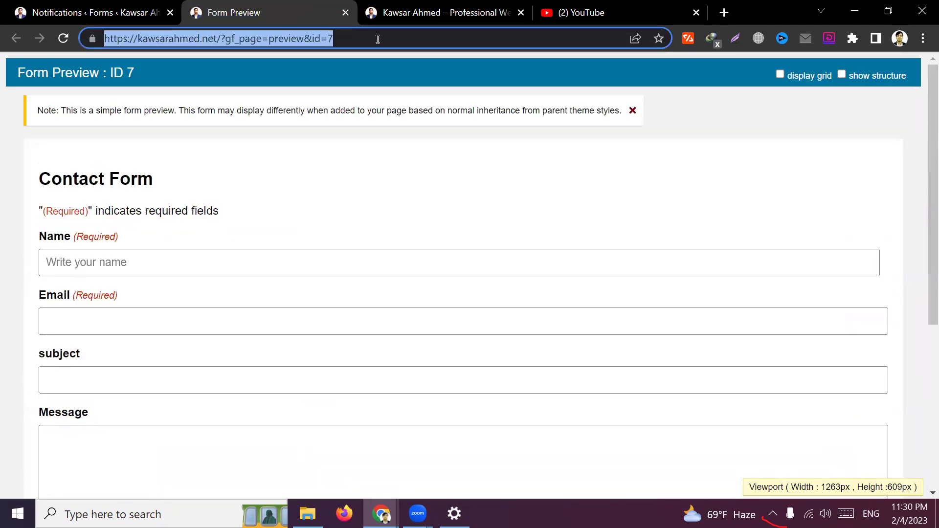
{"action": "left_click", "coordinate": [381, 39]}
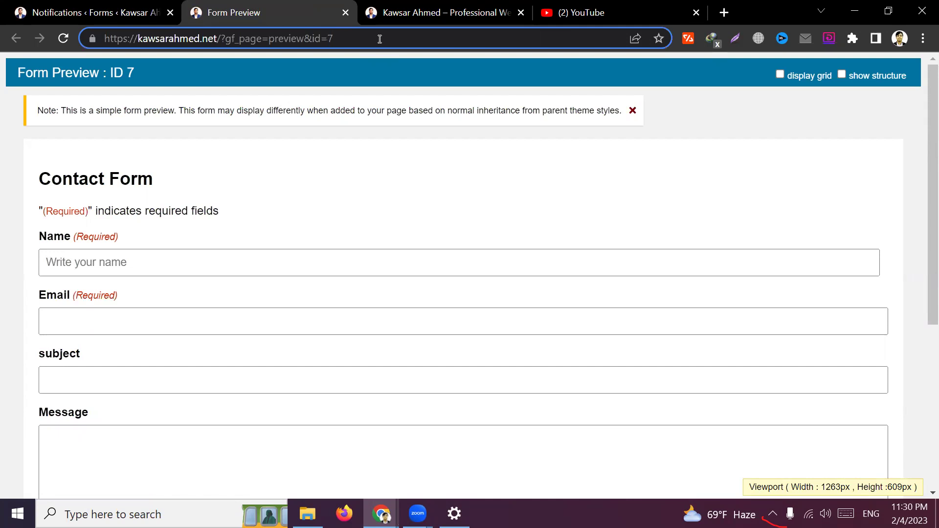
{"action": "left_click", "coordinate": [122, 13]}
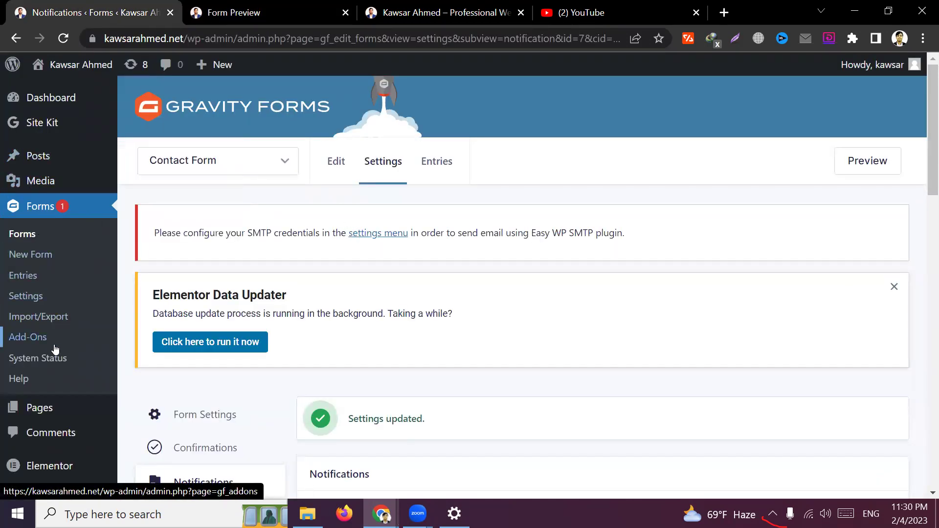
Open the Pages list and start a new page with Add New
{"action": "scroll", "coordinate": [49, 346], "scroll_direction": "down", "scroll_amount": 3}
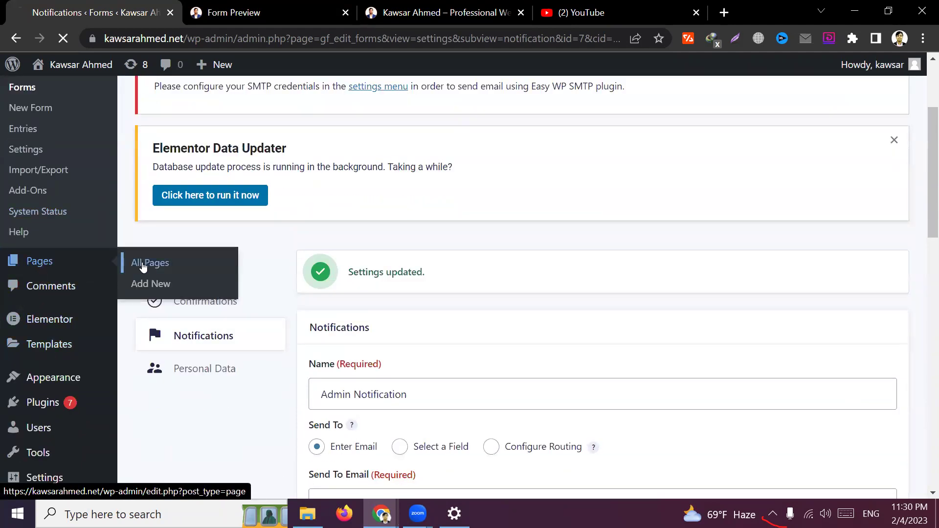
{"action": "left_click", "coordinate": [91, 259]}
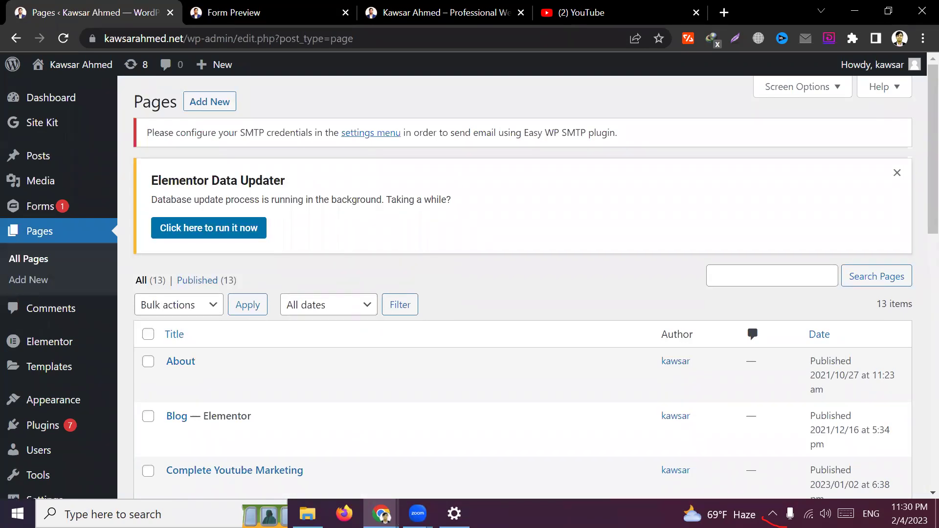
{"action": "left_click", "coordinate": [383, 514]}
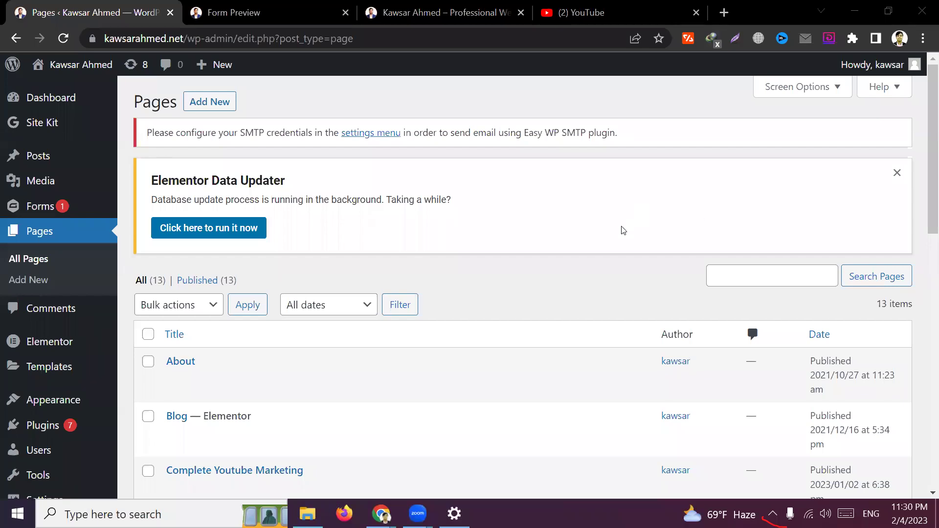
{"action": "left_click", "coordinate": [559, 286]}
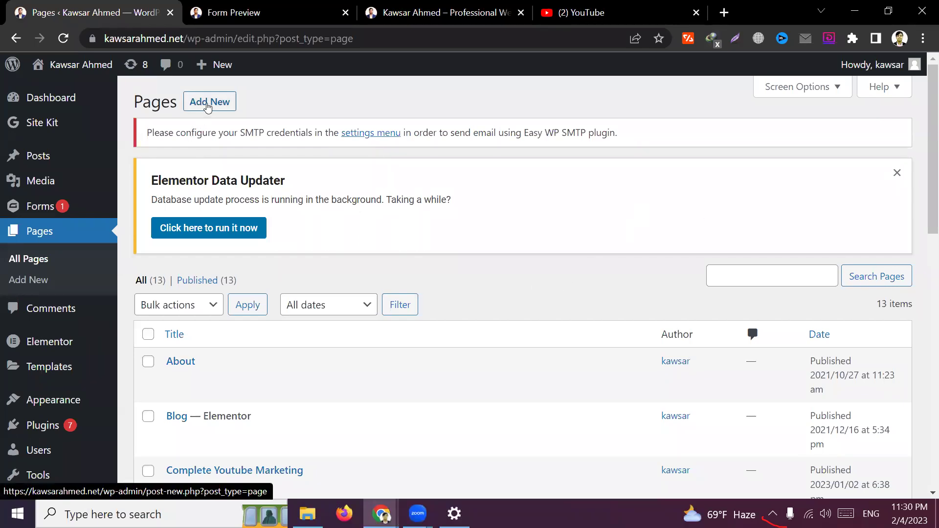
{"action": "left_click", "coordinate": [210, 101]}
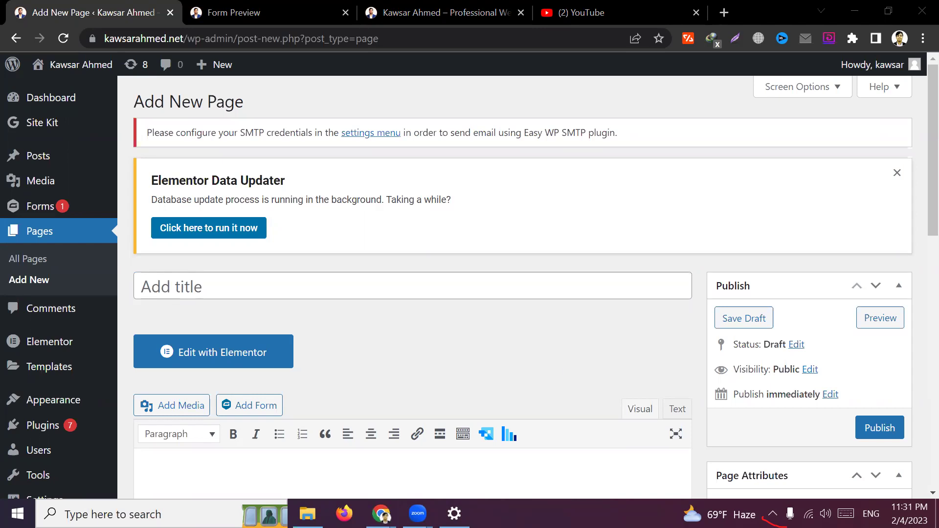
Title the new page 'Contact' so it autosaves as a draft with a contact-2 permalink
{"action": "left_click", "coordinate": [336, 286]}
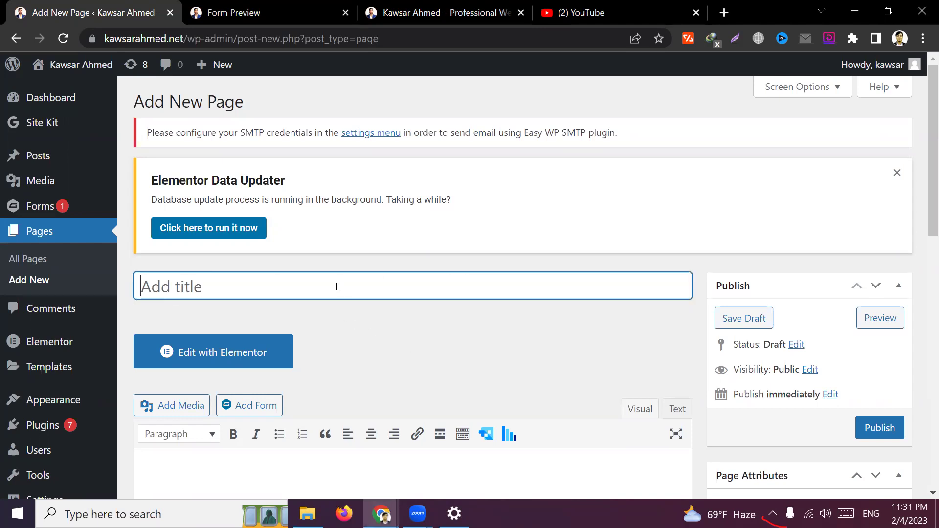
{"action": "type", "text": "Contact"}
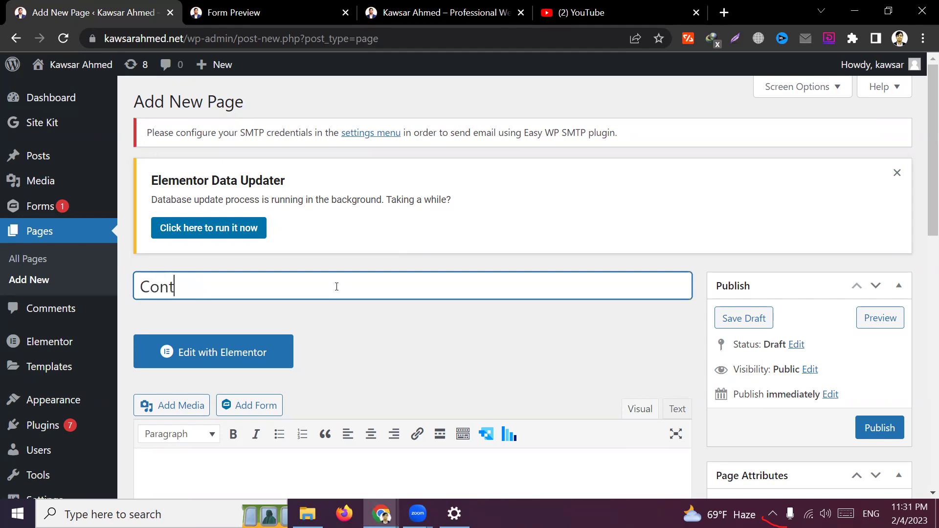
{"action": "left_click", "coordinate": [400, 338]}
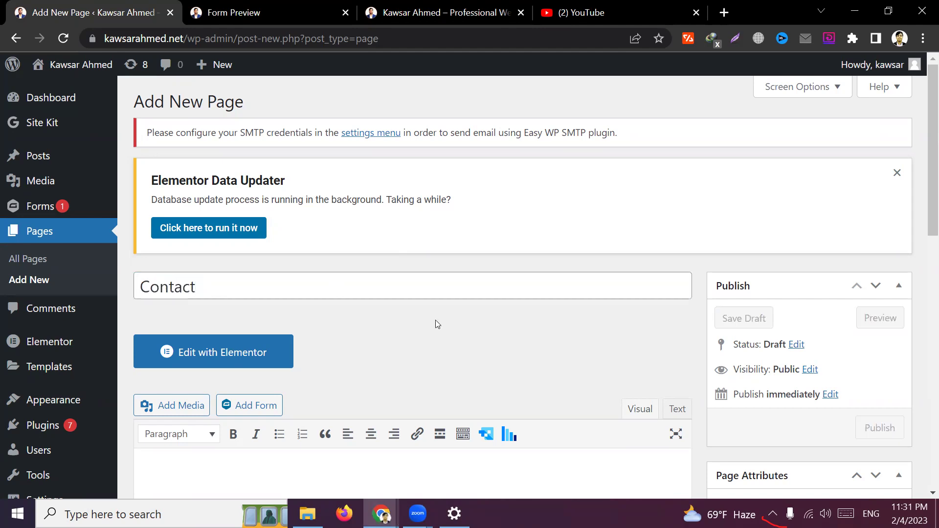
{"action": "scroll", "coordinate": [435, 320], "scroll_direction": "down", "scroll_amount": 1}
{"action": "scroll", "coordinate": [446, 307], "scroll_direction": "down", "scroll_amount": 3}
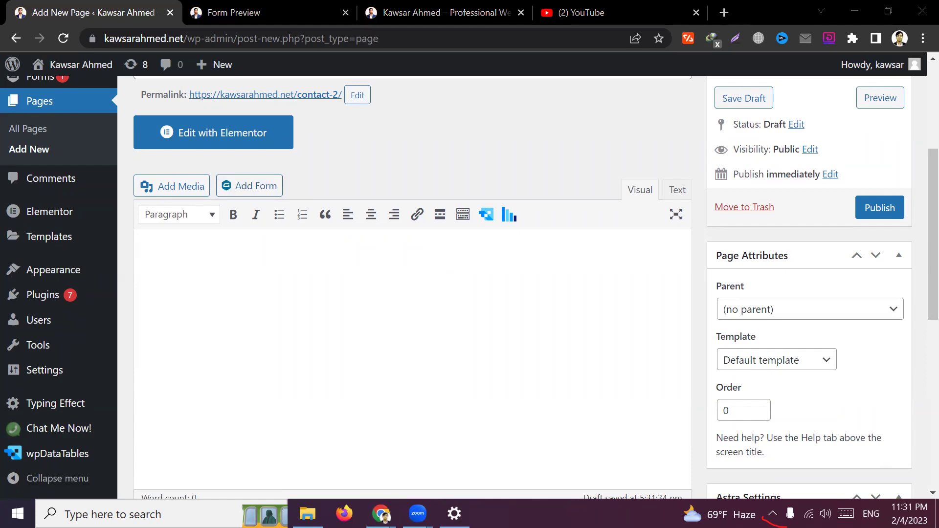
{"action": "left_click", "coordinate": [438, 184]}
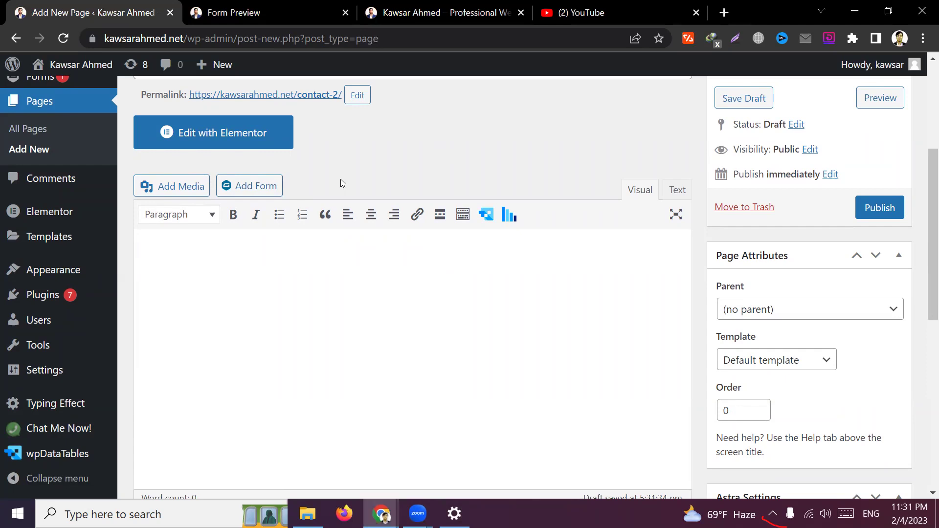
Insert the Contact Form shortcode with Display form title and Display form description turned off
{"action": "left_click", "coordinate": [255, 187]}
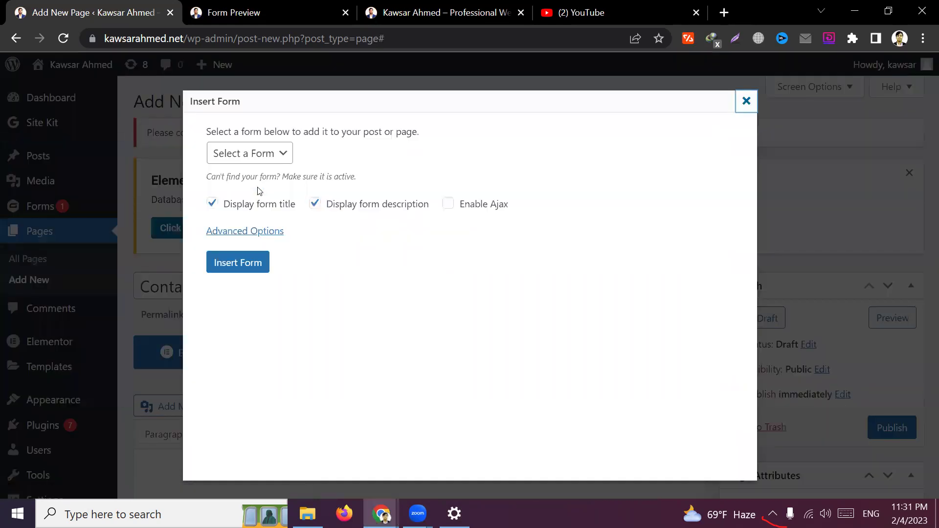
{"action": "left_click", "coordinate": [260, 160]}
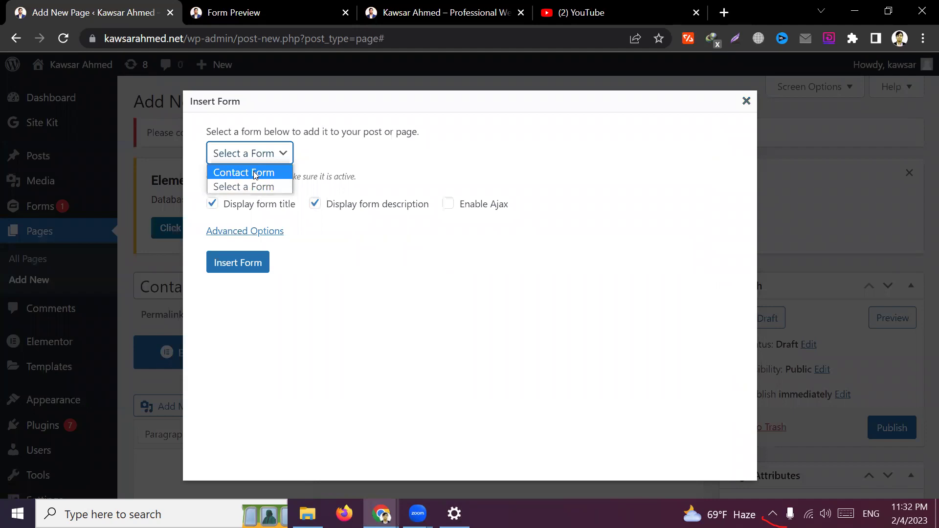
{"action": "left_click", "coordinate": [255, 172]}
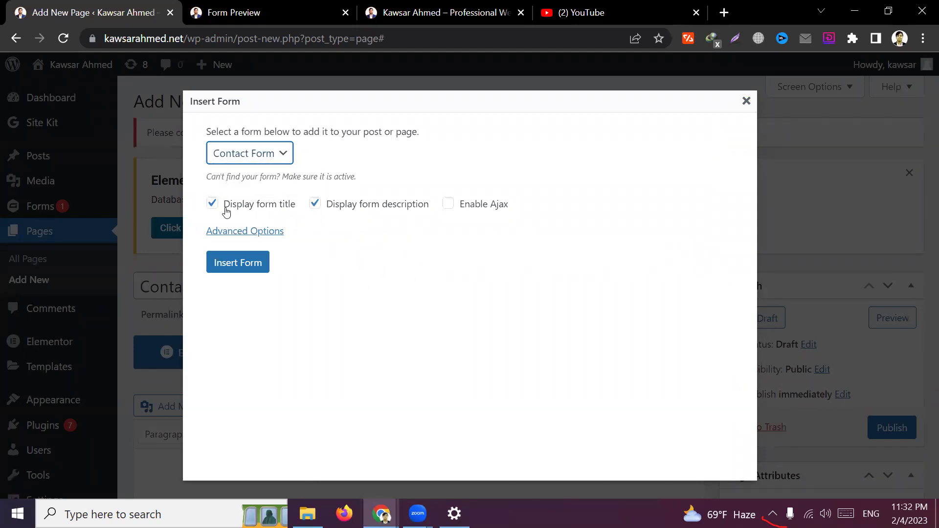
{"action": "left_click", "coordinate": [239, 208]}
{"action": "left_click", "coordinate": [354, 208]}
{"action": "left_click", "coordinate": [309, 292]}
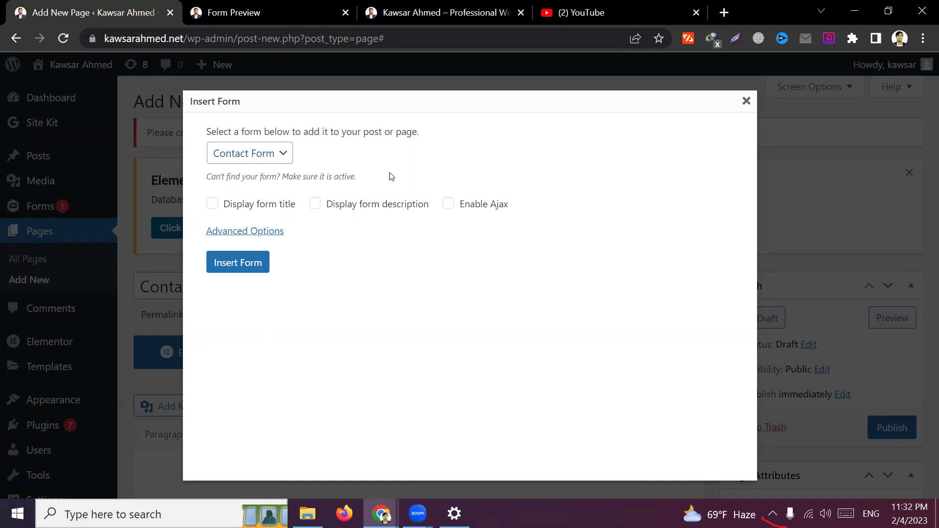
{"action": "left_click", "coordinate": [238, 263]}
{"action": "scroll", "coordinate": [574, 293], "scroll_direction": "down", "scroll_amount": 2}
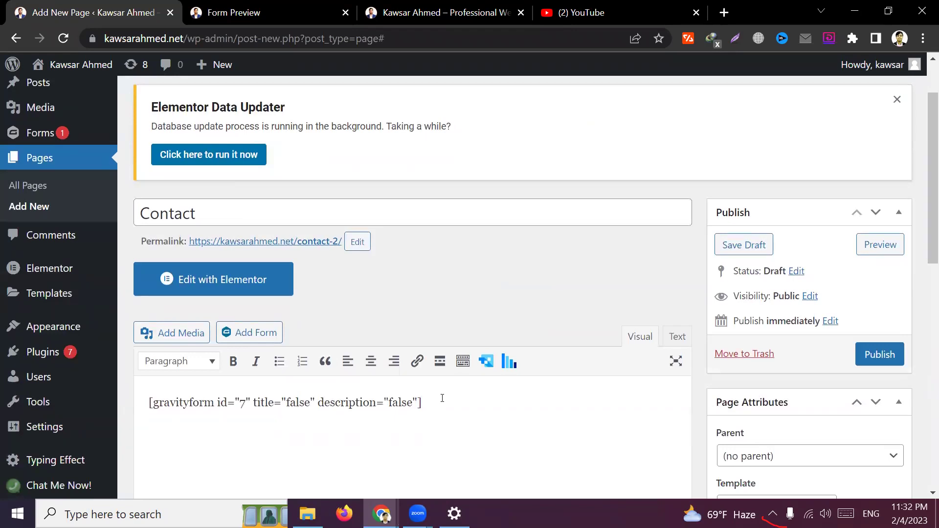
Select the inserted gravityform shortcode line in the page body
{"action": "left_click_drag", "start_coordinate": [422, 403], "coordinate": [148, 406]}
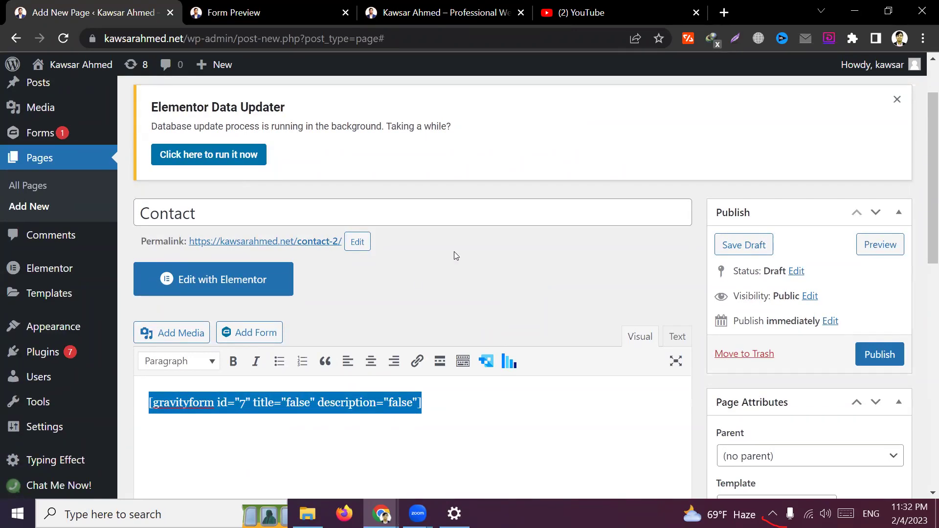
{"action": "triple_click", "coordinate": [419, 404]}
{"action": "scroll", "coordinate": [470, 268], "scroll_direction": "down", "scroll_amount": 3}
{"action": "left_click", "coordinate": [434, 272]}
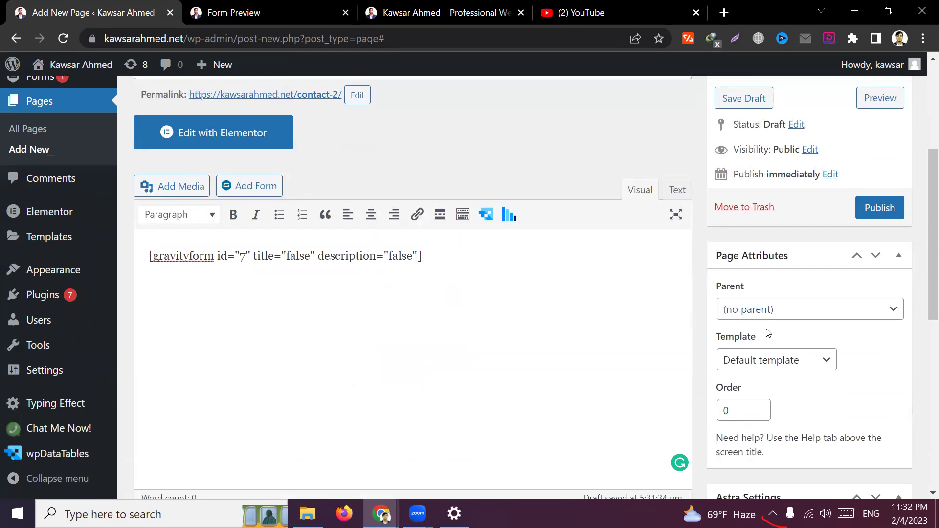
{"action": "scroll", "coordinate": [797, 341], "scroll_direction": "down", "scroll_amount": 4}
{"action": "scroll", "coordinate": [794, 265], "scroll_direction": "up", "scroll_amount": 3}
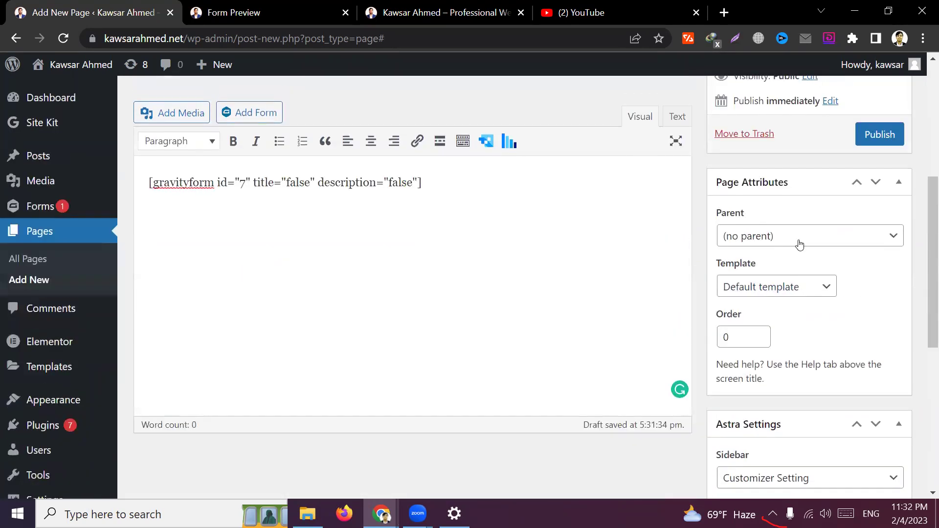
Set the page template to Elementor Full Width, with no parent, and publish the Contact page
{"action": "left_click", "coordinate": [801, 237]}
{"action": "left_click", "coordinate": [801, 237]}
{"action": "left_click", "coordinate": [802, 288]}
{"action": "left_click", "coordinate": [804, 333]}
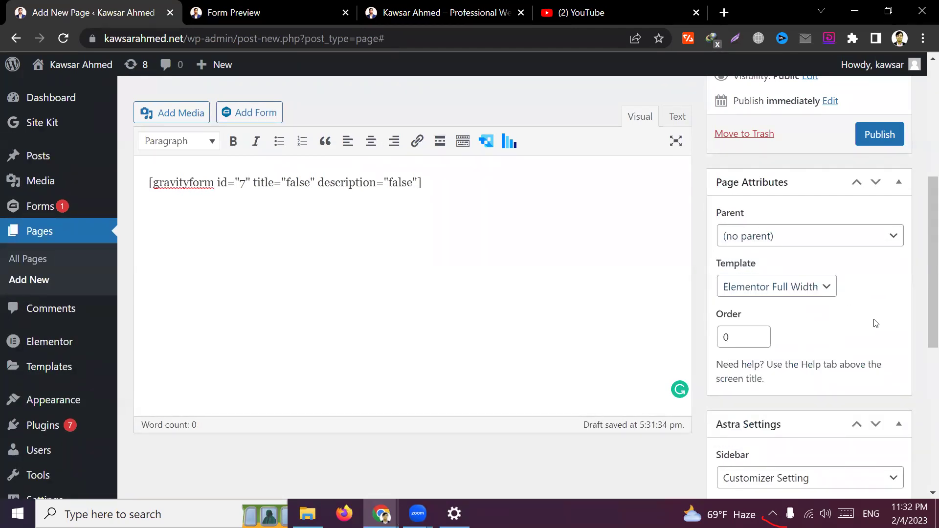
{"action": "left_click", "coordinate": [882, 139]}
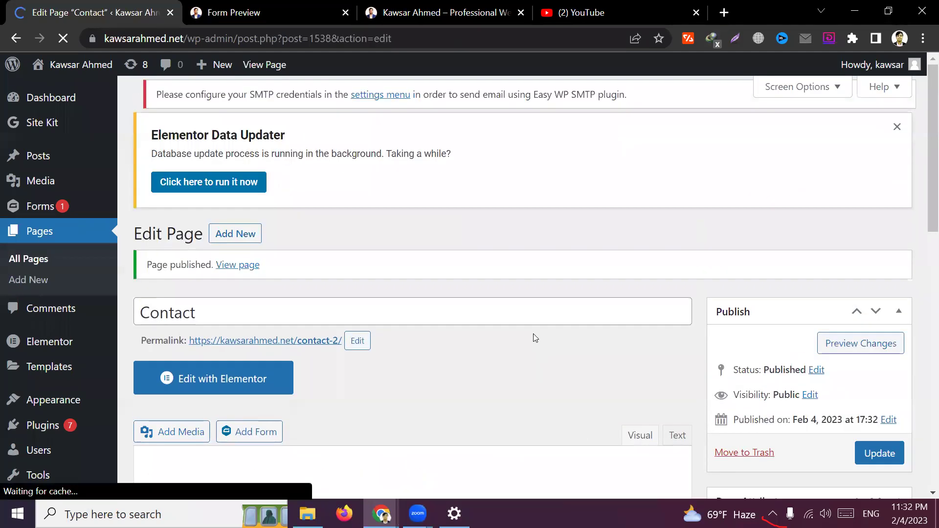
Open the published page's permalink in a new tab
{"action": "scroll", "coordinate": [533, 334], "scroll_direction": "down", "scroll_amount": 4}
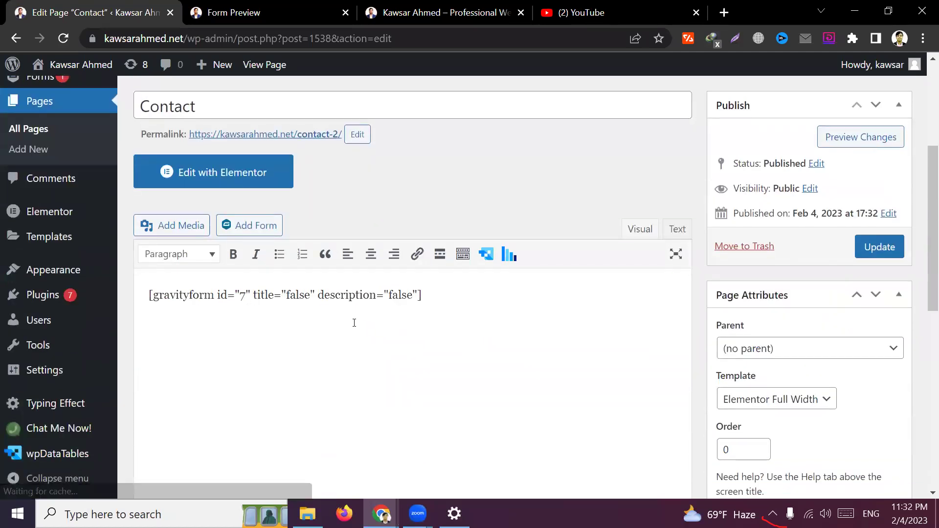
{"action": "right_click", "coordinate": [292, 135]}
{"action": "left_click", "coordinate": [311, 143]}
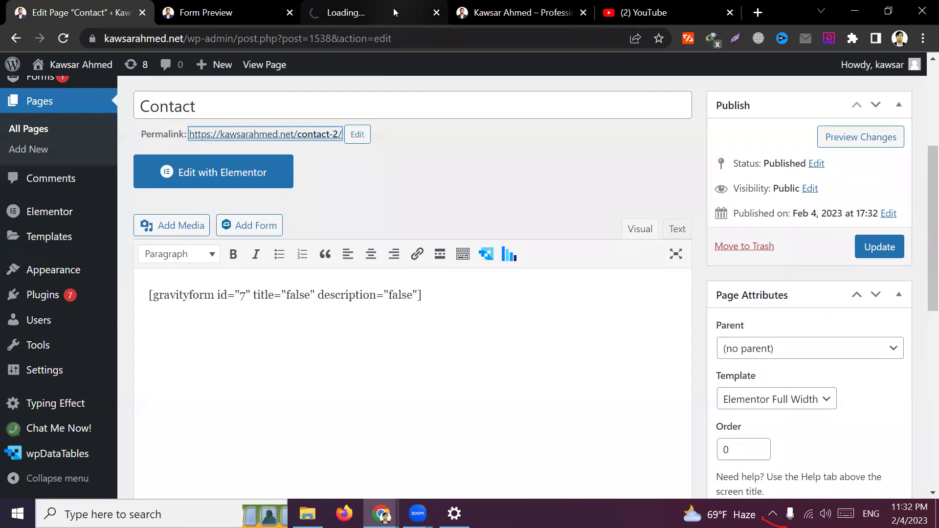
Switch to the live Contact page, close the old preview tab, and look over the form fields
{"action": "left_click", "coordinate": [393, 8]}
{"action": "left_click", "coordinate": [290, 13]}
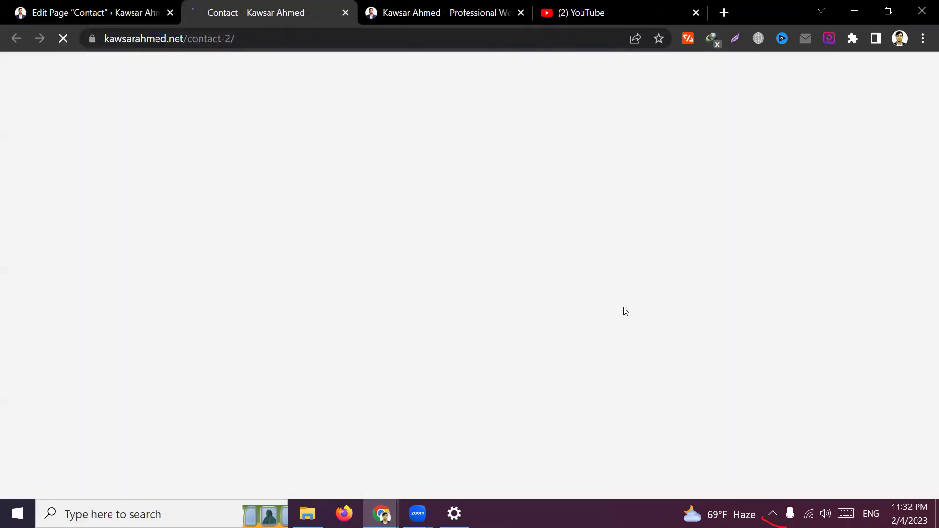
{"action": "scroll", "coordinate": [524, 329], "scroll_direction": "down", "scroll_amount": 6}
{"action": "scroll", "coordinate": [337, 338], "scroll_direction": "up", "scroll_amount": 6}
{"action": "left_click", "coordinate": [125, 171]}
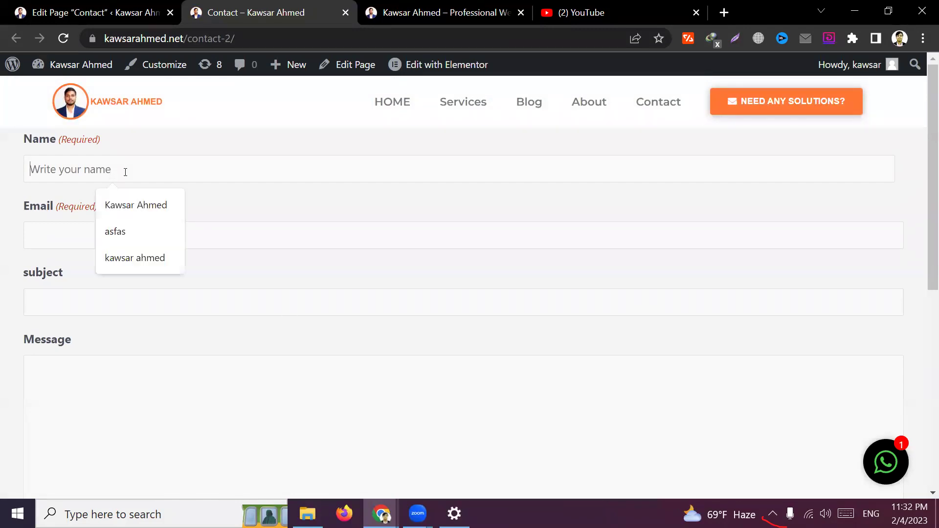
{"action": "left_click", "coordinate": [69, 233]}
{"action": "left_click", "coordinate": [73, 301]}
{"action": "left_click", "coordinate": [80, 364]}
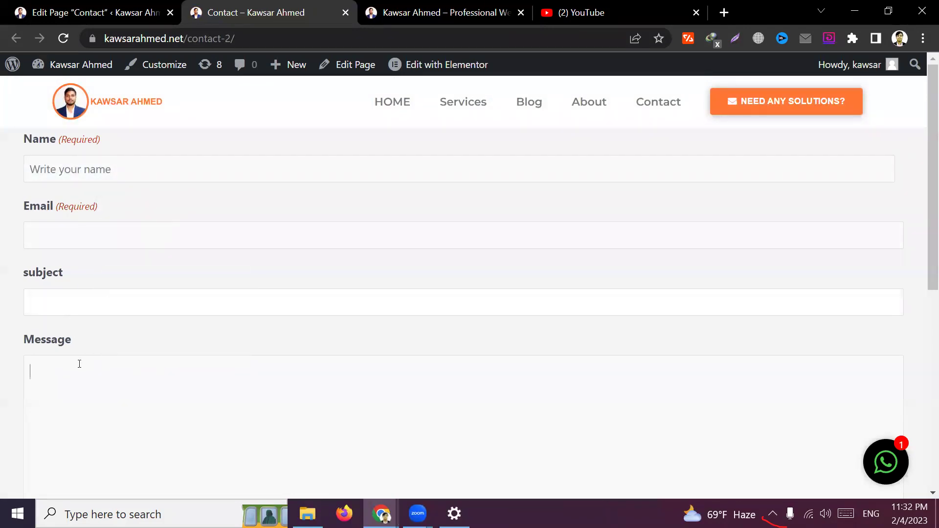
{"action": "scroll", "coordinate": [379, 356], "scroll_direction": "down", "scroll_amount": 2}
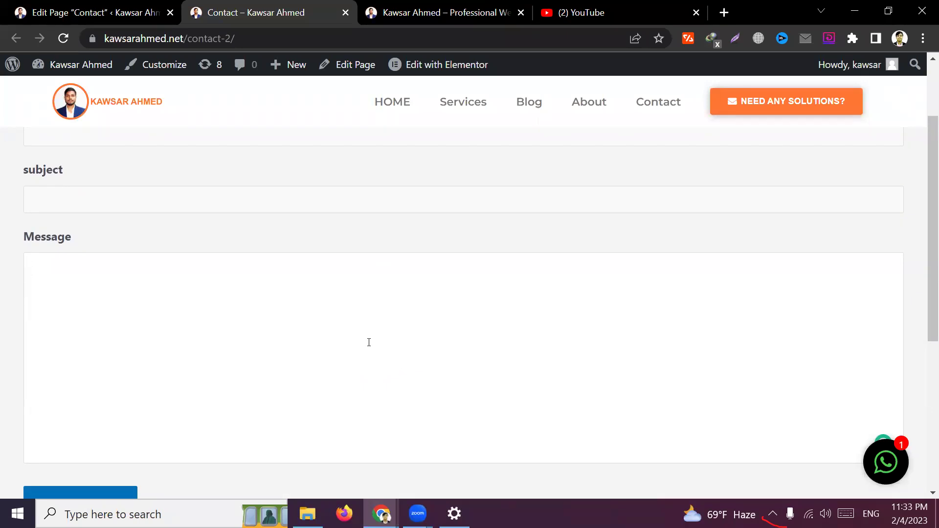
{"action": "scroll", "coordinate": [369, 342], "scroll_direction": "up", "scroll_amount": 2}
Autofill Name and Email, enter subject 'test' and message 'asdf asdfas asdf', and send it
{"action": "left_click", "coordinate": [123, 168]}
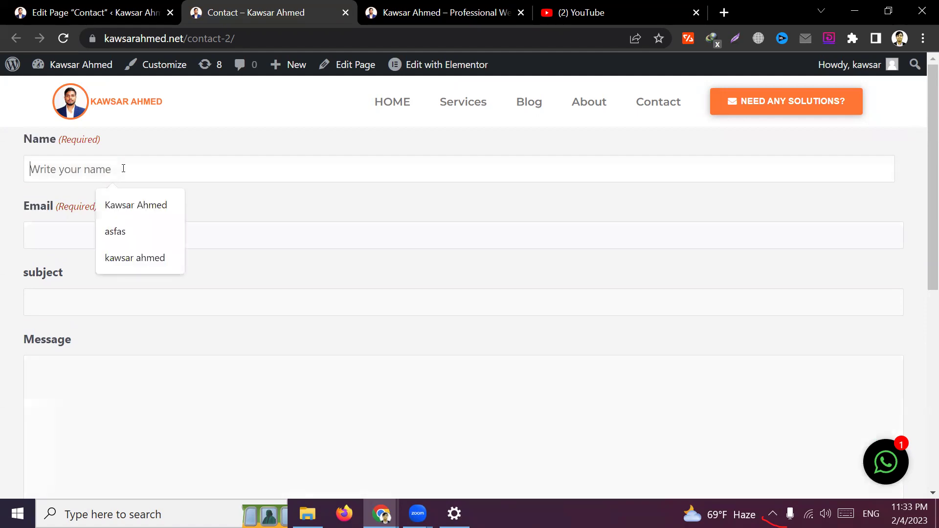
{"action": "left_click", "coordinate": [138, 205]}
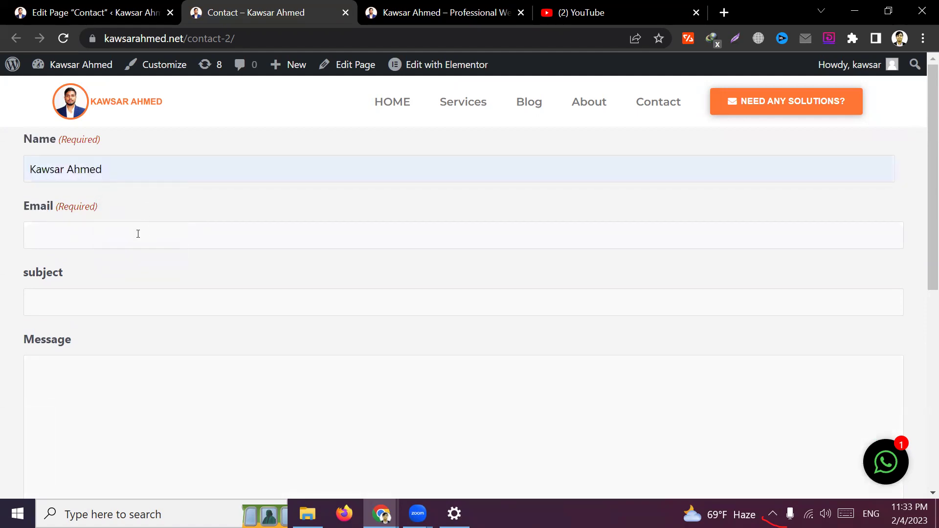
{"action": "left_click", "coordinate": [138, 233]}
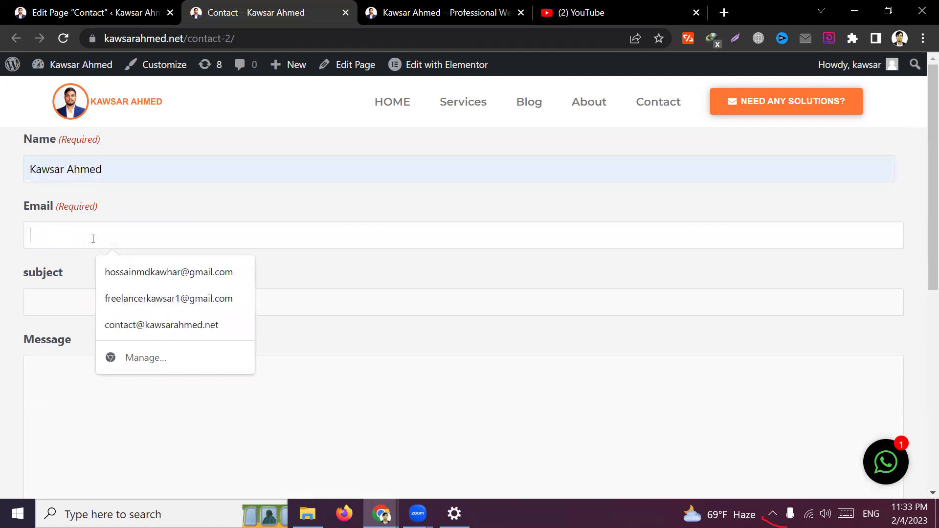
{"action": "left_click", "coordinate": [168, 273]}
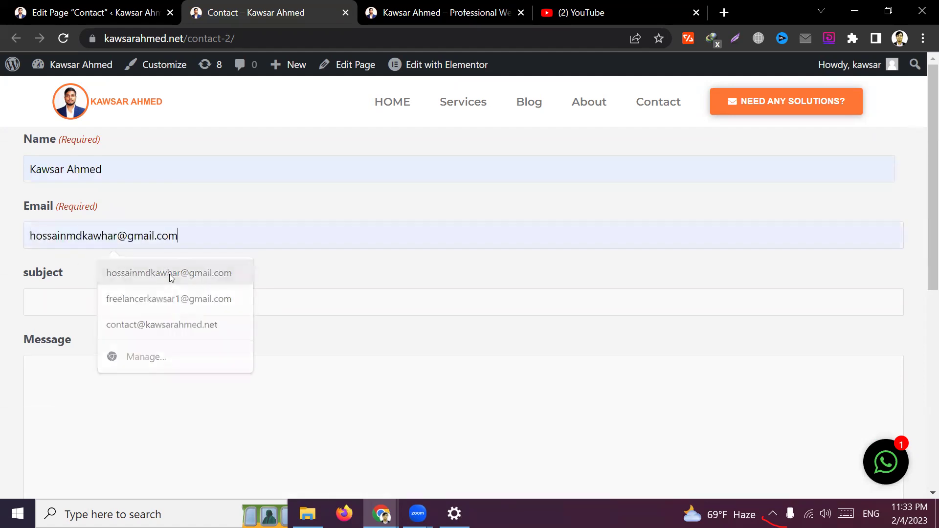
{"action": "type", "text": "test"}
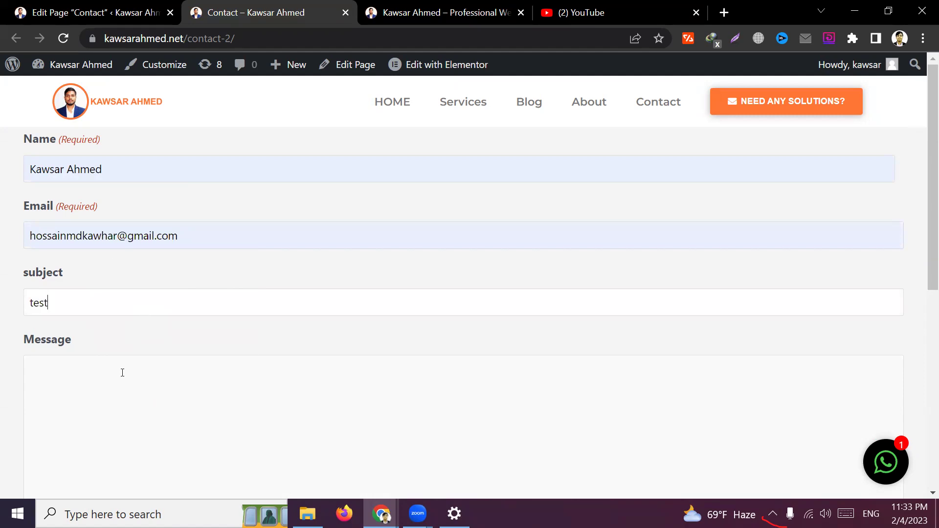
{"action": "left_click", "coordinate": [121, 368]}
{"action": "type", "text": "asdf asdfas asdf"}
{"action": "scroll", "coordinate": [83, 446], "scroll_direction": "down", "scroll_amount": 4}
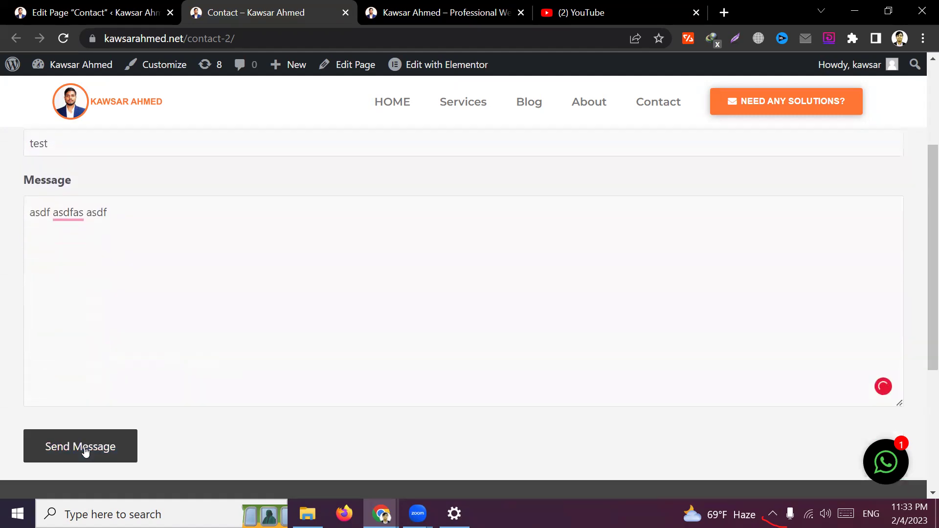
{"action": "left_click", "coordinate": [104, 402]}
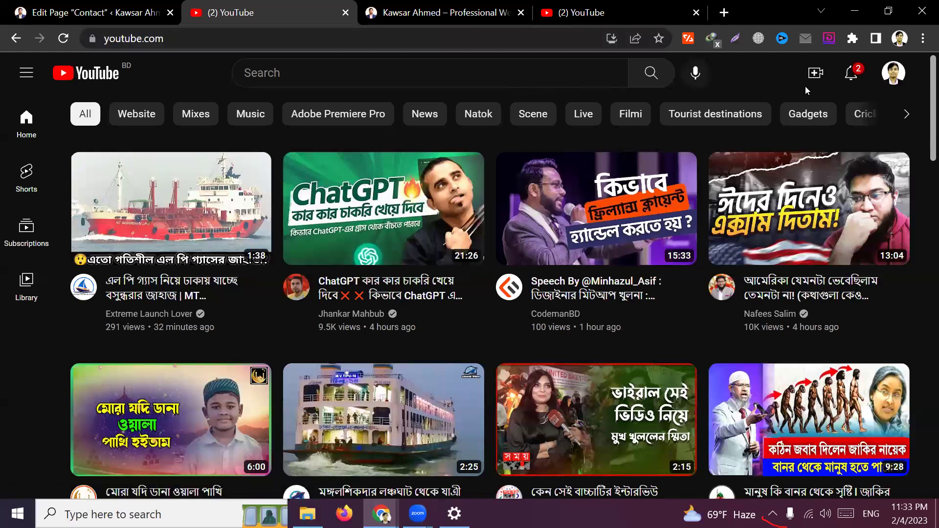
Check the YouTube notifications and look through the open site and YouTube tabs
{"action": "left_click", "coordinate": [851, 77]}
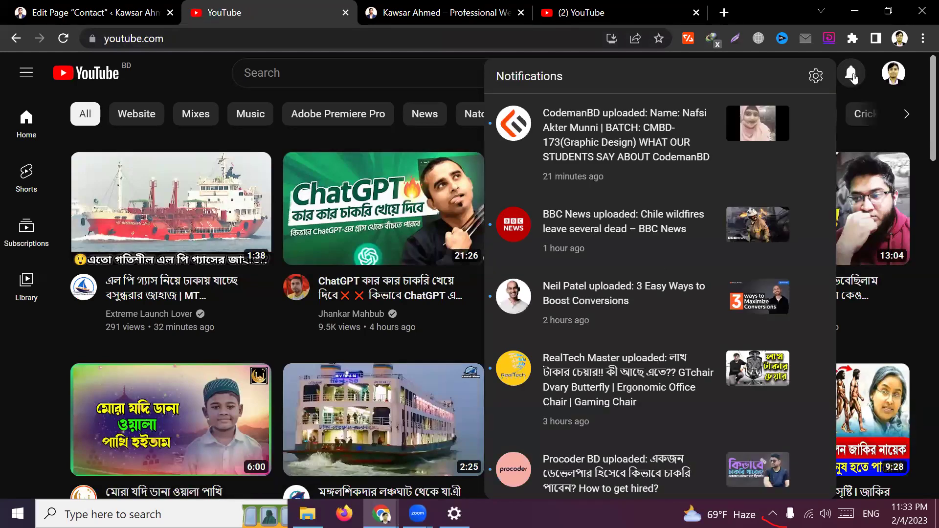
{"action": "left_click", "coordinate": [852, 75]}
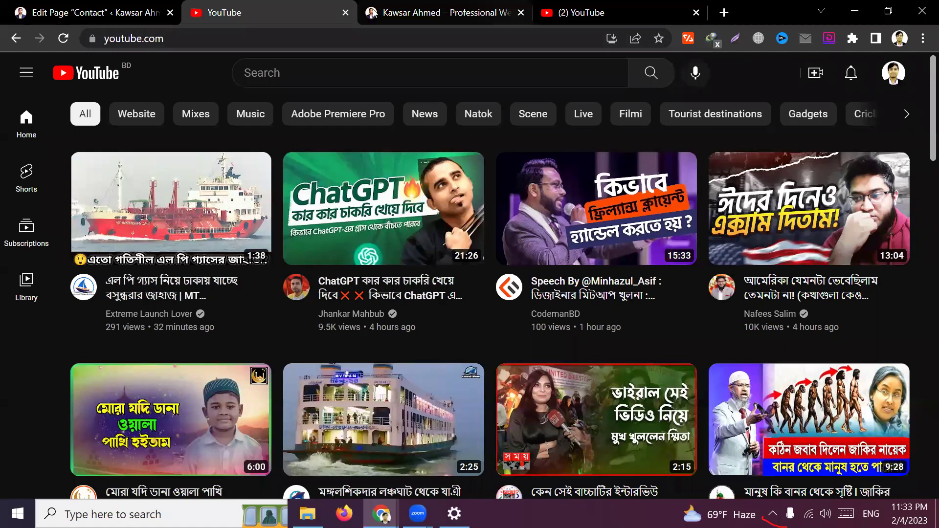
{"action": "left_click", "coordinate": [426, 10]}
{"action": "left_click", "coordinate": [332, 16]}
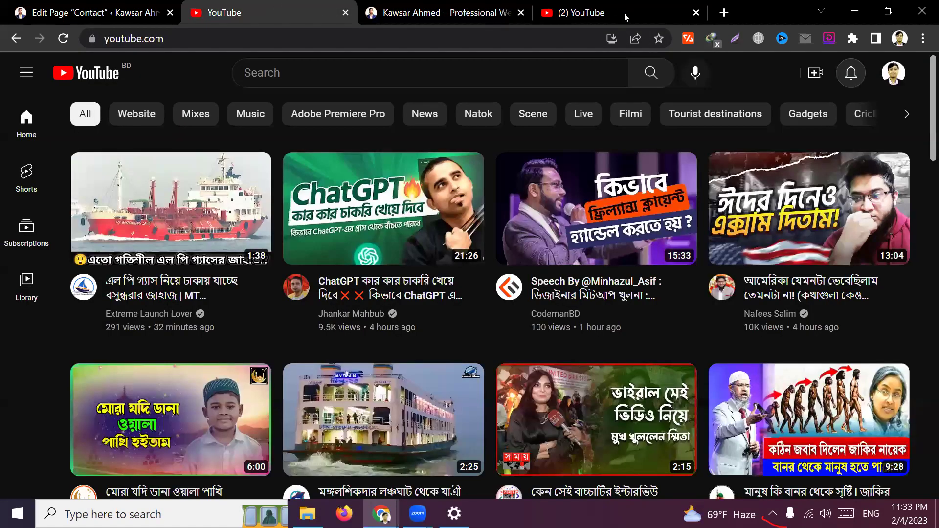
{"action": "left_click", "coordinate": [625, 15]}
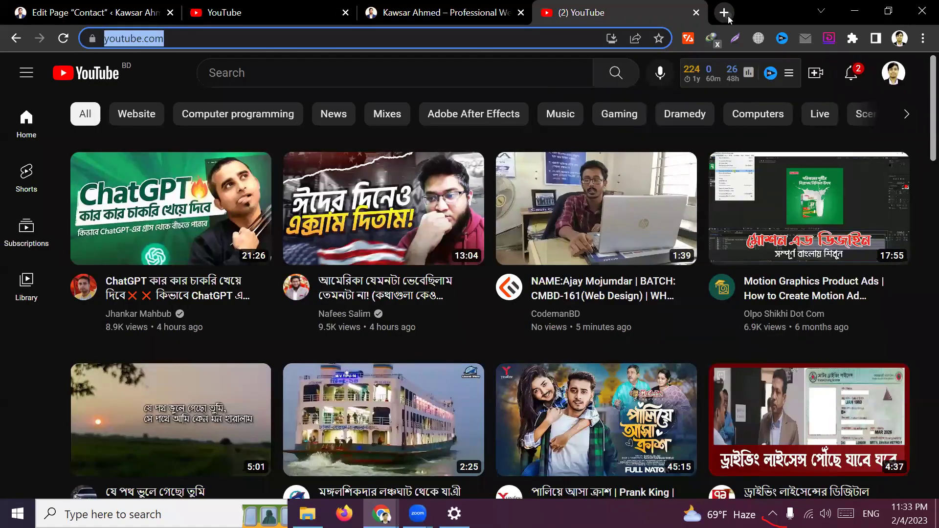
Open Gmail in a new tab using the 'ma' mail.google.com autocomplete
{"action": "left_click", "coordinate": [724, 12]}
{"action": "left_click", "coordinate": [529, 38]}
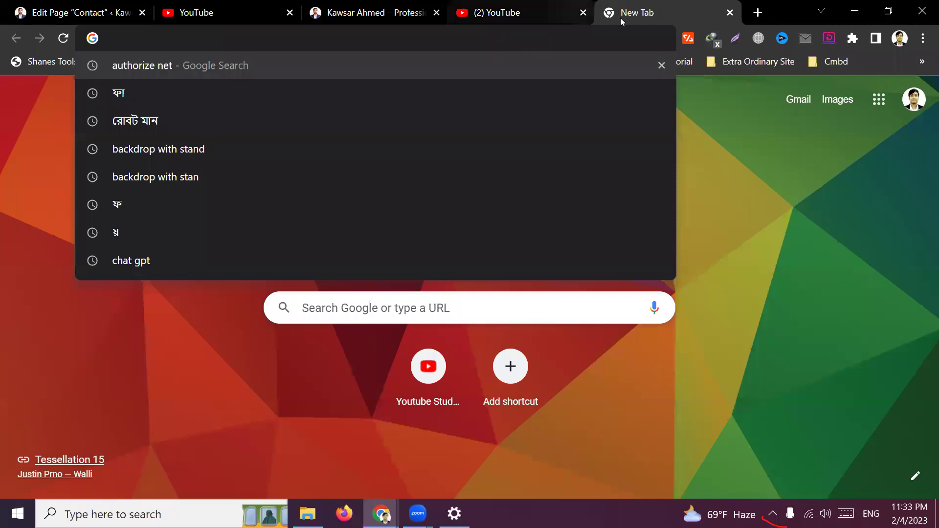
{"action": "left_click", "coordinate": [898, 214]}
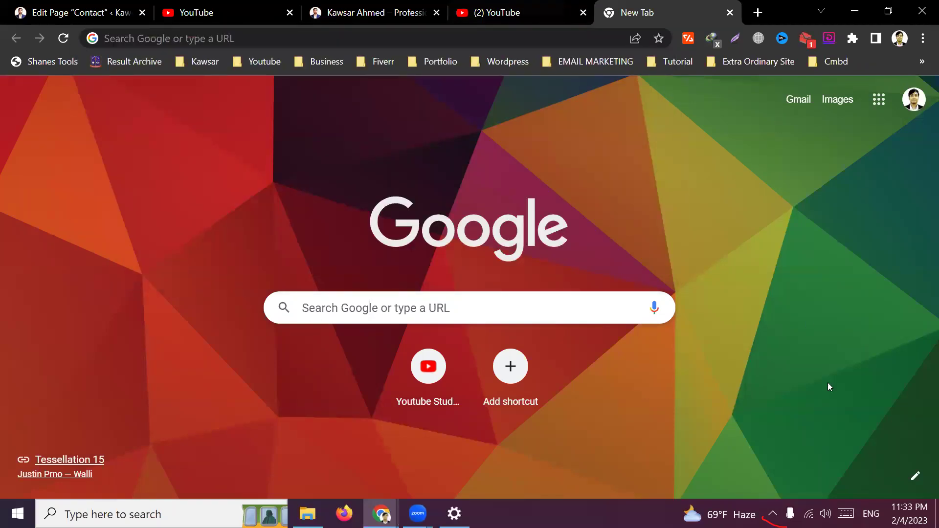
{"action": "left_click", "coordinate": [452, 39]}
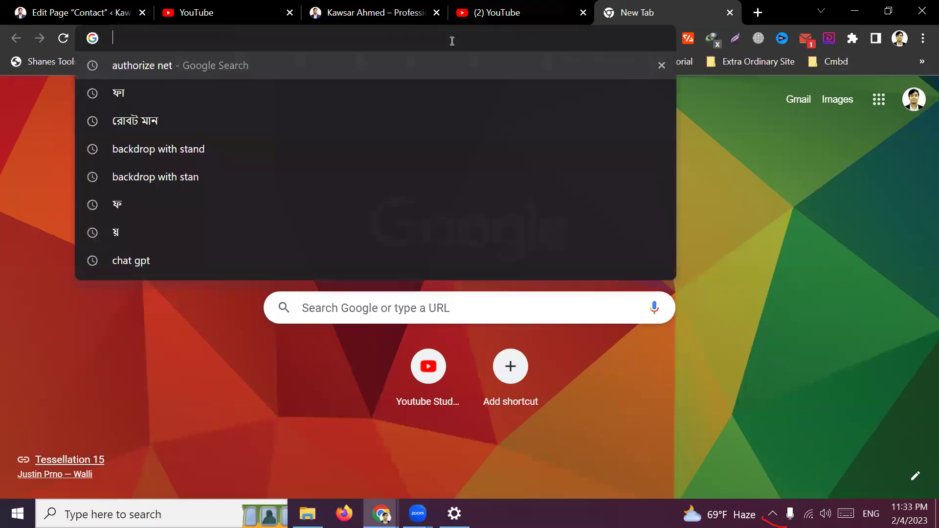
{"action": "type", "text": "ma"}
{"action": "key", "text": "Return"}
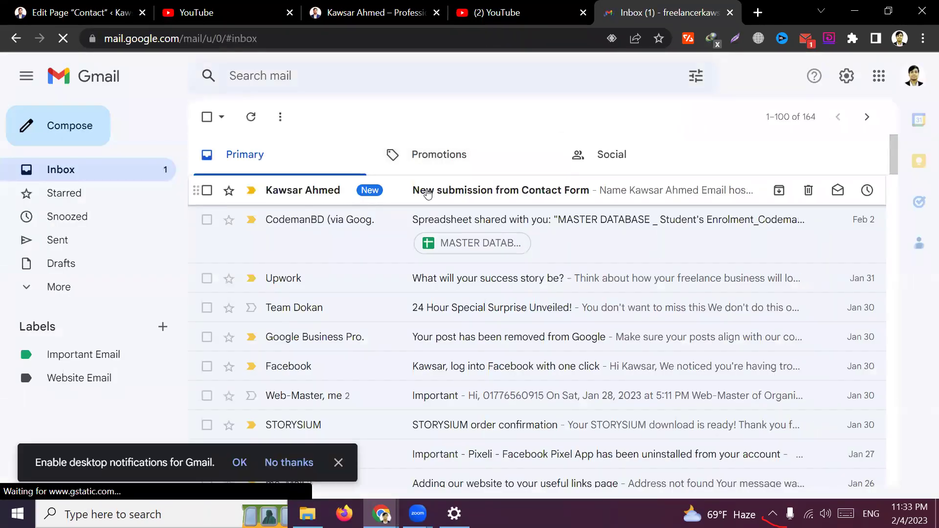
Read the 'New submission from Contact Form' email's name, email, subject and message, then return to Inbox
{"action": "left_click", "coordinate": [428, 194]}
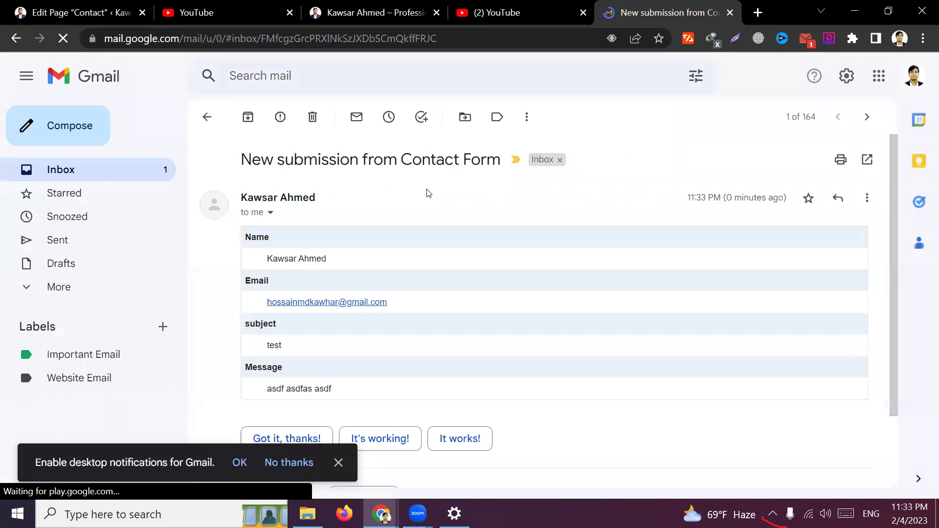
{"action": "left_click", "coordinate": [344, 454]}
{"action": "left_click_drag", "start_coordinate": [343, 266], "coordinate": [266, 258]}
{"action": "left_click", "coordinate": [406, 305]}
{"action": "left_click_drag", "start_coordinate": [405, 305], "coordinate": [265, 302]}
{"action": "left_click", "coordinate": [283, 351]}
{"action": "left_click_drag", "start_coordinate": [282, 348], "coordinate": [267, 345]}
{"action": "left_click_drag", "start_coordinate": [345, 389], "coordinate": [266, 386]}
{"action": "left_click", "coordinate": [467, 384]}
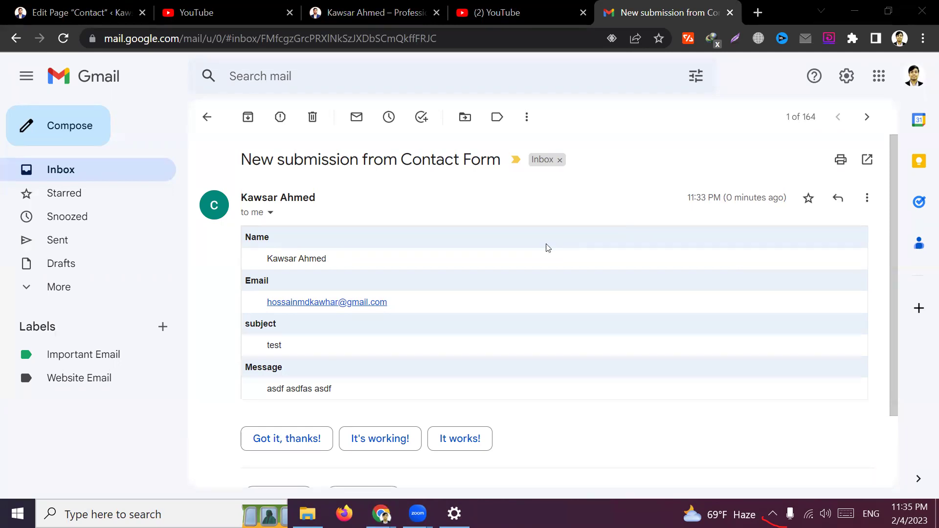
{"action": "left_click", "coordinate": [101, 174]}
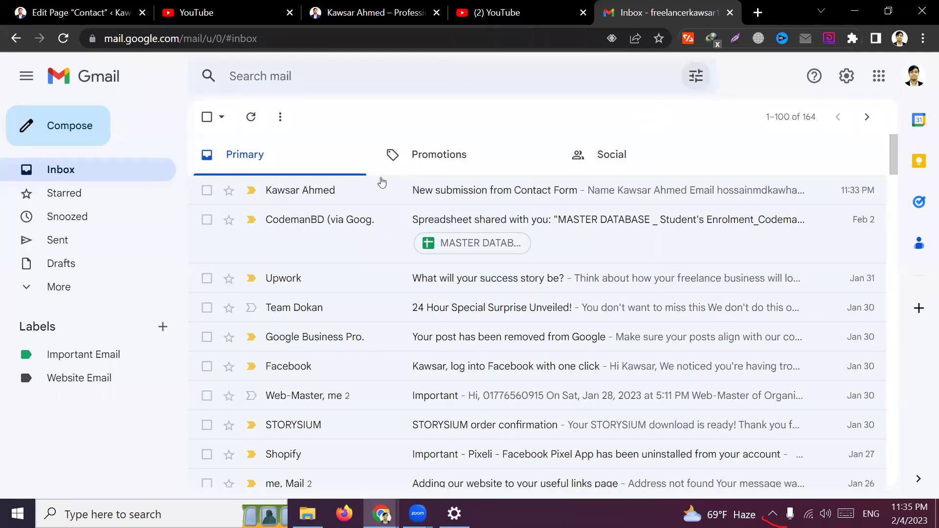
Close the Gmail and one YouTube tab, then go to the Dashboard from the Contact page editor
{"action": "left_click", "coordinate": [729, 15]}
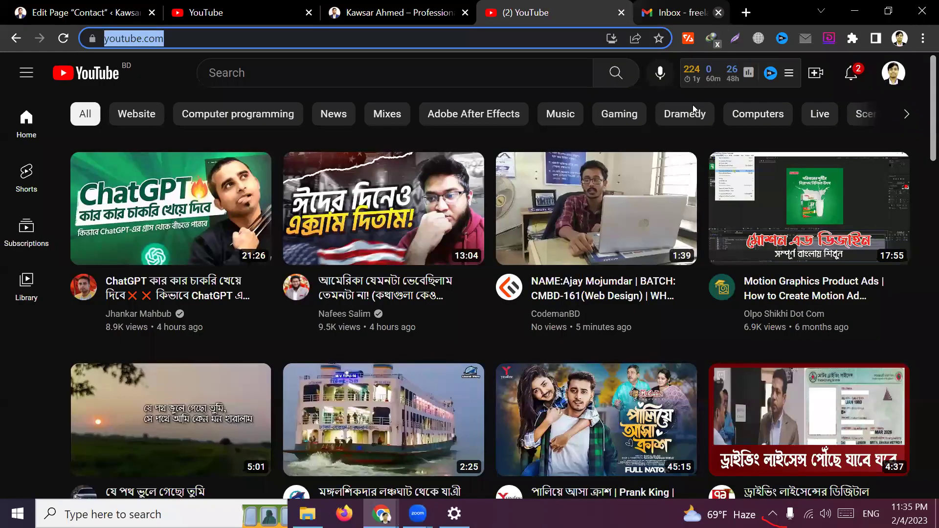
{"action": "left_click", "coordinate": [442, 13]}
{"action": "scroll", "coordinate": [417, 282], "scroll_direction": "up", "scroll_amount": 15}
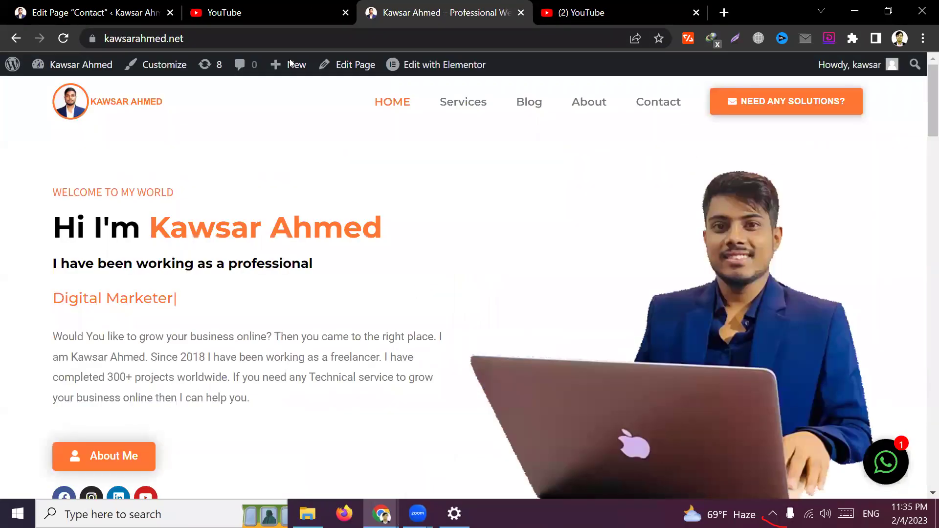
{"action": "left_click", "coordinate": [260, 4]}
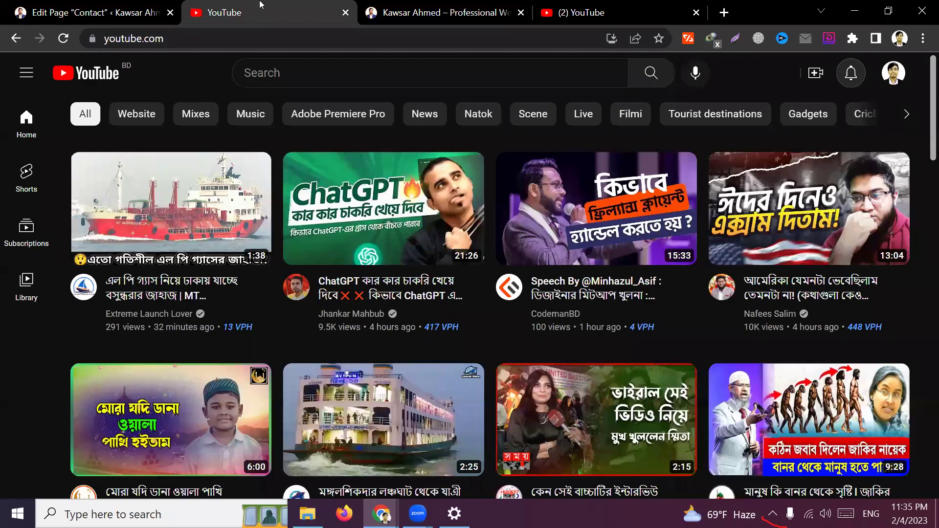
{"action": "left_click", "coordinate": [345, 12]}
{"action": "left_click", "coordinate": [96, 11]}
{"action": "scroll", "coordinate": [114, 190], "scroll_direction": "up", "scroll_amount": 5}
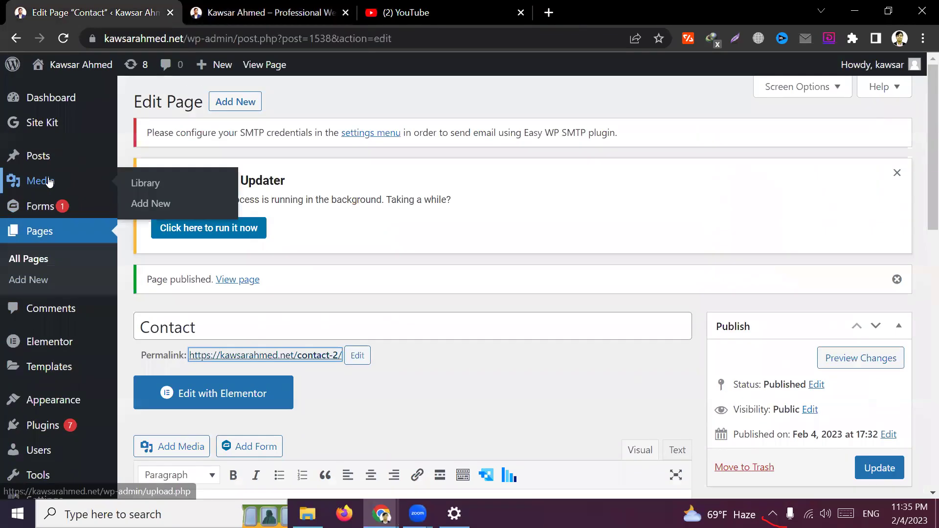
{"action": "left_click", "coordinate": [54, 98]}
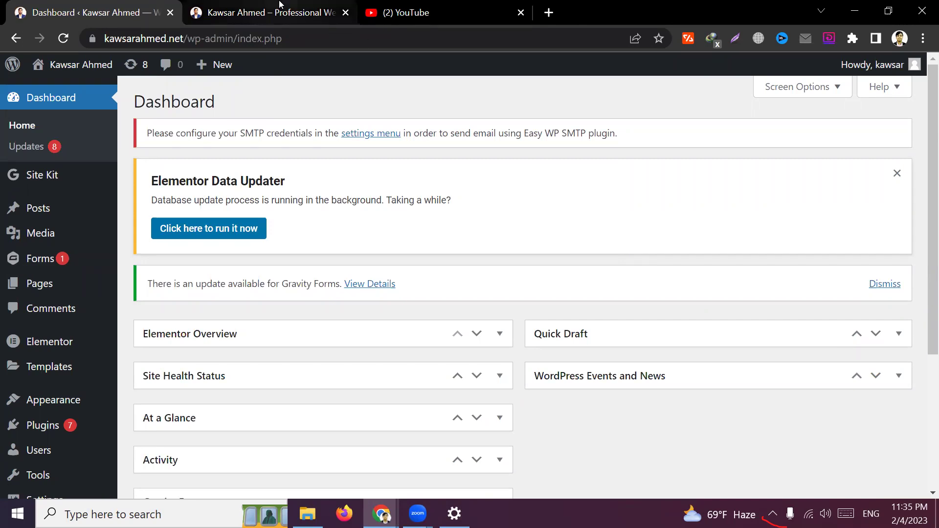
{"action": "left_click", "coordinate": [264, 12]}
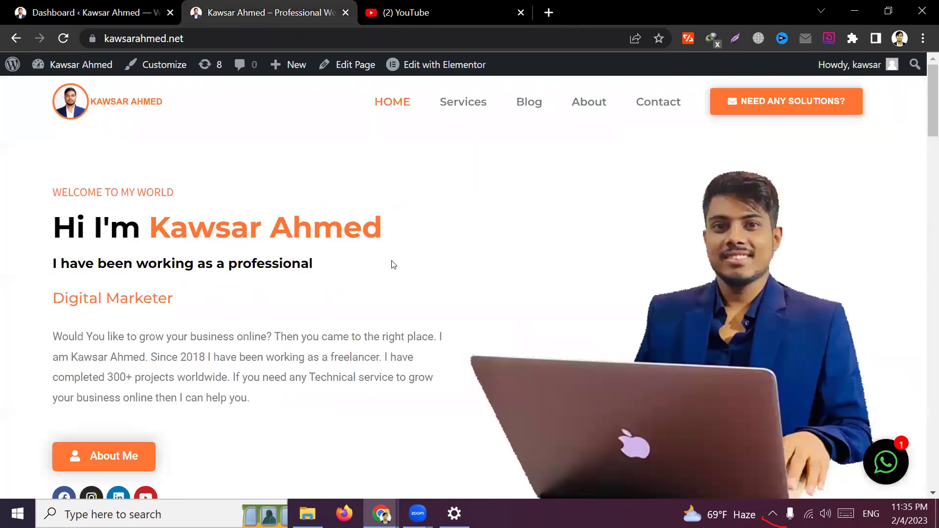
{"action": "scroll", "coordinate": [394, 265], "scroll_direction": "down", "scroll_amount": 5}
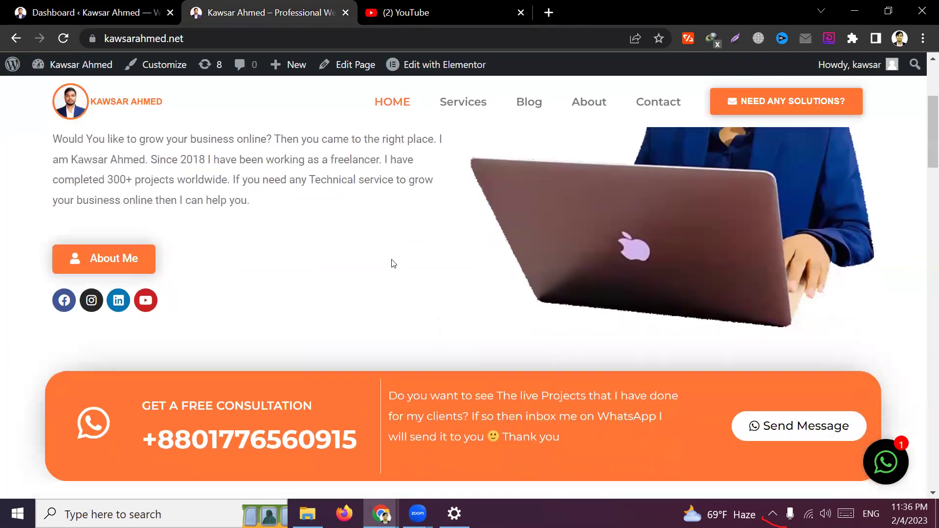
{"action": "scroll", "coordinate": [395, 265], "scroll_direction": "down", "scroll_amount": 20}
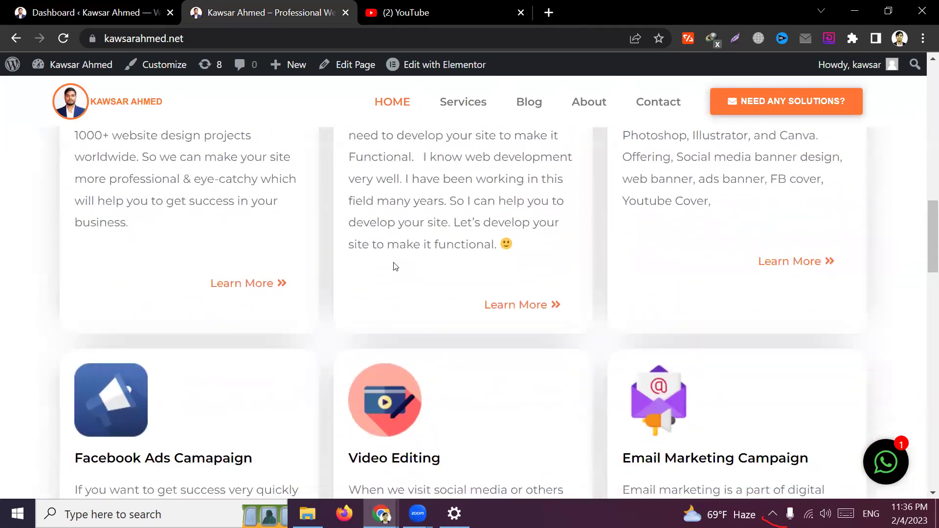
{"action": "scroll", "coordinate": [394, 266], "scroll_direction": "up", "scroll_amount": 20}
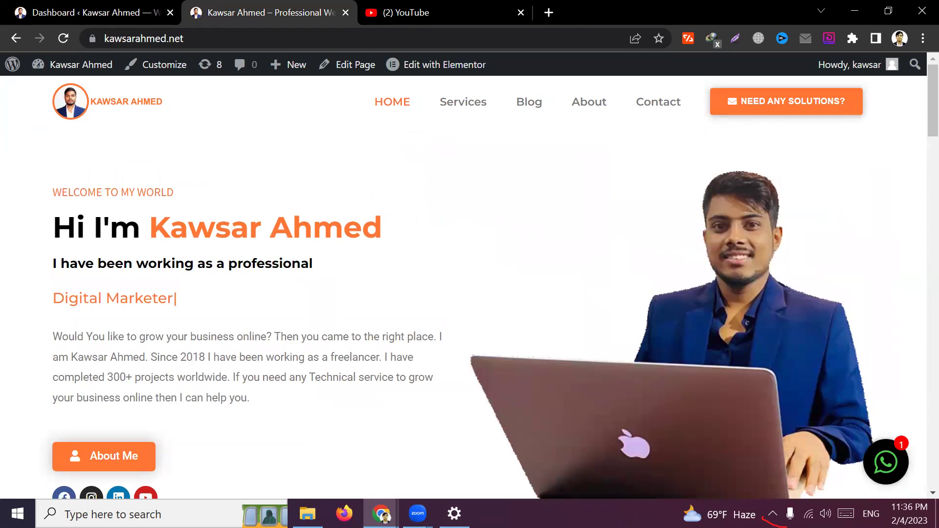
{"action": "key", "text": "alt+Tab"}
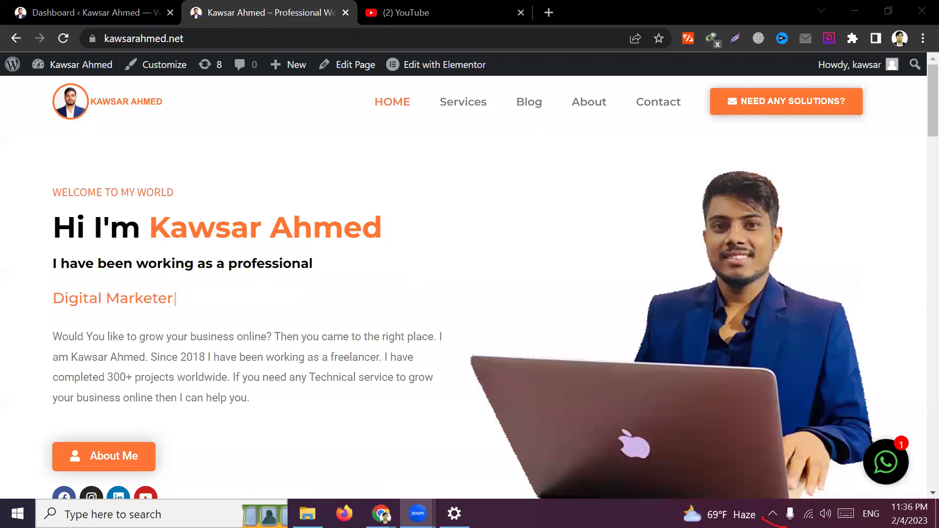
{"action": "left_click", "coordinate": [35, 5]}
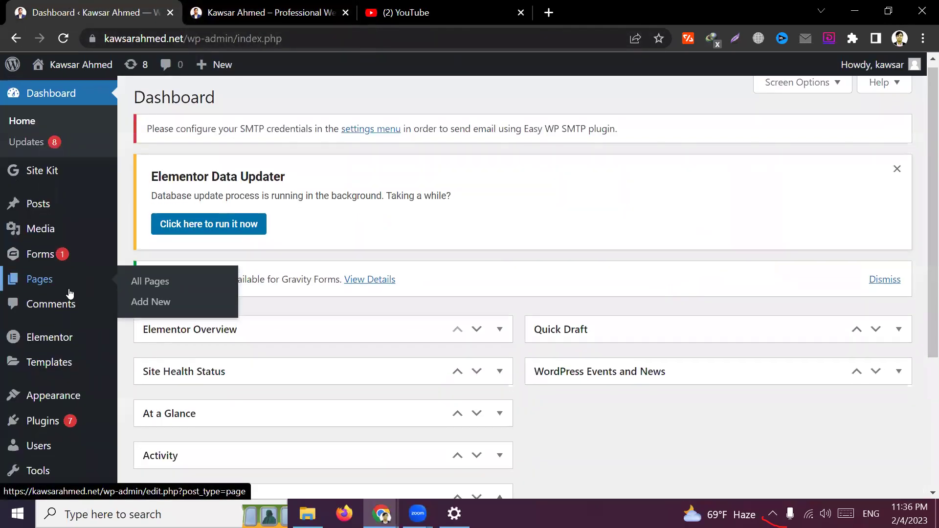
Open the Gravity Forms list in a new tab and open Contact Form for editing
{"action": "scroll", "coordinate": [43, 206], "scroll_direction": "down", "scroll_amount": 2}
{"action": "mouse_move", "coordinate": [44, 189]}
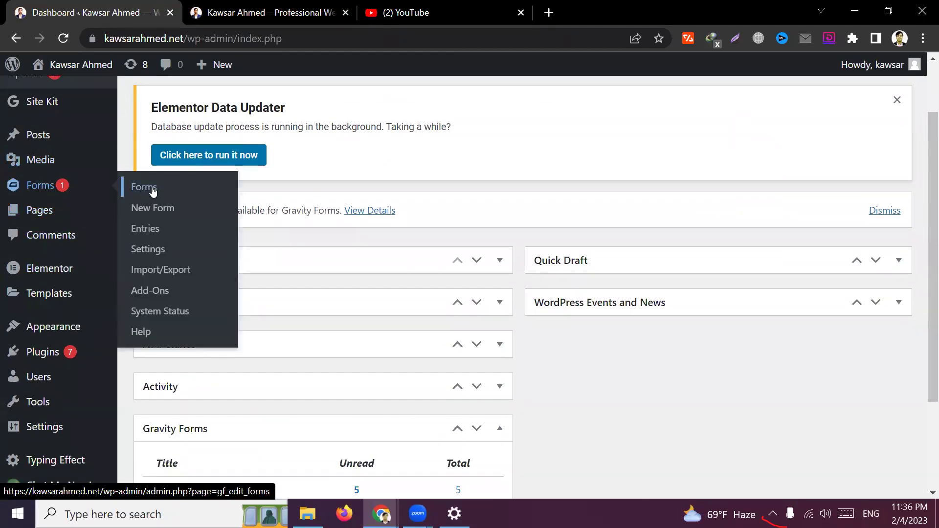
{"action": "middle_click", "coordinate": [153, 191]}
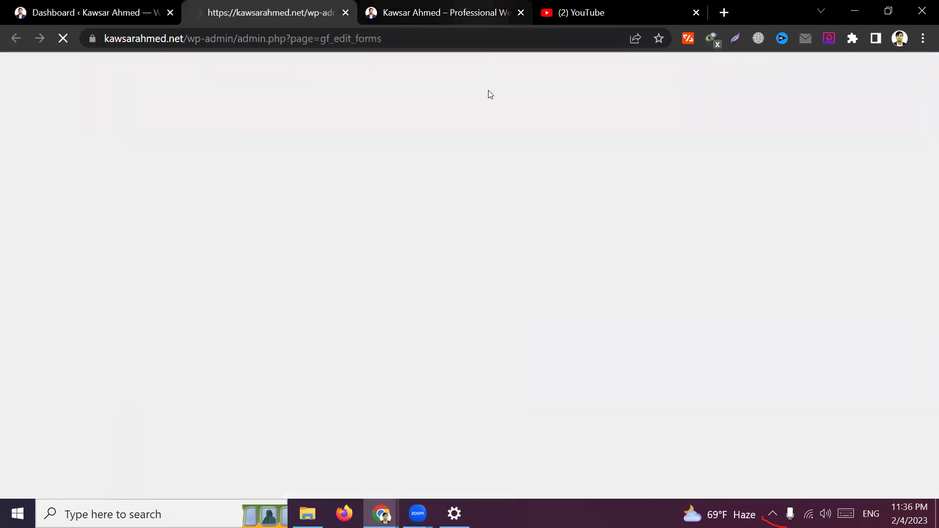
{"action": "scroll", "coordinate": [486, 225], "scroll_direction": "down", "scroll_amount": 5}
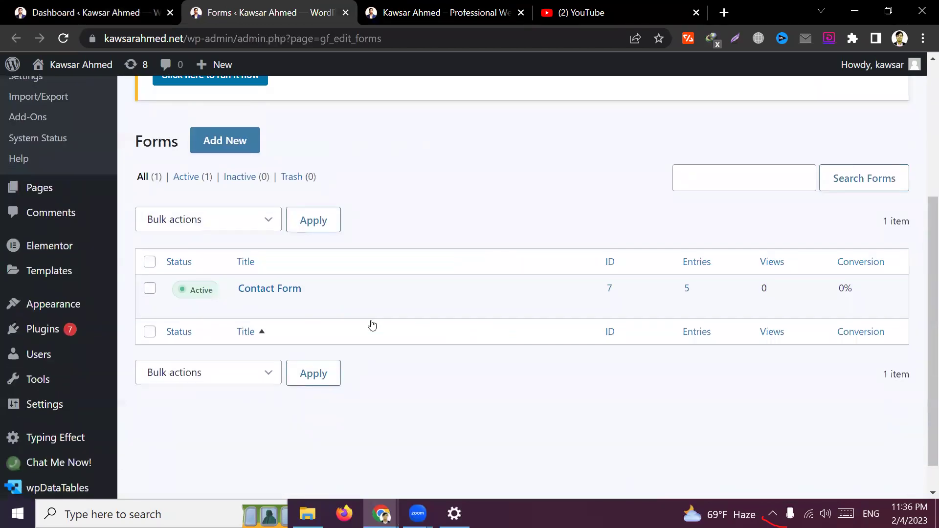
{"action": "left_click", "coordinate": [247, 307]}
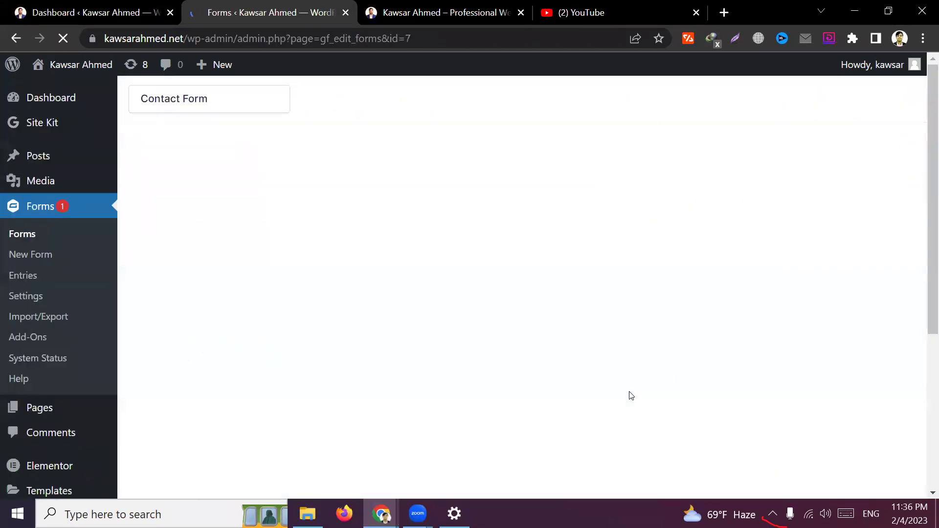
Review the Contact Form's Name, Email, subject and Message fields, then return to the Dashboard tab
{"action": "scroll", "coordinate": [631, 396], "scroll_direction": "down", "scroll_amount": 3}
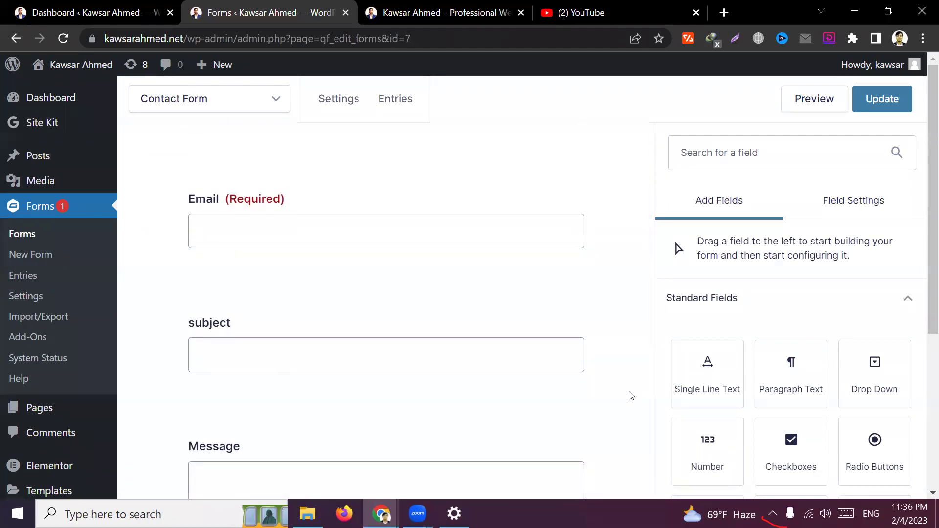
{"action": "scroll", "coordinate": [631, 396], "scroll_direction": "down", "scroll_amount": 2}
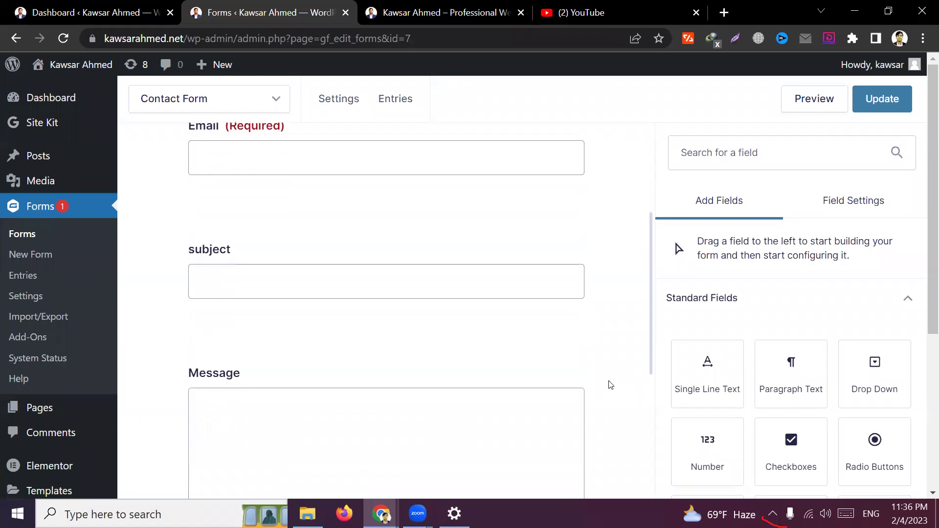
{"action": "scroll", "coordinate": [608, 385], "scroll_direction": "up", "scroll_amount": 3}
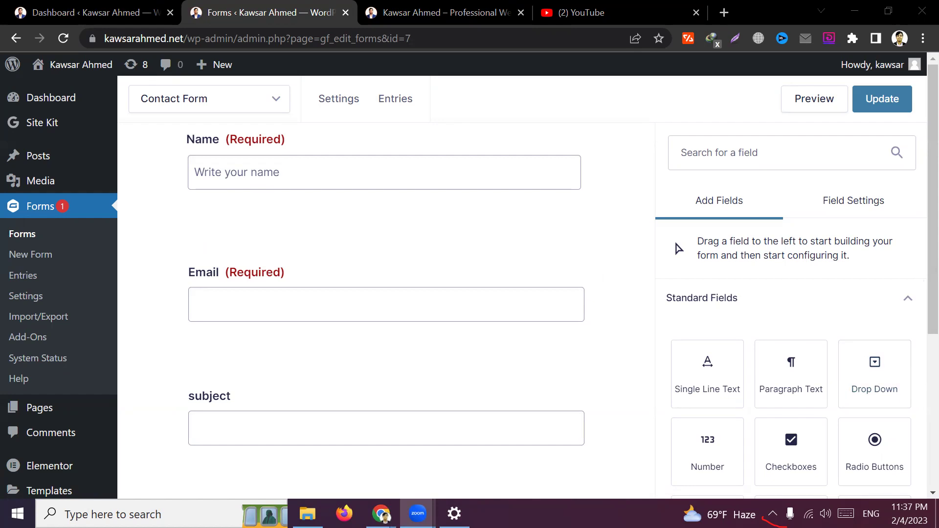
{"action": "scroll", "coordinate": [559, 216], "scroll_direction": "up", "scroll_amount": 2}
{"action": "left_click", "coordinate": [440, 12]}
{"action": "left_click", "coordinate": [319, 4]}
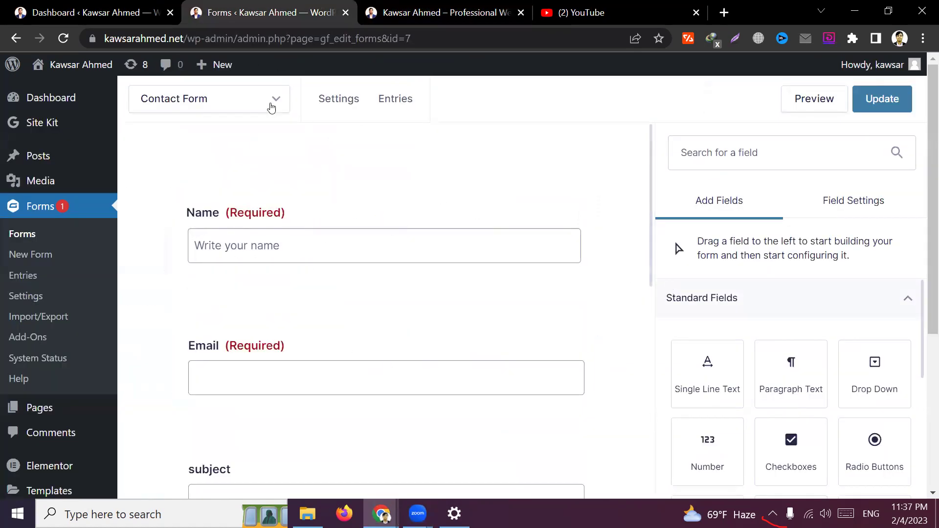
{"action": "left_click", "coordinate": [93, 12]}
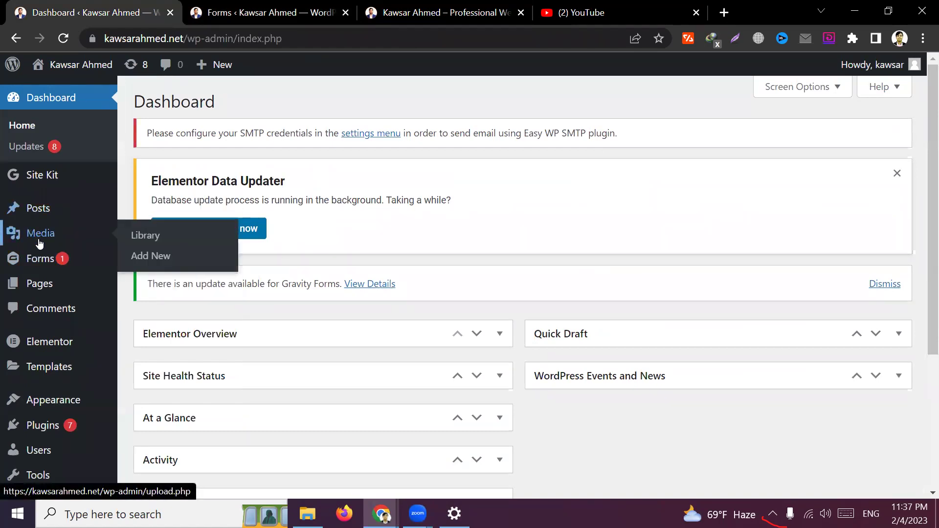
Open the Pages > All Pages list
{"action": "mouse_move", "coordinate": [39, 284]}
{"action": "left_click", "coordinate": [155, 289]}
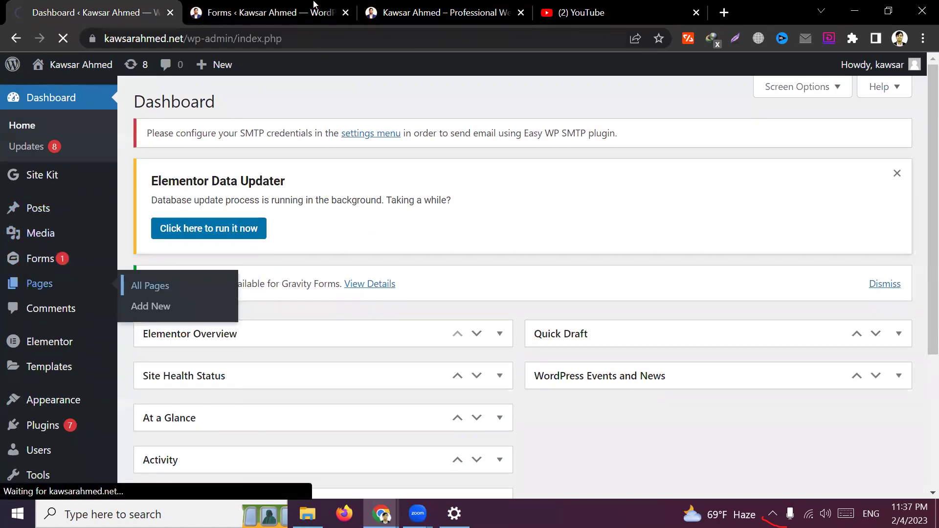
{"action": "left_click", "coordinate": [316, 10]}
From the live homepage, open the Home page's Elementor editor in a new tab
{"action": "left_click", "coordinate": [38, 4]}
{"action": "left_click", "coordinate": [442, 13]}
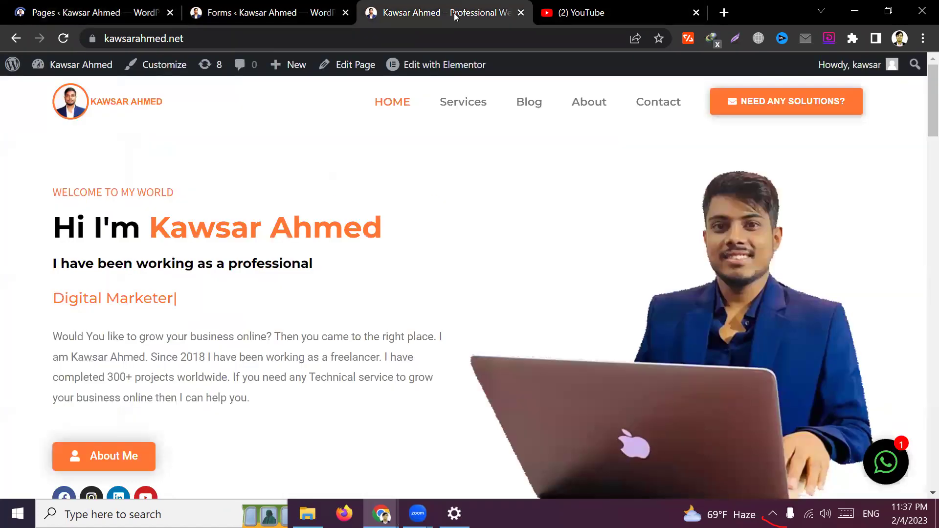
{"action": "scroll", "coordinate": [447, 313], "scroll_direction": "down", "scroll_amount": 6}
{"action": "scroll", "coordinate": [447, 313], "scroll_direction": "down", "scroll_amount": 8}
{"action": "scroll", "coordinate": [450, 307], "scroll_direction": "up", "scroll_amount": 15}
{"action": "middle_click", "coordinate": [447, 65]}
{"action": "scroll", "coordinate": [480, 295], "scroll_direction": "down", "scroll_amount": 7}
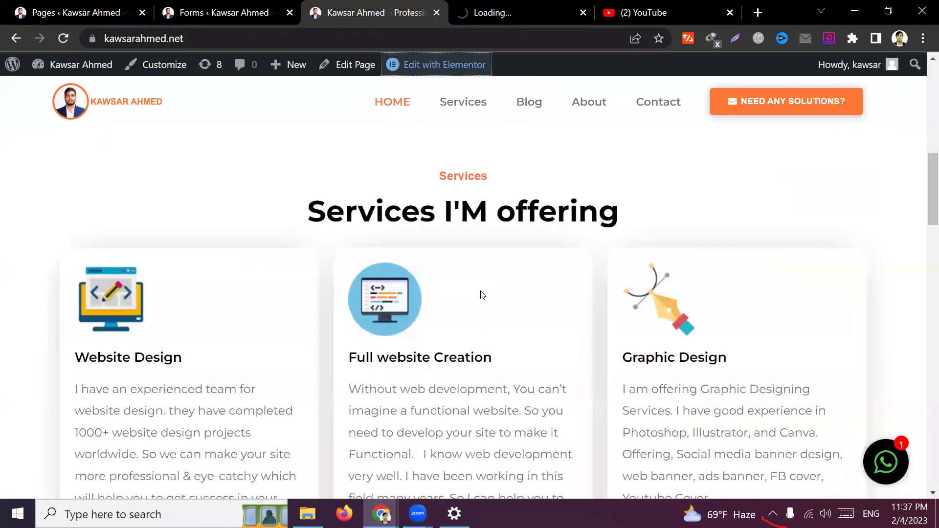
{"action": "left_click", "coordinate": [532, 7]}
{"action": "left_click", "coordinate": [374, 12]}
{"action": "scroll", "coordinate": [645, 396], "scroll_direction": "down", "scroll_amount": 15}
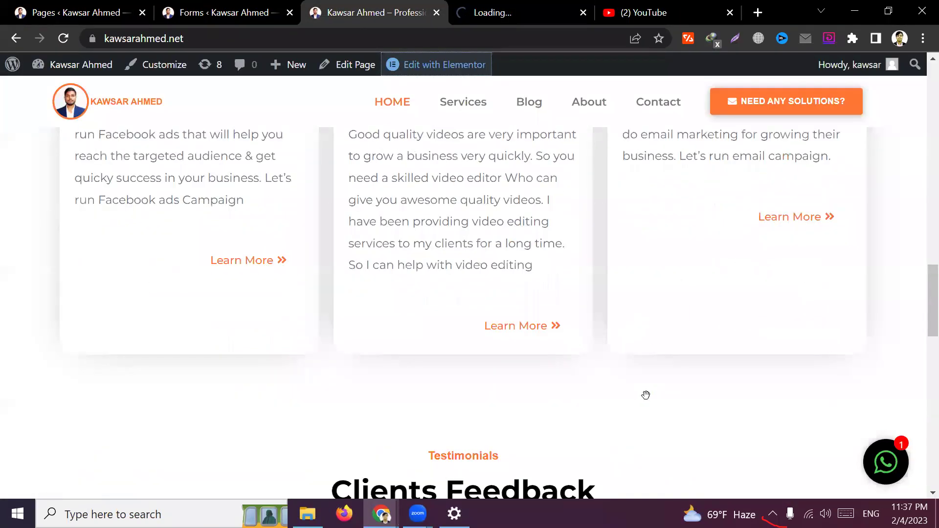
{"action": "scroll", "coordinate": [63, 205], "scroll_direction": "up", "scroll_amount": 10}
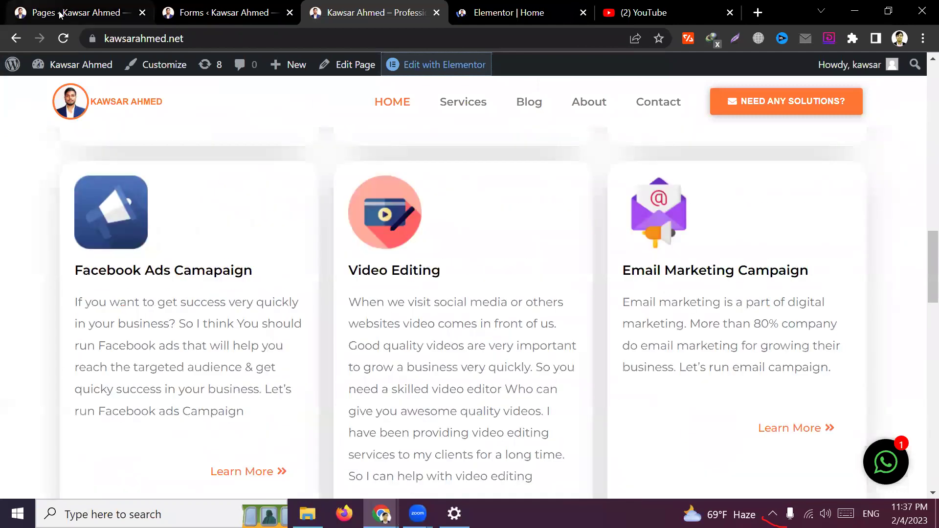
Reload the Pages list and scroll to the new and older Contact pages
{"action": "left_click", "coordinate": [61, 10]}
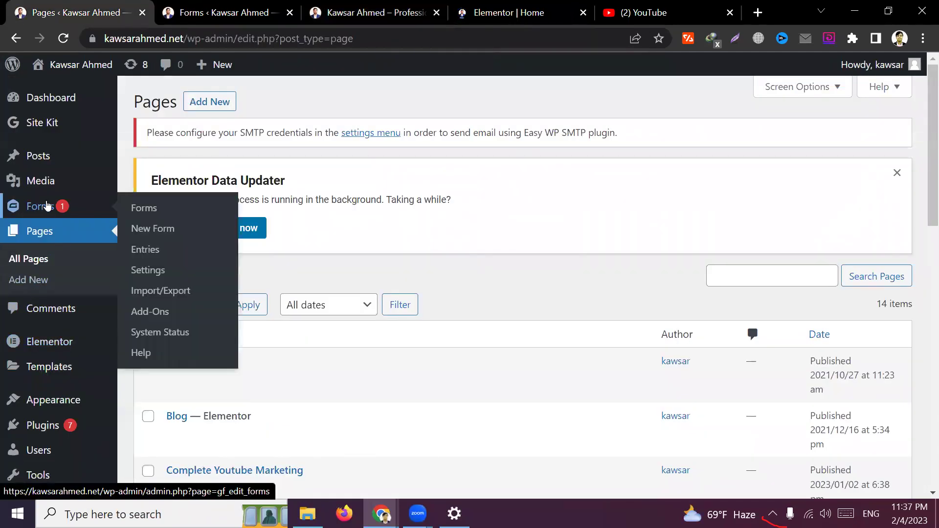
{"action": "left_click", "coordinate": [39, 262]}
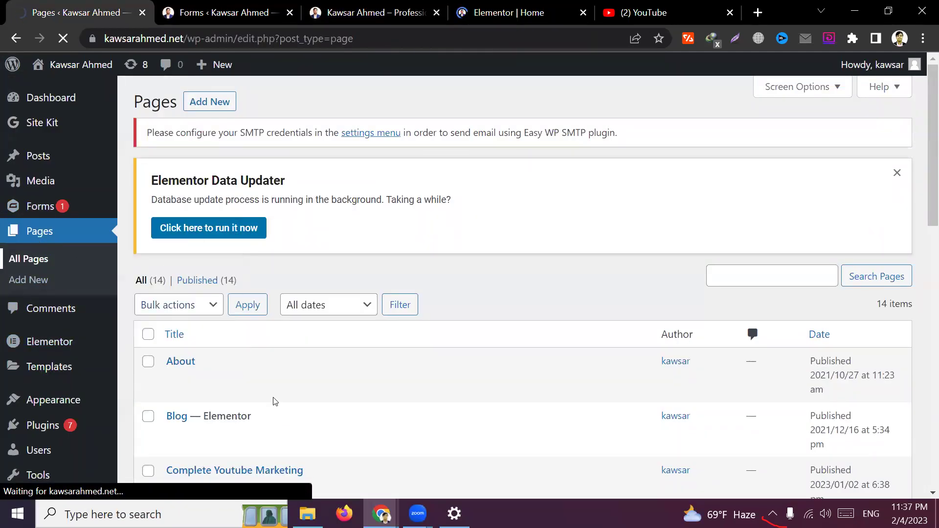
{"action": "scroll", "coordinate": [272, 398], "scroll_direction": "down", "scroll_amount": 4}
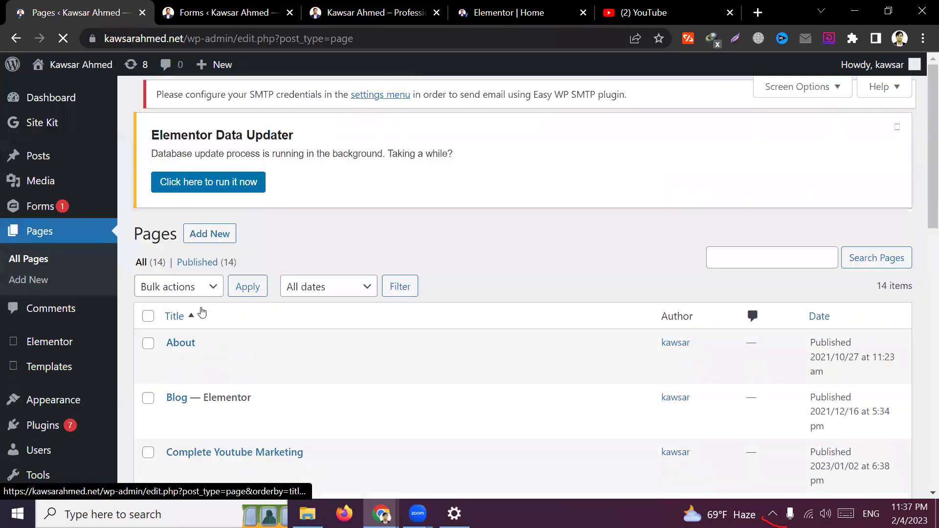
{"action": "scroll", "coordinate": [200, 321], "scroll_direction": "down", "scroll_amount": 10}
{"action": "scroll", "coordinate": [201, 319], "scroll_direction": "down", "scroll_amount": 3}
{"action": "scroll", "coordinate": [199, 319], "scroll_direction": "up", "scroll_amount": 5}
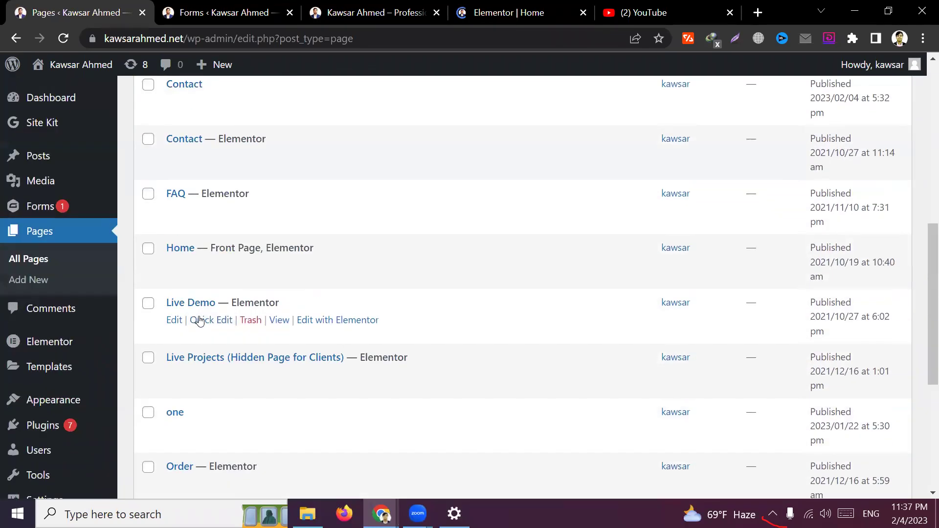
{"action": "scroll", "coordinate": [206, 347], "scroll_direction": "up", "scroll_amount": 1}
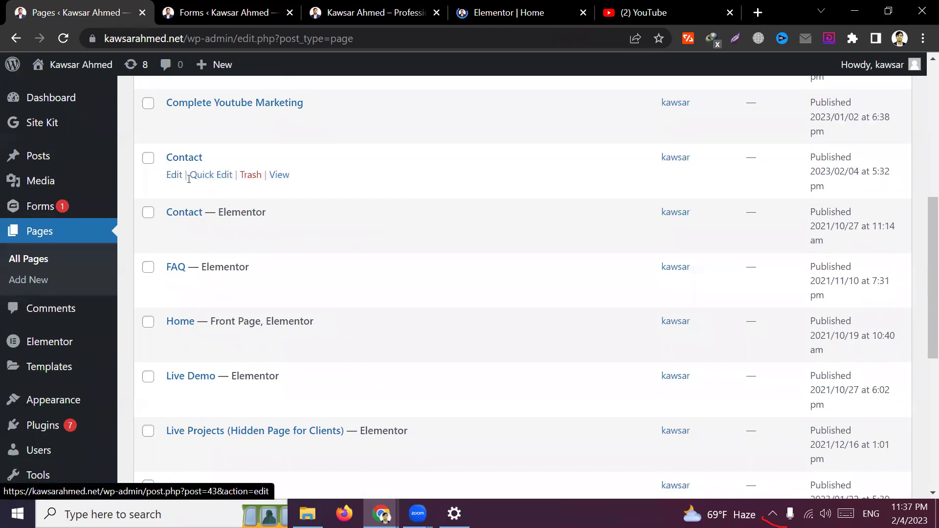
Open the Contact page for editing and check the Elementor editor tab's address
{"action": "left_click", "coordinate": [175, 176]}
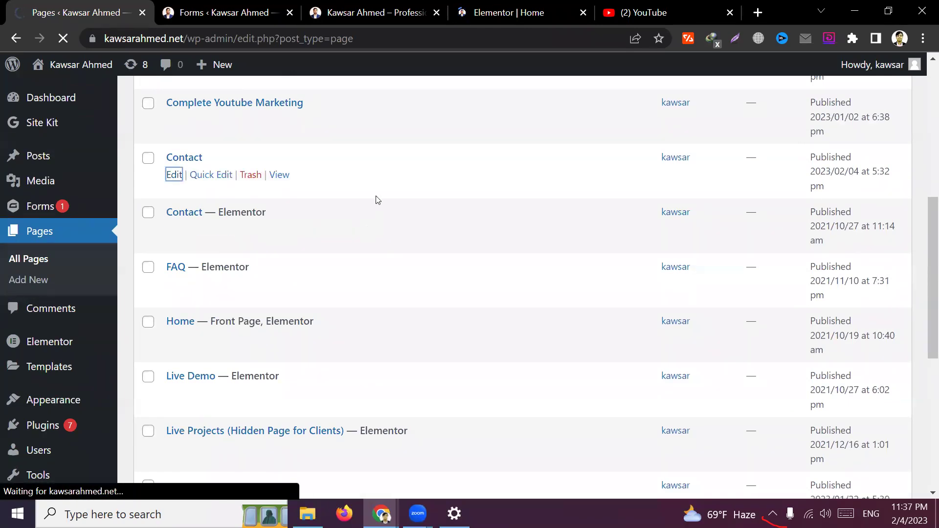
{"action": "left_click", "coordinate": [533, 16]}
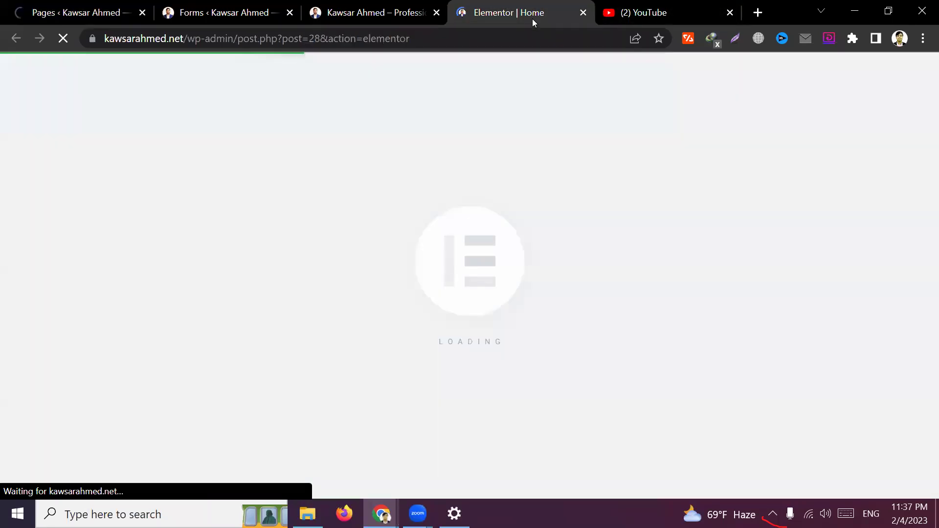
{"action": "left_click", "coordinate": [486, 38]}
{"action": "left_click", "coordinate": [507, 40]}
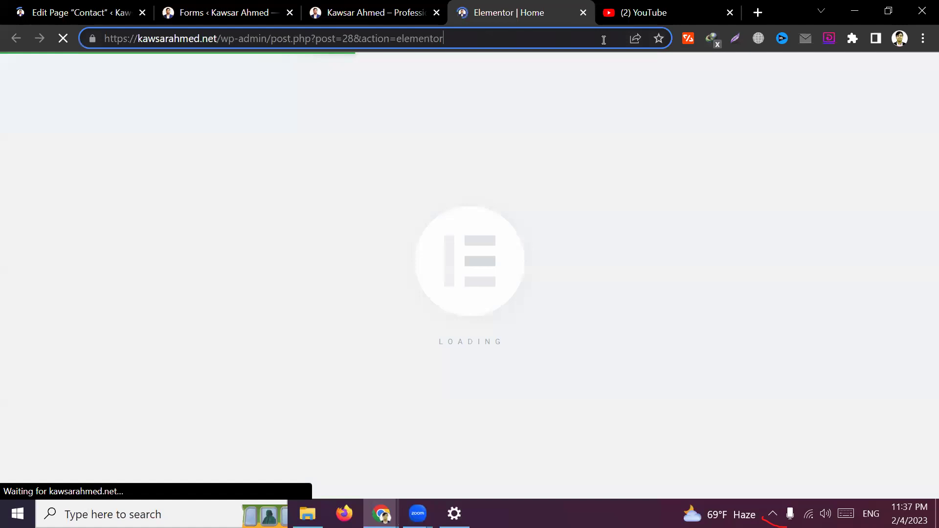
Close the YouTube tab, select the gravityform shortcode line, and move to Home's Elementor editor
{"action": "left_click", "coordinate": [731, 12]}
{"action": "left_click", "coordinate": [78, 13]}
{"action": "scroll", "coordinate": [352, 384], "scroll_direction": "down", "scroll_amount": 3}
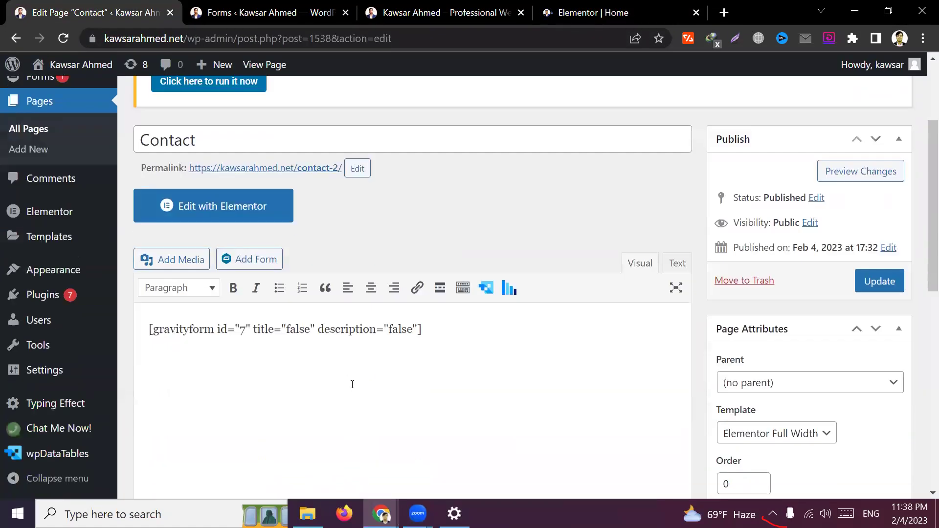
{"action": "triple_click", "coordinate": [436, 329]}
{"action": "key", "text": "ctrl+c"}
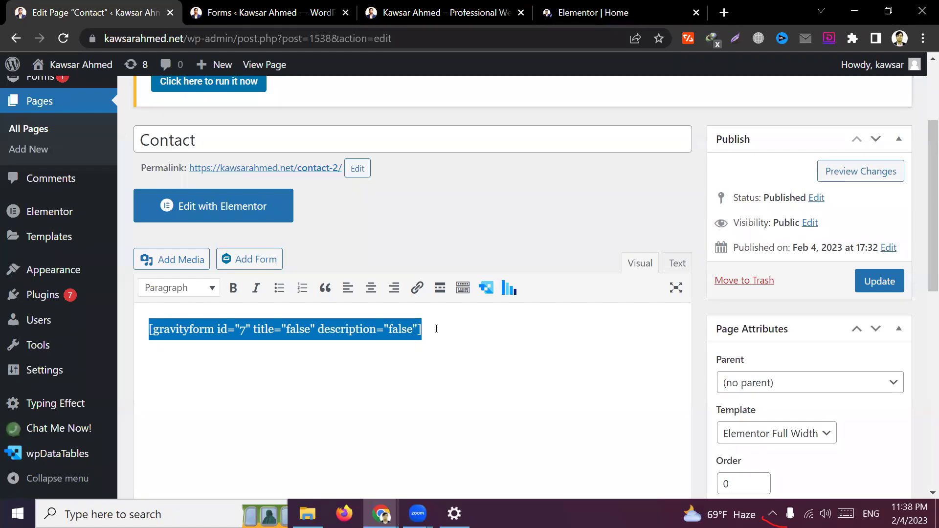
{"action": "left_click", "coordinate": [614, 5]}
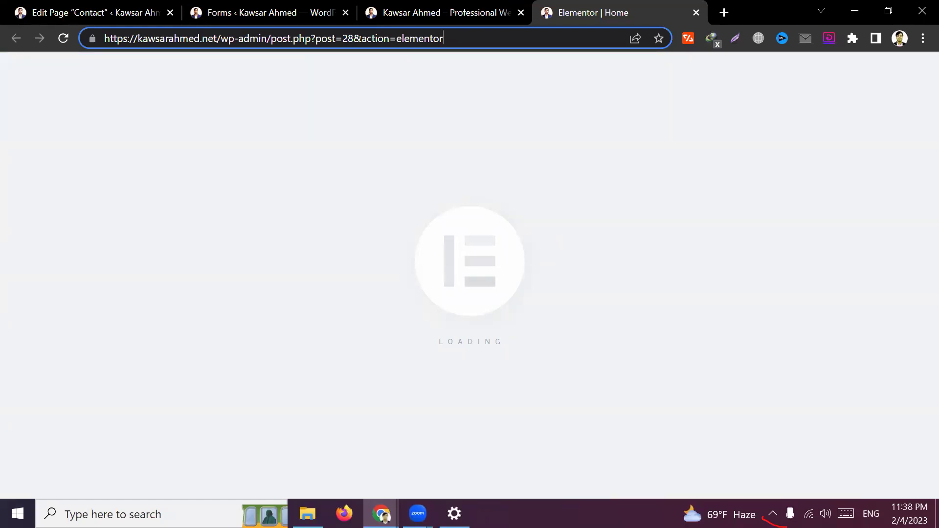
Add a new single-column section above the orange consultation banner on Home
{"action": "scroll", "coordinate": [624, 266], "scroll_direction": "down", "scroll_amount": 10}
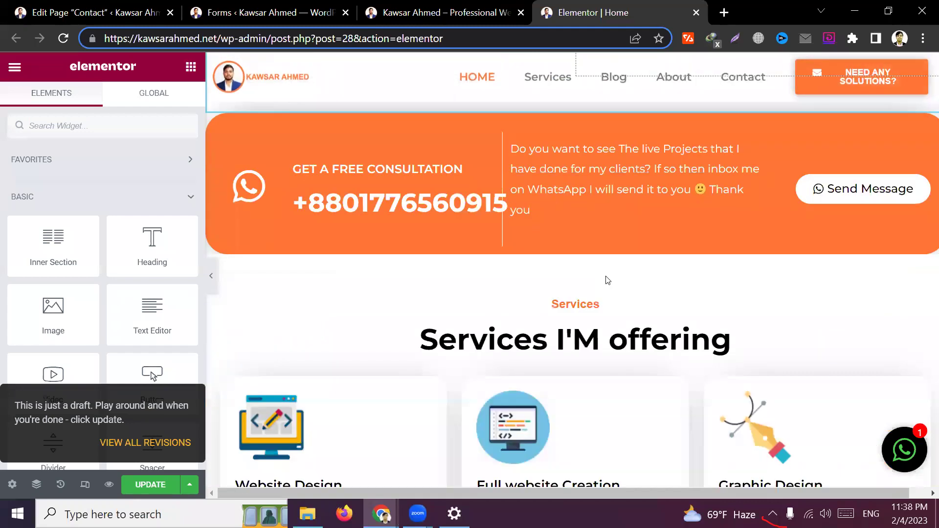
{"action": "scroll", "coordinate": [596, 293], "scroll_direction": "up", "scroll_amount": 5}
{"action": "scroll", "coordinate": [567, 249], "scroll_direction": "up", "scroll_amount": 1}
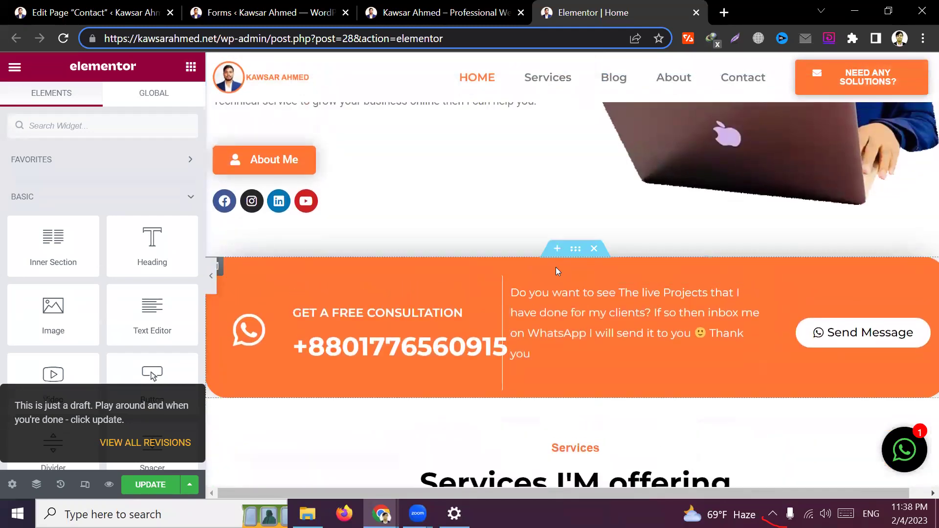
{"action": "left_click", "coordinate": [559, 251]}
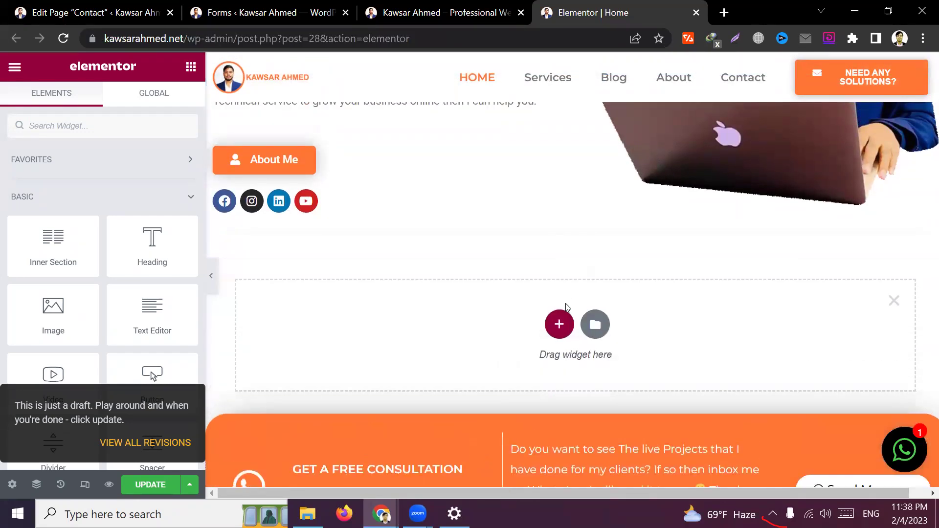
{"action": "left_click", "coordinate": [558, 323]}
{"action": "left_click", "coordinate": [390, 373]}
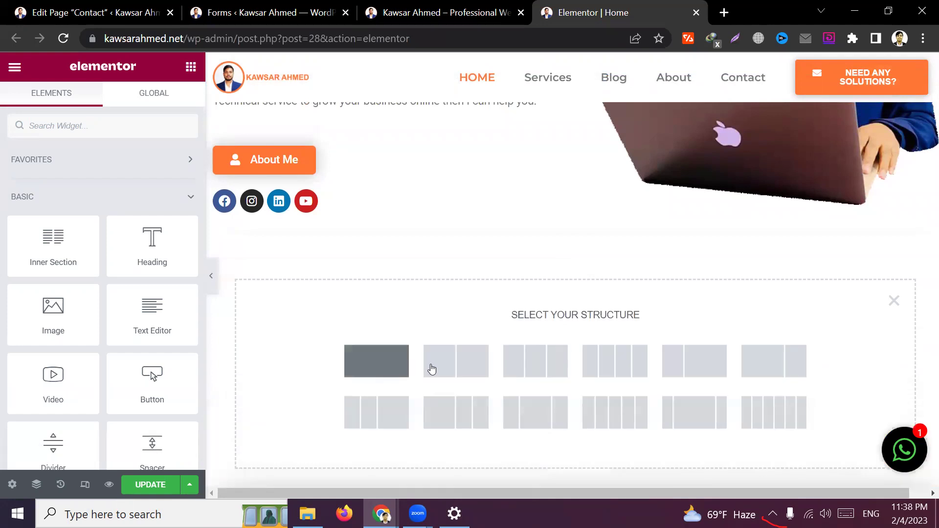
Drop a Shortcode widget into the column, paste the gravityform shortcode and apply it
{"action": "left_click", "coordinate": [575, 273]}
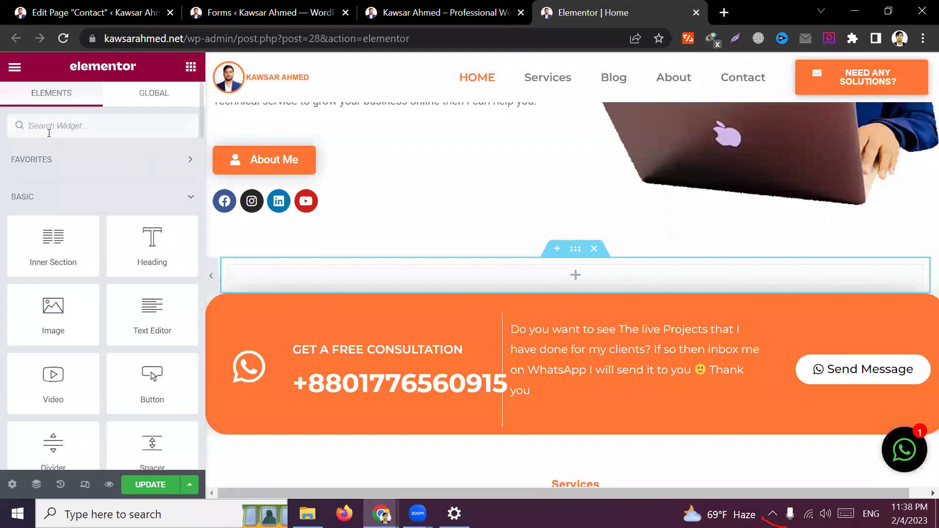
{"action": "type", "text": "sho"}
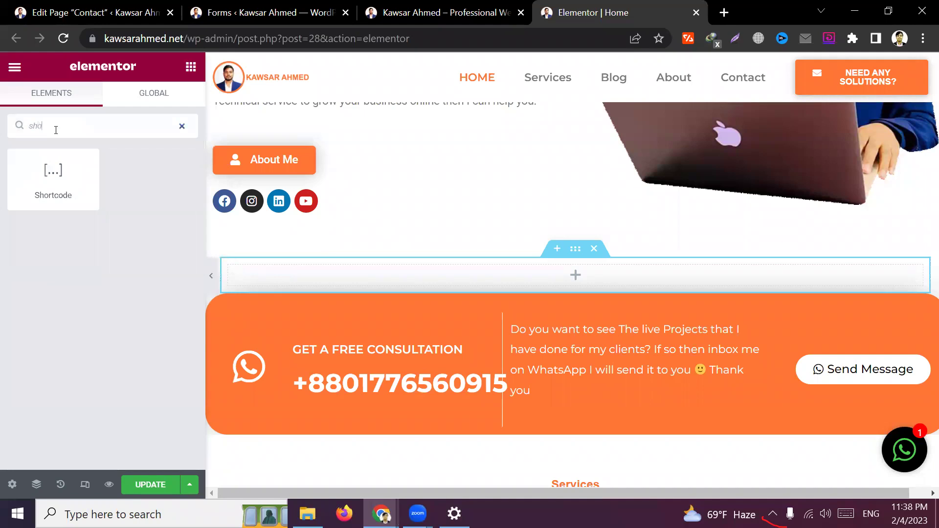
{"action": "left_click_drag", "start_coordinate": [47, 176], "coordinate": [538, 276]}
{"action": "left_click", "coordinate": [98, 232]}
{"action": "key", "text": "ctrl+v"}
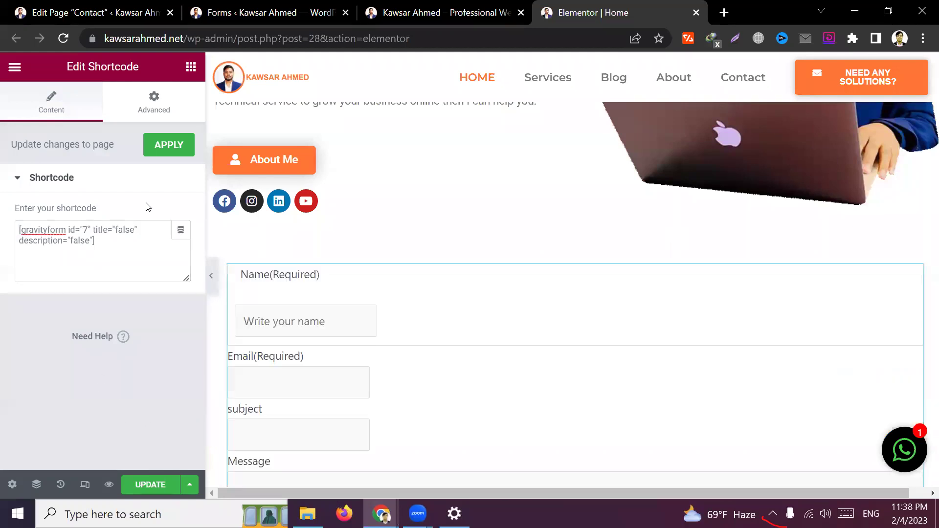
{"action": "left_click", "coordinate": [169, 145]}
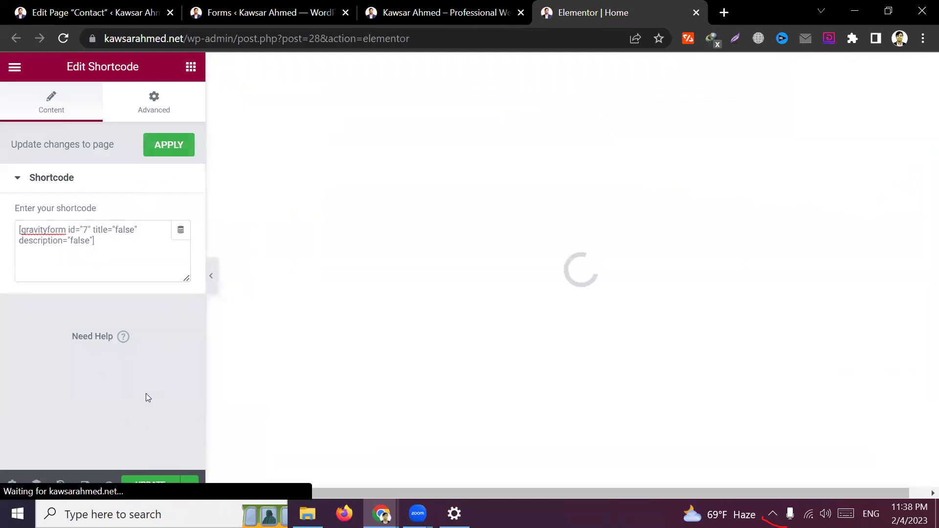
{"action": "left_click", "coordinate": [163, 155]}
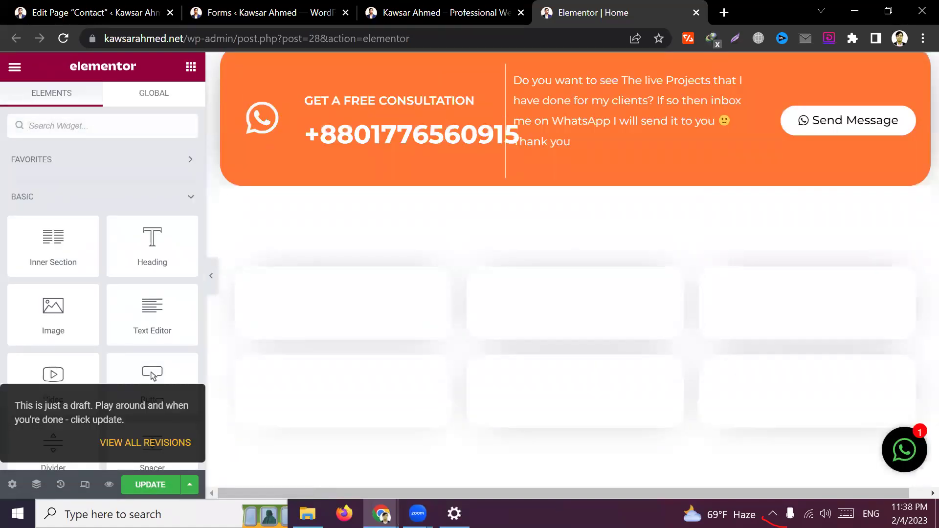
Check the rendered contact form on the canvas, then return to the Contact page editor
{"action": "scroll", "coordinate": [525, 285], "scroll_direction": "up", "scroll_amount": 10}
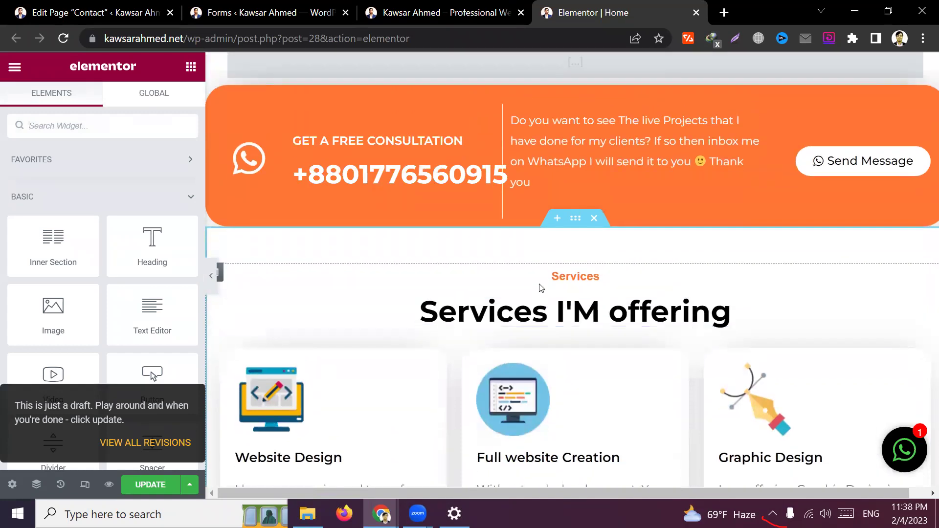
{"action": "scroll", "coordinate": [591, 333], "scroll_direction": "down", "scroll_amount": 8}
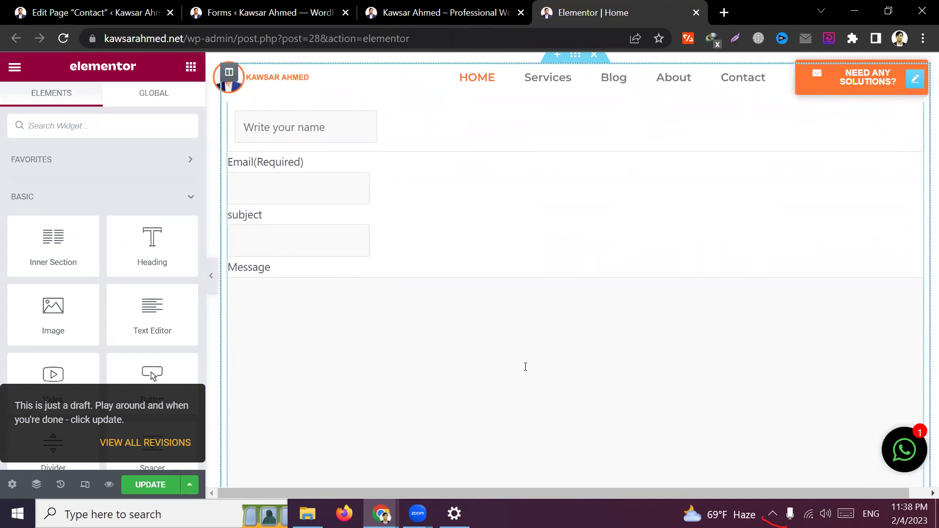
{"action": "scroll", "coordinate": [525, 367], "scroll_direction": "up", "scroll_amount": 3}
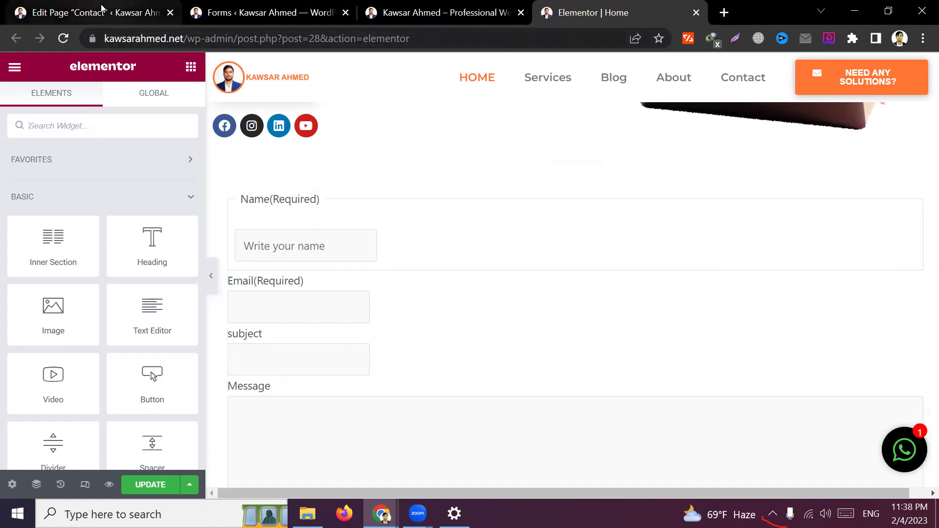
{"action": "left_click", "coordinate": [98, 12]}
Try other form id values in the Contact page's gravityform shortcode
{"action": "left_click", "coordinate": [274, 258]}
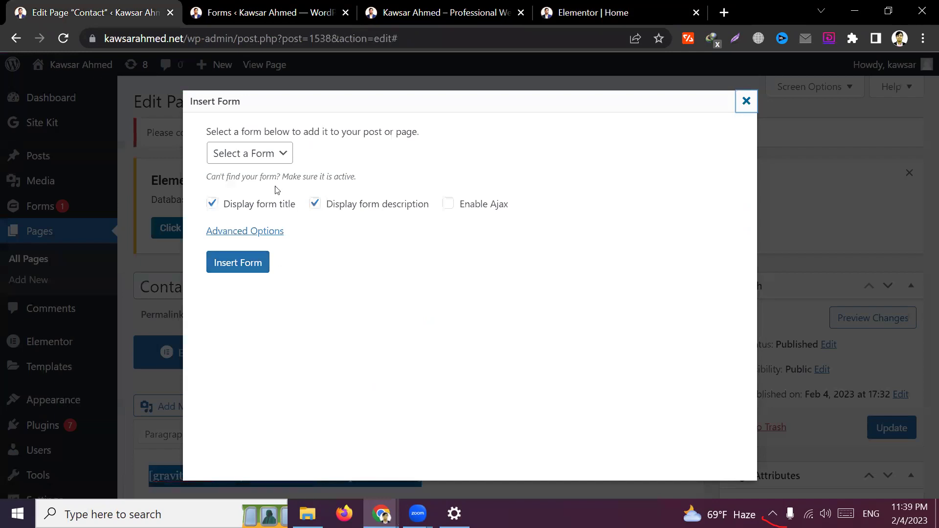
{"action": "left_click", "coordinate": [746, 101]}
{"action": "scroll", "coordinate": [469, 440], "scroll_direction": "down", "scroll_amount": 3}
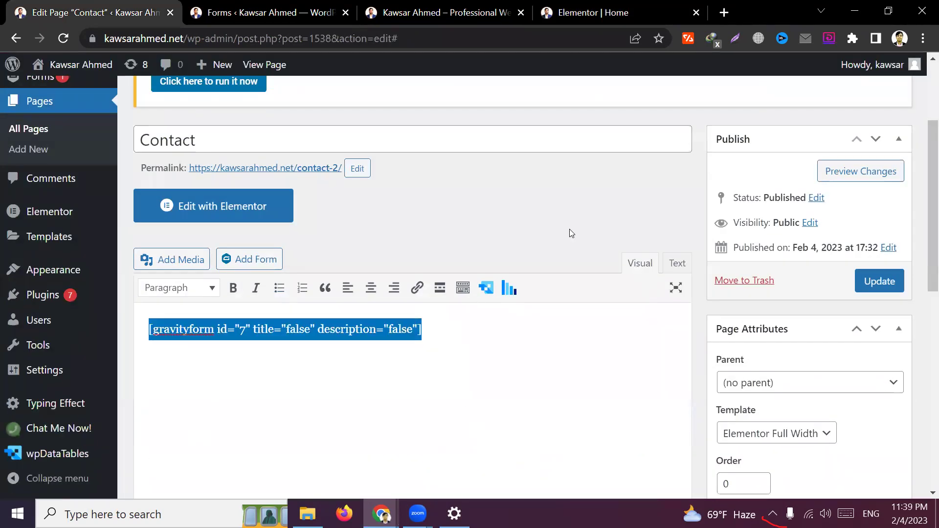
{"action": "left_click", "coordinate": [384, 329]}
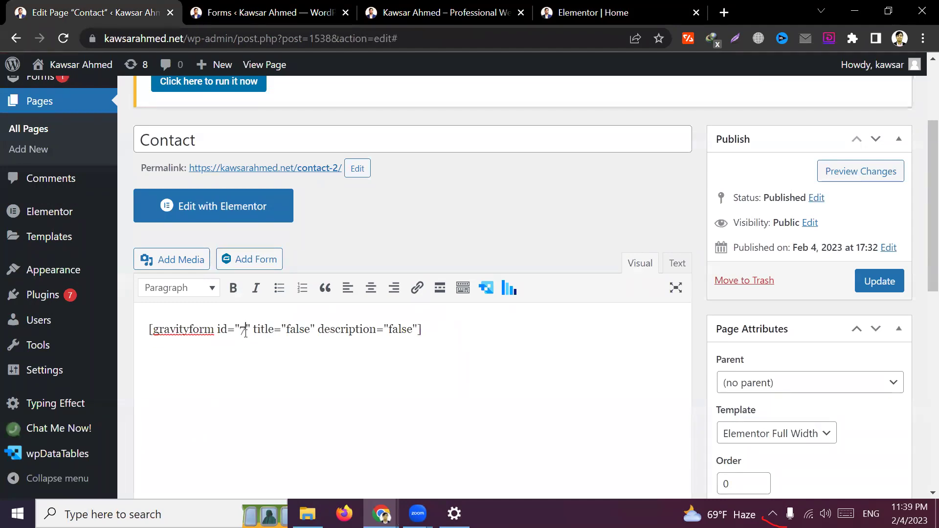
{"action": "key", "text": "BackSpace"}
{"action": "type", "text": "2"}
{"action": "key", "text": "BackSpace"}
{"action": "key", "text": "BackSpace"}
{"action": "type", "text": "4"}
{"action": "key", "text": "BackSpace"}
Restore id="7" in the shortcode, copy it, and go back to the Elementor Home editor
{"action": "triple_click", "coordinate": [415, 339]}
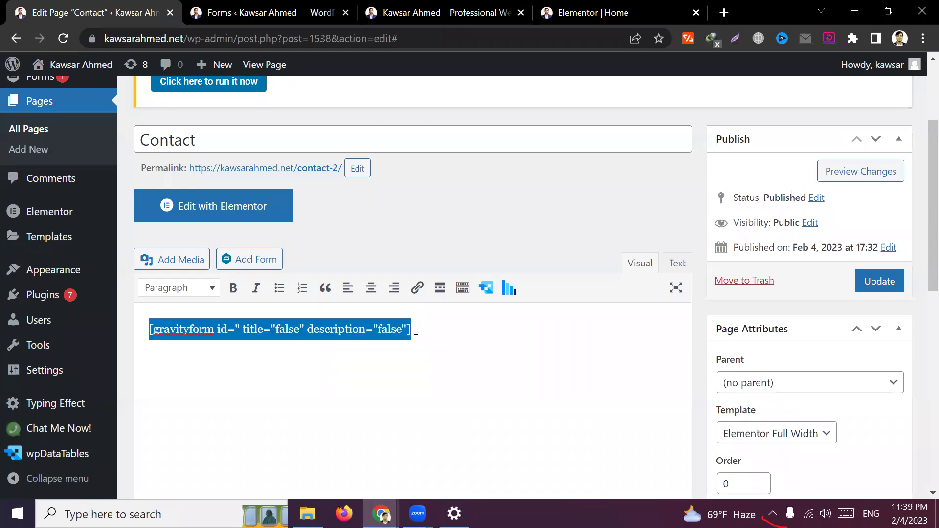
{"action": "left_click", "coordinate": [446, 341]}
{"action": "key", "text": "shift+Left"}
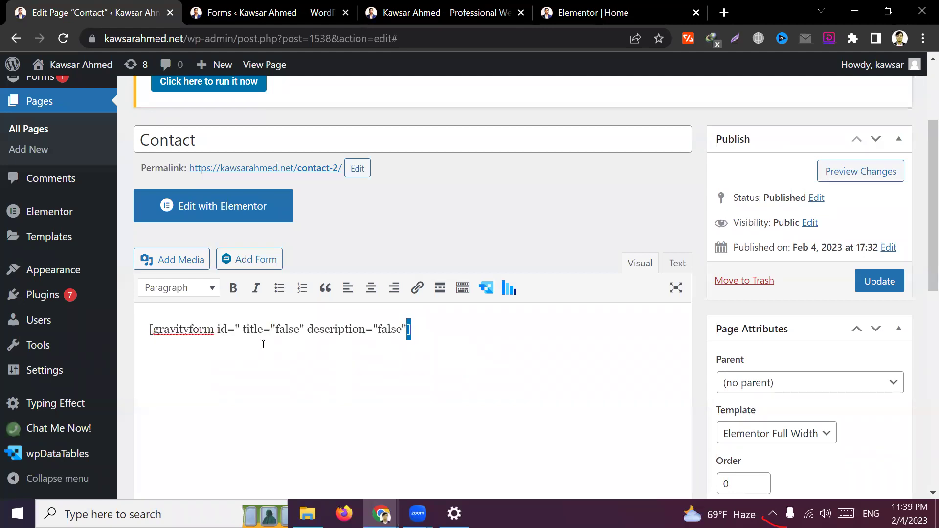
{"action": "left_click", "coordinate": [250, 344]}
{"action": "type", "text": "7"}
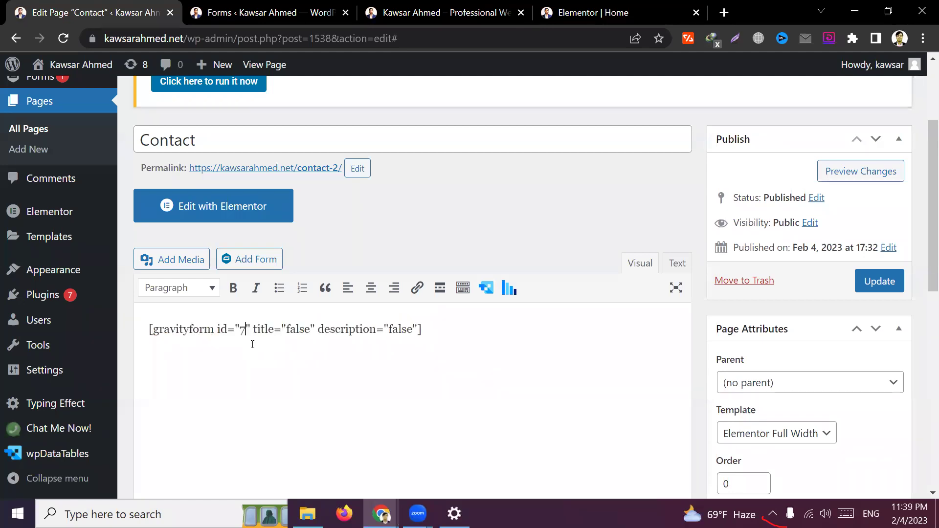
{"action": "triple_click", "coordinate": [458, 331]}
{"action": "key", "text": "ctrl+c"}
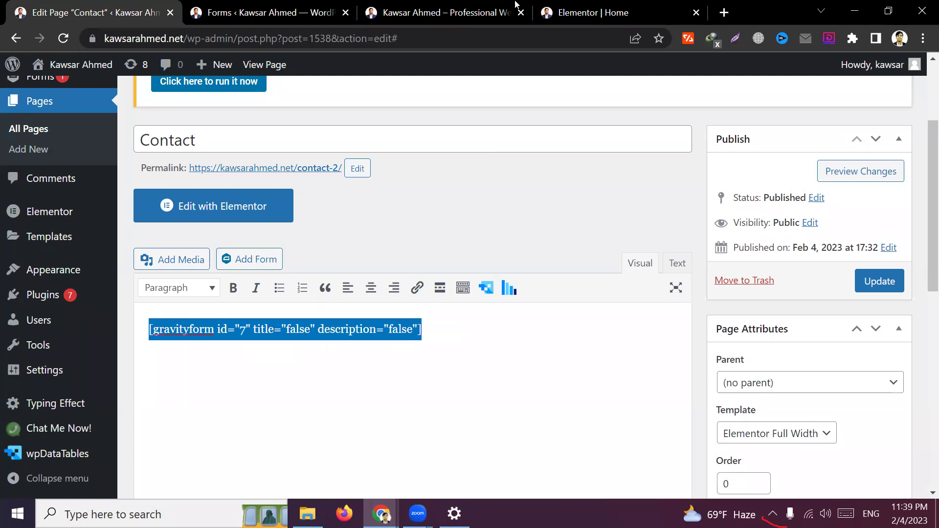
{"action": "left_click", "coordinate": [515, 5]}
{"action": "left_click", "coordinate": [591, 12]}
{"action": "scroll", "coordinate": [427, 267], "scroll_direction": "up", "scroll_amount": 2}
{"action": "scroll", "coordinate": [537, 249], "scroll_direction": "down", "scroll_amount": 2}
Delete the old form section and add a single-column section above the consultation banner
{"action": "left_click", "coordinate": [594, 177]}
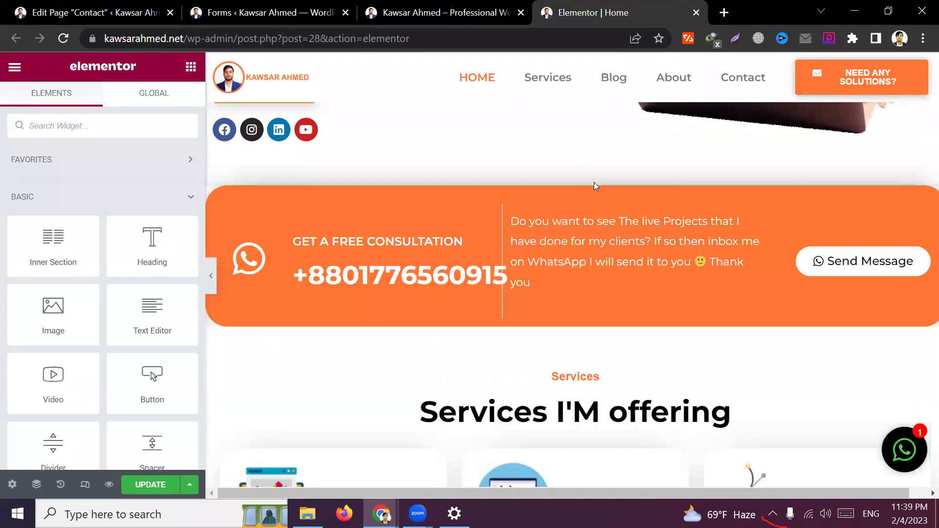
{"action": "left_click", "coordinate": [554, 178]}
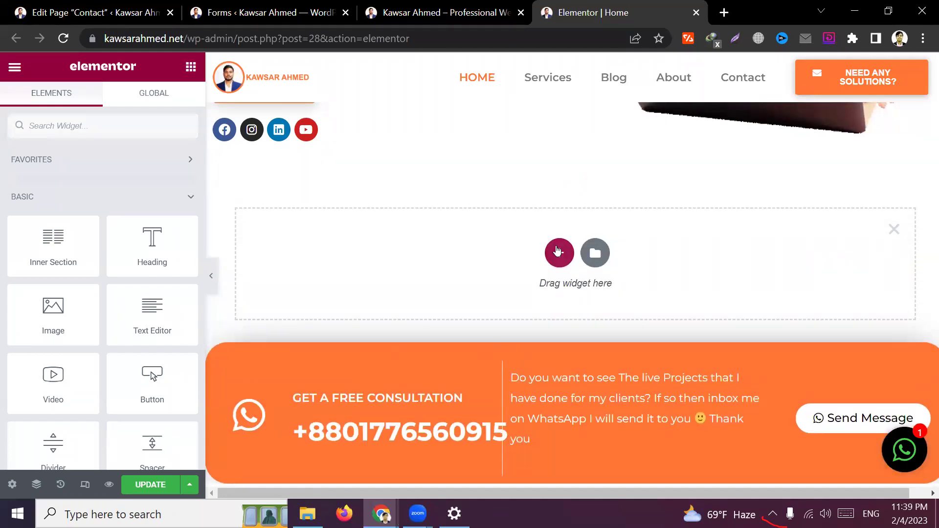
{"action": "left_click", "coordinate": [557, 251]}
{"action": "left_click", "coordinate": [372, 290]}
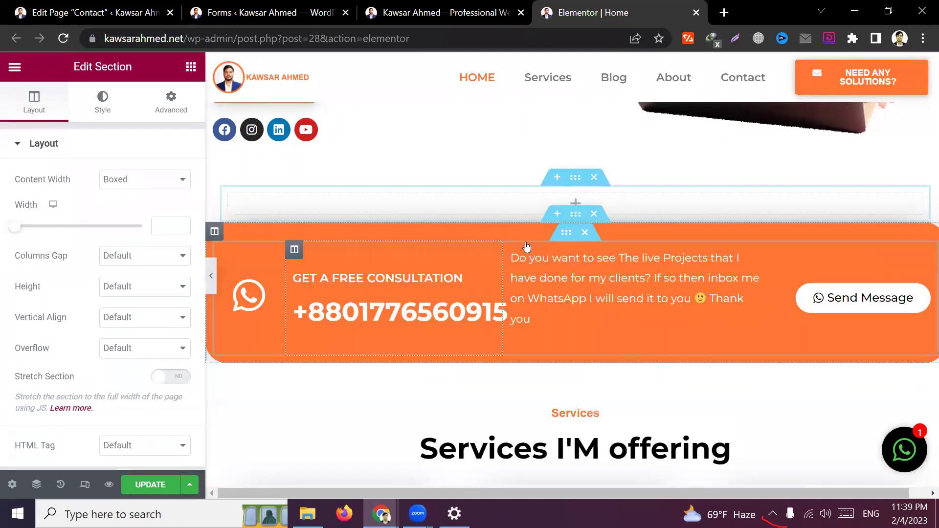
Place a Shortcode widget in the new section and paste the gravityform id="7" shortcode
{"action": "left_click", "coordinate": [575, 201]}
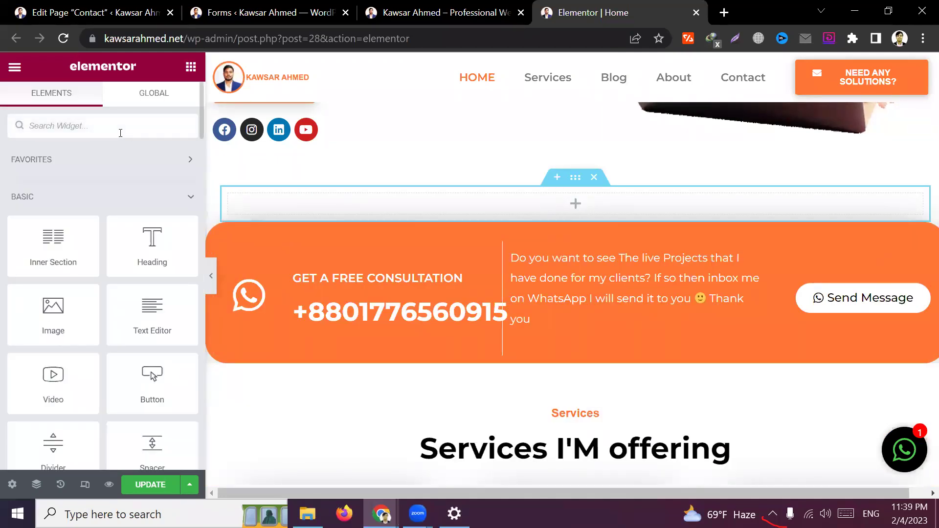
{"action": "type", "text": "sho"}
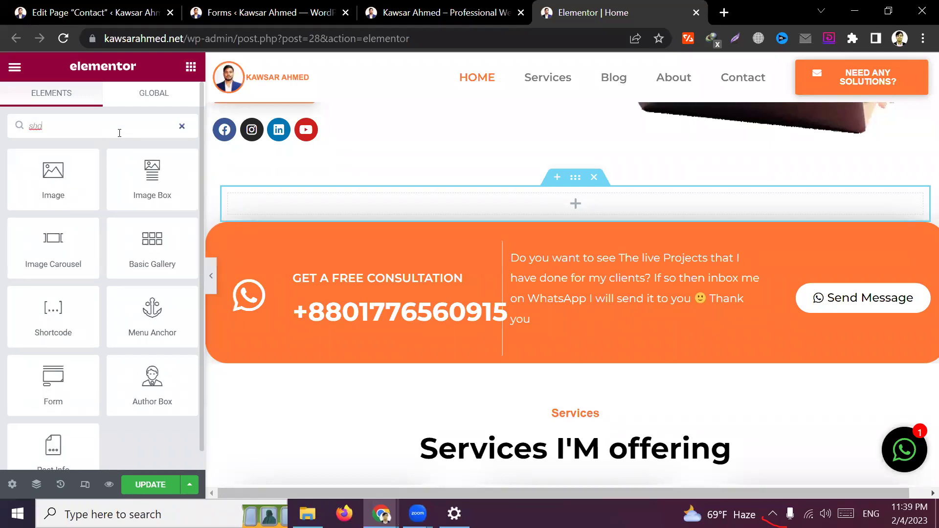
{"action": "type", "text": "rt"}
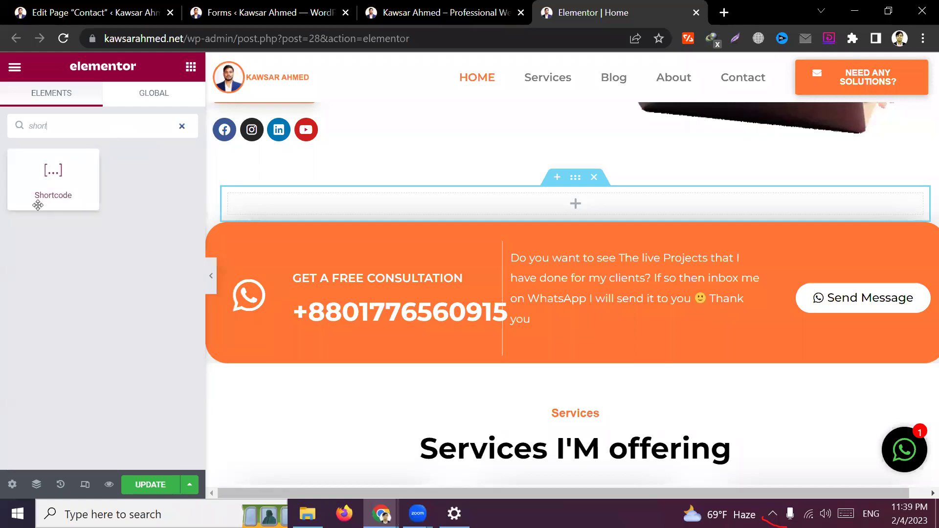
{"action": "left_click_drag", "start_coordinate": [37, 187], "coordinate": [554, 198]}
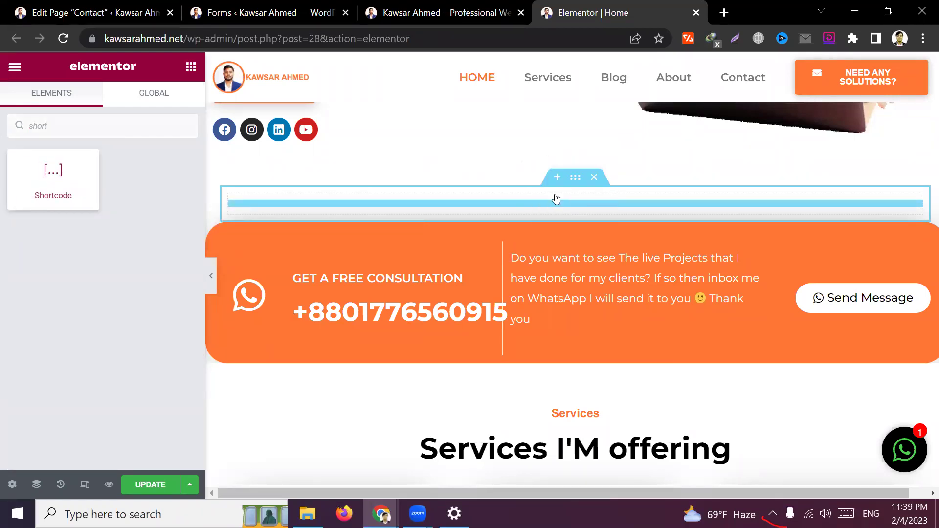
{"action": "left_click", "coordinate": [130, 245]}
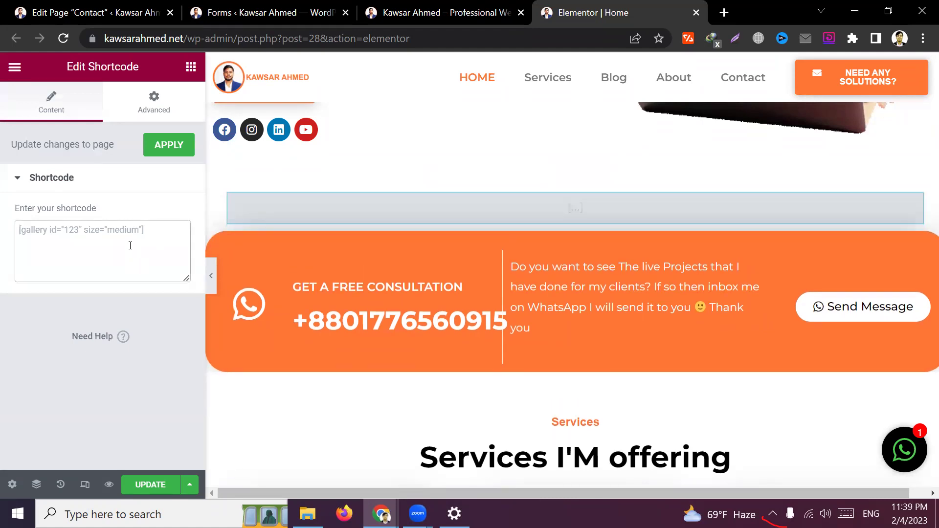
{"action": "key", "text": "ctrl+v"}
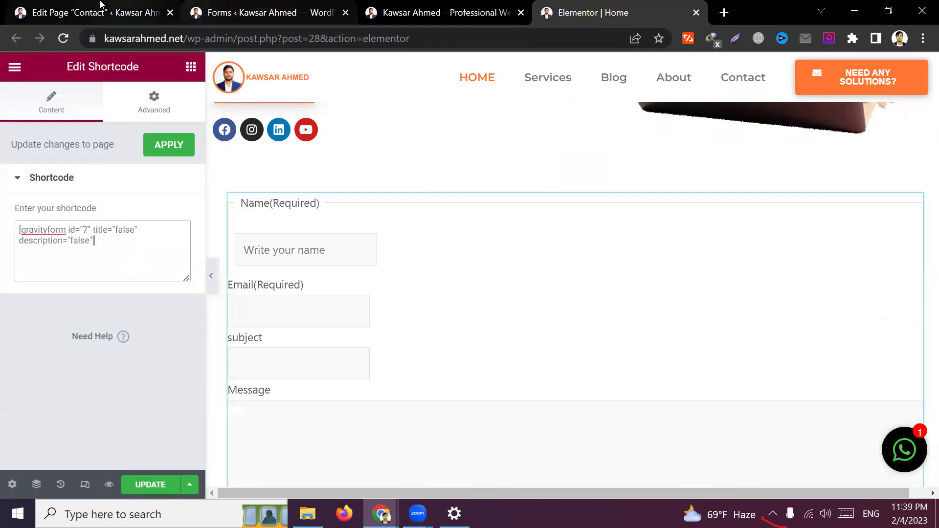
{"action": "key", "text": "ctrl+Tab"}
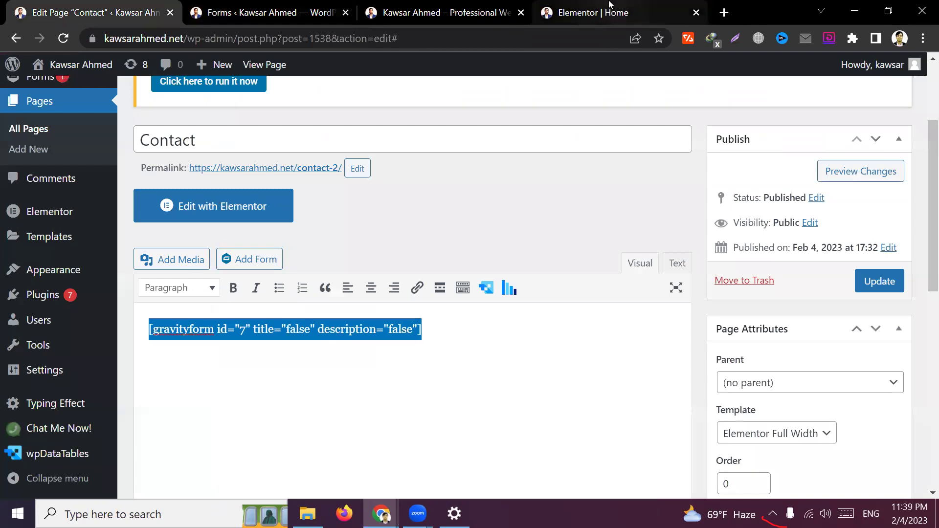
{"action": "left_click", "coordinate": [593, 12]}
{"action": "triple_click", "coordinate": [137, 233]}
{"action": "scroll", "coordinate": [394, 325], "scroll_direction": "down", "scroll_amount": 5}
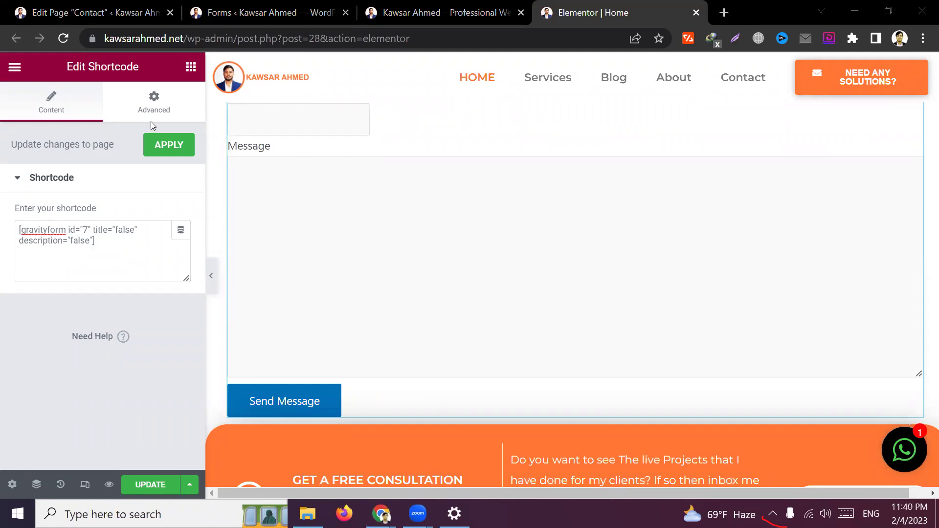
Change the Contact page shortcode's form id from 7 to 10
{"action": "left_click", "coordinate": [98, 11]}
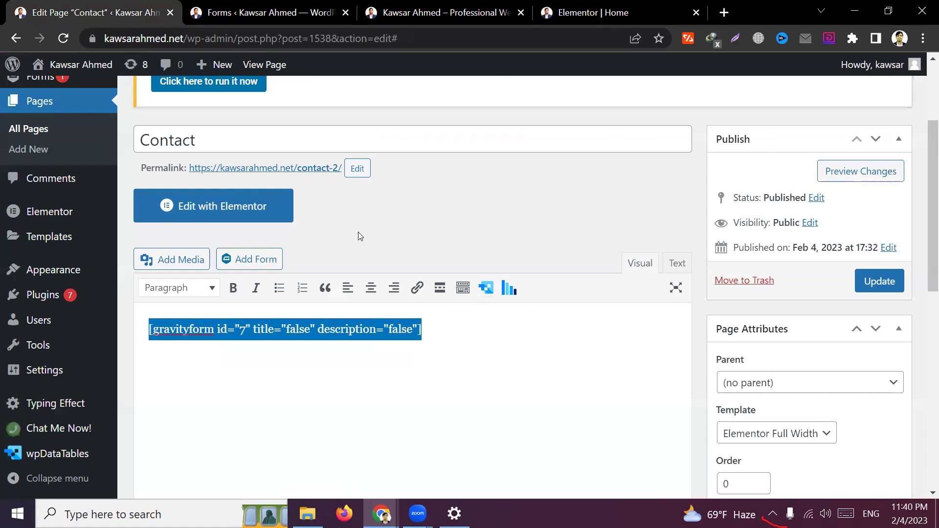
{"action": "left_click", "coordinate": [450, 337]}
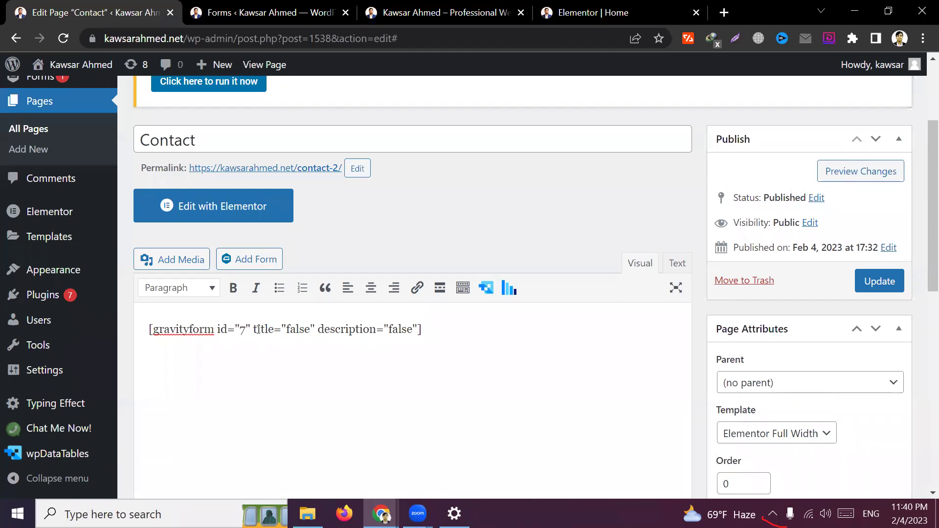
{"action": "key", "text": "BackSpace"}
{"action": "type", "text": "8"}
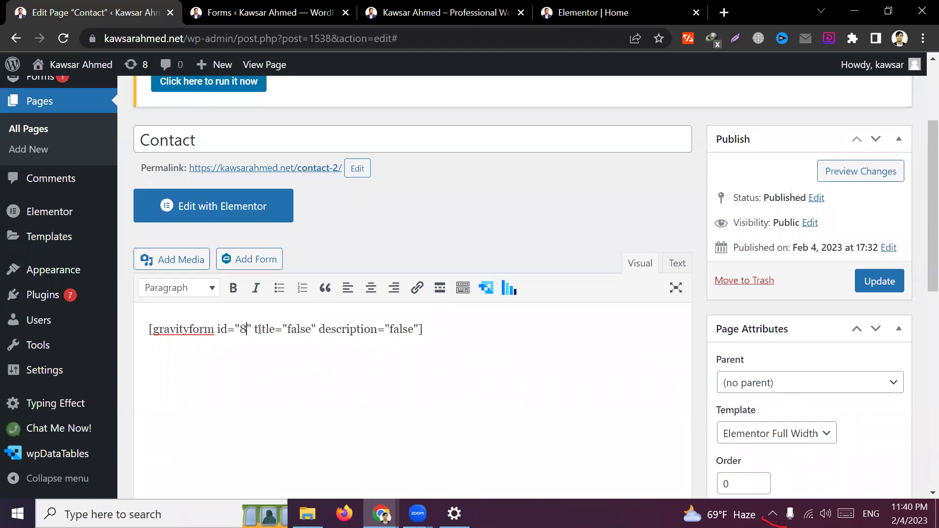
{"action": "key", "text": "BackSpace"}
{"action": "type", "text": "9"}
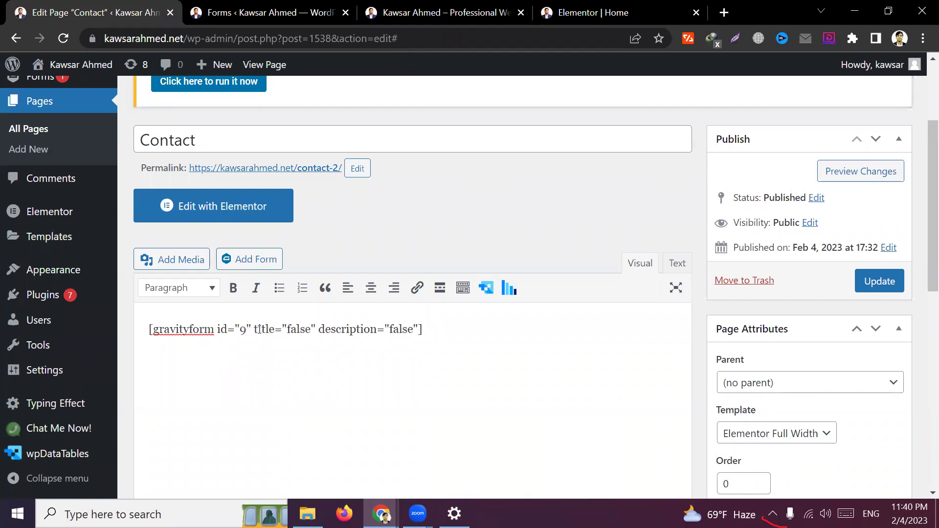
{"action": "key", "text": "BackSpace"}
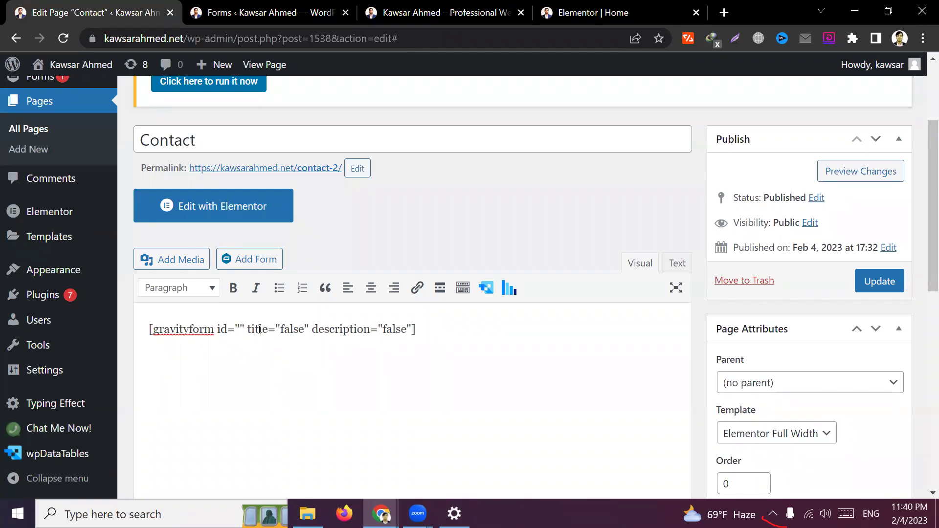
{"action": "type", "text": "10"}
{"action": "double_click", "coordinate": [260, 329]}
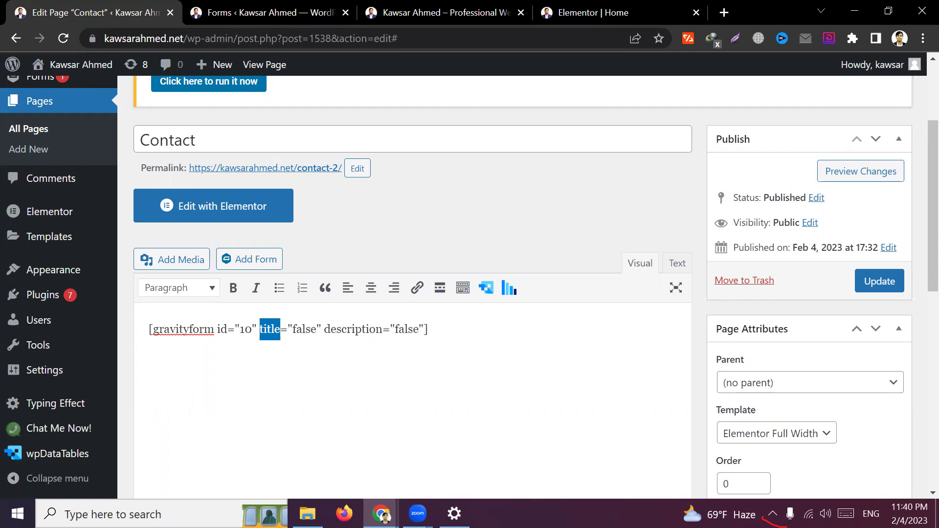
Select the gravityform shortcode line, then check the Contact Form and homepage tabs
{"action": "left_click", "coordinate": [503, 352]}
{"action": "key", "text": "ctrl+a"}
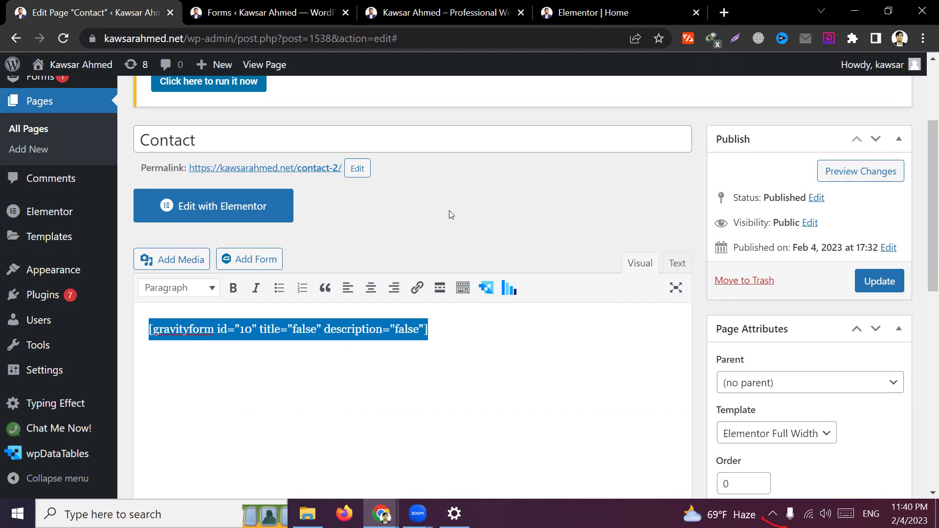
{"action": "left_click", "coordinate": [299, 6]}
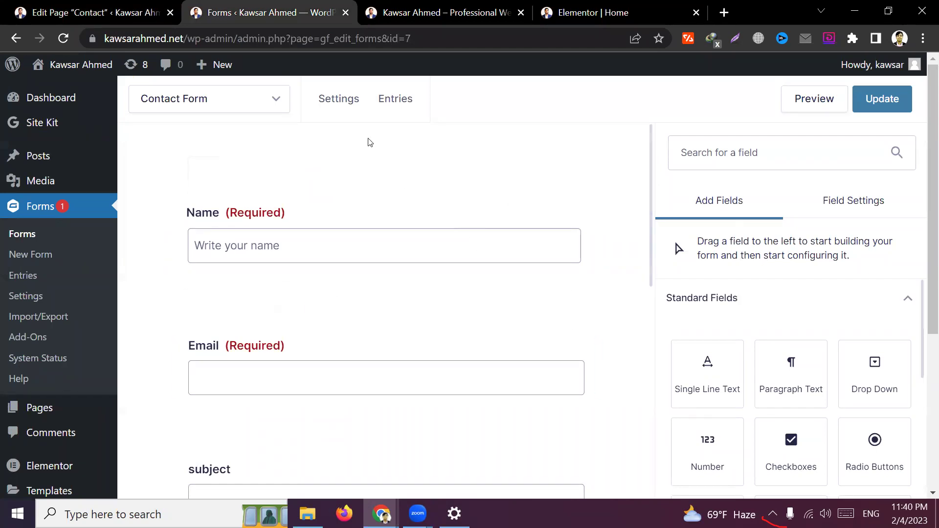
{"action": "left_click", "coordinate": [455, 6]}
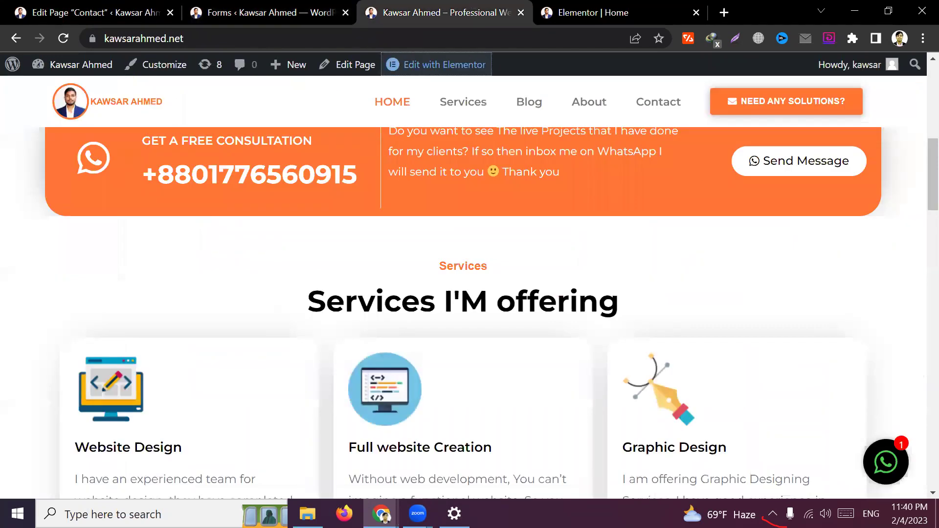
Close the Elementor editor for the home page, confirming Leave
{"action": "left_click", "coordinate": [587, 18]}
{"action": "scroll", "coordinate": [462, 156], "scroll_direction": "up", "scroll_amount": 5}
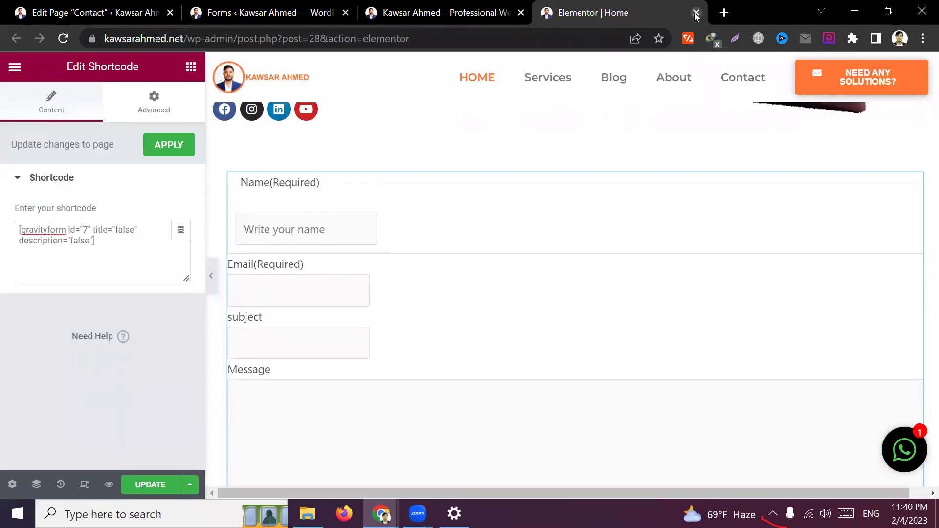
{"action": "key", "text": "F5"}
{"action": "left_click", "coordinate": [542, 123]}
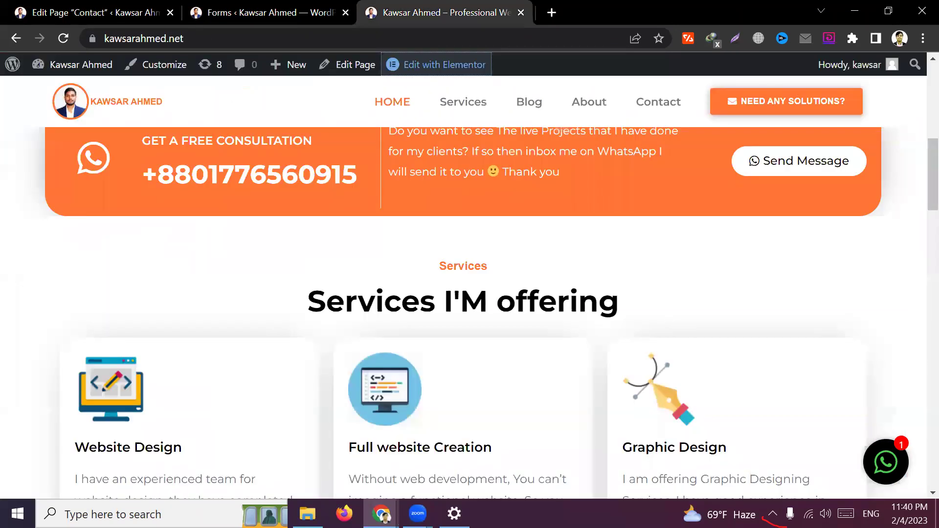
Return to the Contact page editor holding the gravityform id="10" shortcode
{"action": "key", "text": "ctrl+shift+Tab"}
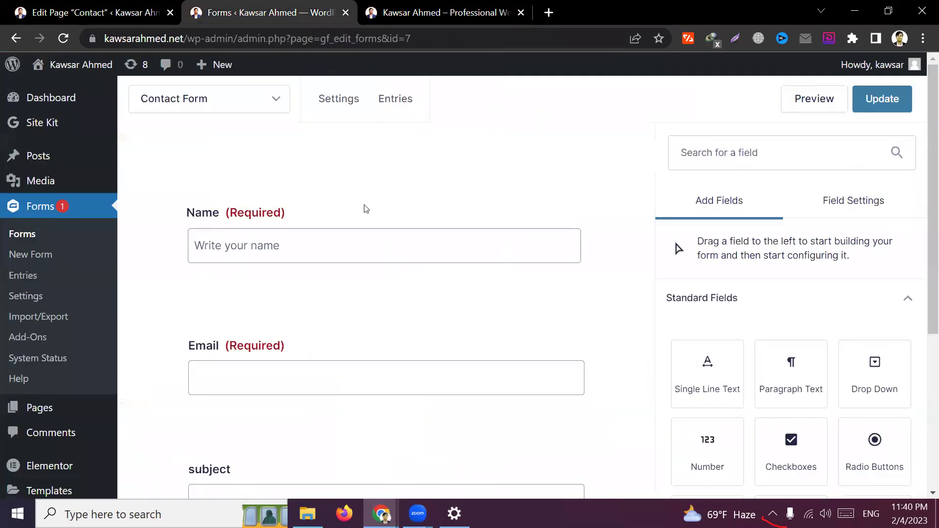
{"action": "left_click", "coordinate": [98, 12]}
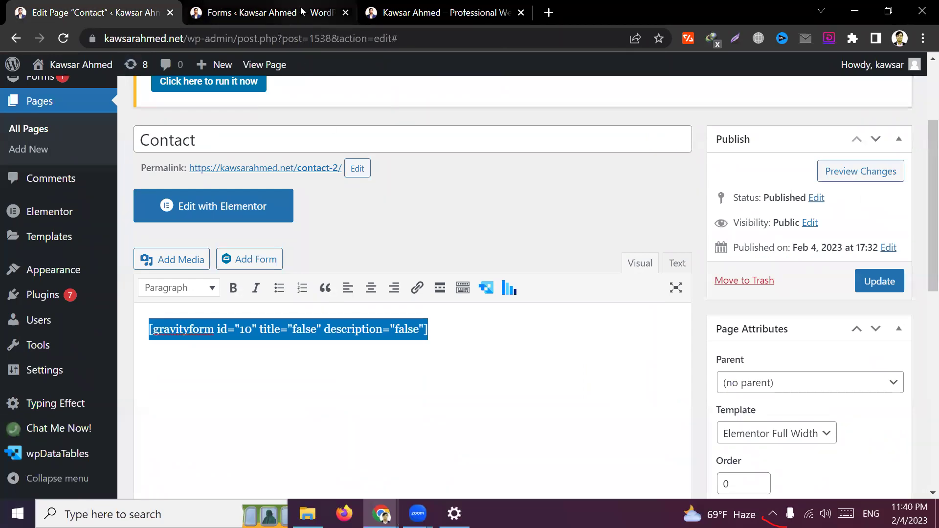
{"action": "left_click", "coordinate": [302, 11]}
Expand the Advanced Fields group in the Add Fields panel
{"action": "scroll", "coordinate": [284, 264], "scroll_direction": "down", "scroll_amount": 1}
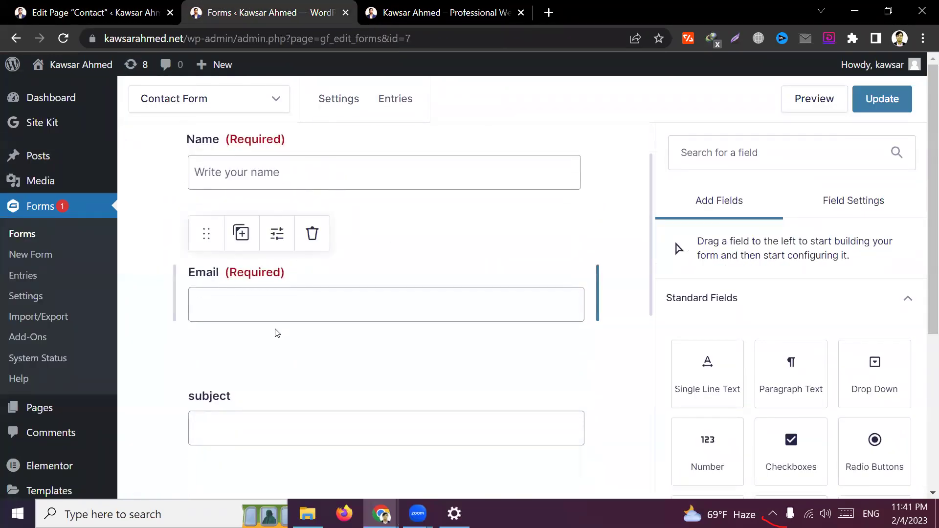
{"action": "scroll", "coordinate": [274, 330], "scroll_direction": "down", "scroll_amount": 2}
{"action": "scroll", "coordinate": [273, 270], "scroll_direction": "up", "scroll_amount": 2}
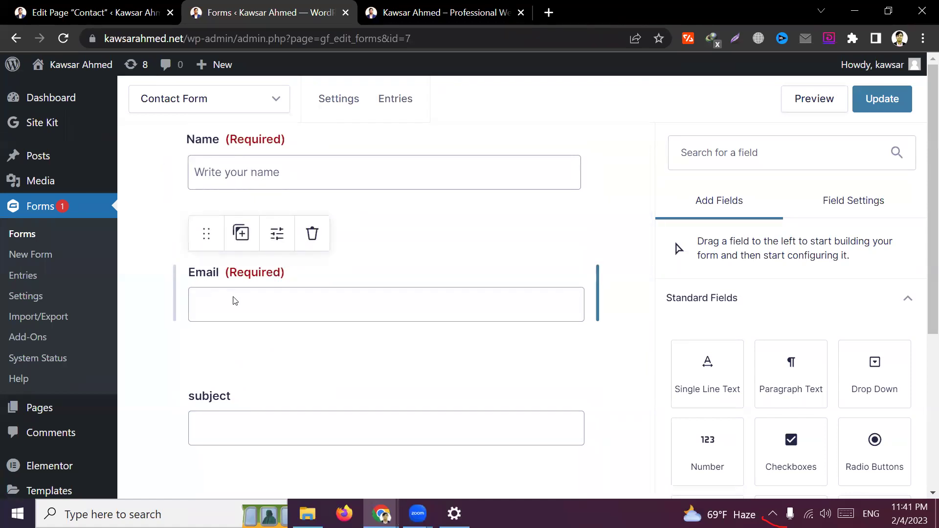
{"action": "scroll", "coordinate": [235, 300], "scroll_direction": "down", "scroll_amount": 2}
{"action": "scroll", "coordinate": [245, 249], "scroll_direction": "up", "scroll_amount": 1}
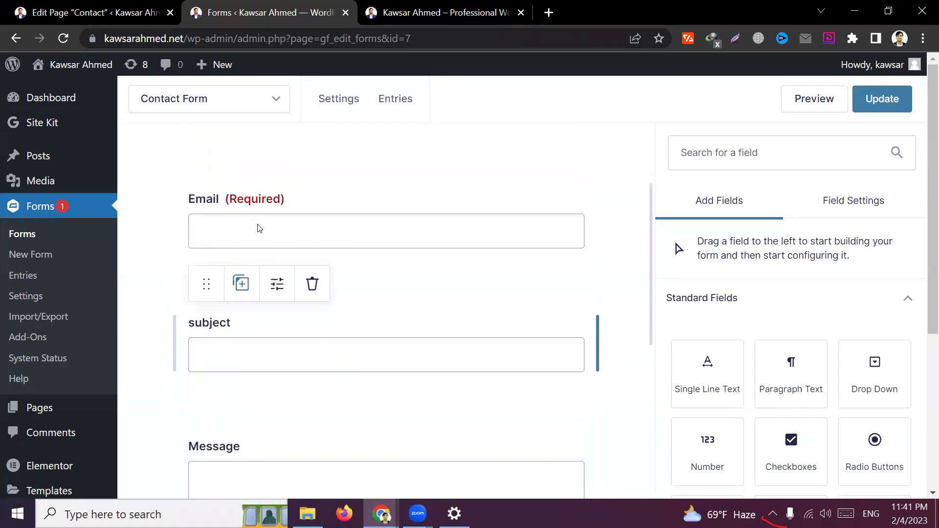
{"action": "scroll", "coordinate": [232, 352], "scroll_direction": "down", "scroll_amount": 1}
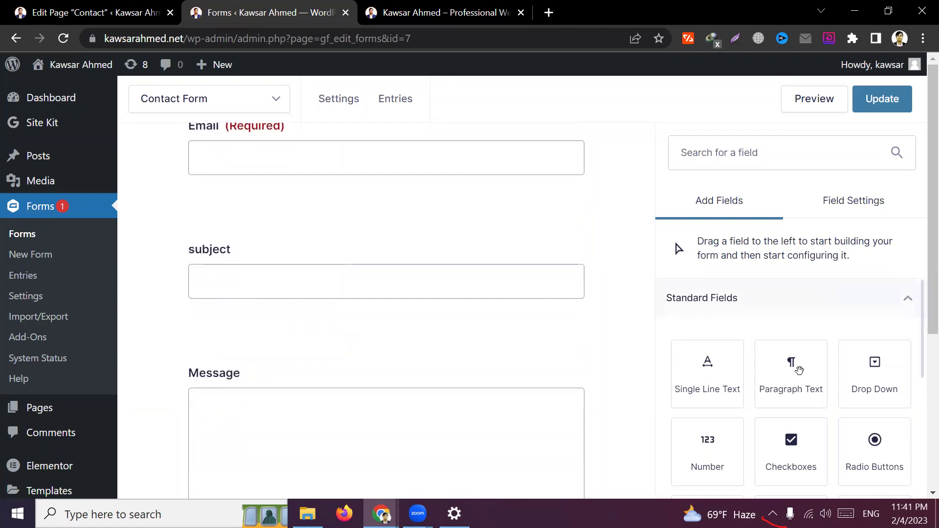
{"action": "scroll", "coordinate": [792, 369], "scroll_direction": "down", "scroll_amount": 3}
{"action": "scroll", "coordinate": [789, 370], "scroll_direction": "down", "scroll_amount": 3}
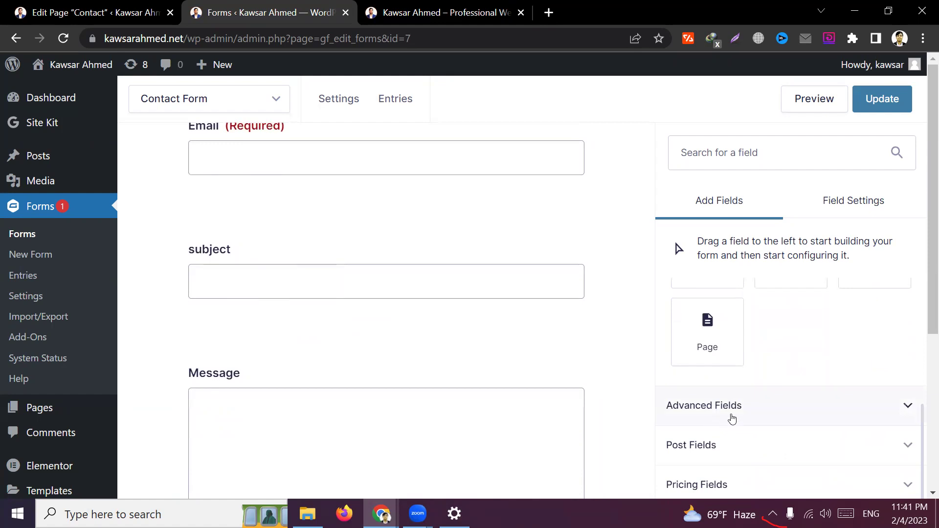
{"action": "left_click", "coordinate": [825, 404]}
Expand the Post Fields group as well
{"action": "scroll", "coordinate": [793, 370], "scroll_direction": "down", "scroll_amount": 3}
{"action": "scroll", "coordinate": [792, 391], "scroll_direction": "down", "scroll_amount": 3}
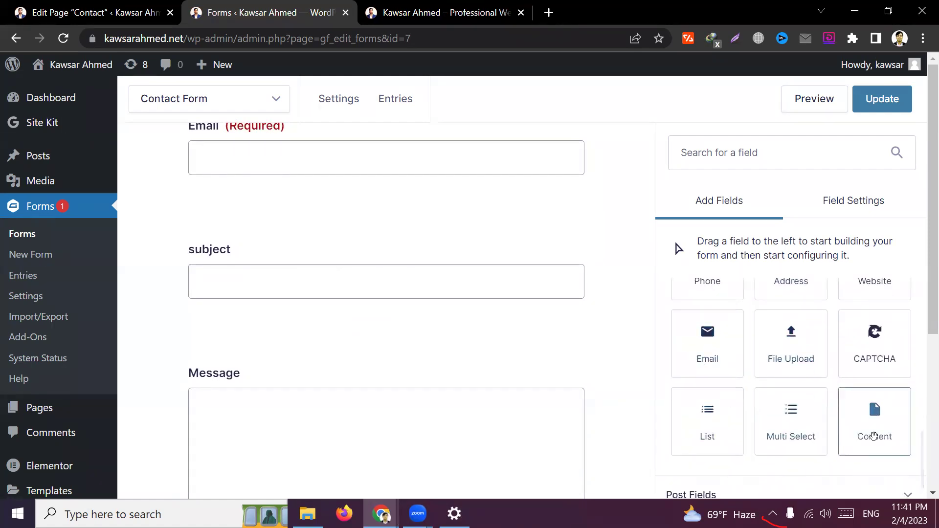
{"action": "scroll", "coordinate": [818, 370], "scroll_direction": "up", "scroll_amount": 1}
{"action": "scroll", "coordinate": [817, 370], "scroll_direction": "up", "scroll_amount": 2}
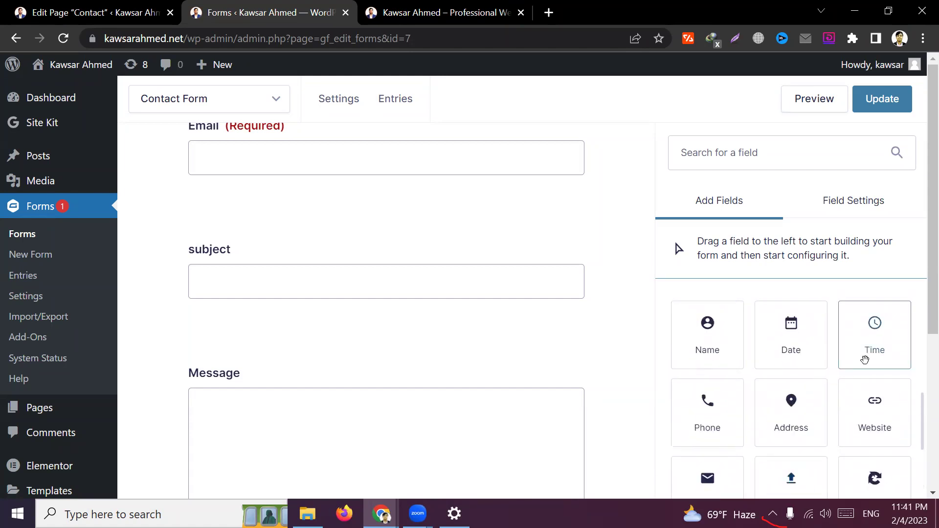
{"action": "scroll", "coordinate": [776, 406], "scroll_direction": "down", "scroll_amount": 4}
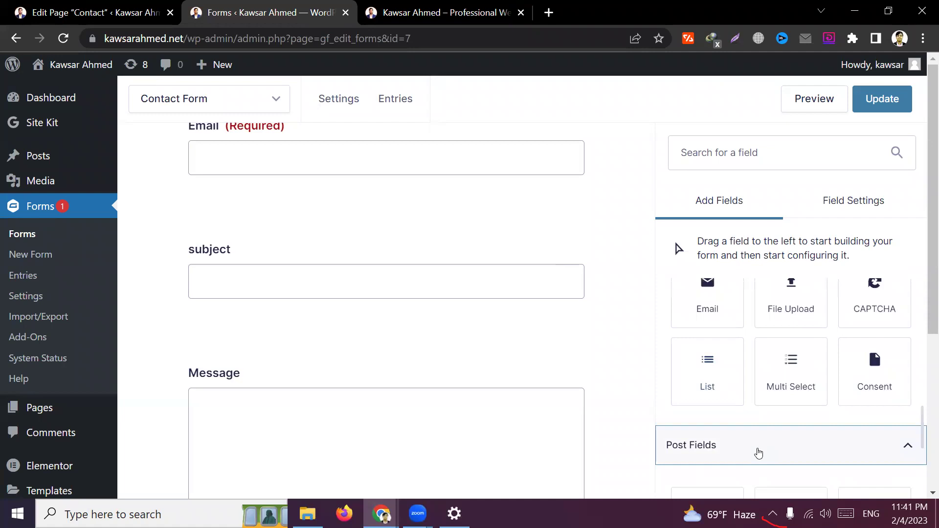
{"action": "left_click", "coordinate": [757, 450]}
{"action": "scroll", "coordinate": [778, 386], "scroll_direction": "up", "scroll_amount": 8}
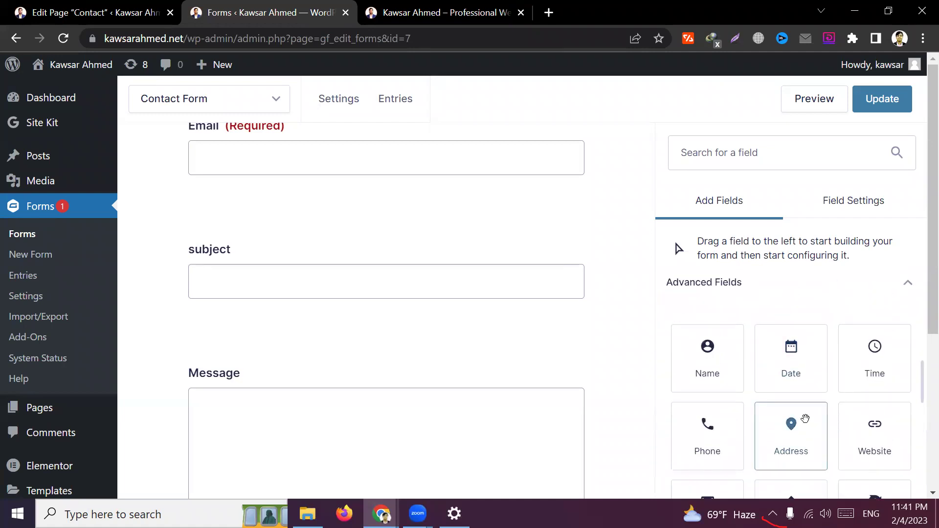
{"action": "scroll", "coordinate": [756, 325], "scroll_direction": "up", "scroll_amount": 1}
{"action": "scroll", "coordinate": [757, 325], "scroll_direction": "up", "scroll_amount": 3}
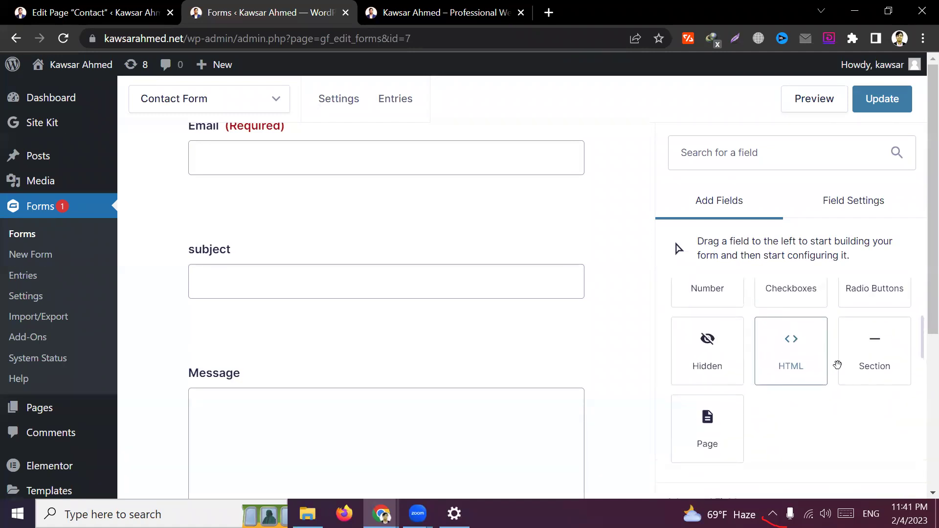
{"action": "scroll", "coordinate": [740, 396], "scroll_direction": "up", "scroll_amount": 3}
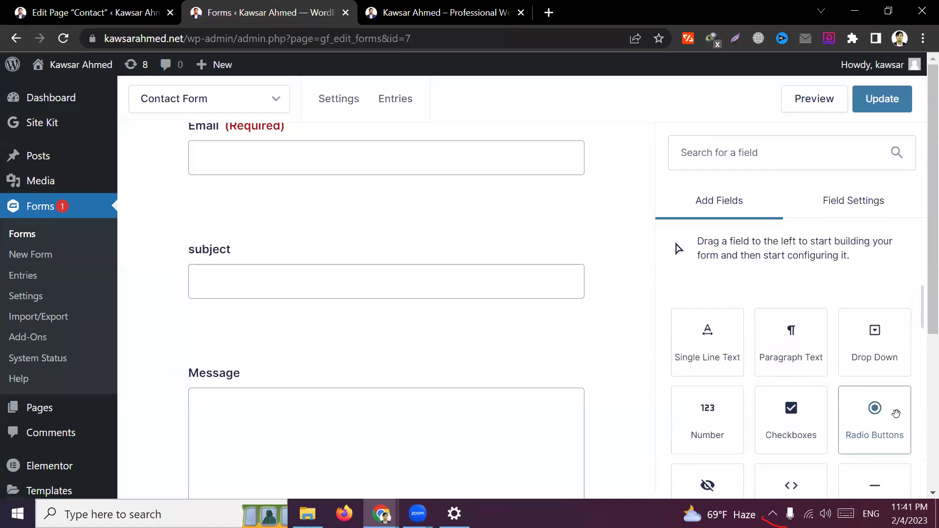
Add a Drop Down field below subject and open its field settings
{"action": "left_click_drag", "start_coordinate": [876, 350], "coordinate": [308, 362]}
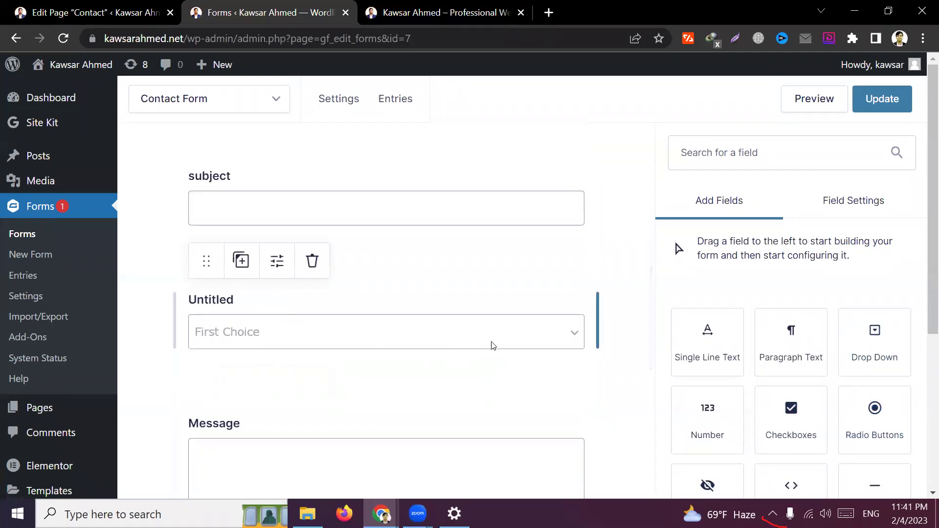
{"action": "left_click", "coordinate": [277, 260]}
{"action": "scroll", "coordinate": [767, 365], "scroll_direction": "down", "scroll_amount": 5}
Rename the first choice to the first staff member's name, fixing its spelling
{"action": "left_click", "coordinate": [779, 338]}
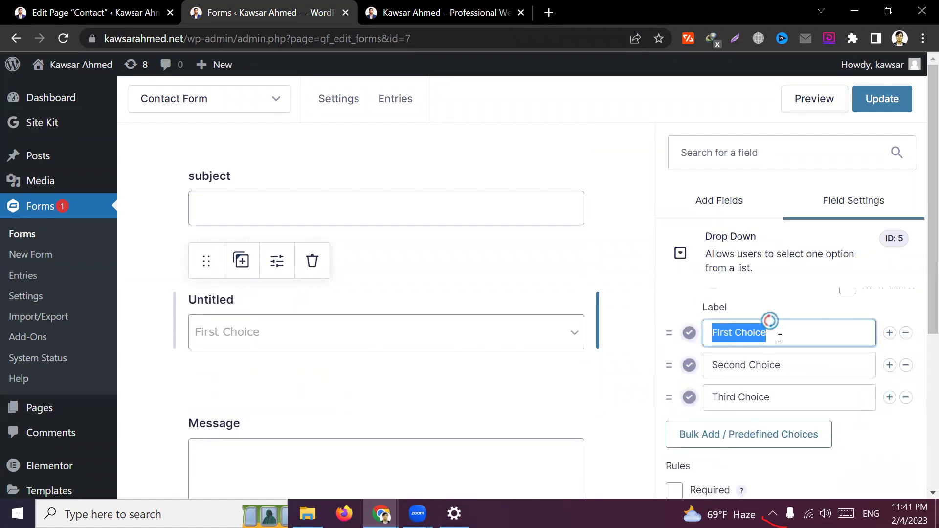
{"action": "key", "text": "BackSpace"}
{"action": "type", "text": "MI"}
{"action": "key", "text": "BackSpace"}
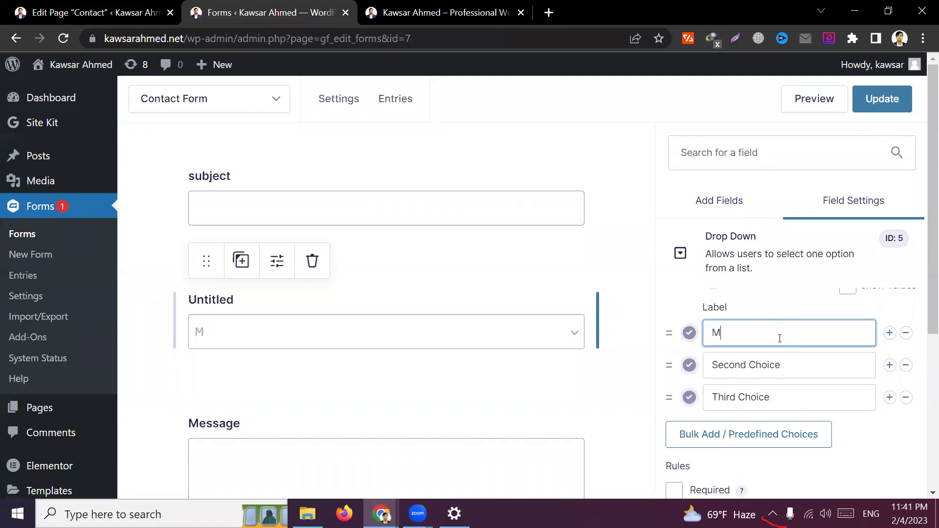
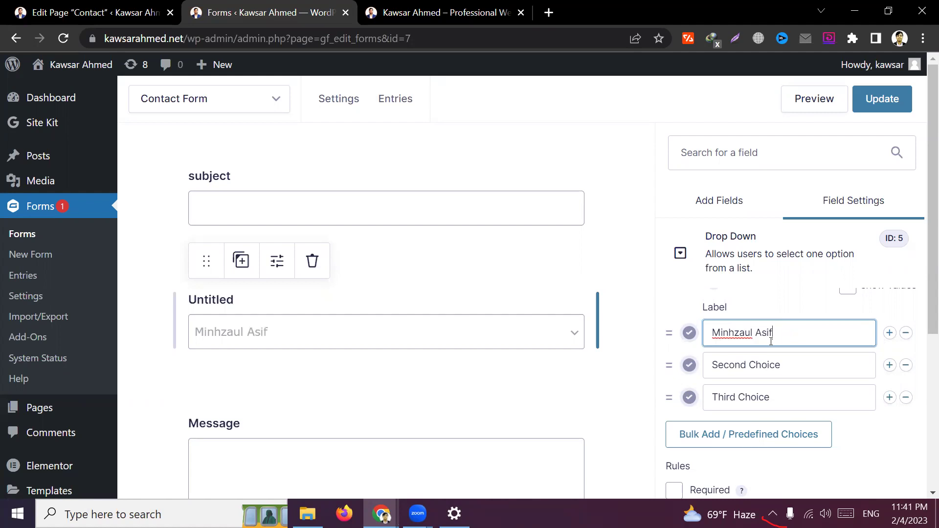
{"action": "left_click", "coordinate": [736, 334]}
{"action": "type", "text": "a"}
{"action": "left_click", "coordinate": [750, 337]}
{"action": "key", "text": "BackSpace"}
{"action": "triple_click", "coordinate": [784, 332]}
Rename the second choice to another staff member's name and the third to 'Other'
{"action": "triple_click", "coordinate": [803, 369]}
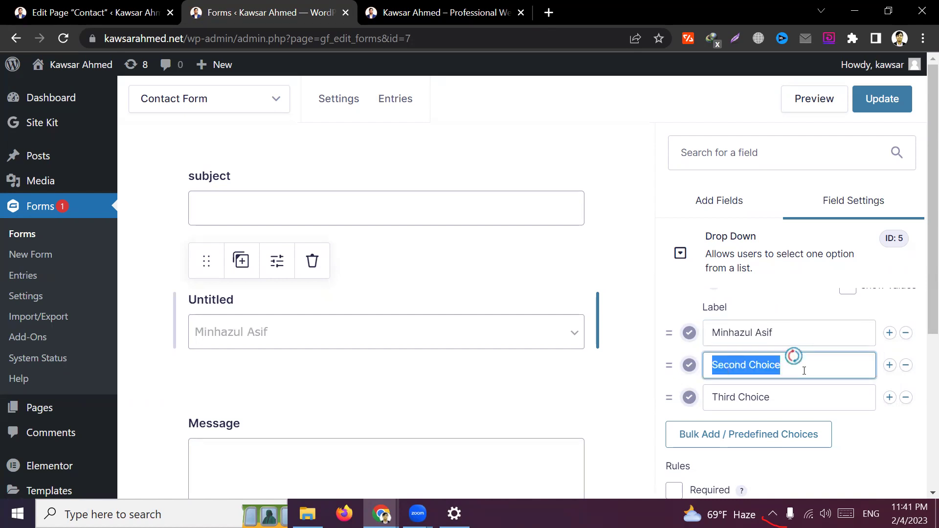
{"action": "key", "text": "BackSpace"}
{"action": "type", "text": "Kaw"}
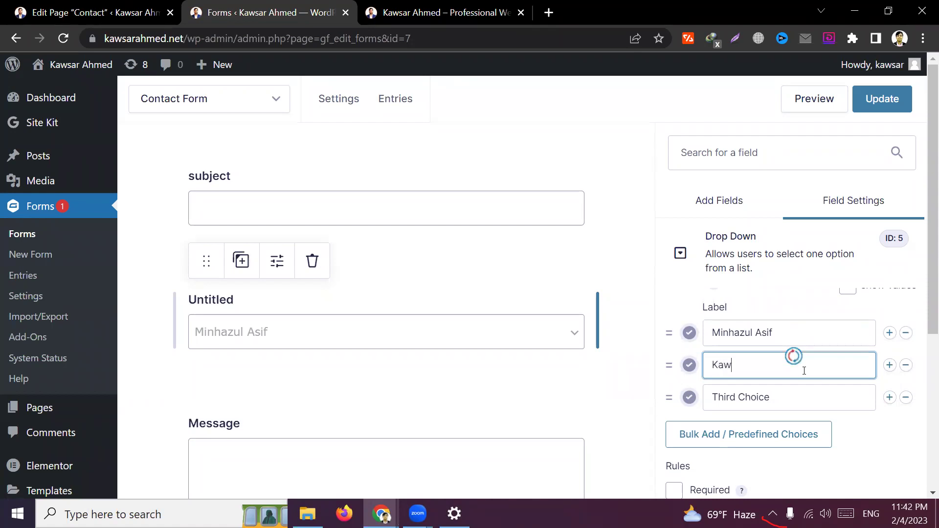
{"action": "type", "text": "sar Ahmed"}
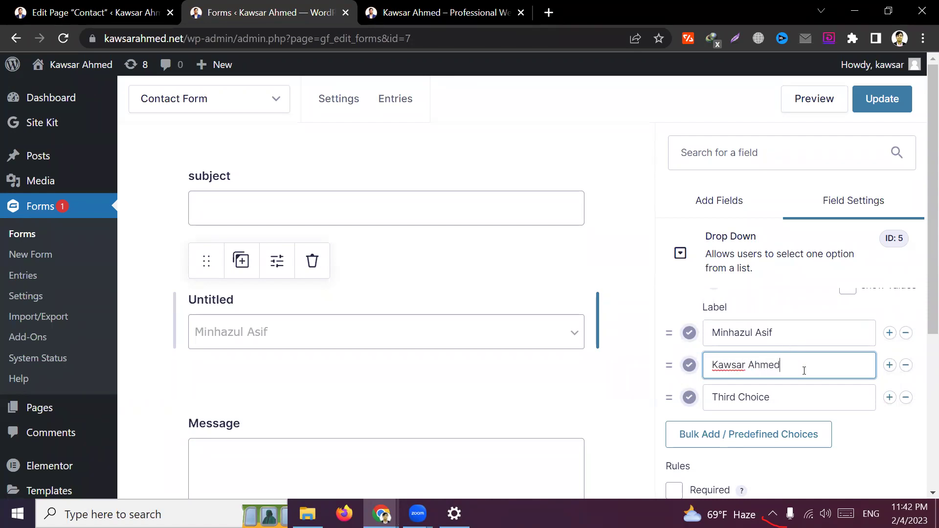
{"action": "key", "text": "Tab"}
{"action": "key", "text": "BackSpace"}
{"action": "type", "text": "Others"}
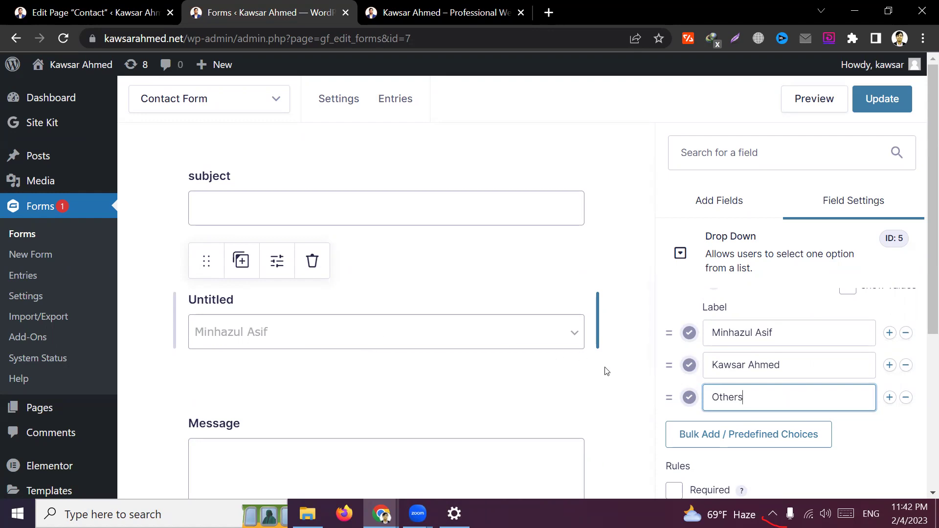
{"action": "triple_click", "coordinate": [807, 364]}
{"action": "left_click", "coordinate": [799, 370]}
{"action": "triple_click", "coordinate": [787, 359]}
{"action": "left_click", "coordinate": [675, 304]}
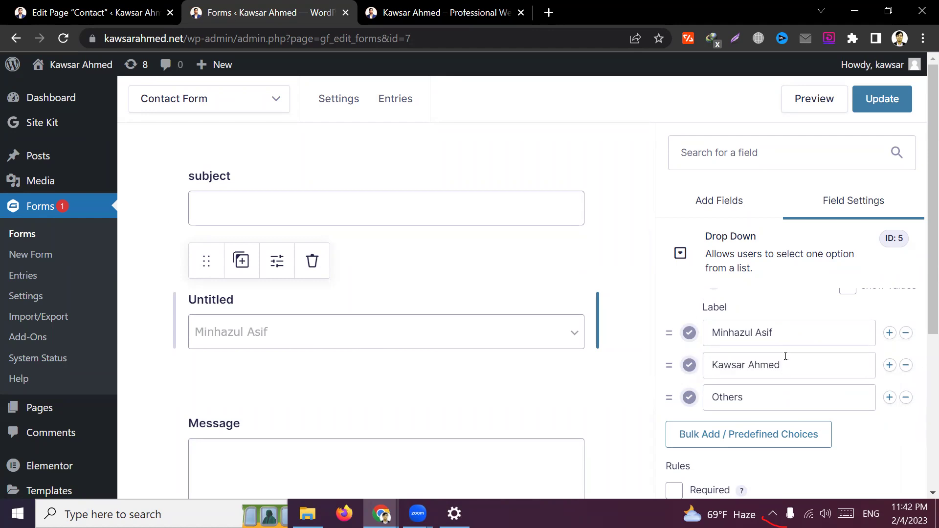
{"action": "left_click", "coordinate": [93, 12]}
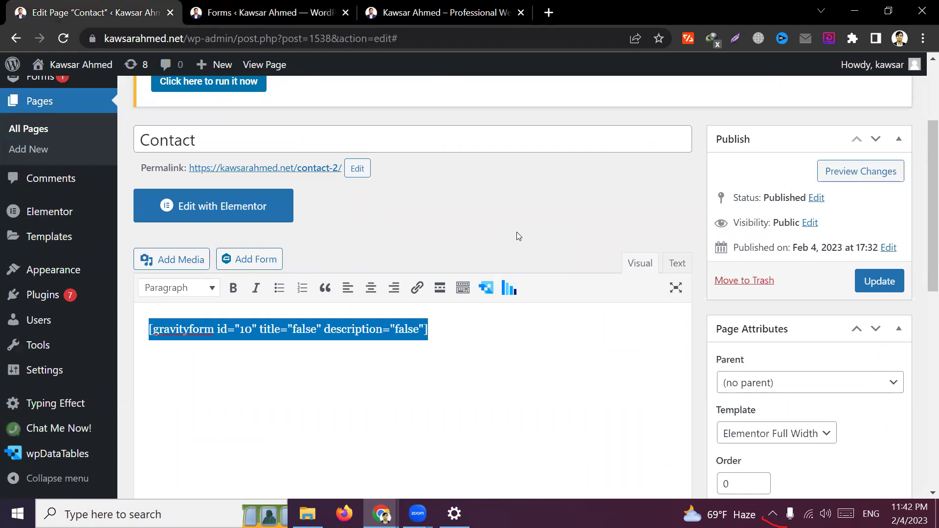
Back in the Contact Form editor, save the form with its new Untitled drop-down
{"action": "key", "text": "ctrl+Tab"}
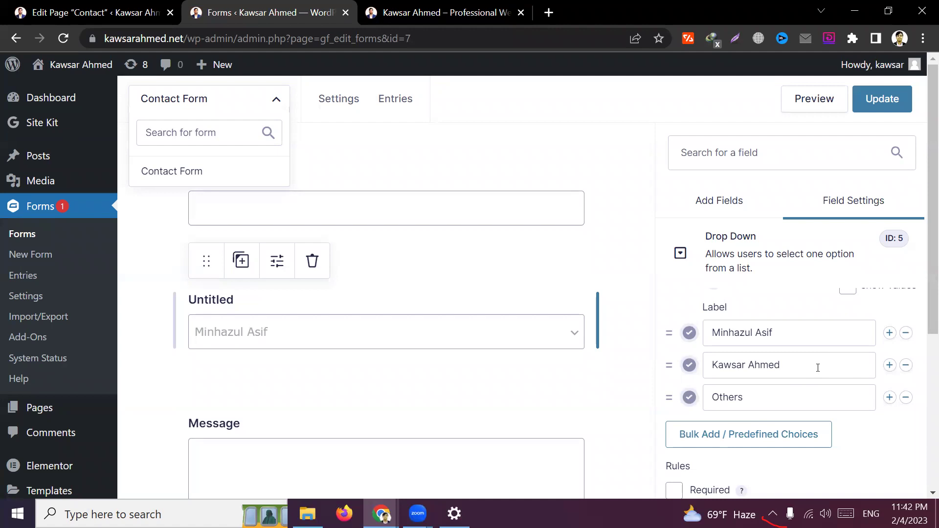
{"action": "scroll", "coordinate": [818, 365], "scroll_direction": "down", "scroll_amount": 3}
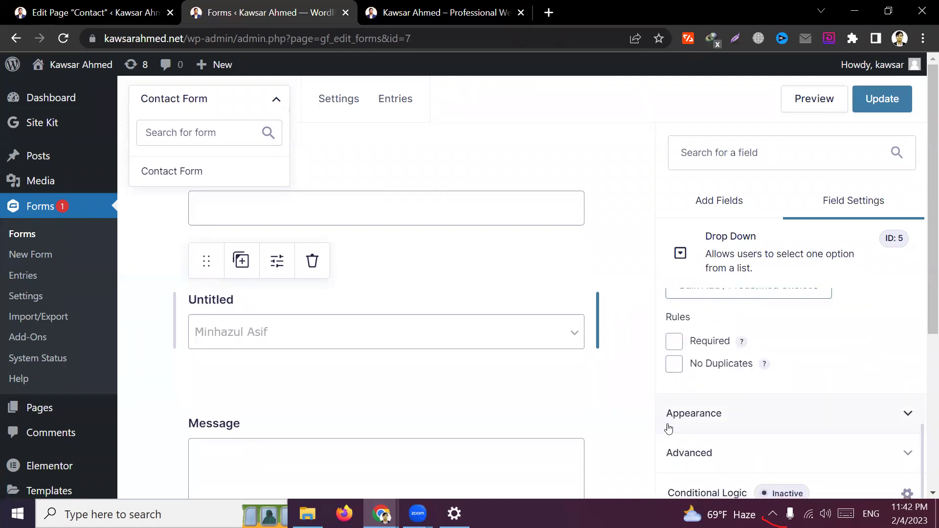
{"action": "mouse_move", "coordinate": [872, 64]}
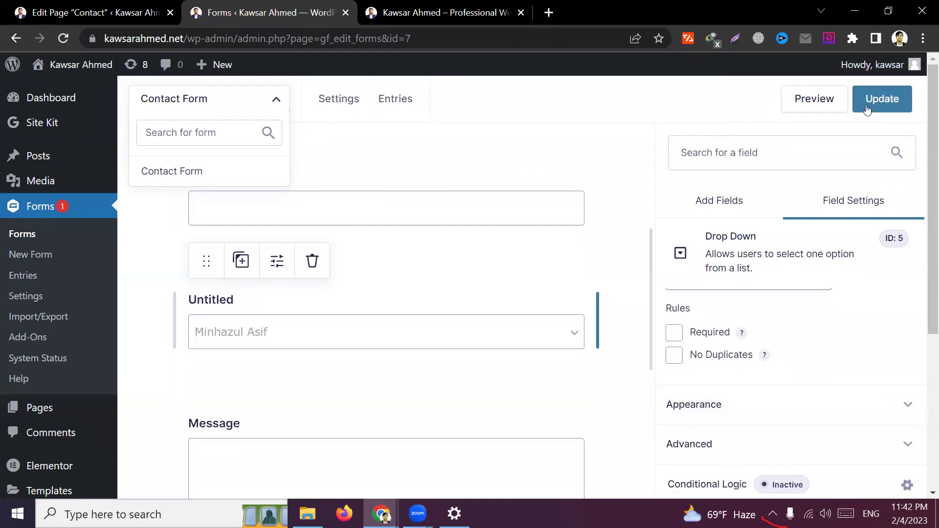
{"action": "left_click", "coordinate": [883, 101]}
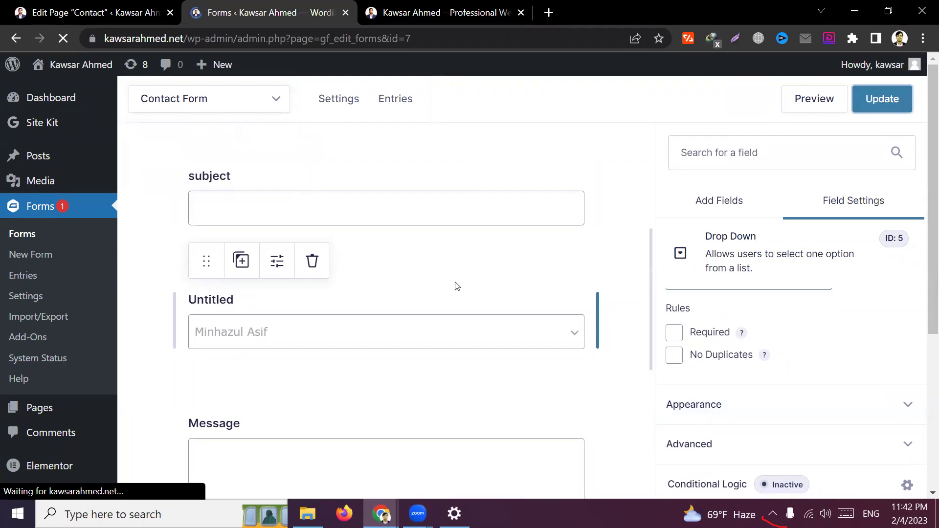
{"action": "scroll", "coordinate": [296, 332], "scroll_direction": "down", "scroll_amount": 5}
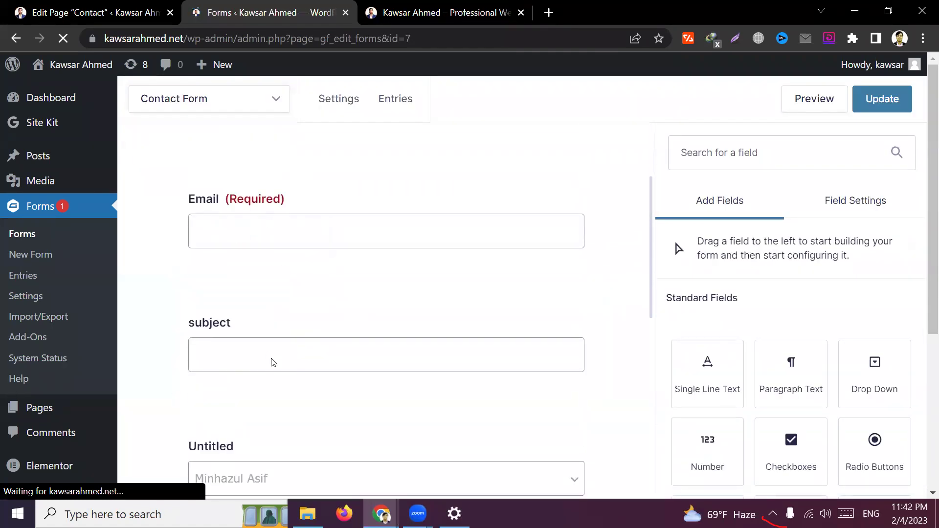
Change the drop-down's Field Label from Untitled to 'Select Person' and update the form
{"action": "left_click", "coordinate": [276, 262]}
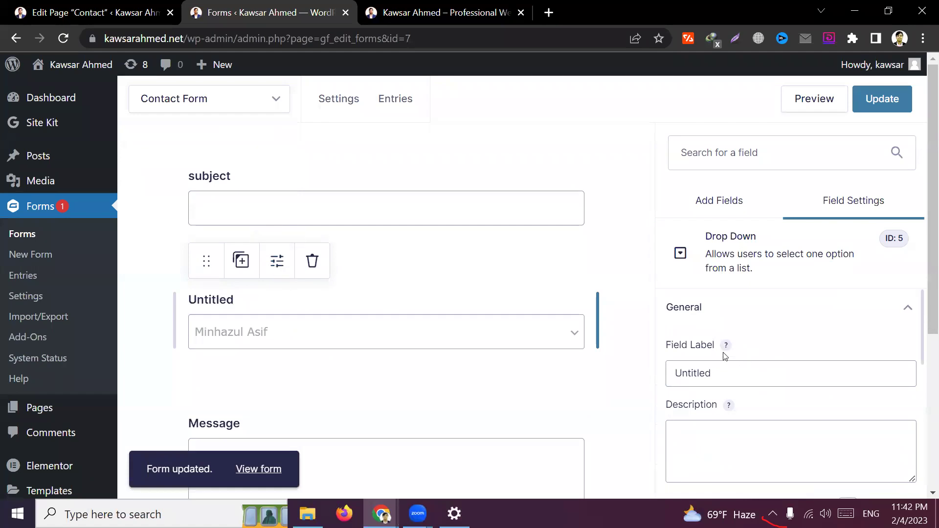
{"action": "double_click", "coordinate": [722, 374]}
{"action": "key", "text": "BackSpace"}
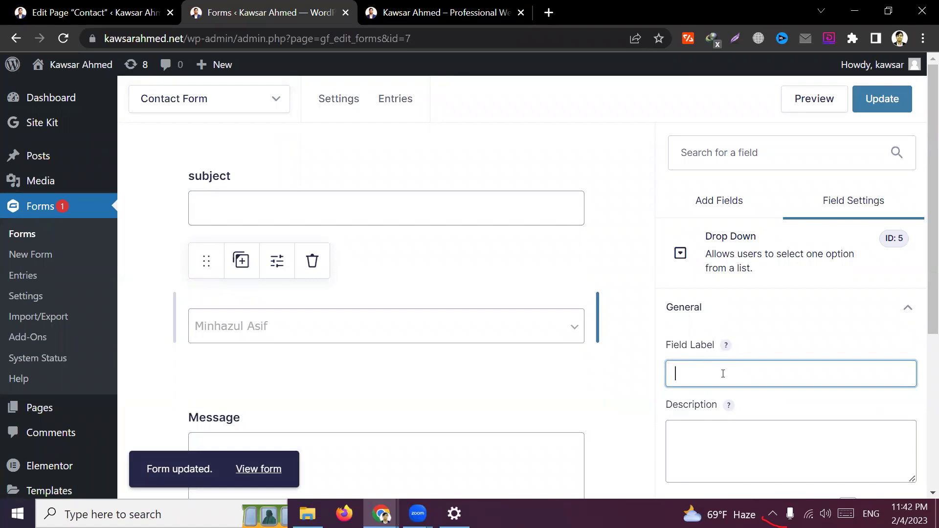
{"action": "type", "text": "D"}
{"action": "key", "text": "BackSpace"}
{"action": "type", "text": "Select"}
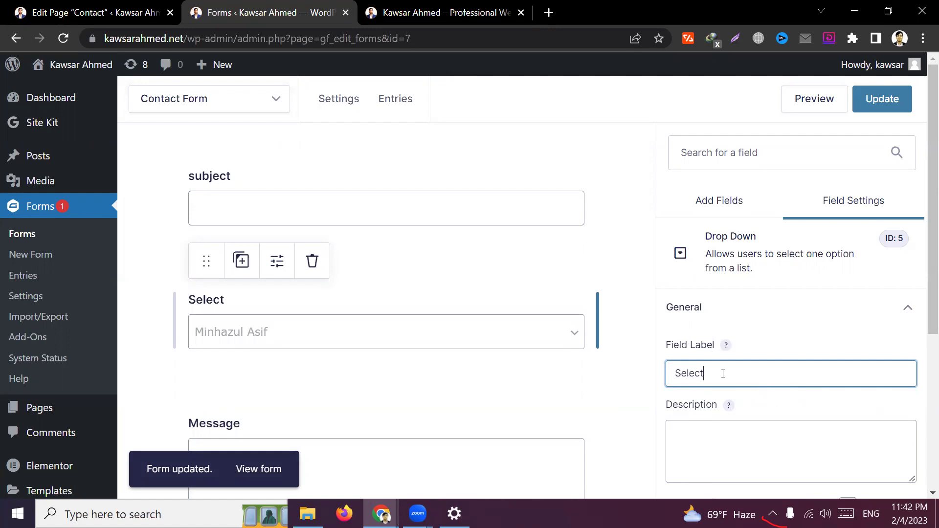
{"action": "type", "text": " Person"}
{"action": "left_click", "coordinate": [621, 382]}
{"action": "left_click", "coordinate": [884, 98]}
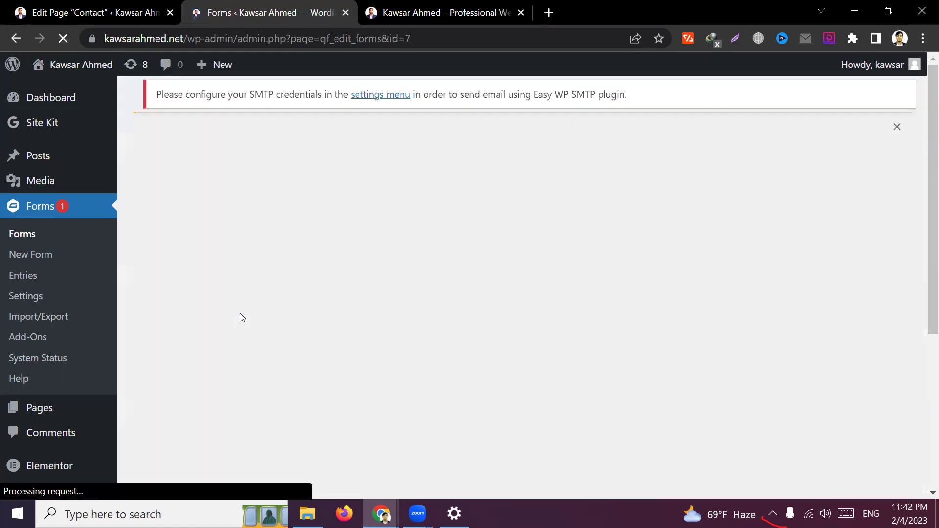
{"action": "scroll", "coordinate": [252, 293], "scroll_direction": "down", "scroll_amount": 3}
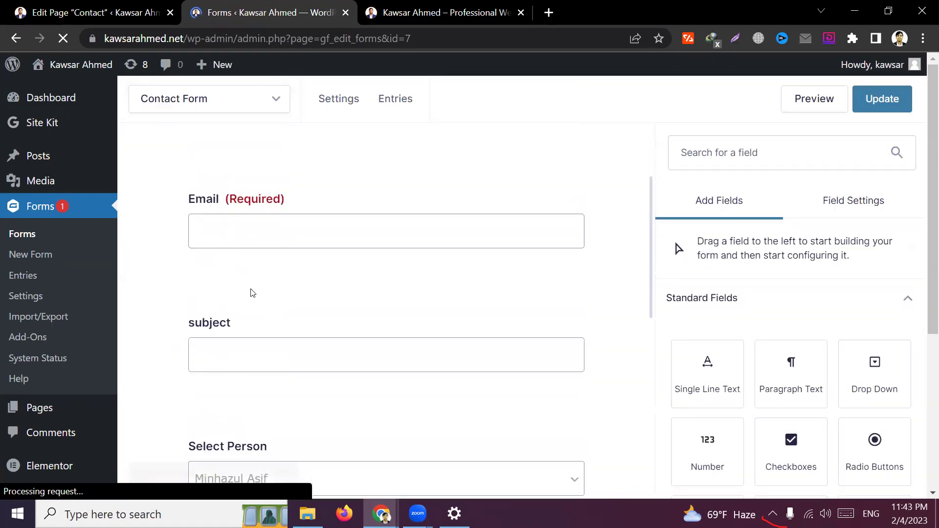
{"action": "scroll", "coordinate": [318, 315], "scroll_direction": "down", "scroll_amount": 3}
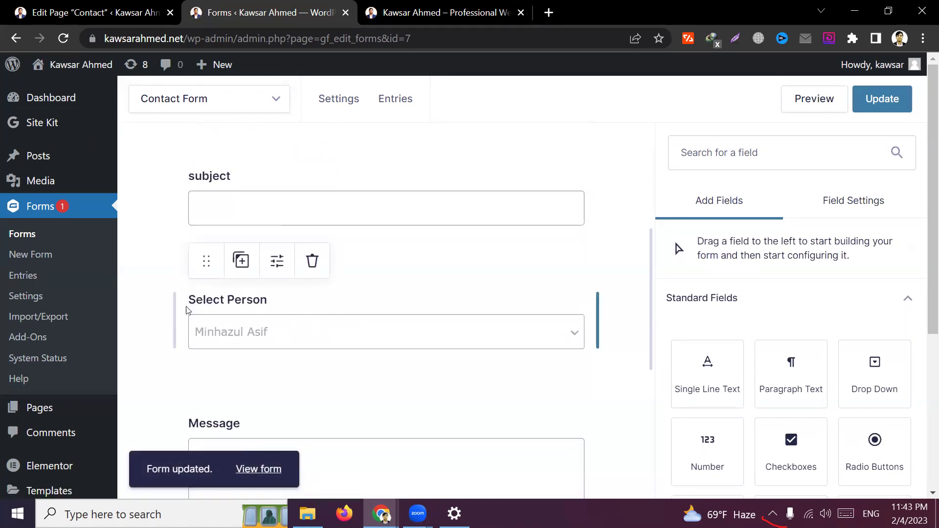
Close the Contact page editor and open the form's Notifications settings
{"action": "left_click", "coordinate": [156, 14]}
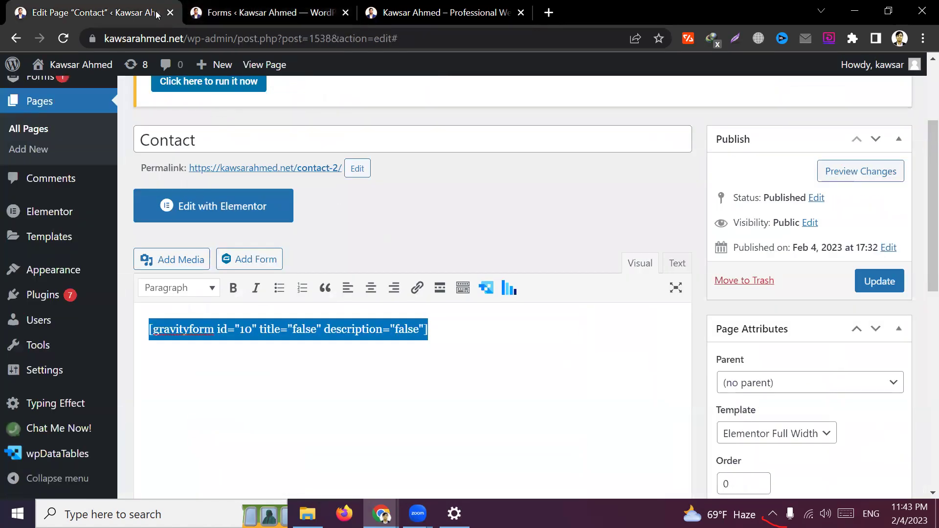
{"action": "left_click", "coordinate": [170, 12]}
{"action": "scroll", "coordinate": [278, 137], "scroll_direction": "up", "scroll_amount": 3}
{"action": "mouse_move", "coordinate": [345, 114]}
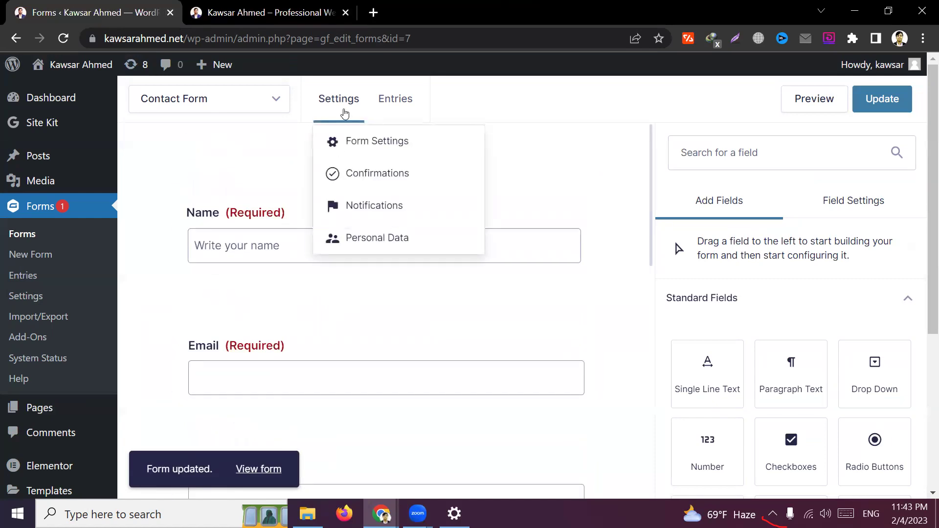
{"action": "left_click", "coordinate": [381, 205]}
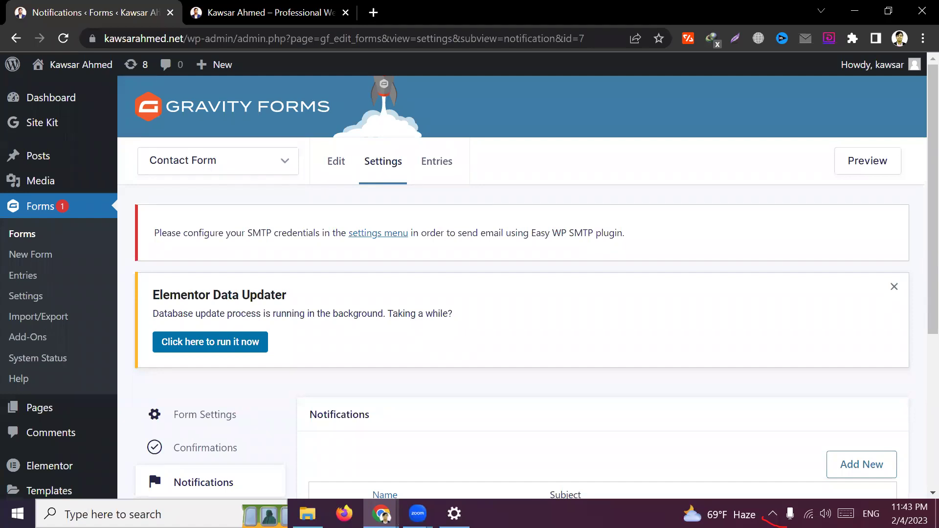
Open the Admin Notification for editing
{"action": "scroll", "coordinate": [783, 337], "scroll_direction": "down", "scroll_amount": 5}
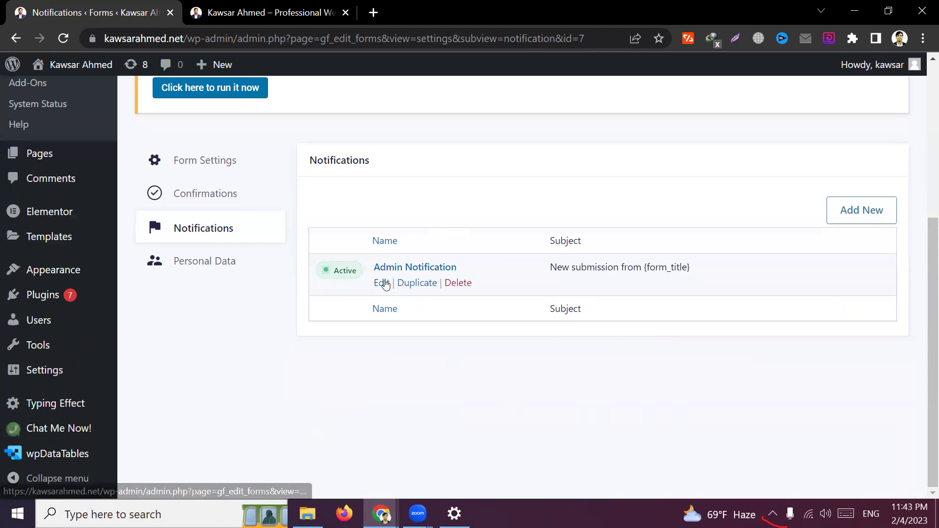
{"action": "left_click", "coordinate": [383, 284]}
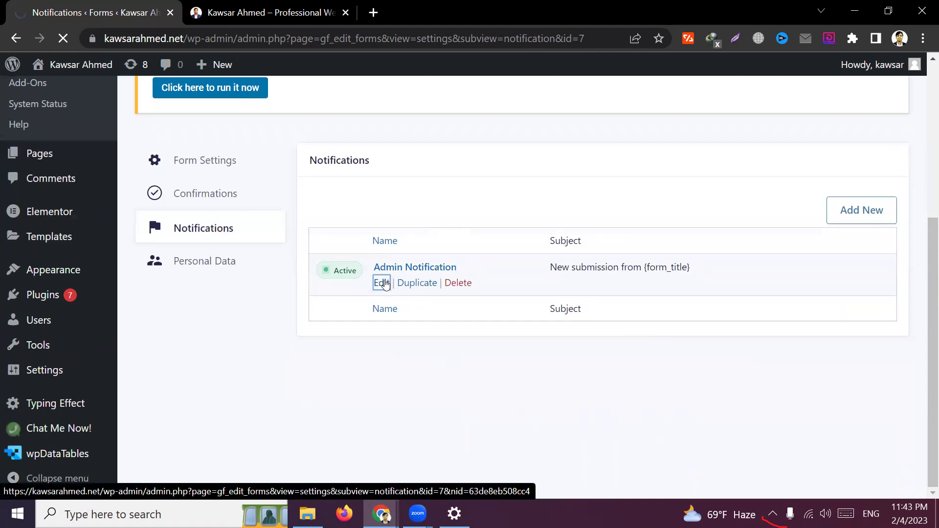
{"action": "scroll", "coordinate": [460, 298], "scroll_direction": "down", "scroll_amount": 2}
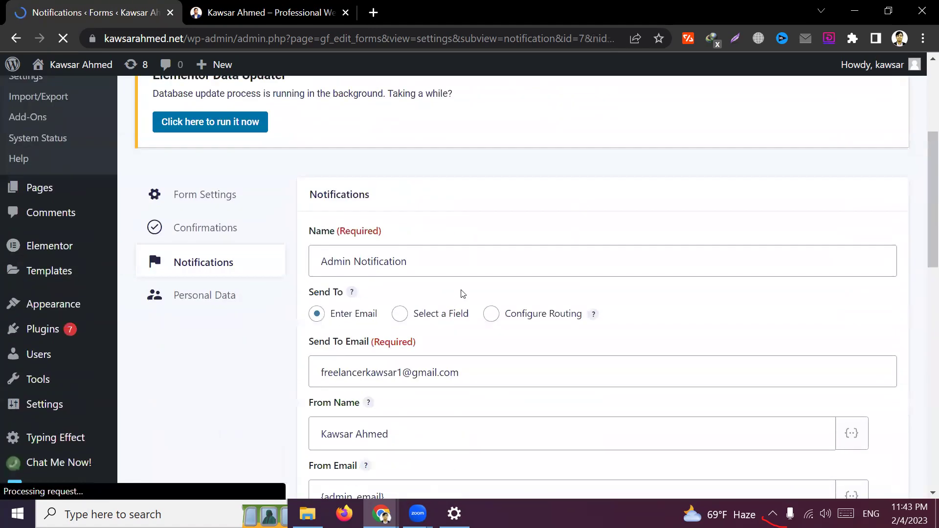
{"action": "left_click", "coordinate": [295, 18]}
On the website, load the contact-2 page
{"action": "left_click", "coordinate": [55, 4]}
{"action": "left_click", "coordinate": [274, 4]}
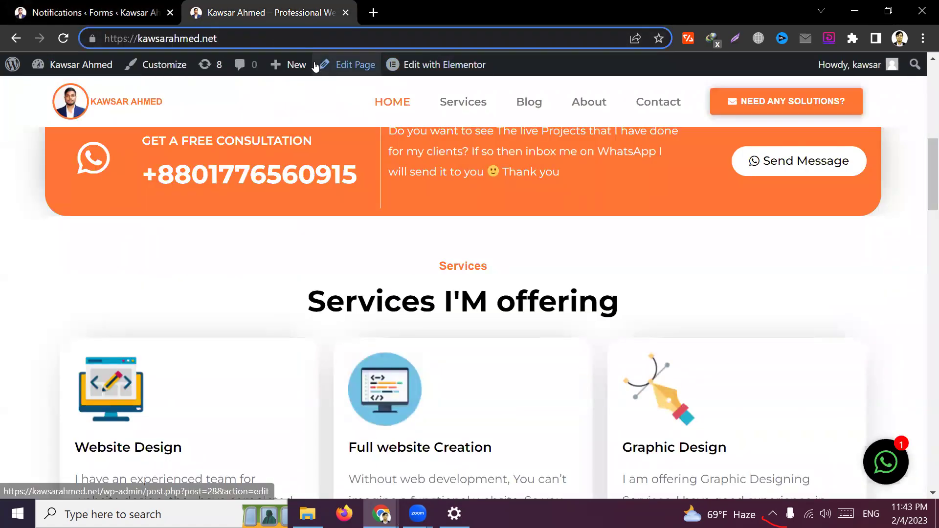
{"action": "type", "text": "/contact"}
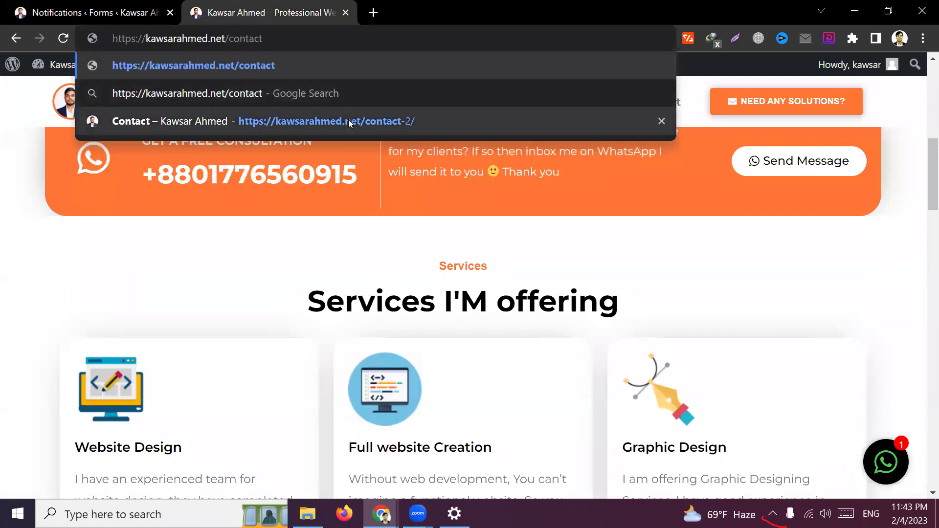
{"action": "left_click", "coordinate": [348, 121]}
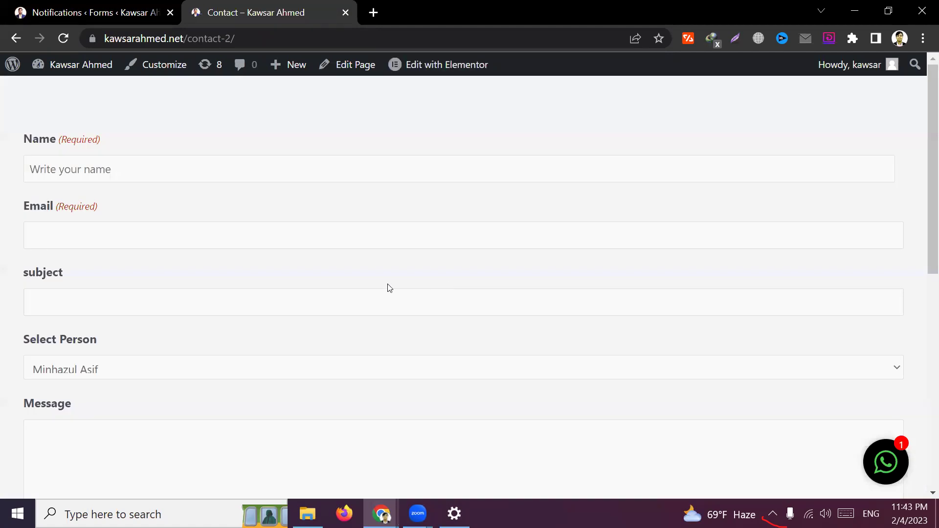
{"action": "scroll", "coordinate": [171, 332], "scroll_direction": "down", "scroll_amount": 1}
{"action": "scroll", "coordinate": [174, 333], "scroll_direction": "up", "scroll_amount": 1}
Autofill the form's Name and Email fields with the sender's saved details
{"action": "left_click", "coordinate": [72, 158]}
{"action": "left_click", "coordinate": [55, 229]}
{"action": "left_click", "coordinate": [52, 296]}
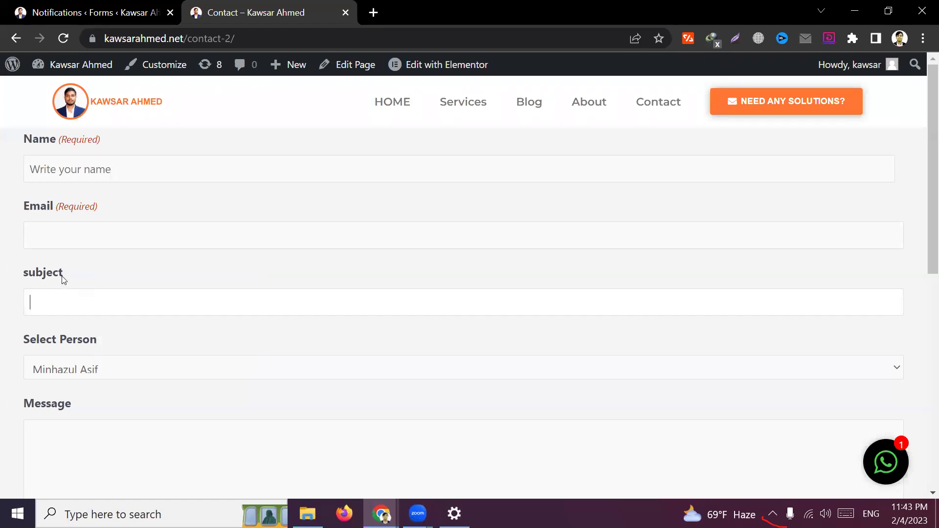
{"action": "scroll", "coordinate": [64, 279], "scroll_direction": "down", "scroll_amount": 3}
{"action": "left_click", "coordinate": [87, 268]}
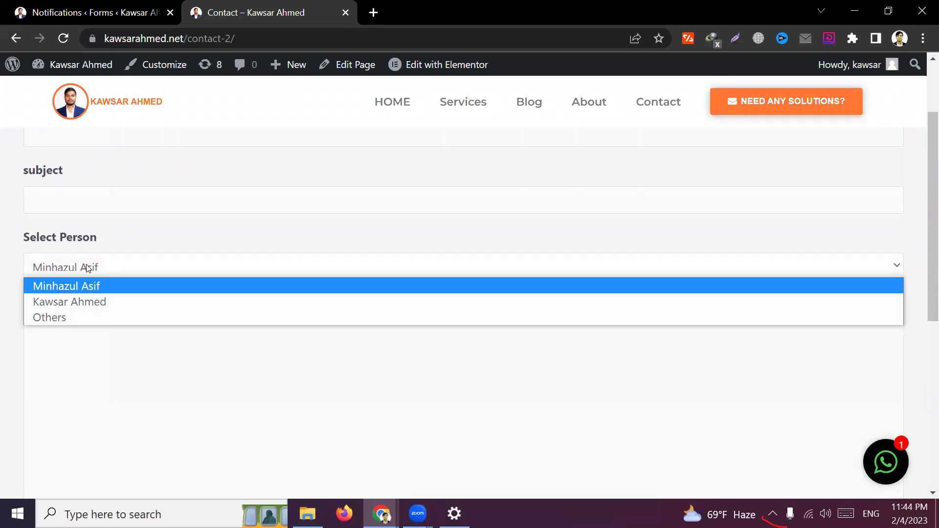
{"action": "left_click", "coordinate": [87, 267]}
{"action": "scroll", "coordinate": [153, 237], "scroll_direction": "up", "scroll_amount": 3}
{"action": "left_click", "coordinate": [108, 168]}
{"action": "left_click", "coordinate": [136, 205]}
{"action": "left_click", "coordinate": [125, 235]}
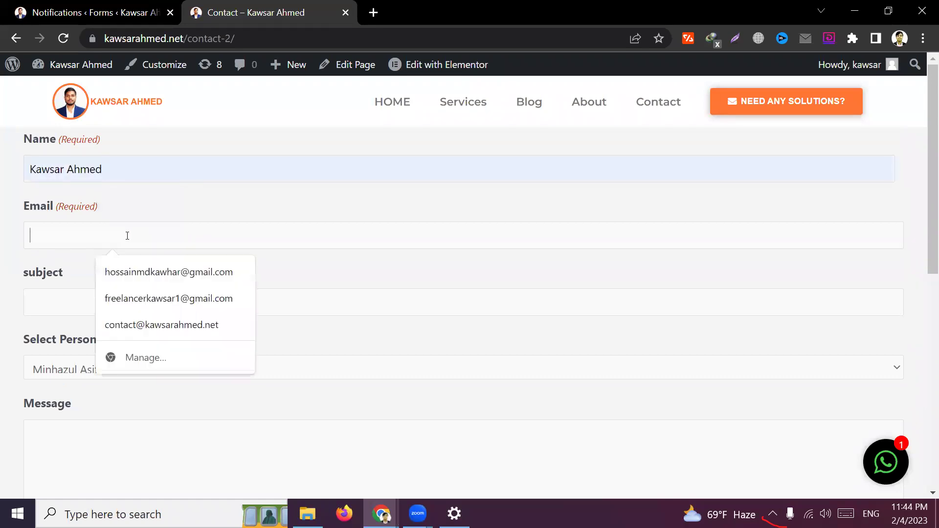
{"action": "left_click", "coordinate": [137, 272]}
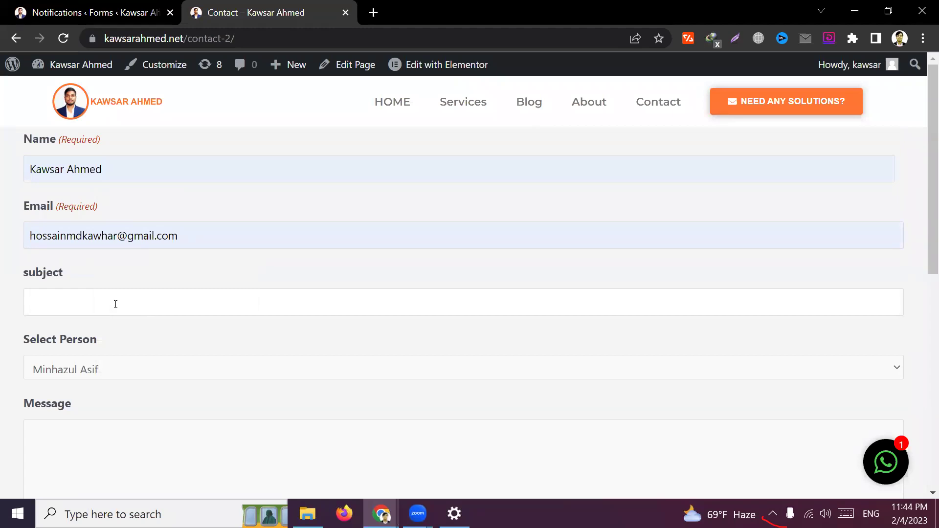
Type the subject 'I want to know about admission process'
{"action": "type", "text": "Ad"}
{"action": "key", "text": "BackSpace"}
{"action": "type", "text": "want to know about admissin p"}
{"action": "key", "text": "BackSpace"}
{"action": "key", "text": "BackSpace"}
{"action": "key", "text": "BackSpace"}
{"action": "type", "text": "on process"}
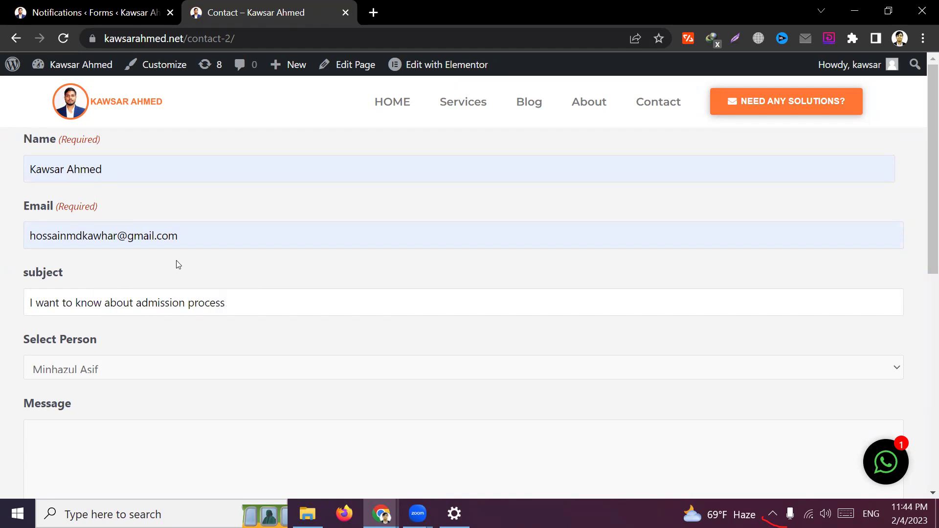
Choose the second person in the Select Person drop-down
{"action": "left_click", "coordinate": [177, 263]}
{"action": "scroll", "coordinate": [431, 289], "scroll_direction": "down", "scroll_amount": 2}
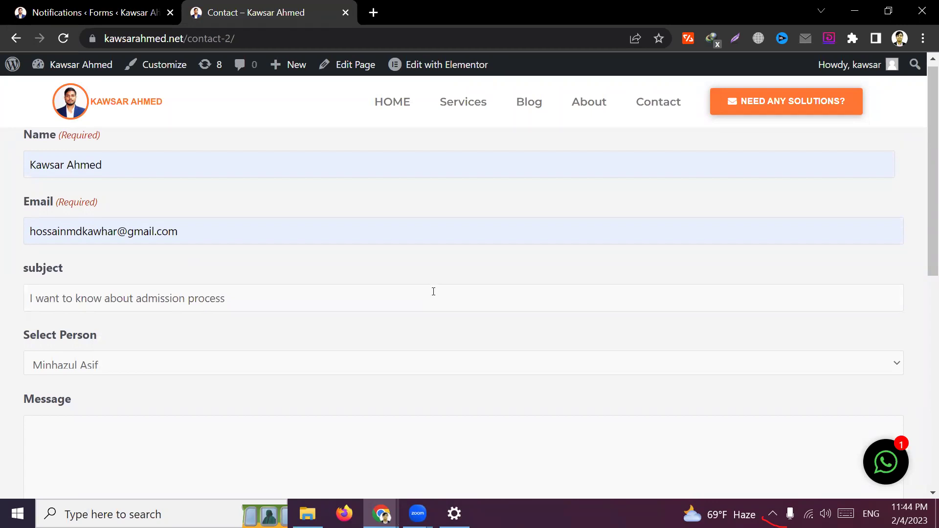
{"action": "left_click", "coordinate": [165, 270]}
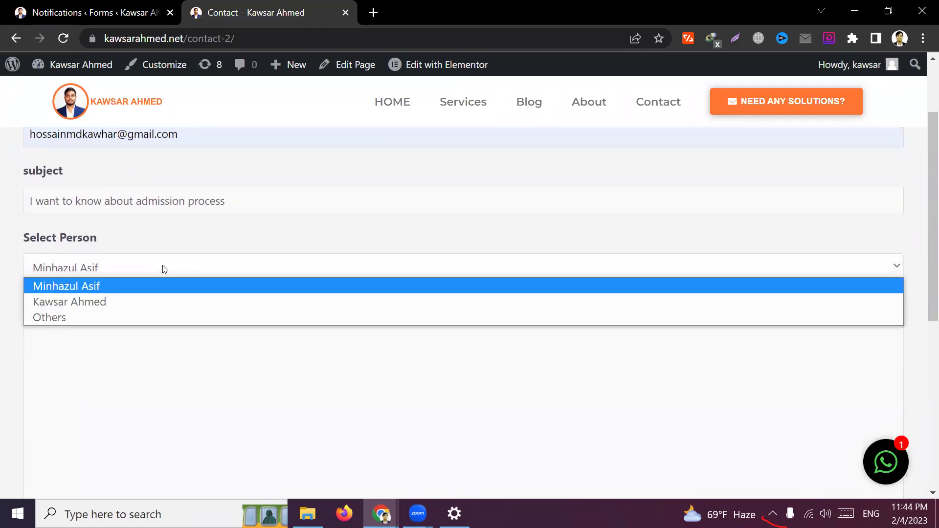
{"action": "left_click", "coordinate": [165, 270]}
{"action": "left_click", "coordinate": [161, 268]}
{"action": "left_click", "coordinate": [103, 302]}
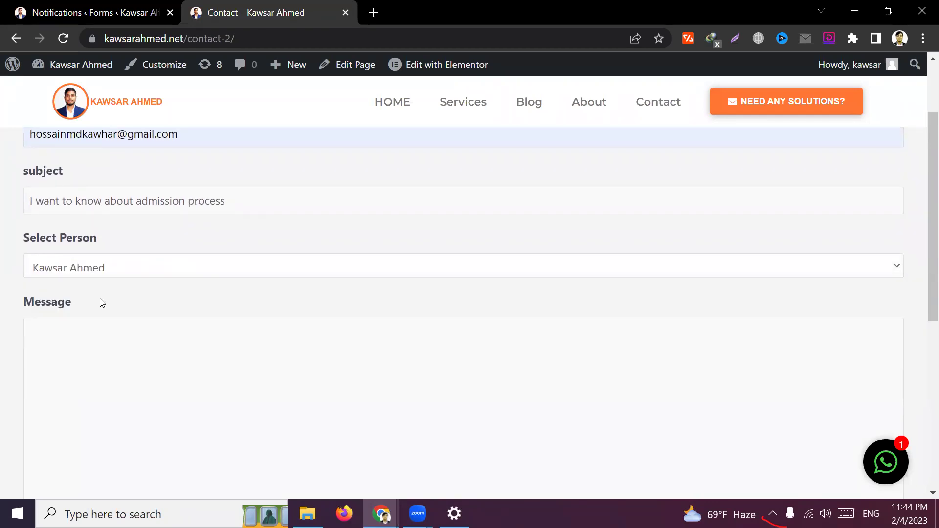
Type five lines of test text into the Message box
{"action": "scroll", "coordinate": [147, 306], "scroll_direction": "down", "scroll_amount": 1}
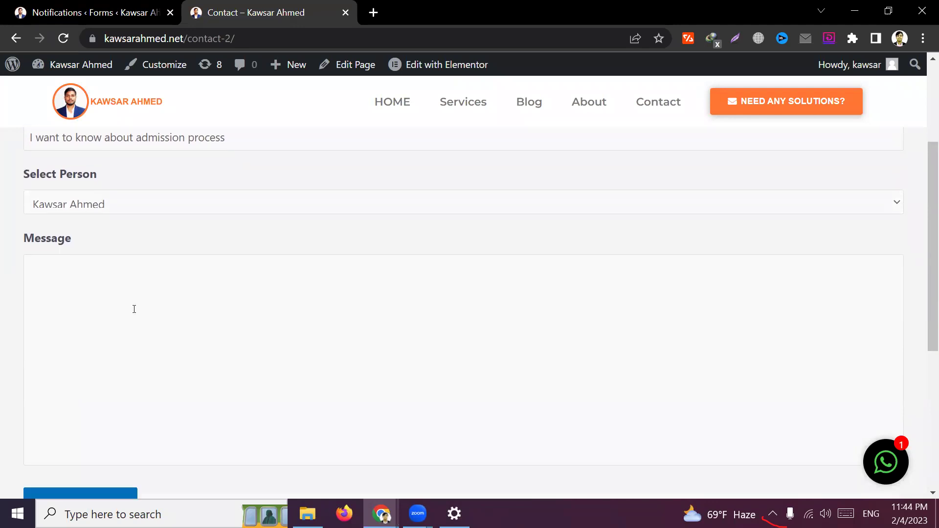
{"action": "scroll", "coordinate": [134, 308], "scroll_direction": "down", "scroll_amount": 1}
{"action": "left_click", "coordinate": [134, 306]}
{"action": "type", "text": "adasdfasdf"}
{"action": "key", "text": "Return"}
{"action": "type", "text": "asdfasdf"}
{"action": "key", "text": "Return"}
{"action": "type", "text": "sadfasdf"}
{"action": "key", "text": "Return"}
{"action": "type", "text": "asdfasdf"}
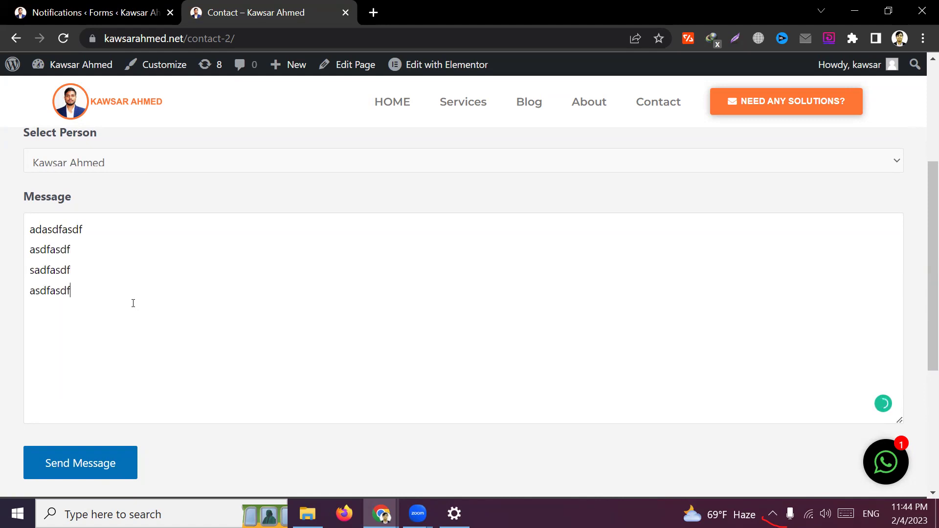
{"action": "key", "text": "Return"}
{"action": "type", "text": "asdfsadf"}
Recheck the Select Person choice, leave it on the second person, and return to Notifications
{"action": "scroll", "coordinate": [242, 203], "scroll_direction": "up", "scroll_amount": 4}
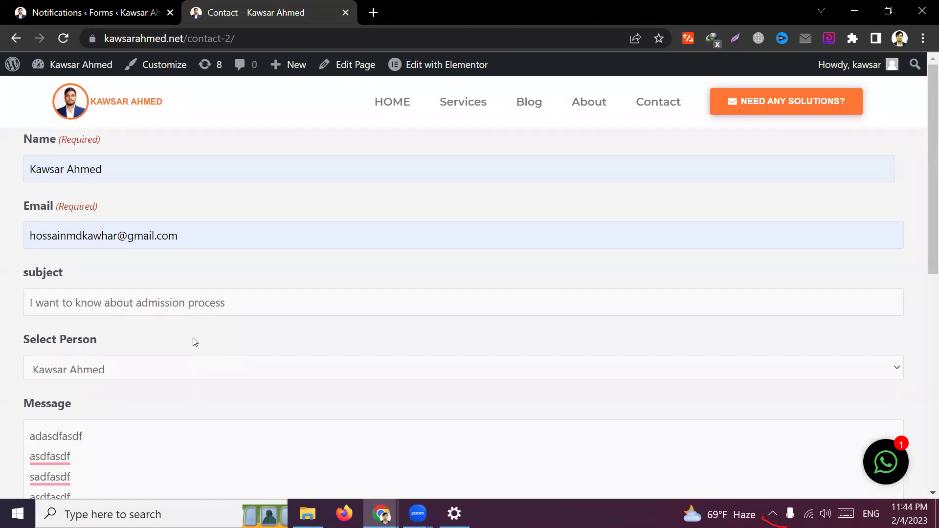
{"action": "left_click", "coordinate": [96, 371]}
{"action": "left_click", "coordinate": [95, 372]}
{"action": "scroll", "coordinate": [241, 350], "scroll_direction": "down", "scroll_amount": 5}
{"action": "scroll", "coordinate": [104, 183], "scroll_direction": "up", "scroll_amount": 3}
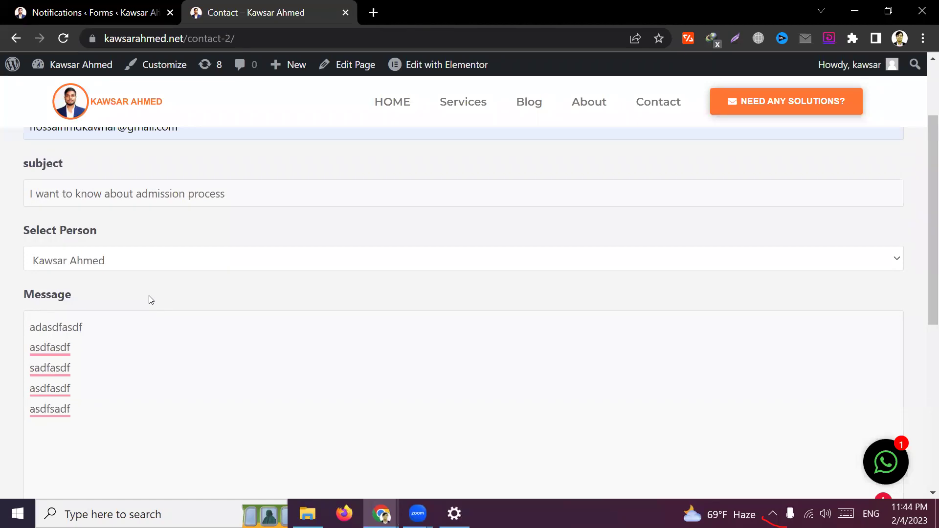
{"action": "left_click", "coordinate": [165, 266]}
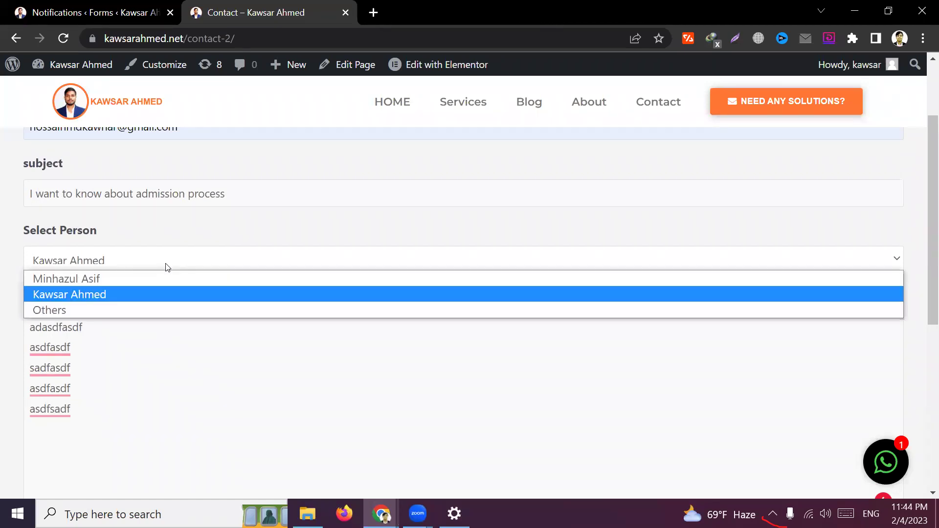
{"action": "left_click", "coordinate": [103, 275]}
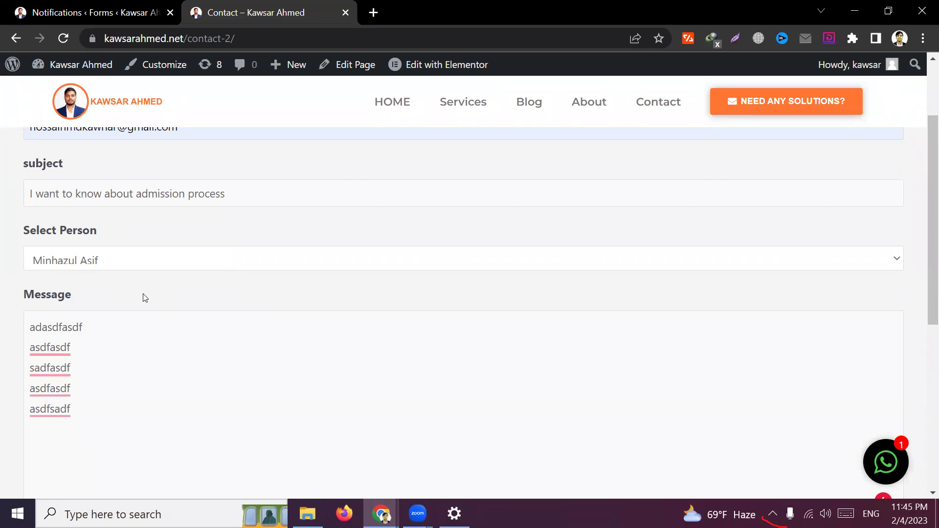
{"action": "left_click", "coordinate": [157, 268]}
{"action": "left_click", "coordinate": [134, 295]}
{"action": "key", "text": "ctrl+shift+Tab"}
Try Select a Field for Send To and list the form's email fields
{"action": "scroll", "coordinate": [551, 250], "scroll_direction": "down", "scroll_amount": 3}
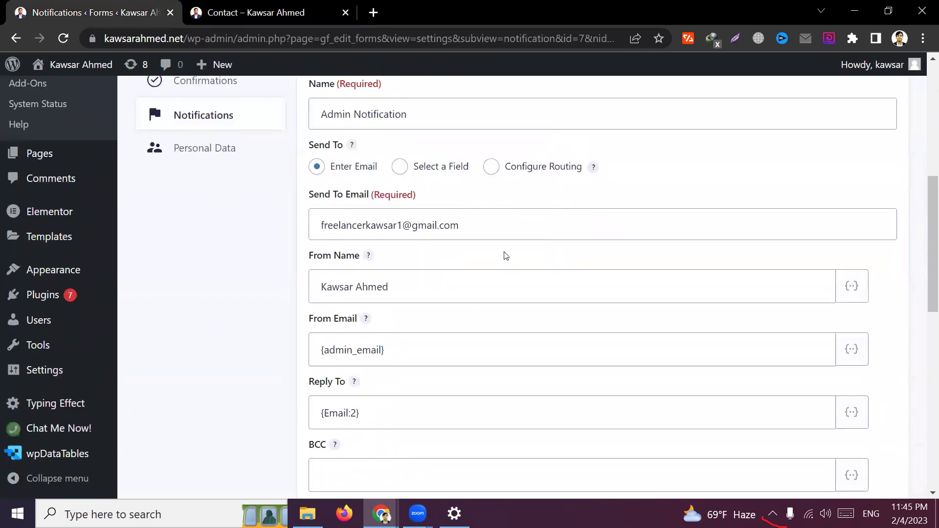
{"action": "scroll", "coordinate": [270, 308], "scroll_direction": "up", "scroll_amount": 3}
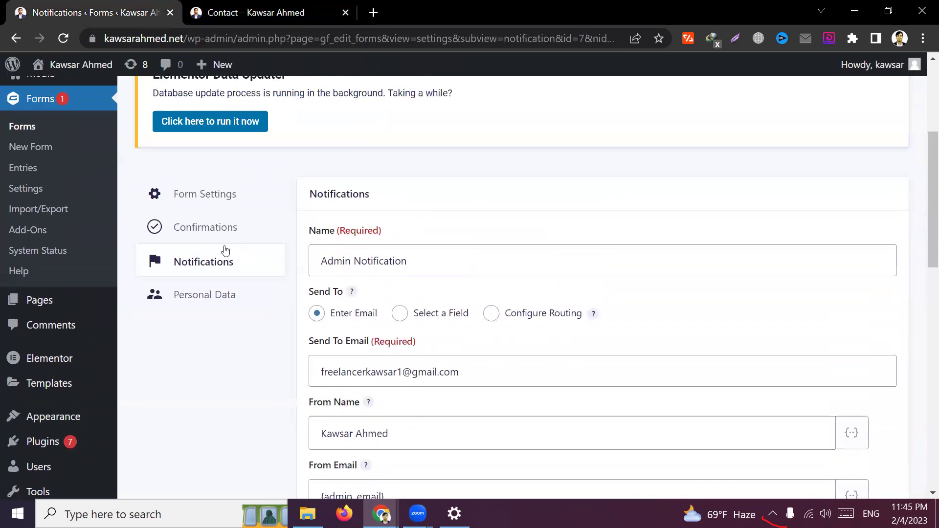
{"action": "scroll", "coordinate": [303, 191], "scroll_direction": "up", "scroll_amount": 2}
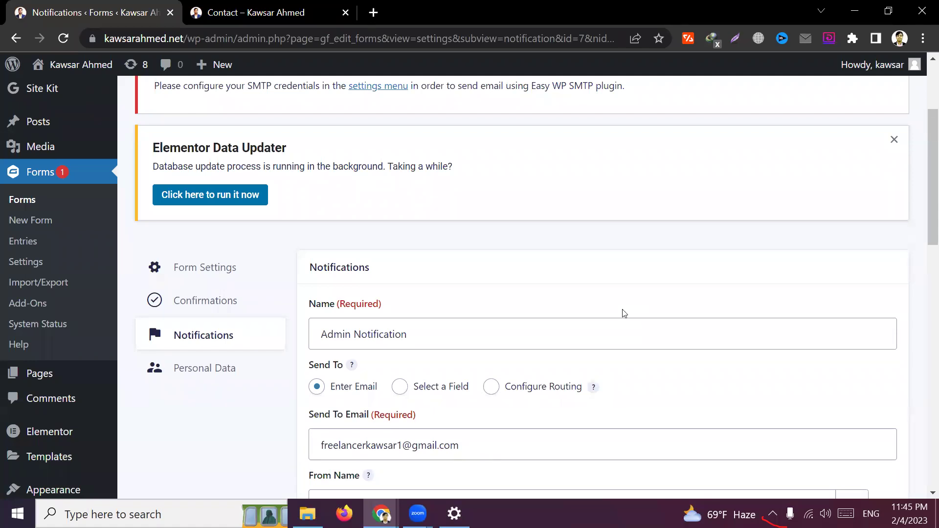
{"action": "scroll", "coordinate": [589, 325], "scroll_direction": "down", "scroll_amount": 2}
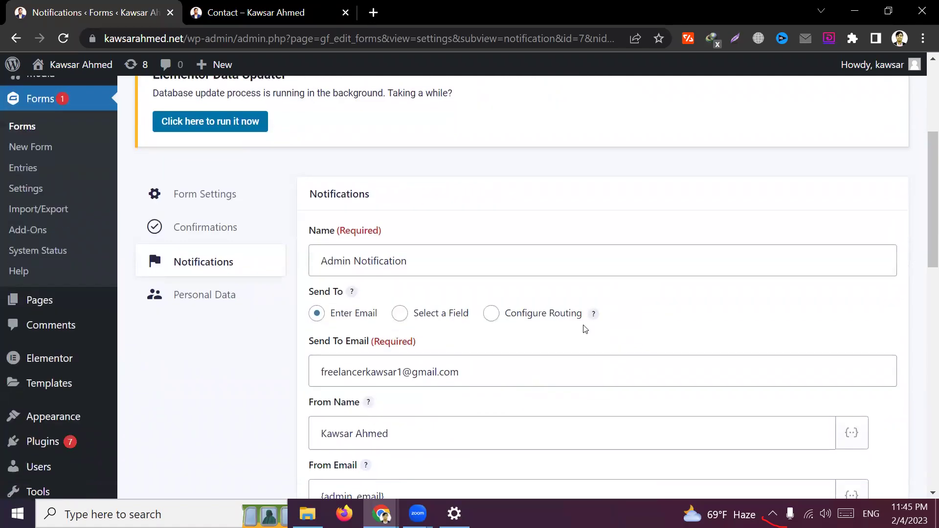
{"action": "left_click", "coordinate": [319, 318]}
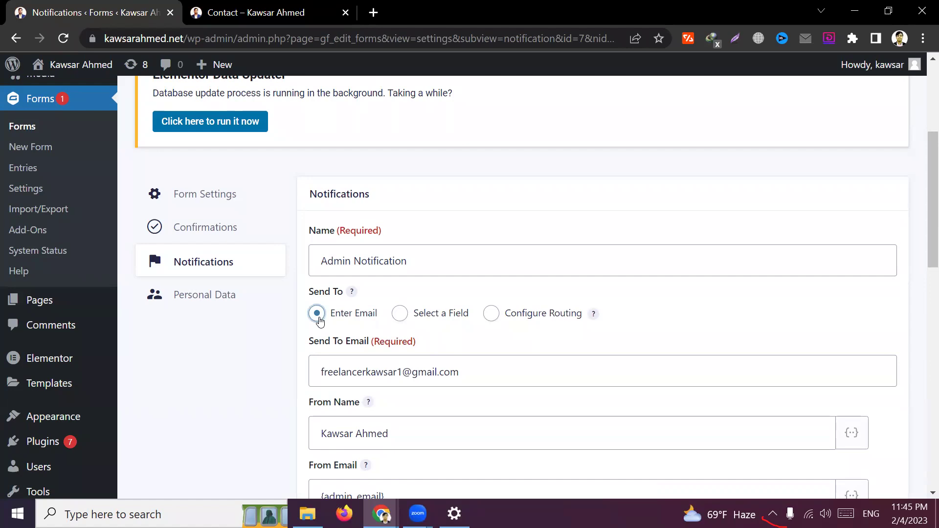
{"action": "scroll", "coordinate": [319, 321], "scroll_direction": "down", "scroll_amount": 3}
{"action": "left_click", "coordinate": [399, 166]}
{"action": "left_click", "coordinate": [426, 223]}
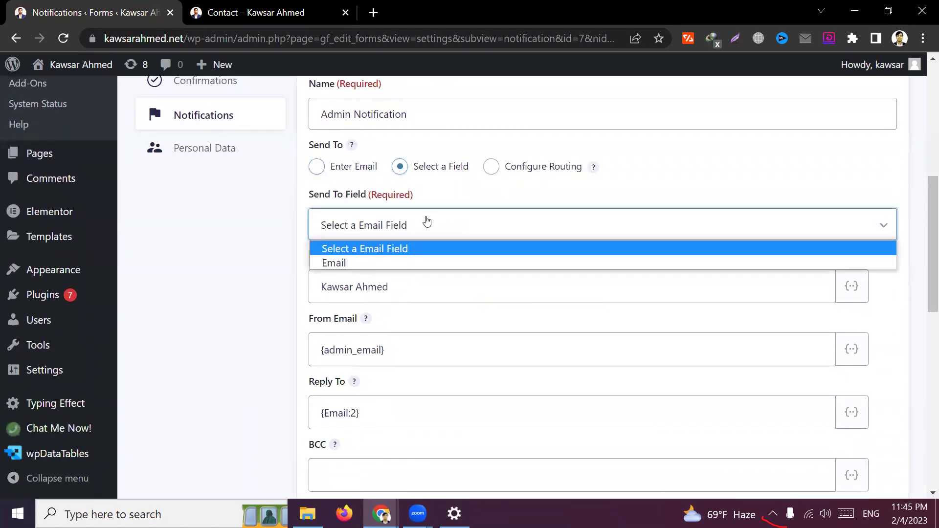
Switch Send To to Configure Routing to get an empty rule row
{"action": "left_click", "coordinate": [427, 223]}
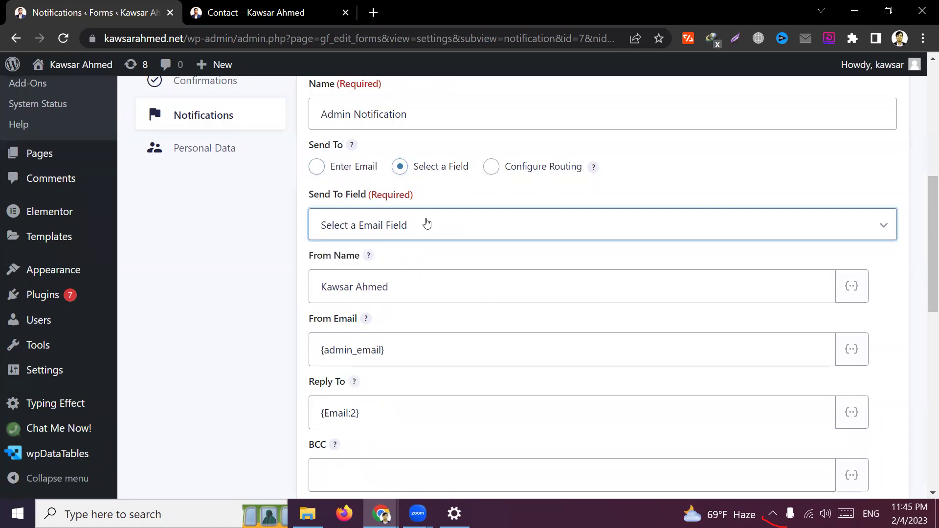
{"action": "left_click", "coordinate": [426, 222]}
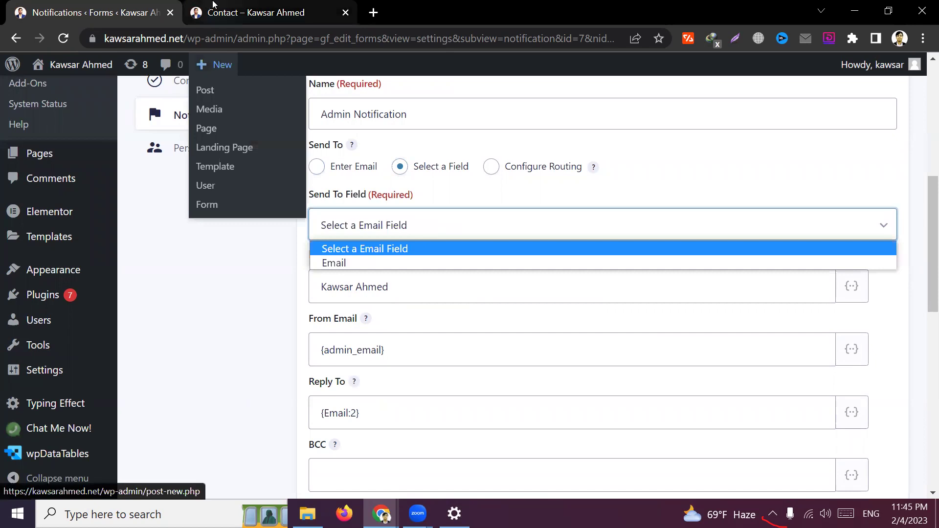
{"action": "left_click", "coordinate": [249, 12]}
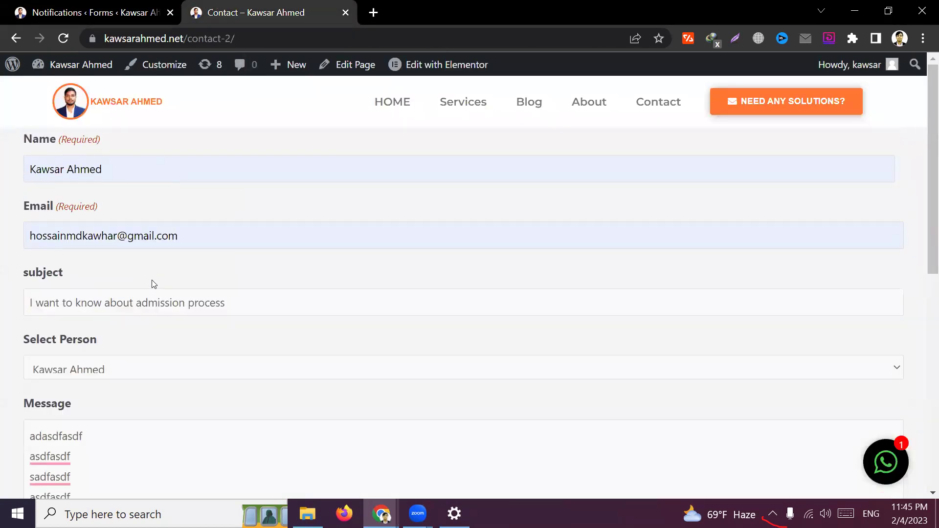
{"action": "left_click", "coordinate": [92, 13]}
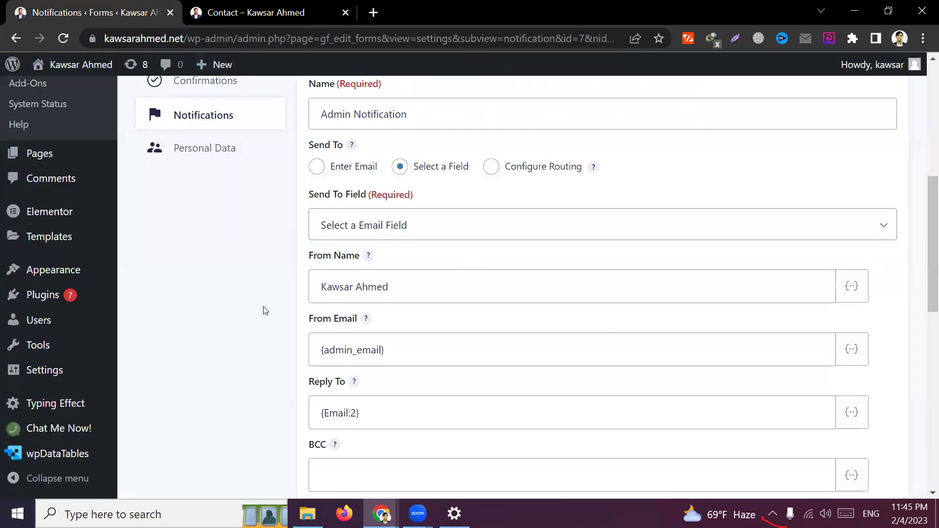
{"action": "left_click", "coordinate": [493, 168]}
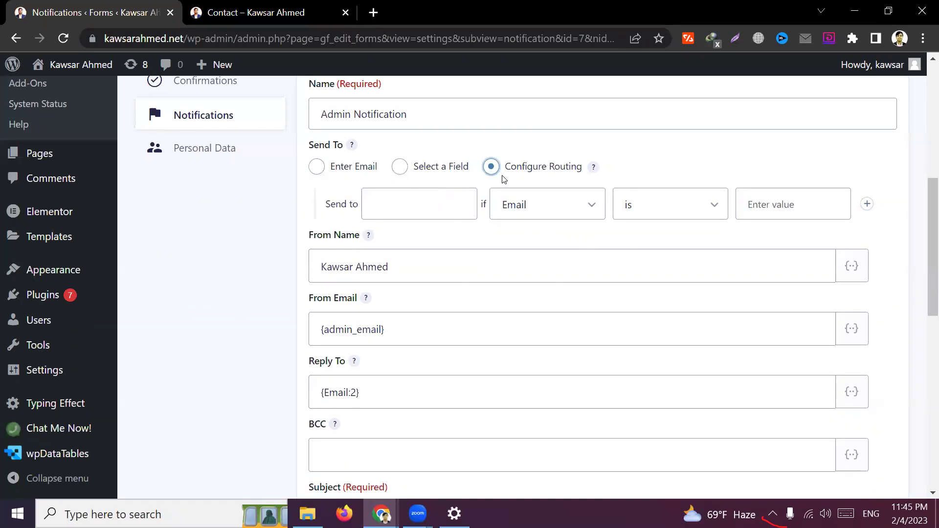
Fill the first rule's recipient with the saved Gmail address
{"action": "left_click", "coordinate": [428, 208]}
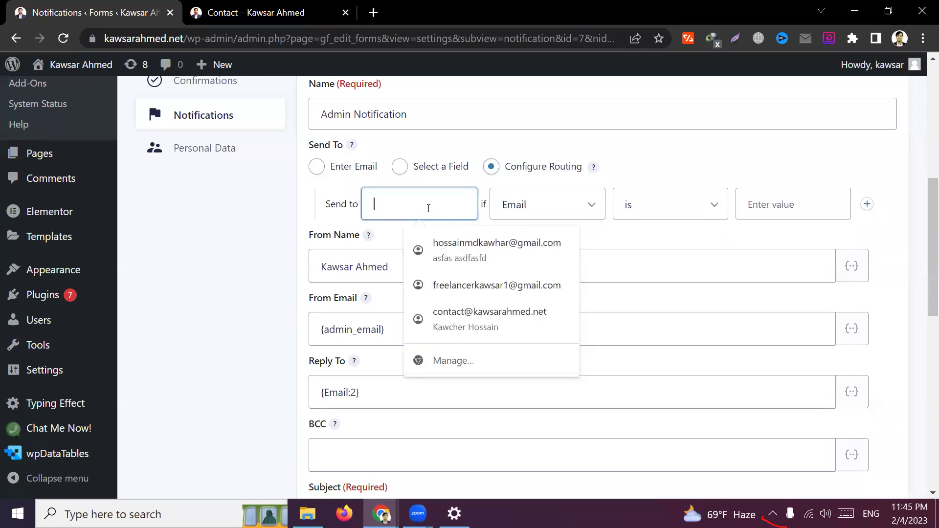
{"action": "left_click", "coordinate": [484, 285]}
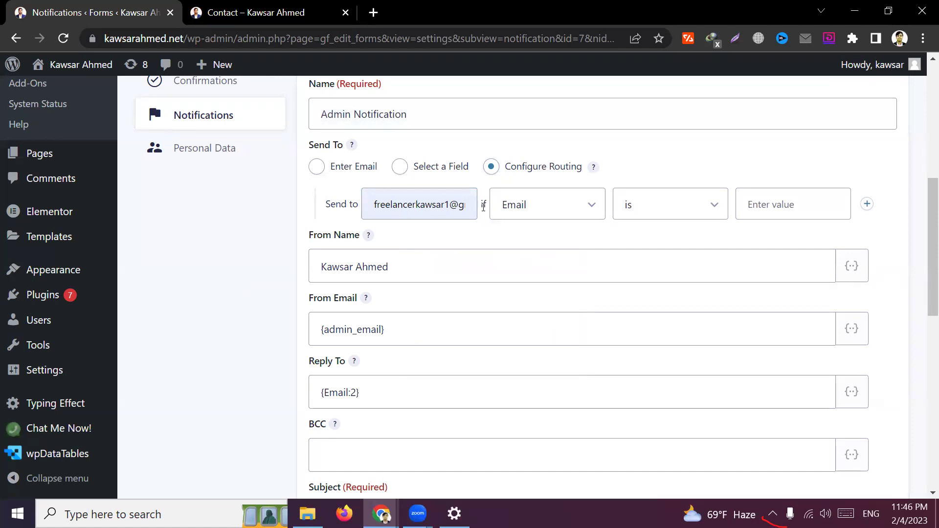
{"action": "left_click", "coordinate": [264, 12]}
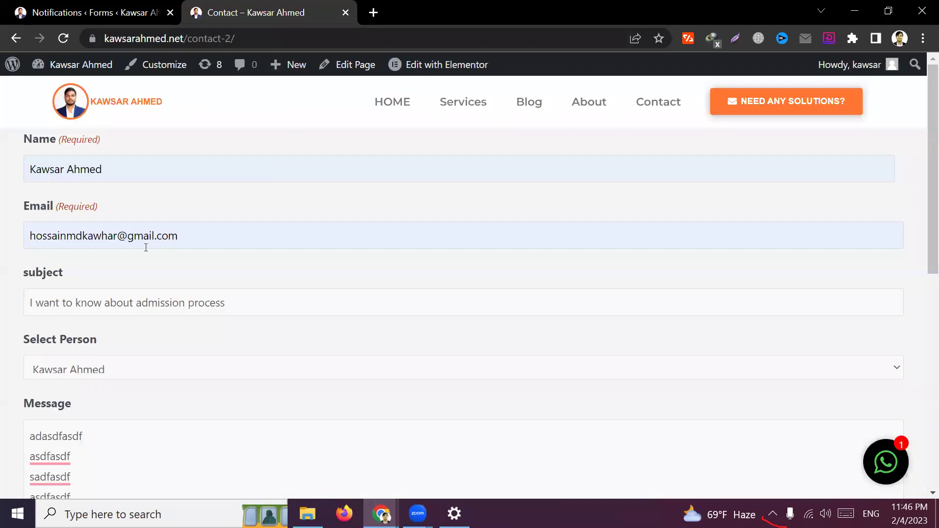
{"action": "double_click", "coordinate": [34, 237]}
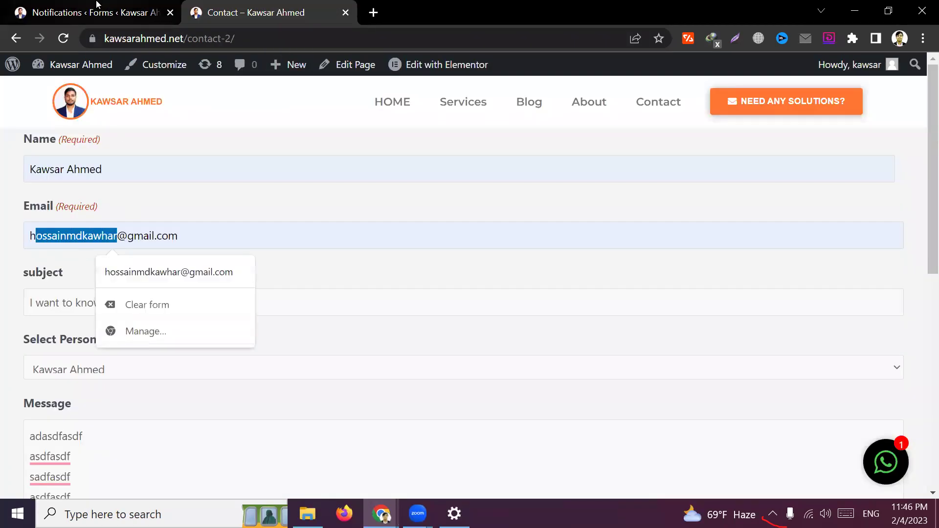
{"action": "left_click", "coordinate": [93, 12]}
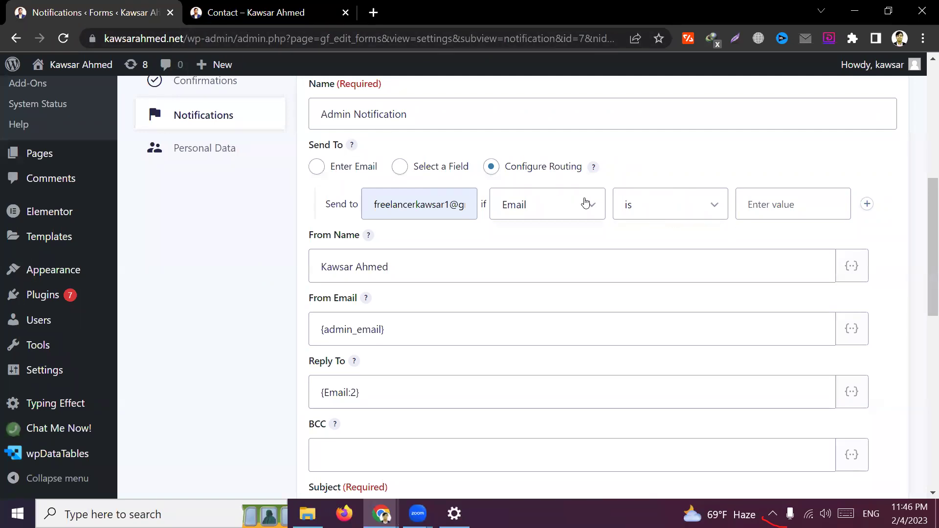
Make the first routing rule check the Select Person field
{"action": "left_click", "coordinate": [566, 204]}
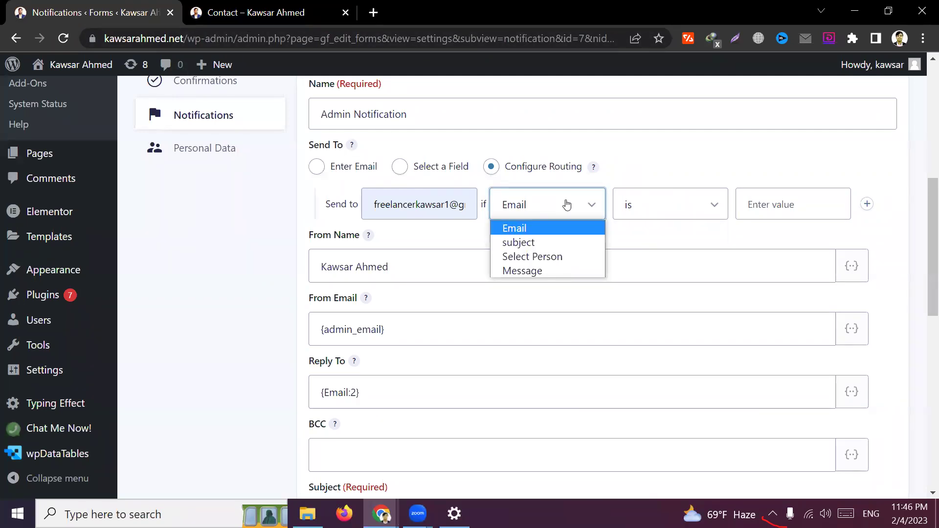
{"action": "left_click", "coordinate": [533, 257]}
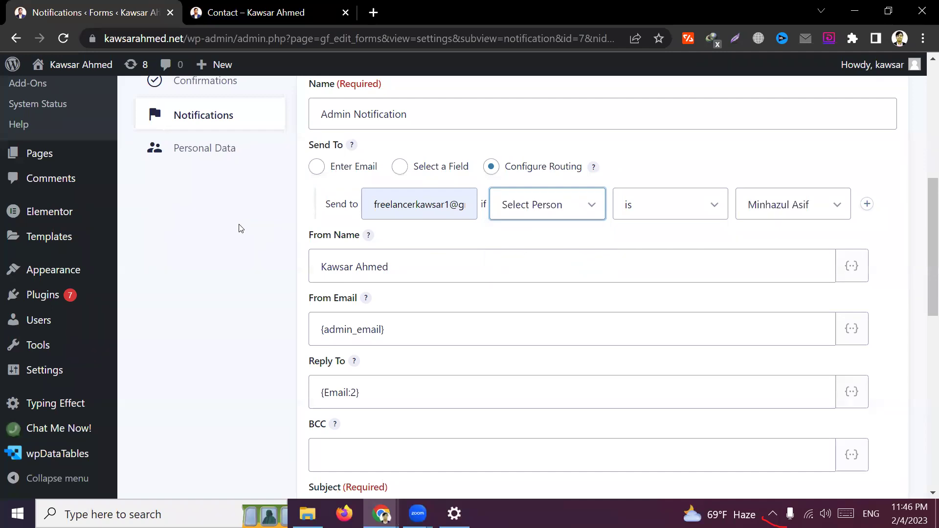
{"action": "left_click", "coordinate": [423, 207]}
{"action": "double_click", "coordinate": [424, 207]}
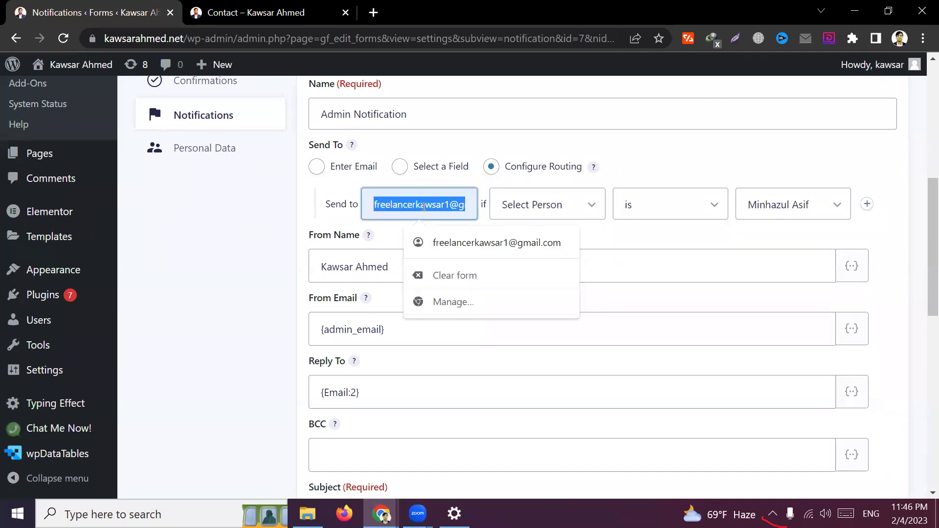
{"action": "left_click", "coordinate": [230, 270]}
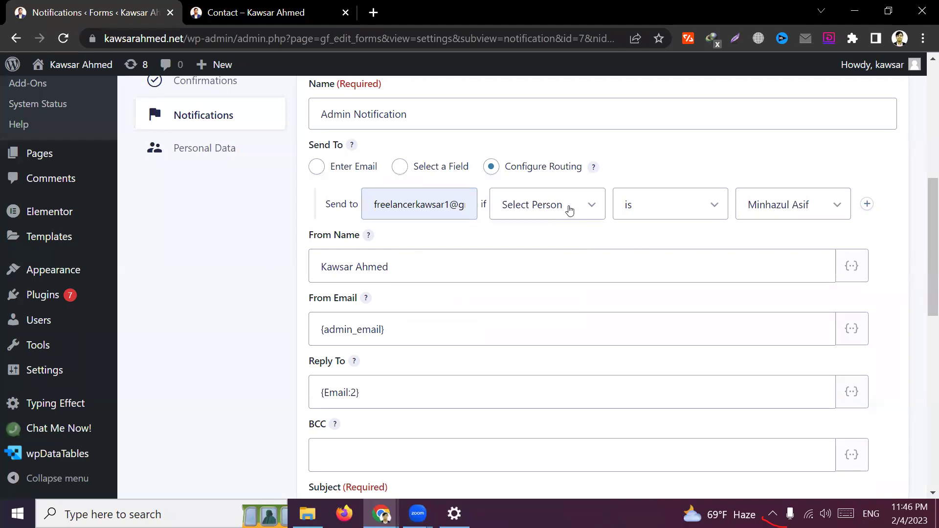
Set the rule to 'is' the second person, then add a second rule row
{"action": "left_click", "coordinate": [668, 209]}
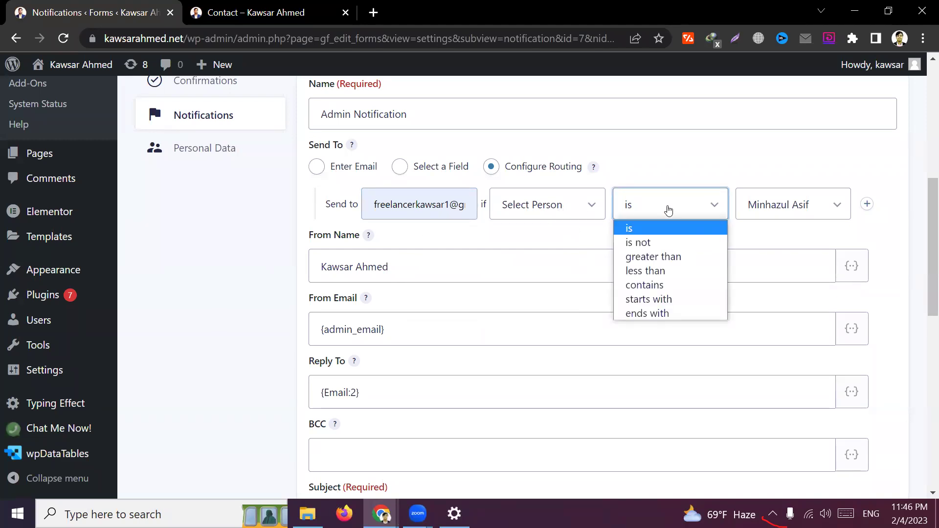
{"action": "left_click", "coordinate": [806, 206]}
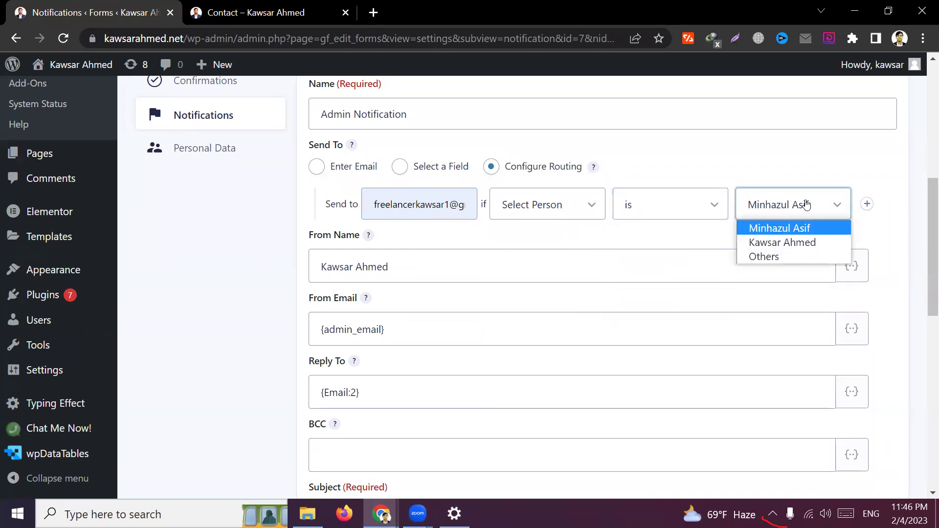
{"action": "left_click", "coordinate": [788, 243]}
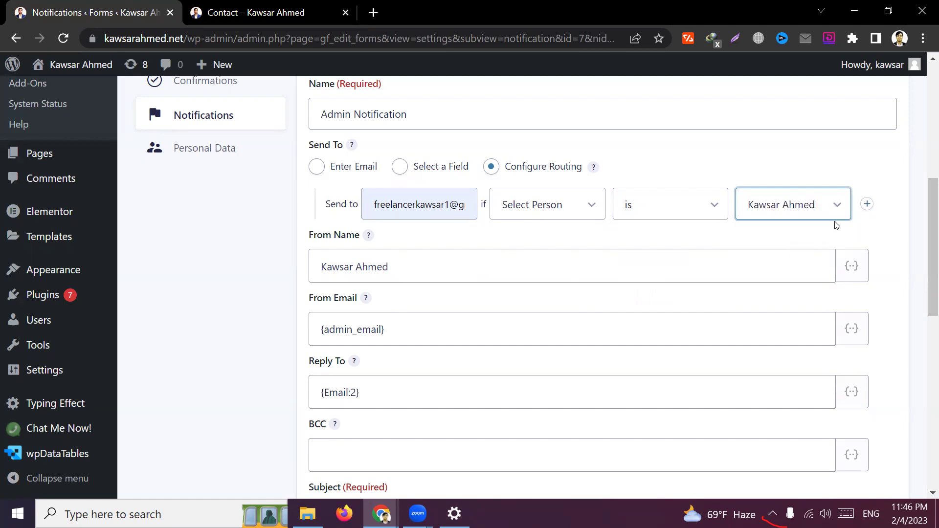
{"action": "left_click", "coordinate": [250, 13]}
{"action": "left_click", "coordinate": [103, 371]}
{"action": "left_click", "coordinate": [102, 370]}
{"action": "left_click", "coordinate": [103, 371]}
{"action": "left_click", "coordinate": [103, 370]}
{"action": "left_click", "coordinate": [103, 371]}
{"action": "left_click", "coordinate": [102, 371]}
{"action": "left_click", "coordinate": [72, 12]}
{"action": "left_click", "coordinate": [867, 204]}
Route the second rule to another Gmail address when Select Person is the first person
{"action": "left_click", "coordinate": [377, 242]}
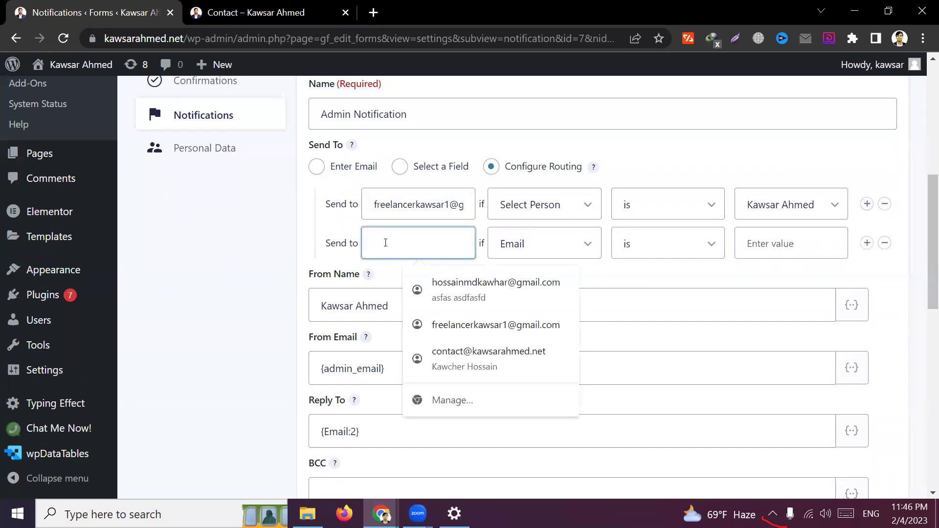
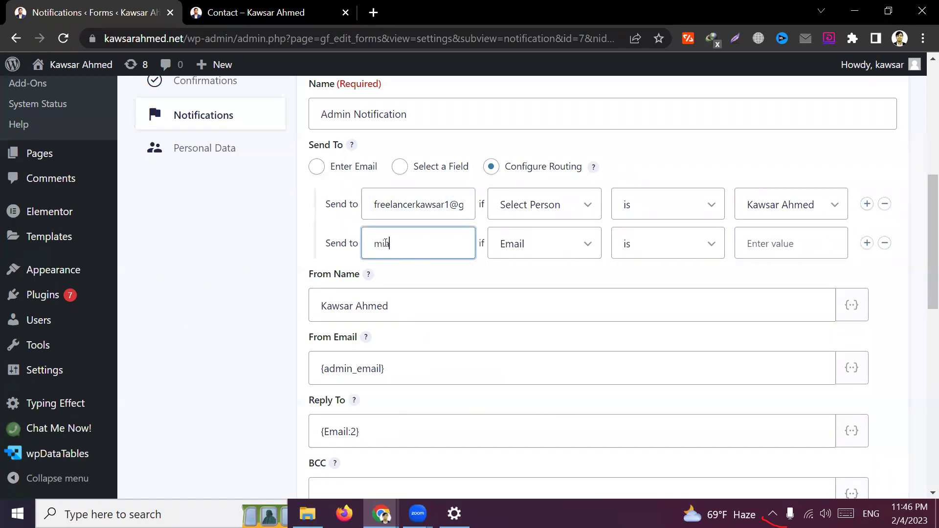
{"action": "left_click", "coordinate": [242, 268]}
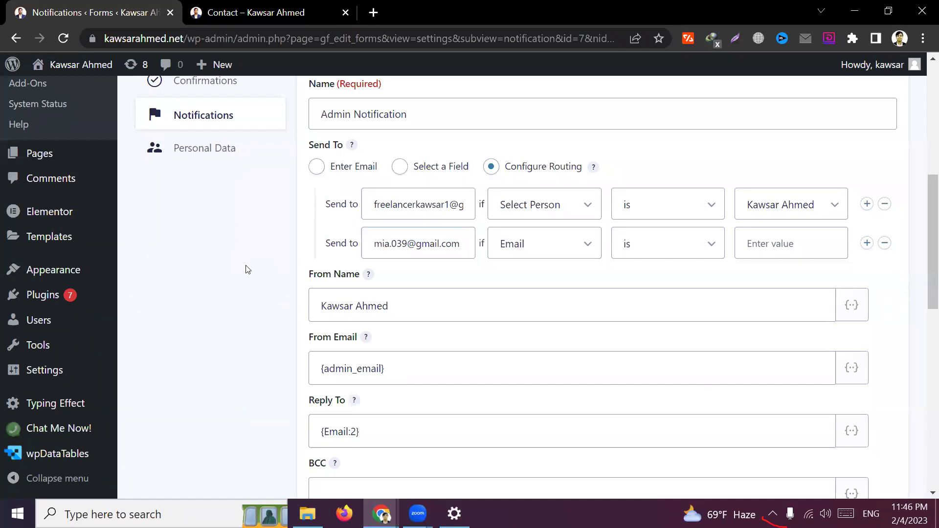
{"action": "left_click", "coordinate": [560, 252]}
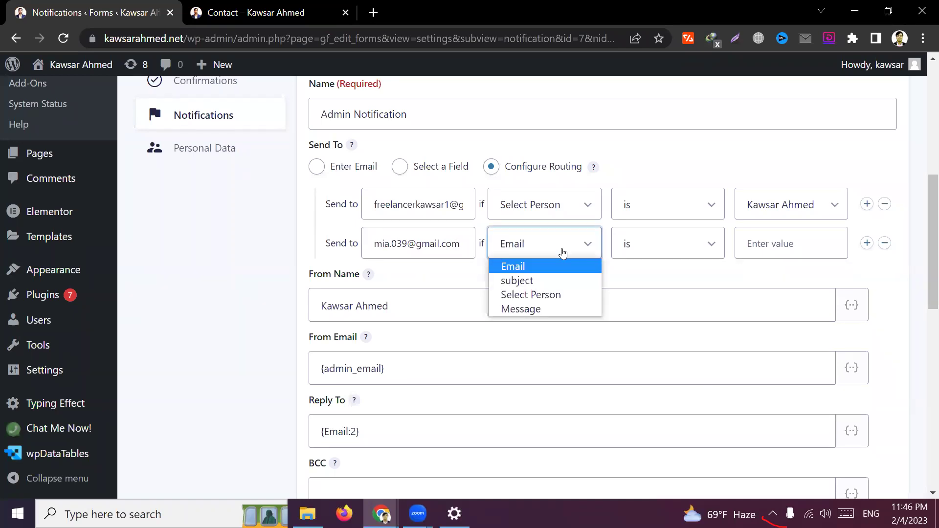
{"action": "left_click", "coordinate": [543, 292]}
{"action": "left_click", "coordinate": [823, 242]}
{"action": "left_click", "coordinate": [823, 242]}
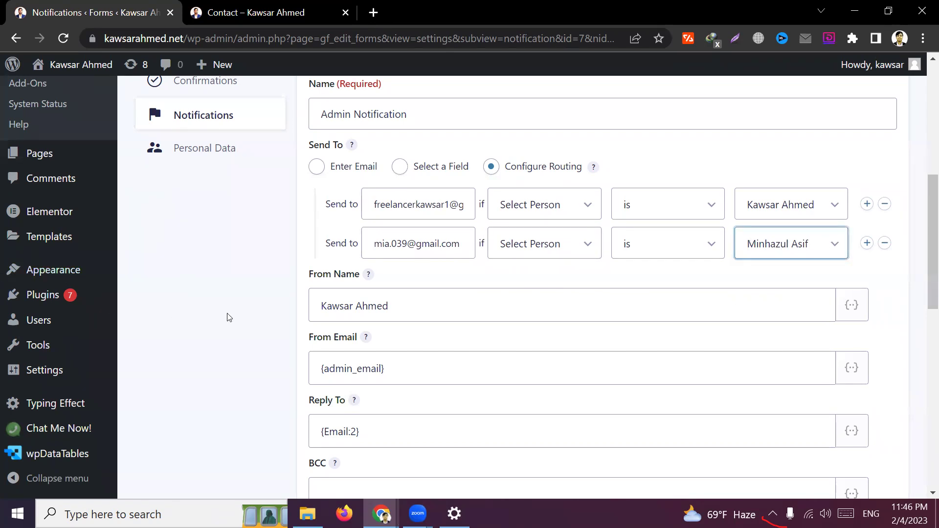
Save the Admin Notification with Update Notification
{"action": "left_click", "coordinate": [230, 320]}
{"action": "scroll", "coordinate": [264, 367], "scroll_direction": "down", "scroll_amount": 5}
{"action": "scroll", "coordinate": [264, 367], "scroll_direction": "down", "scroll_amount": 5}
{"action": "left_click", "coordinate": [330, 418]}
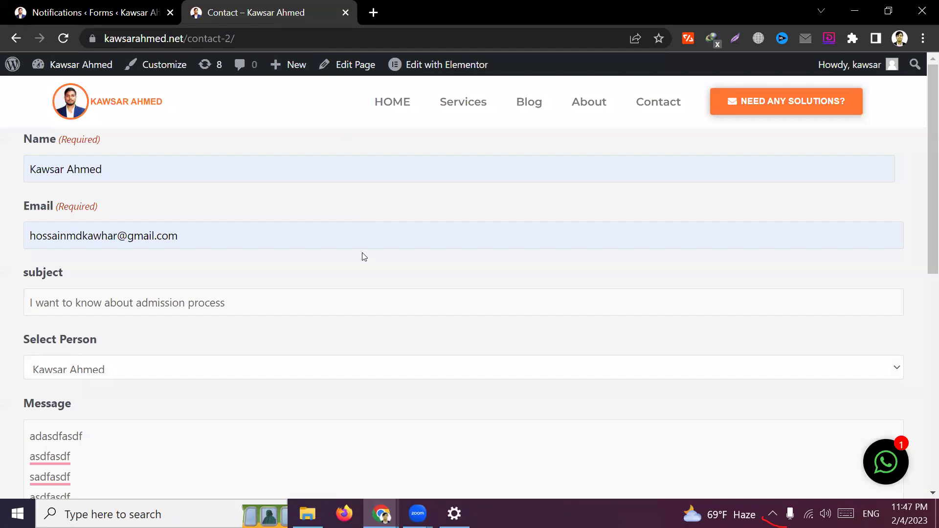
Reload the Contact page and autofill the Name and Email fields
{"action": "left_click", "coordinate": [319, 35]}
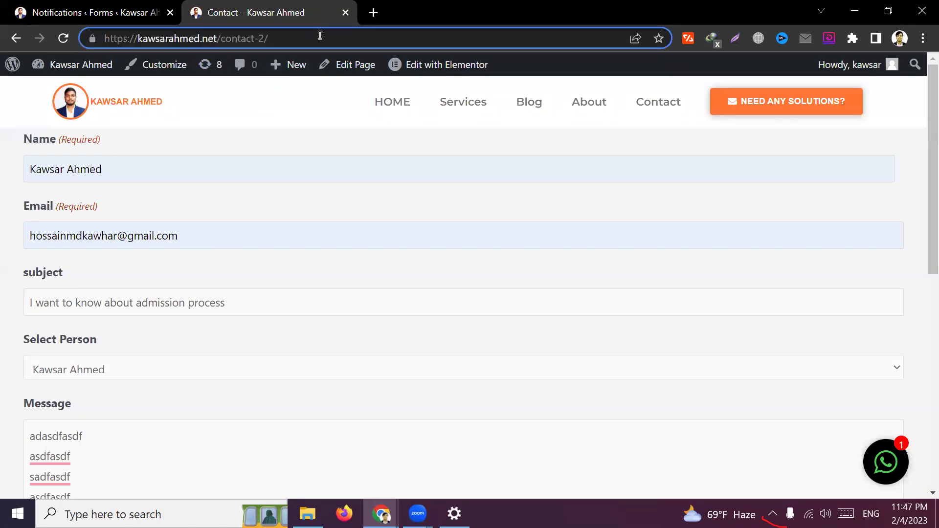
{"action": "type", "text": "\\"}
{"action": "key", "text": "BackSpace"}
{"action": "key", "text": "Return"}
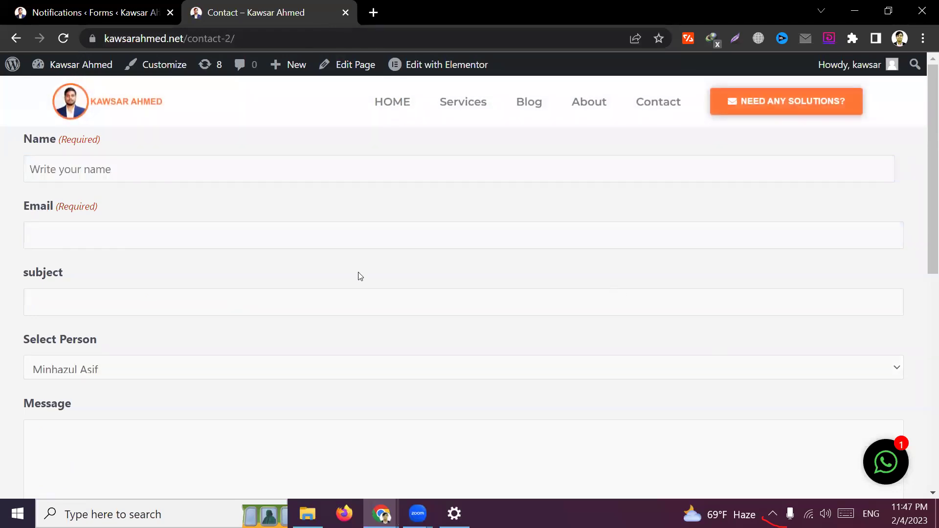
{"action": "left_click", "coordinate": [134, 168]}
{"action": "left_click", "coordinate": [136, 208]}
{"action": "left_click", "coordinate": [124, 233]}
{"action": "left_click", "coordinate": [123, 271]}
Send the form with subject and message 'asdfasdf' for the first person
{"action": "type", "text": "asdfasdf"}
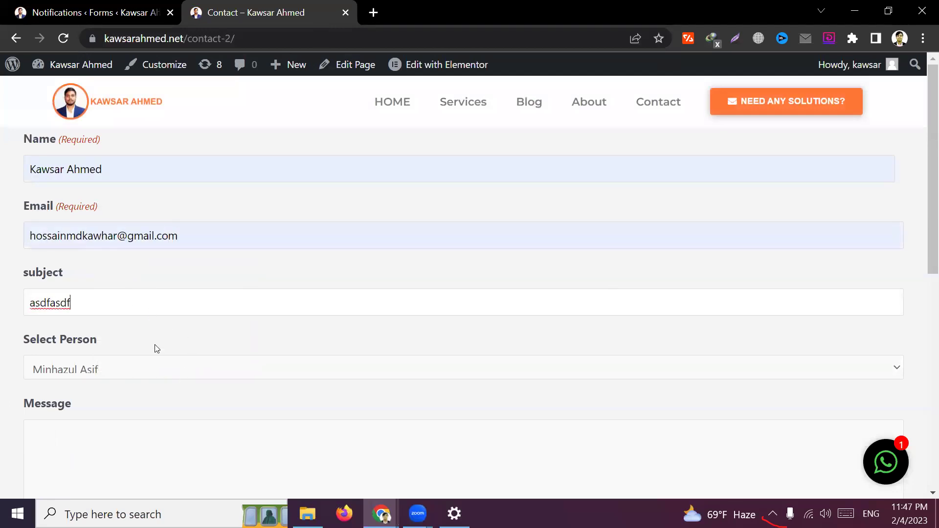
{"action": "scroll", "coordinate": [154, 345], "scroll_direction": "down", "scroll_amount": 2}
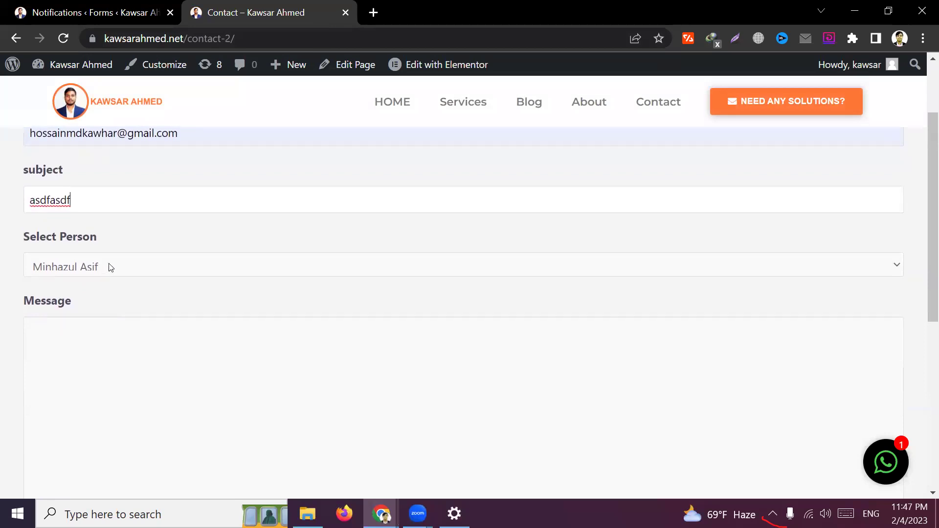
{"action": "left_click", "coordinate": [105, 361]}
{"action": "type", "text": "asdfasdf"}
{"action": "scroll", "coordinate": [94, 324], "scroll_direction": "down", "scroll_amount": 6}
{"action": "left_click", "coordinate": [88, 218]}
{"action": "scroll", "coordinate": [477, 339], "scroll_direction": "up", "scroll_amount": 7}
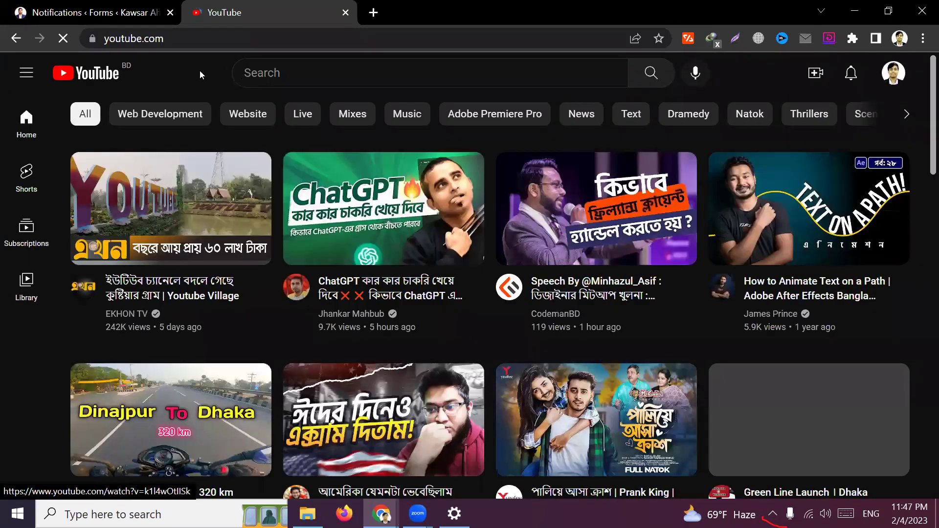
Open Gmail at mail.google.com in a new browser tab
{"action": "left_click", "coordinate": [114, 5]}
{"action": "left_click", "coordinate": [264, 6]}
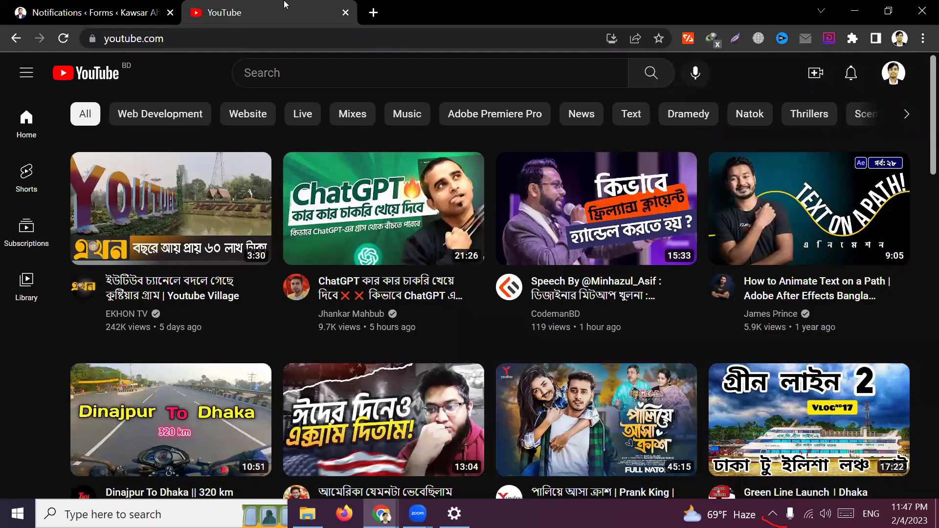
{"action": "left_click", "coordinate": [374, 12]}
{"action": "type", "text": "mail.google.com"}
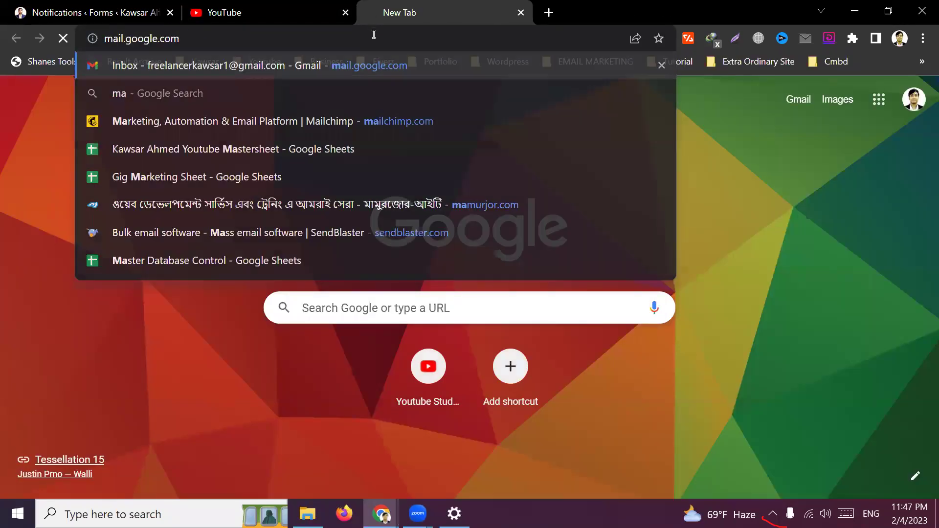
{"action": "key", "text": "Return"}
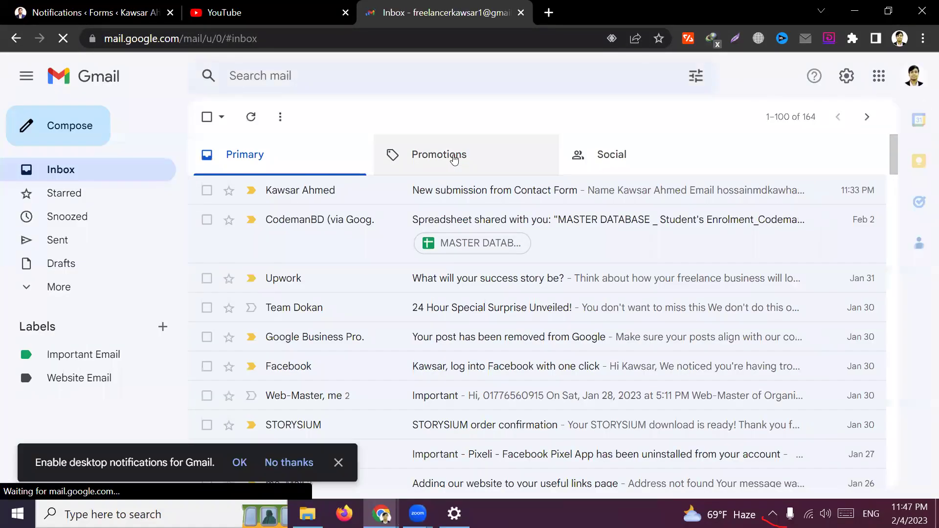
Check the Gmail categories and reload the Primary inbox for new mail
{"action": "left_click", "coordinate": [450, 154]}
{"action": "left_click", "coordinate": [611, 155]}
{"action": "left_click", "coordinate": [461, 155]}
{"action": "left_click", "coordinate": [278, 155]}
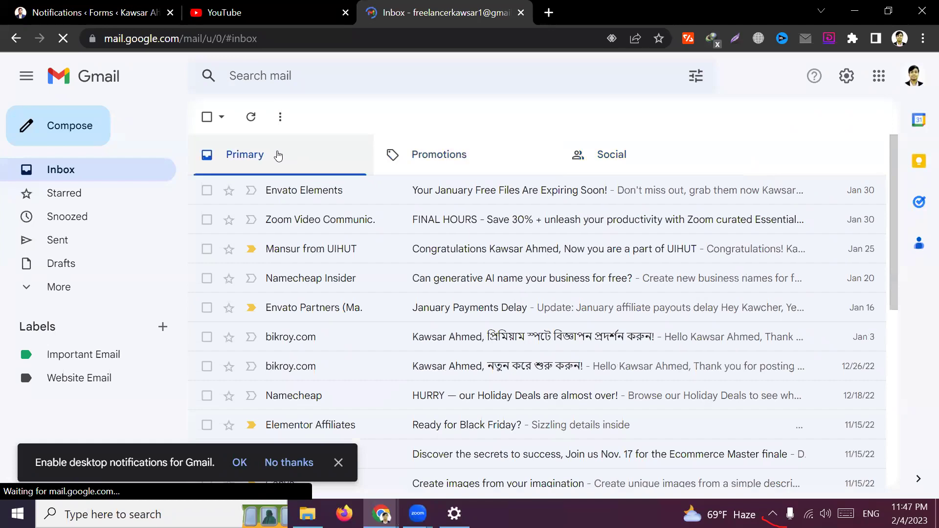
{"action": "left_click", "coordinate": [342, 39]}
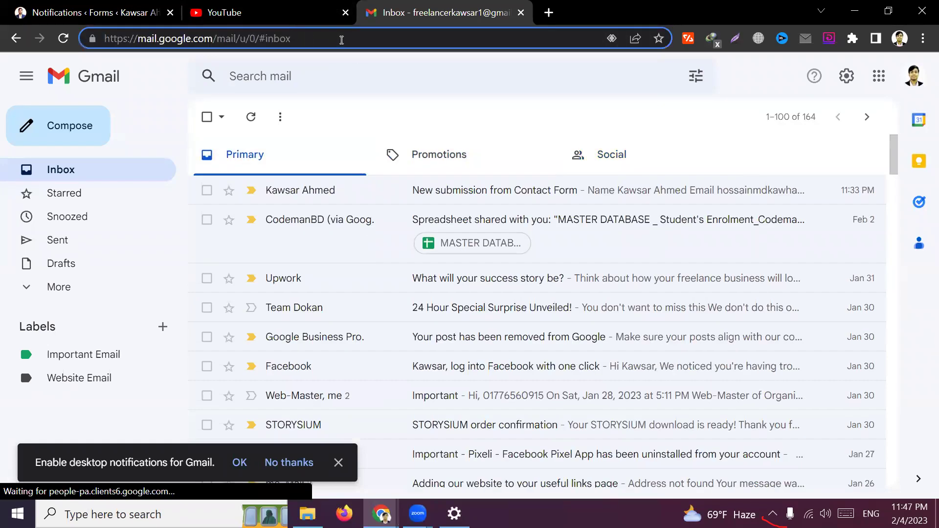
{"action": "key", "text": "Return"}
Preview the form, load kawsarahmed.net/contact-2/ instead, and close the YouTube tab
{"action": "left_click", "coordinate": [90, 10]}
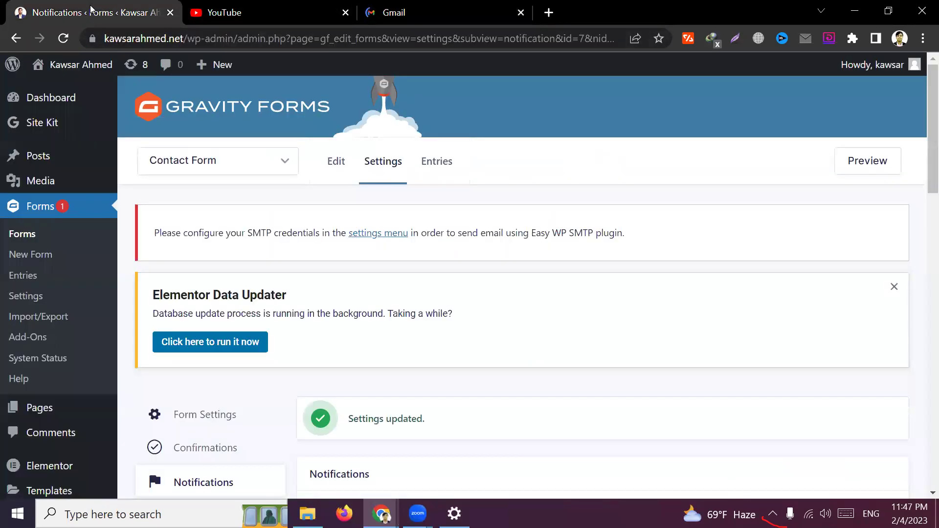
{"action": "left_click", "coordinate": [879, 173]}
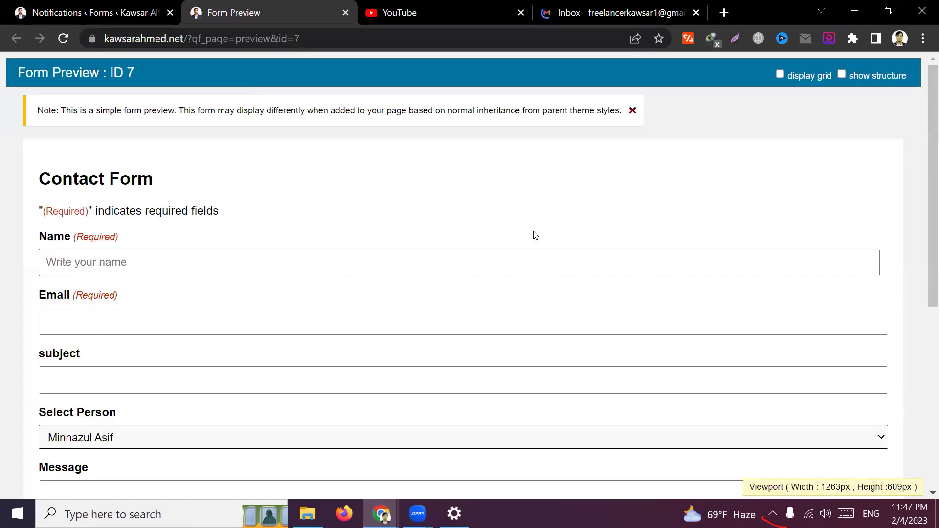
{"action": "scroll", "coordinate": [533, 232], "scroll_direction": "down", "scroll_amount": 2}
{"action": "left_click", "coordinate": [313, 39]}
{"action": "key", "text": "BackSpace"}
{"action": "type", "text": "ka"}
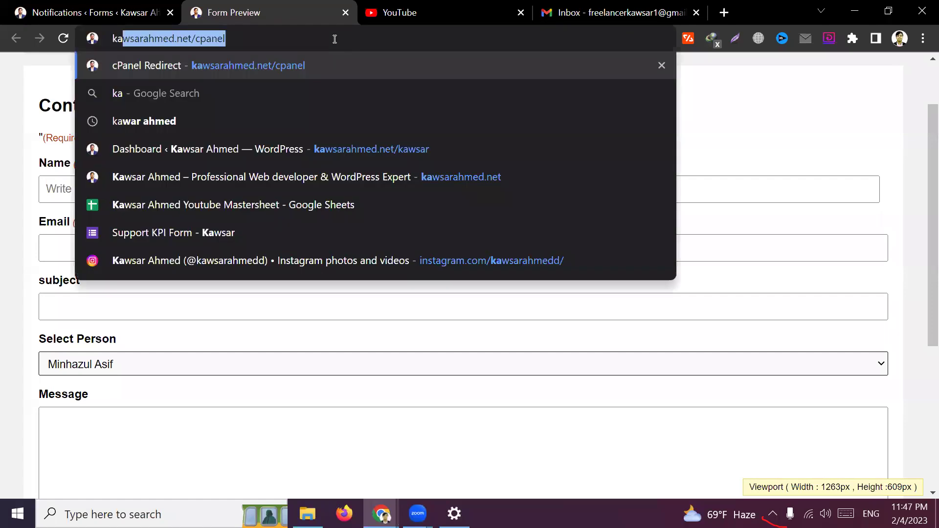
{"action": "key", "text": "Right"}
{"action": "key", "text": "BackSpace"}
{"action": "key", "text": "BackSpace"}
{"action": "key", "text": "BackSpace"}
{"action": "key", "text": "BackSpace"}
{"action": "key", "text": "BackSpace"}
{"action": "key", "text": "BackSpace"}
{"action": "type", "text": "con"}
{"action": "left_click", "coordinate": [369, 122]}
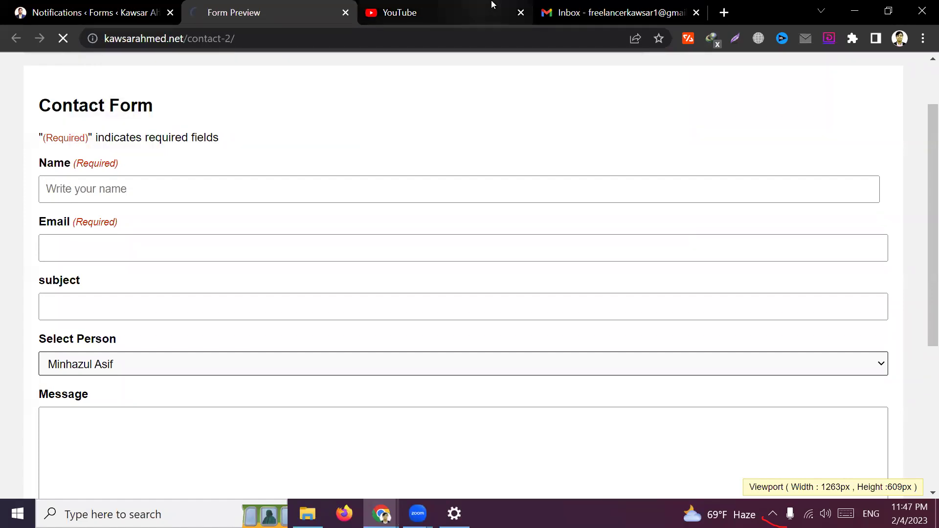
{"action": "left_click", "coordinate": [491, 4]}
{"action": "left_click", "coordinate": [520, 13]}
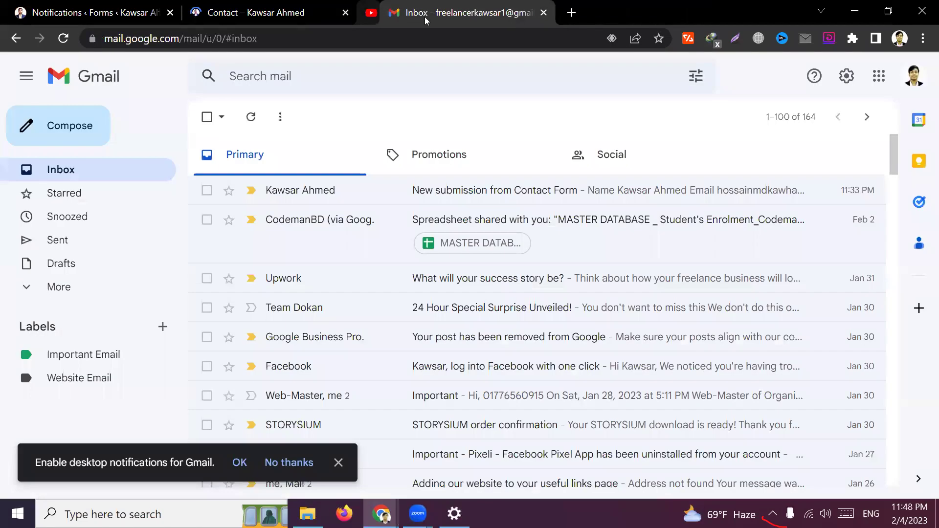
Autofill the Contact form's Name and Email with the saved entries
{"action": "left_click", "coordinate": [66, 41]}
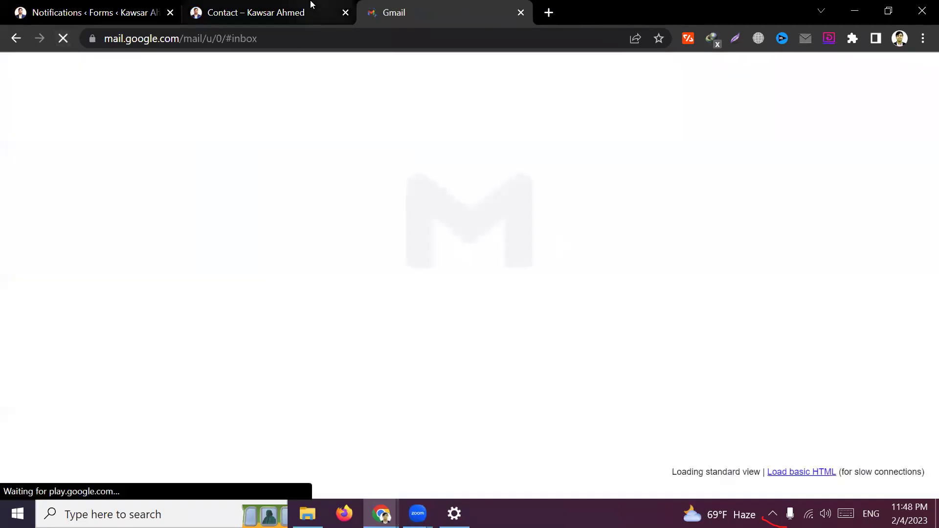
{"action": "left_click", "coordinate": [311, 4]}
{"action": "left_click", "coordinate": [73, 168]}
{"action": "left_click", "coordinate": [118, 198]}
{"action": "left_click", "coordinate": [127, 234]}
{"action": "left_click", "coordinate": [154, 272]}
Enter a subject and choose the second person under Select Person
{"action": "left_click", "coordinate": [71, 296]}
{"action": "type", "text": "asdfasdf"}
{"action": "key", "text": "ctrl+a"}
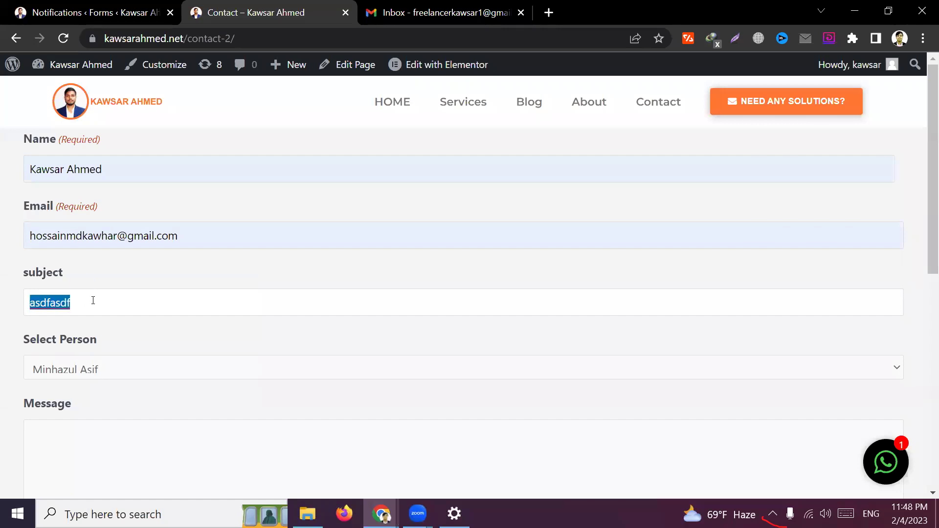
{"action": "left_click", "coordinate": [39, 343]}
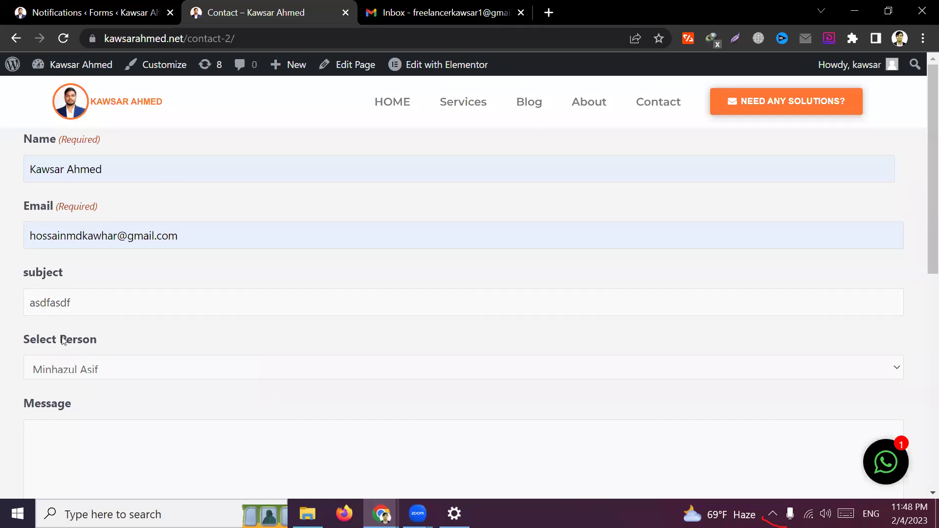
{"action": "scroll", "coordinate": [64, 340], "scroll_direction": "down", "scroll_amount": 2}
{"action": "left_click", "coordinate": [86, 272]}
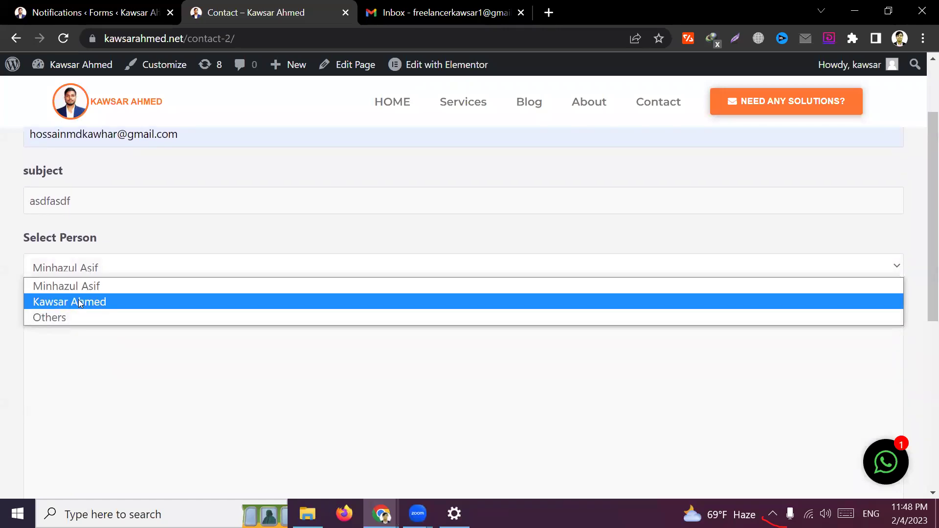
{"action": "left_click", "coordinate": [121, 300]}
Set subject and message both to 'test' and send the form
{"action": "left_click", "coordinate": [220, 354]}
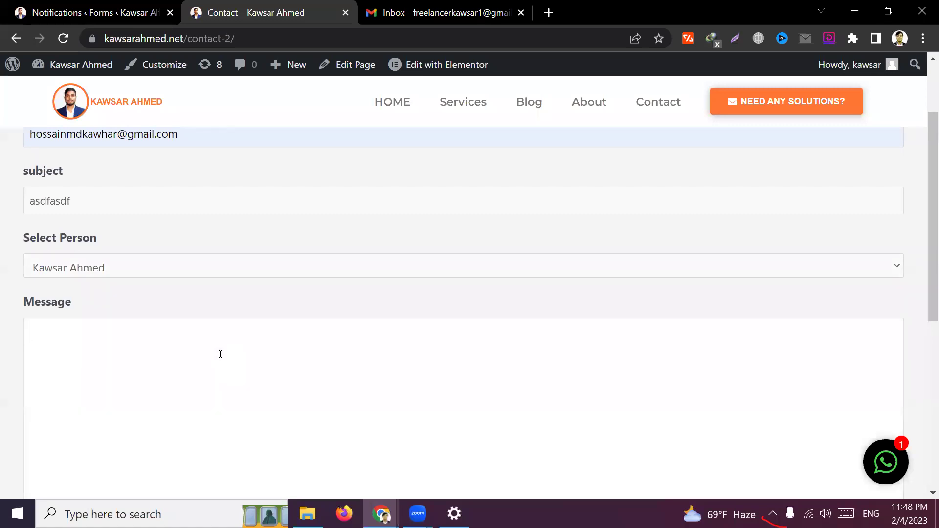
{"action": "type", "text": "test"}
{"action": "double_click", "coordinate": [167, 204]}
{"action": "type", "text": "test"}
{"action": "scroll", "coordinate": [166, 320], "scroll_direction": "down", "scroll_amount": 1}
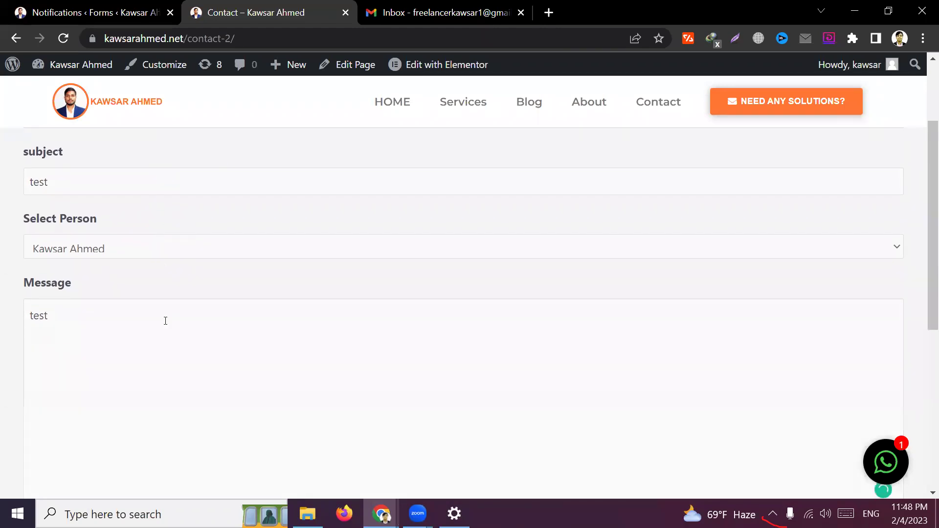
{"action": "scroll", "coordinate": [130, 473], "scroll_direction": "down", "scroll_amount": 2}
{"action": "left_click", "coordinate": [122, 468]}
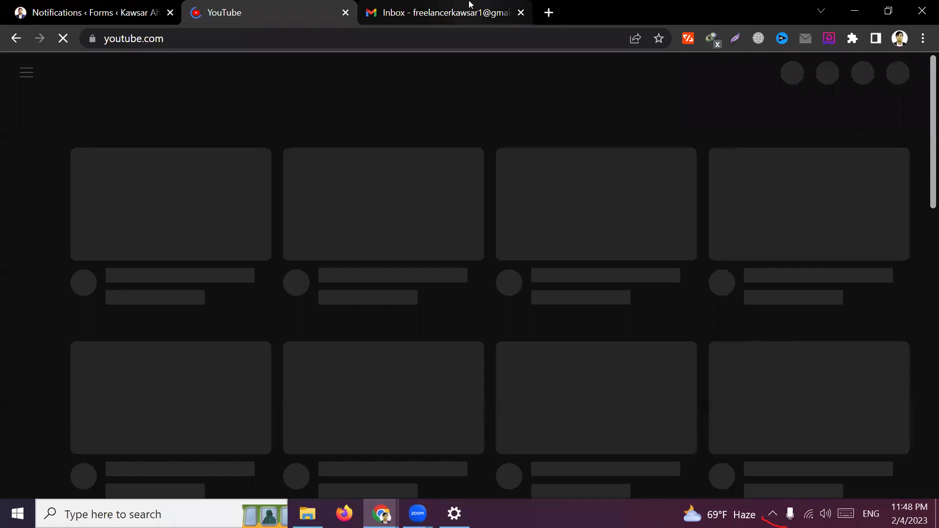
{"action": "left_click", "coordinate": [469, 10]}
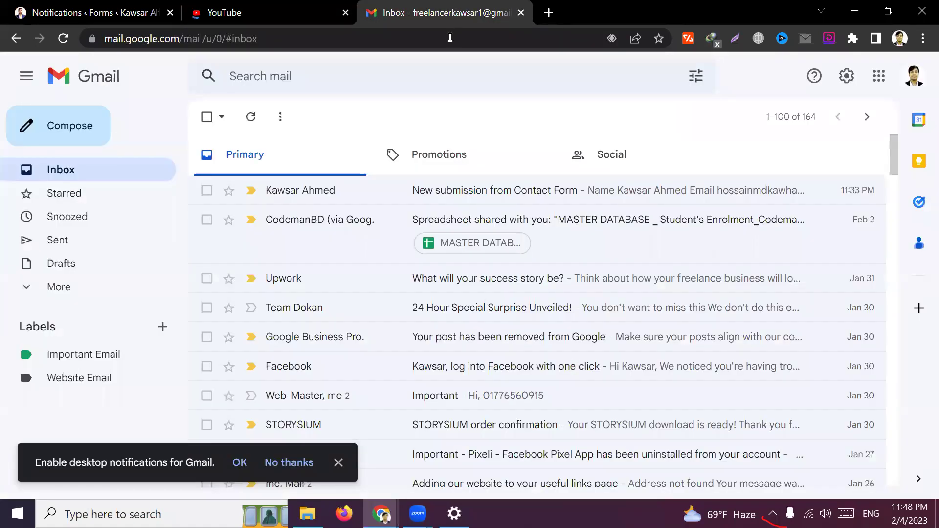
Reload Gmail, open the 'New submission from Contact Form' email and check Select Person
{"action": "left_click", "coordinate": [205, 10]}
{"action": "left_click", "coordinate": [445, 12]}
{"action": "left_click", "coordinate": [454, 37]}
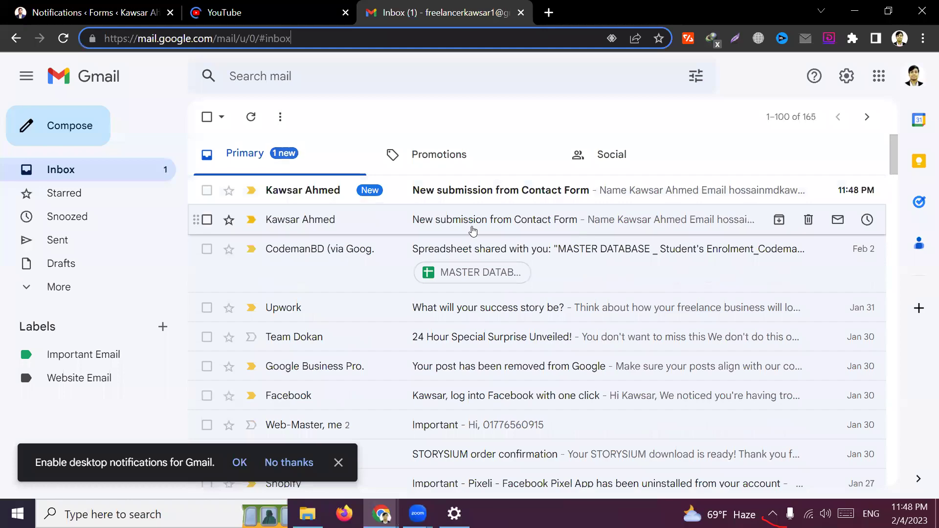
{"action": "left_click", "coordinate": [509, 195]}
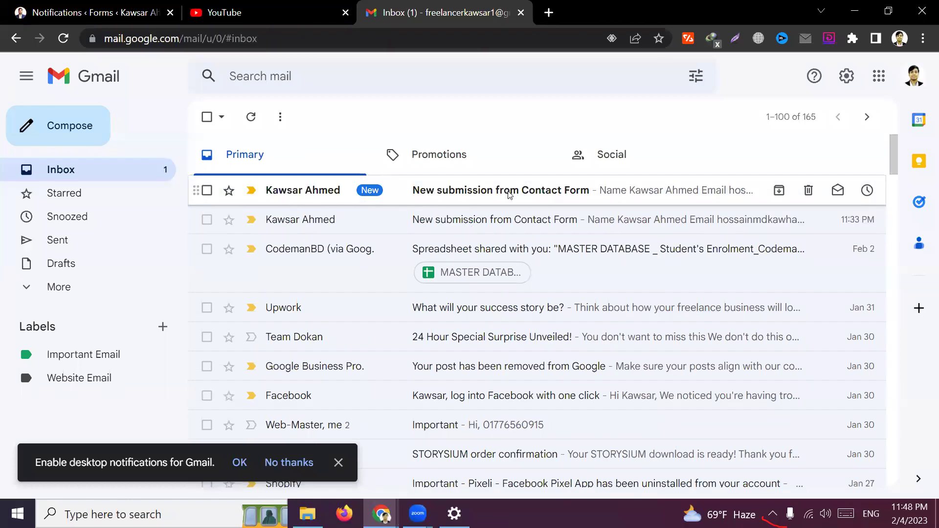
{"action": "scroll", "coordinate": [398, 343], "scroll_direction": "down", "scroll_amount": 2}
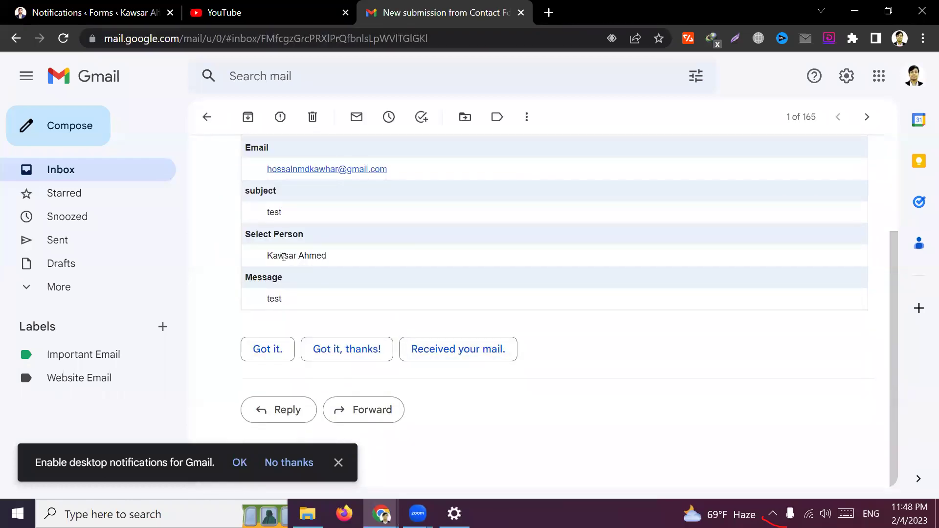
{"action": "left_click_drag", "start_coordinate": [268, 256], "coordinate": [371, 256]}
{"action": "left_click", "coordinate": [452, 264]}
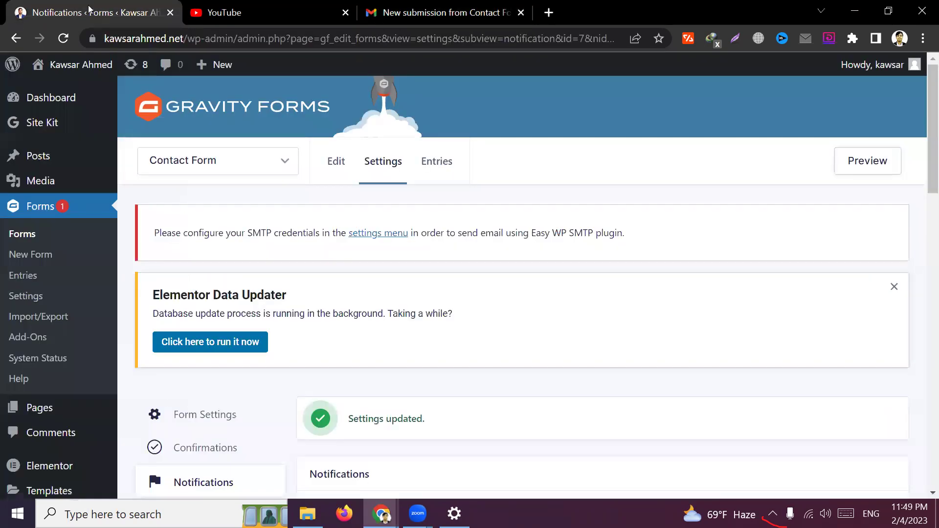
Return Gmail to its inbox list
{"action": "left_click", "coordinate": [93, 12]}
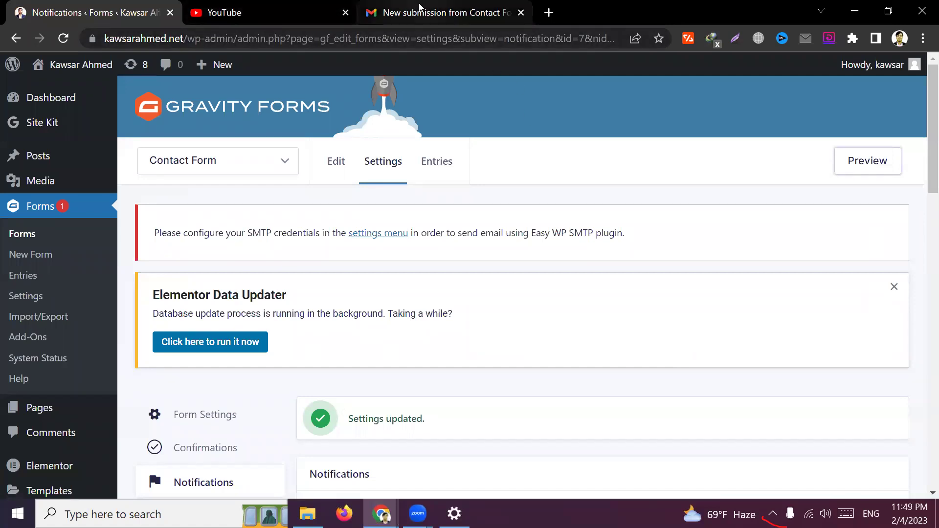
{"action": "left_click", "coordinate": [420, 10]}
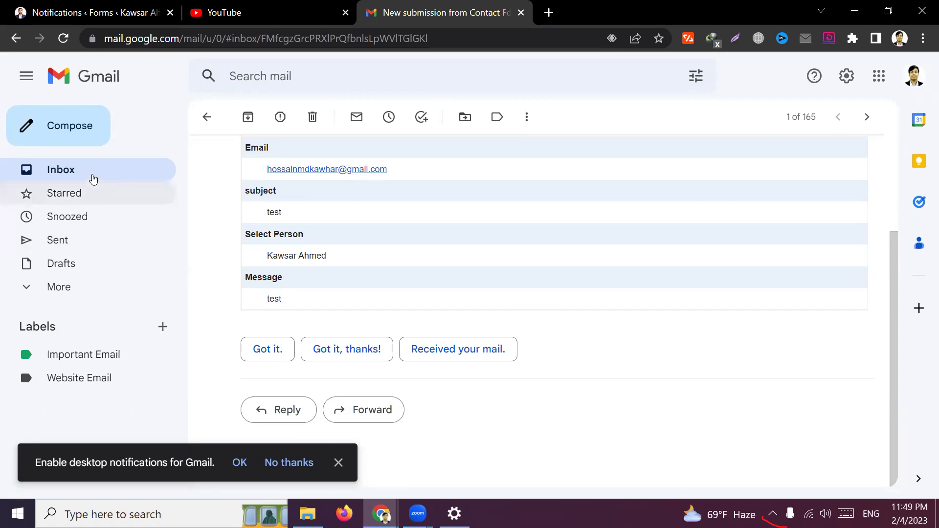
{"action": "left_click", "coordinate": [85, 164]}
Dismiss the Elementor Data Updater notice and show the Gravity Forms Forms list
{"action": "left_click", "coordinate": [81, 12]}
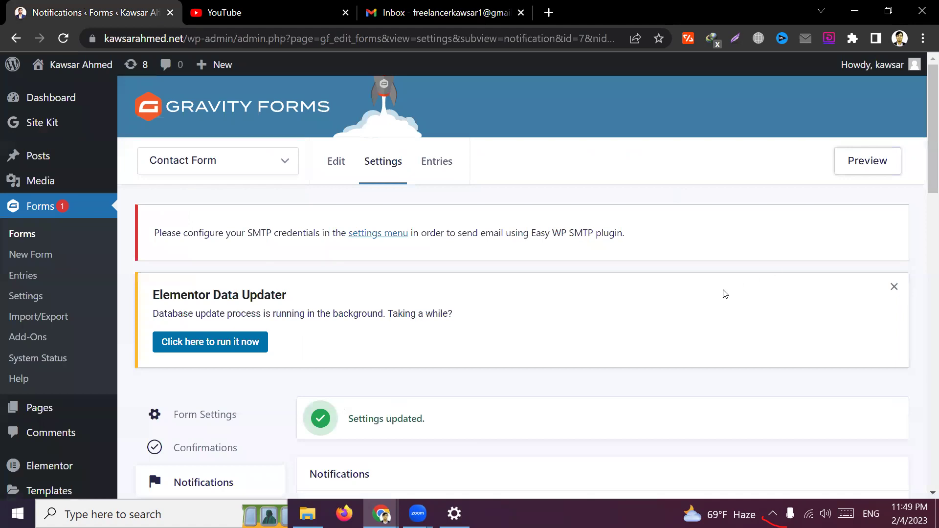
{"action": "left_click", "coordinate": [897, 286]}
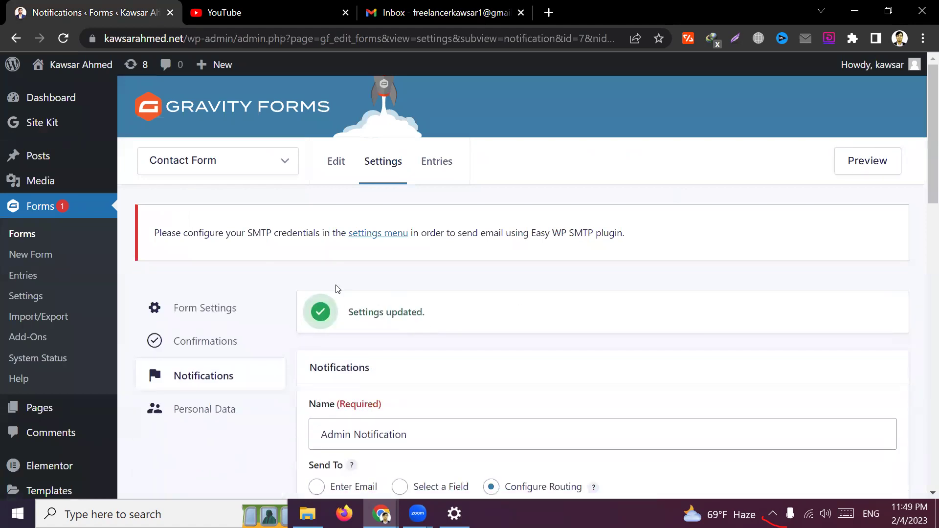
{"action": "scroll", "coordinate": [345, 286], "scroll_direction": "down", "scroll_amount": 5}
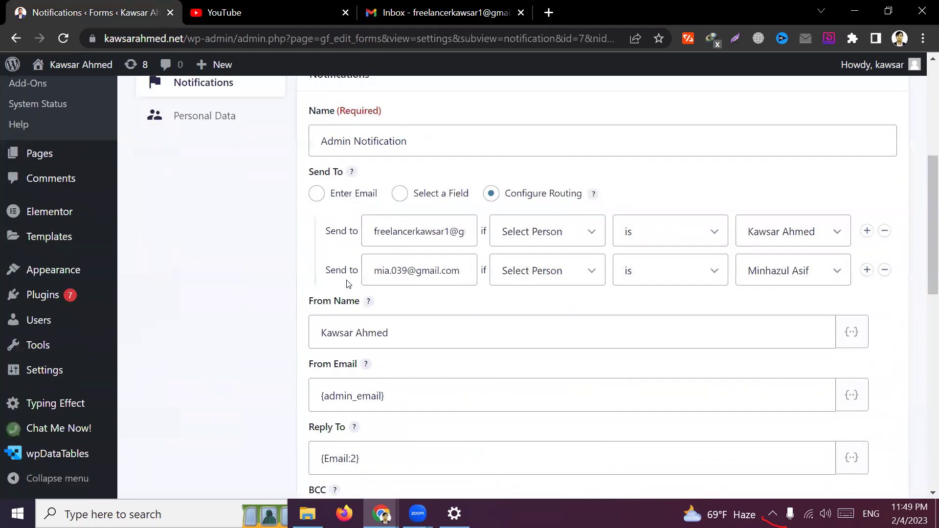
{"action": "scroll", "coordinate": [270, 377], "scroll_direction": "down", "scroll_amount": 5}
{"action": "scroll", "coordinate": [251, 365], "scroll_direction": "up", "scroll_amount": 10}
{"action": "left_click", "coordinate": [251, 365]}
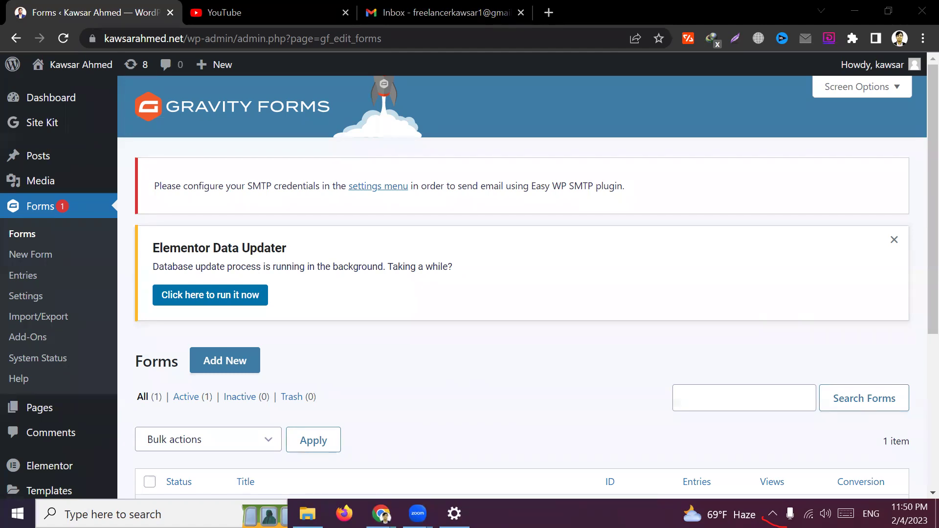
{"action": "left_click", "coordinate": [895, 242]}
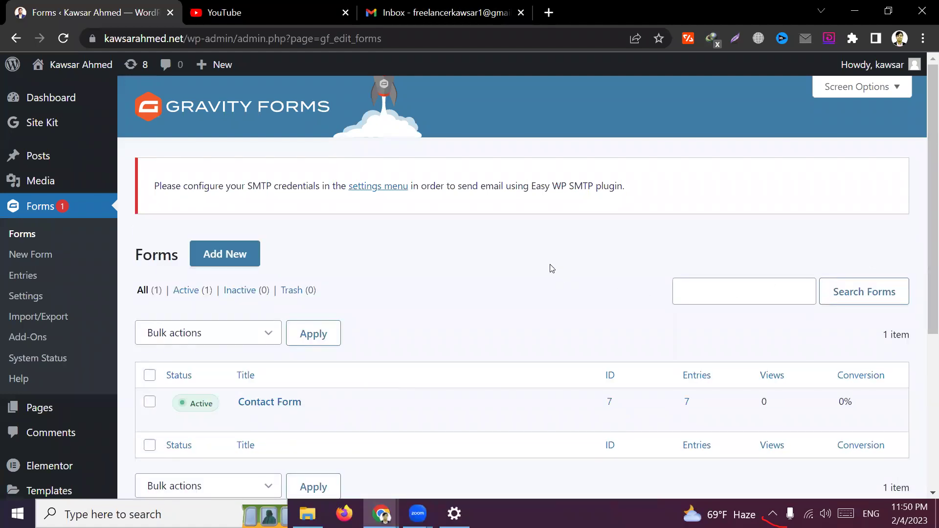